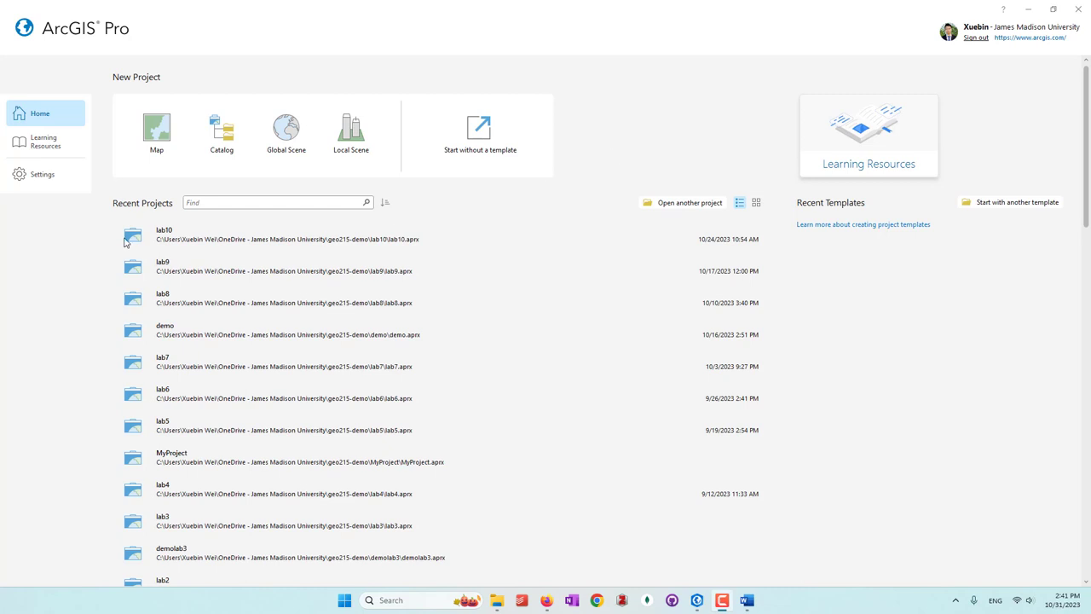
Open the lab10 project and bring up the thematic map with its County VA layer selected
left_click(178, 233)
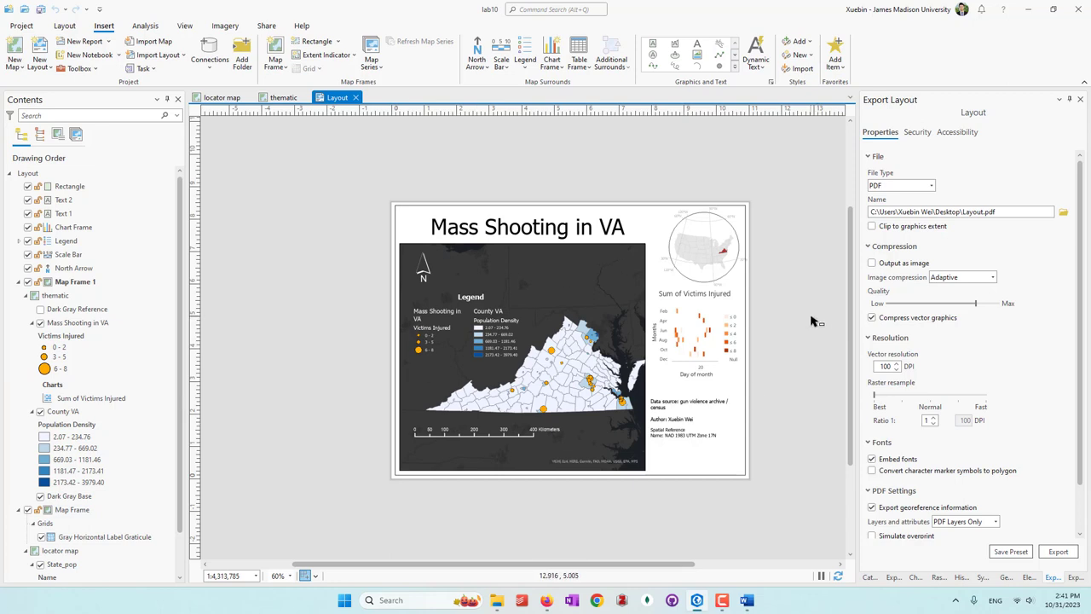
left_click(281, 97)
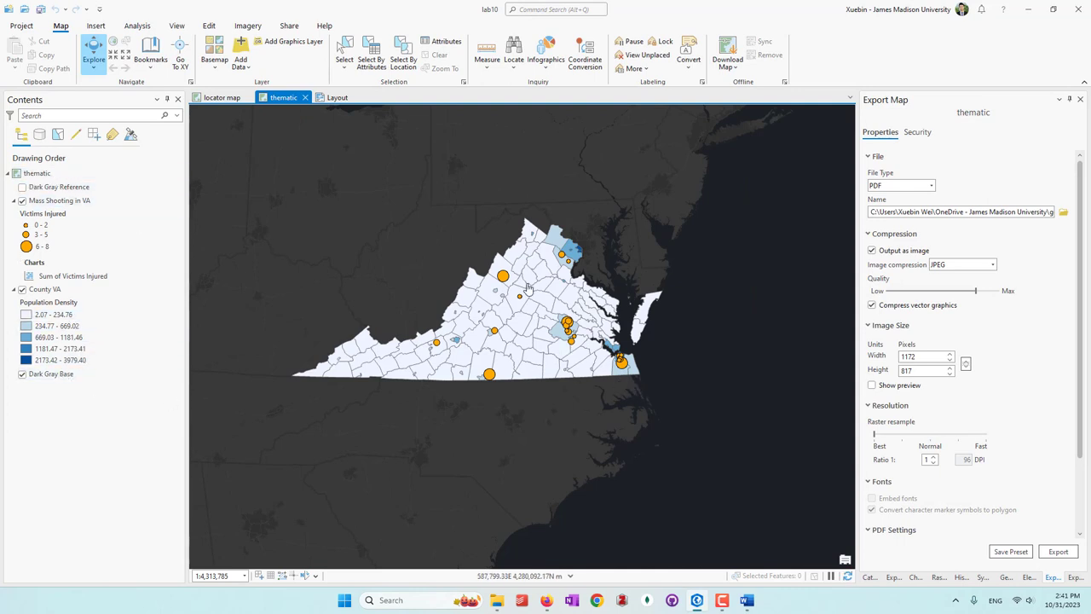
left_click(79, 203)
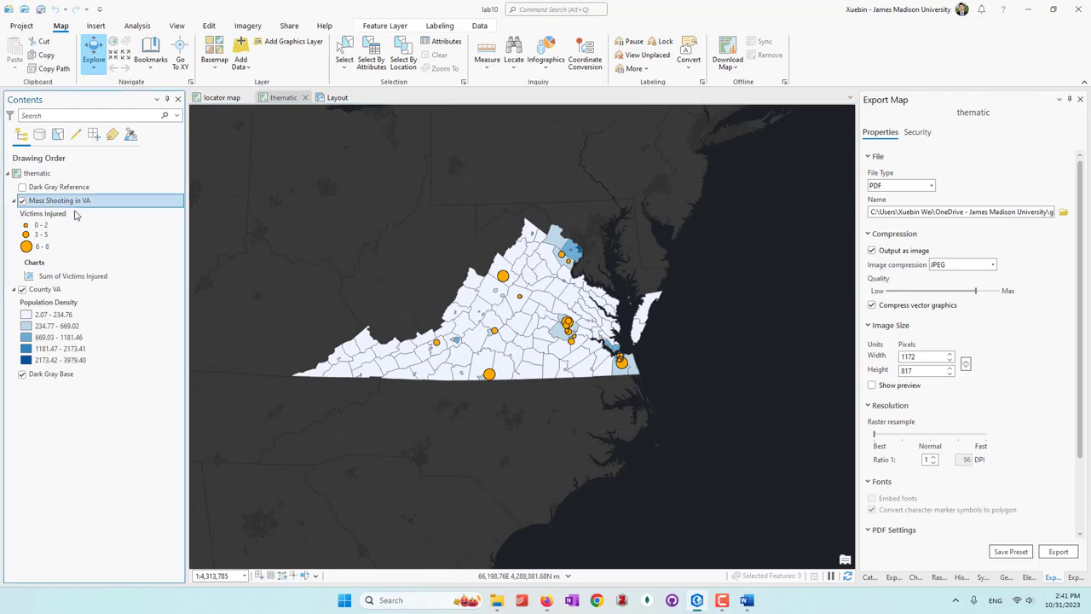
left_click(62, 291)
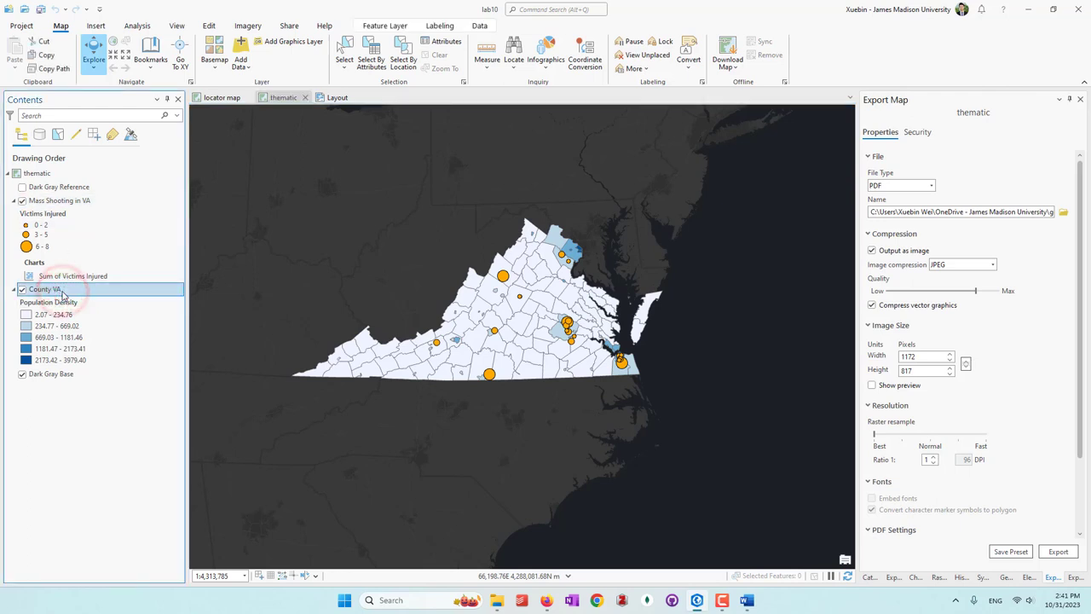
Start publishing the thematic map as a web layer and widen the sharing settings area
left_click(285, 25)
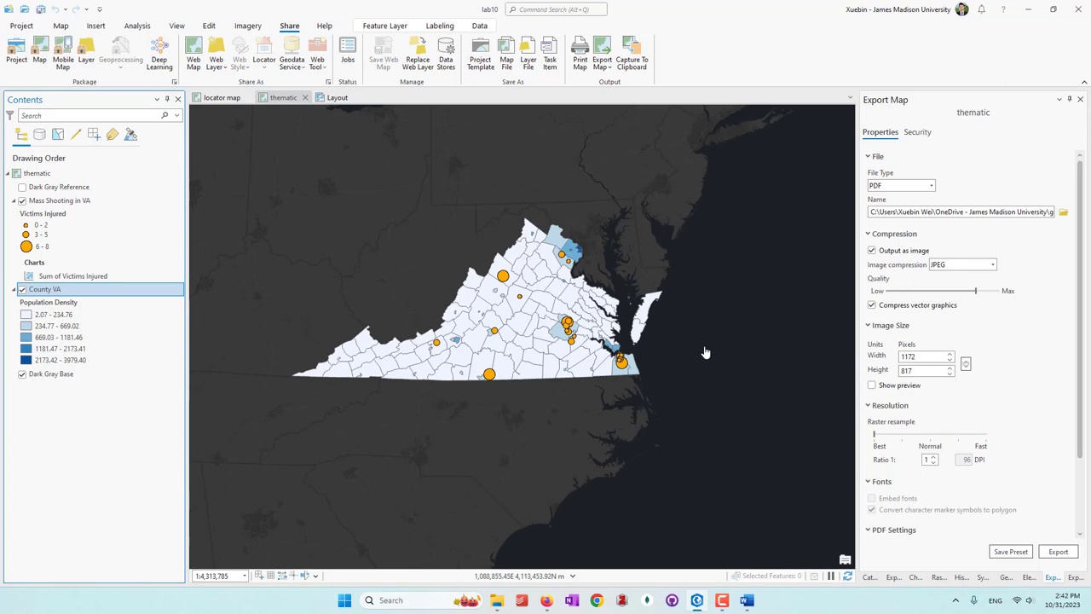
left_click(214, 68)
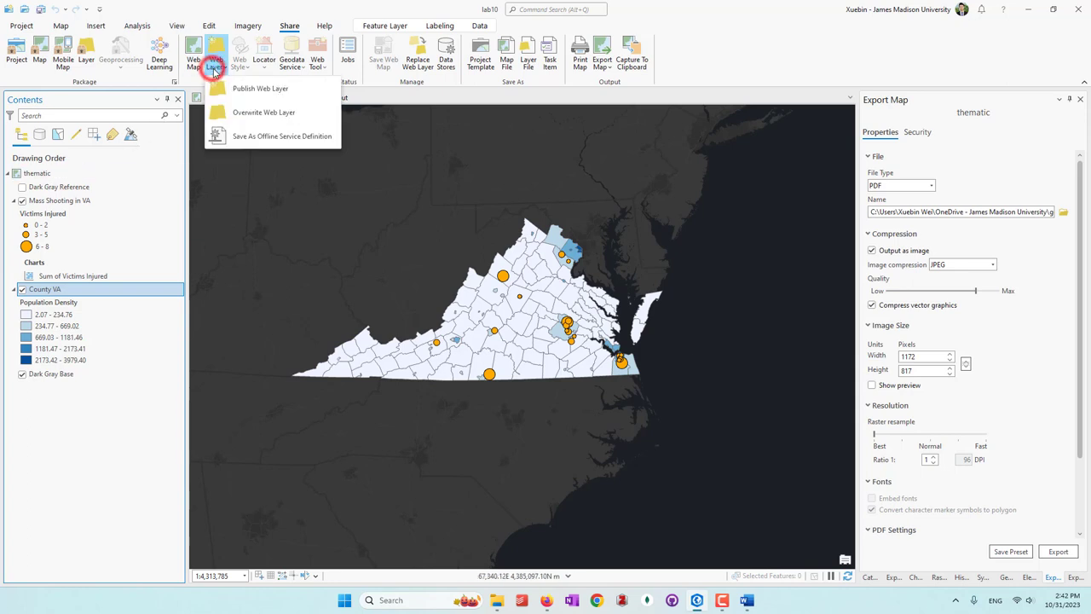
left_click(289, 93)
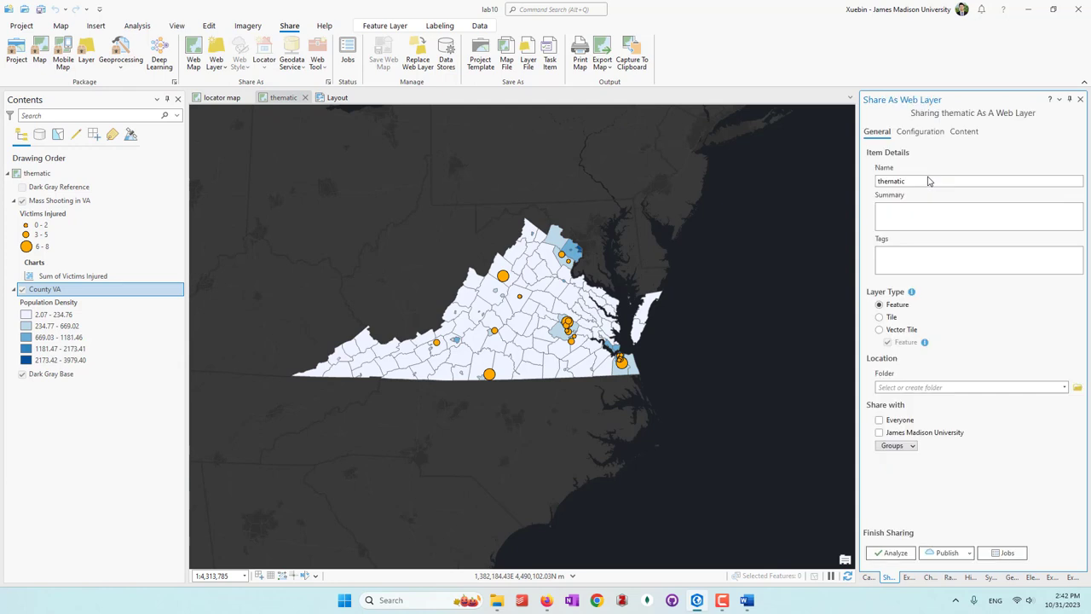
left_click_drag(858, 175, 738, 168)
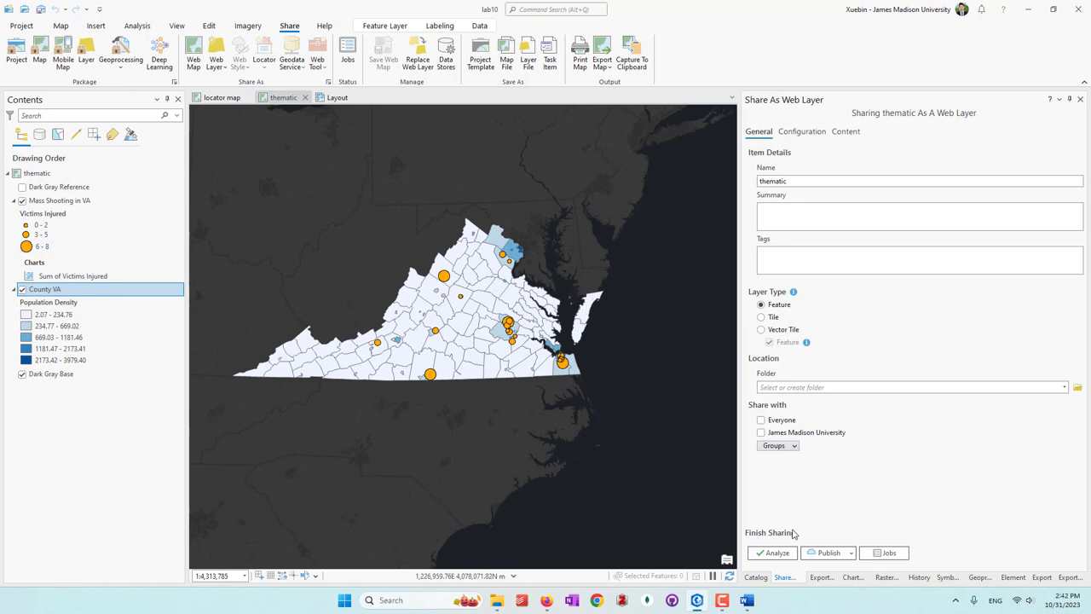
Analyze the web layer for sharing problems and examine the reported errors and the expanded data source warnings
left_click(778, 553)
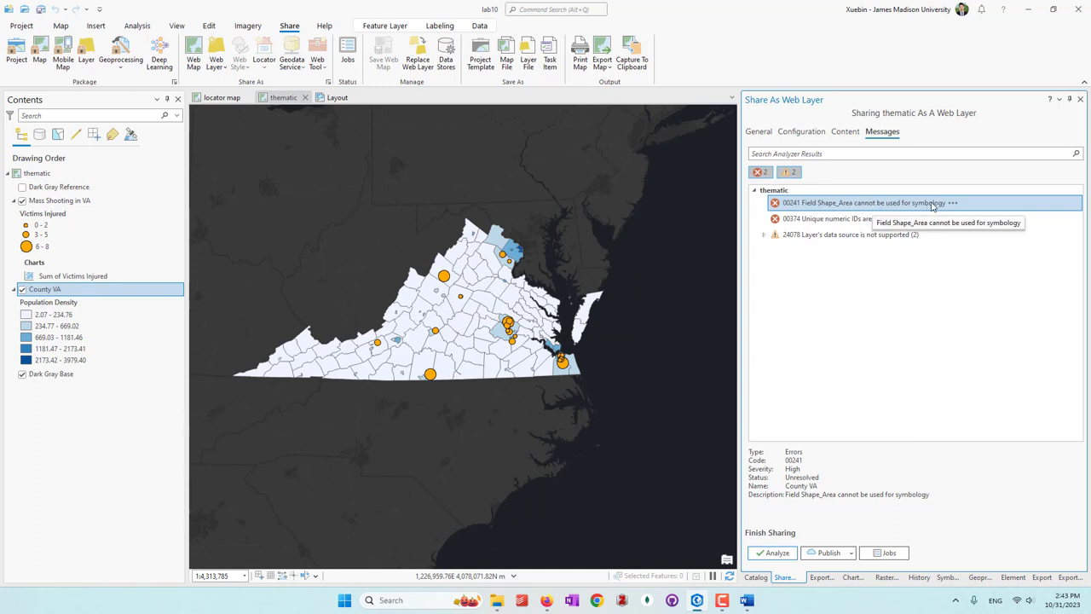
left_click(807, 222, "ctrl")
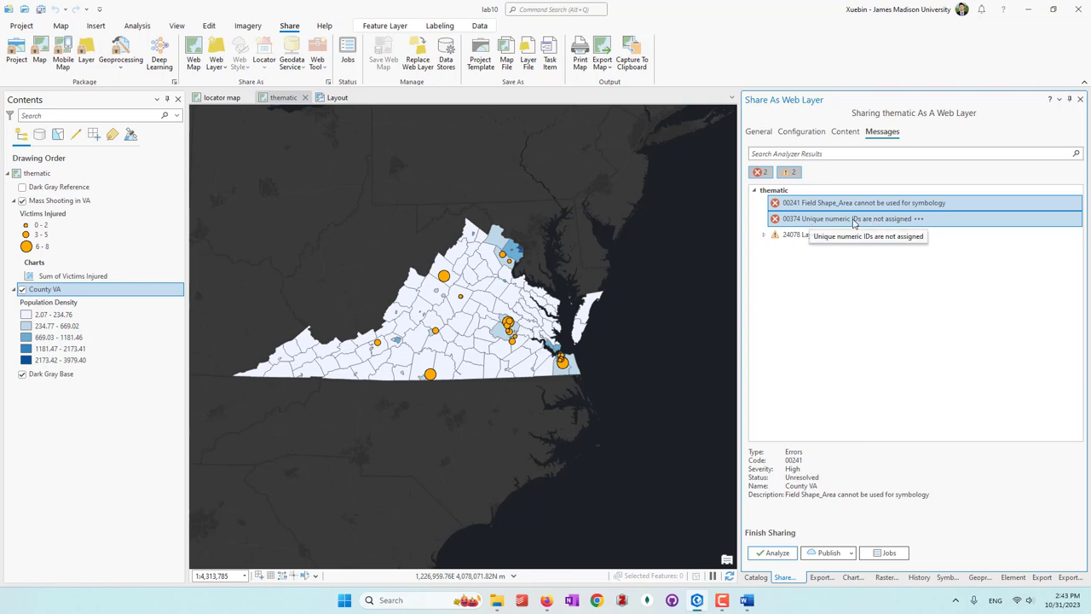
left_click(894, 221, "ctrl")
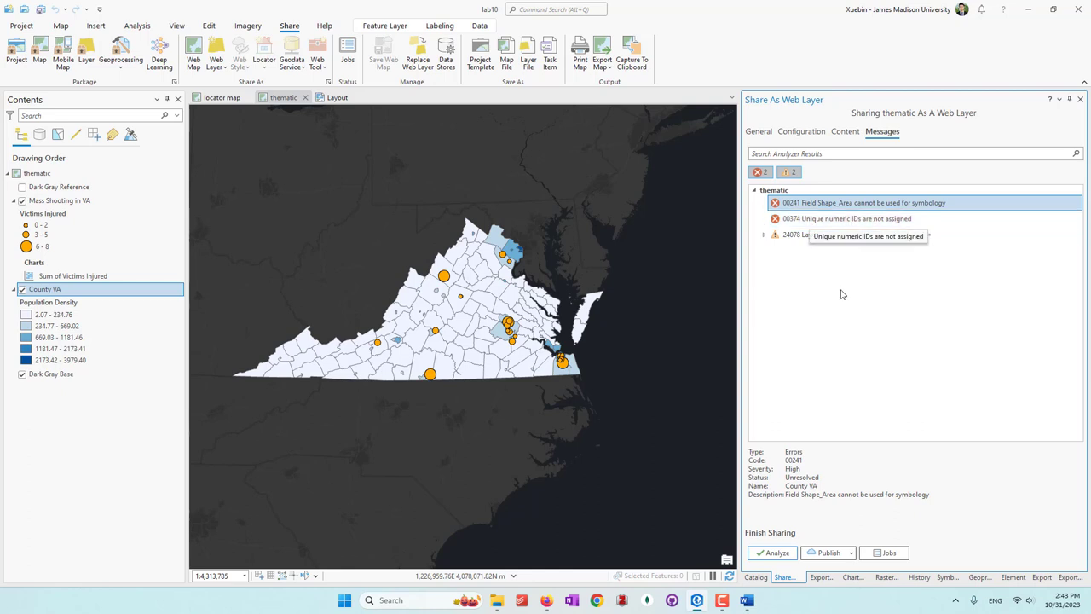
left_click(761, 236)
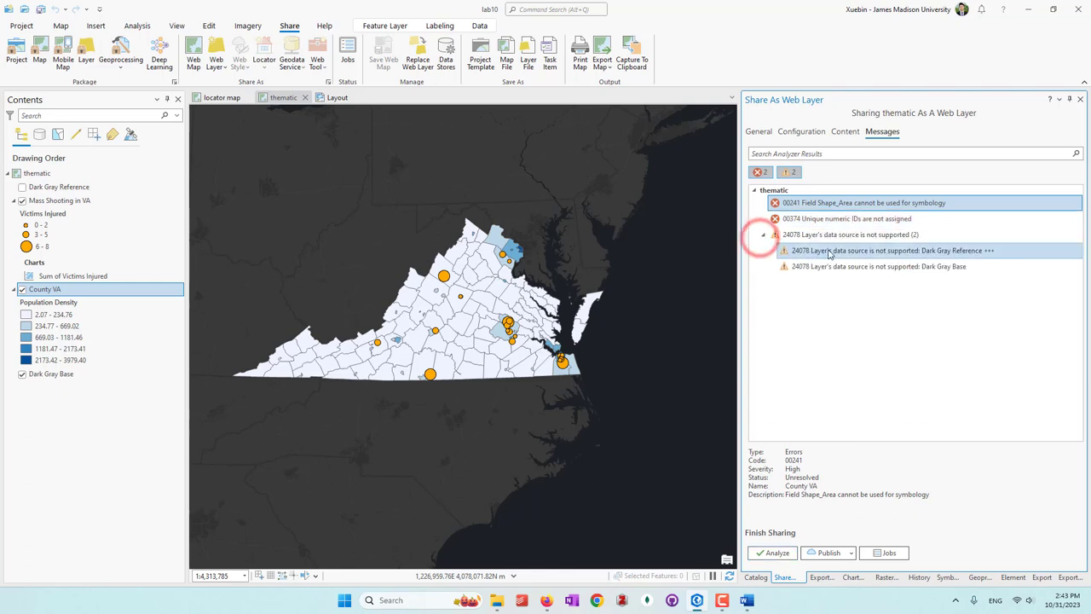
left_click(937, 266, "ctrl")
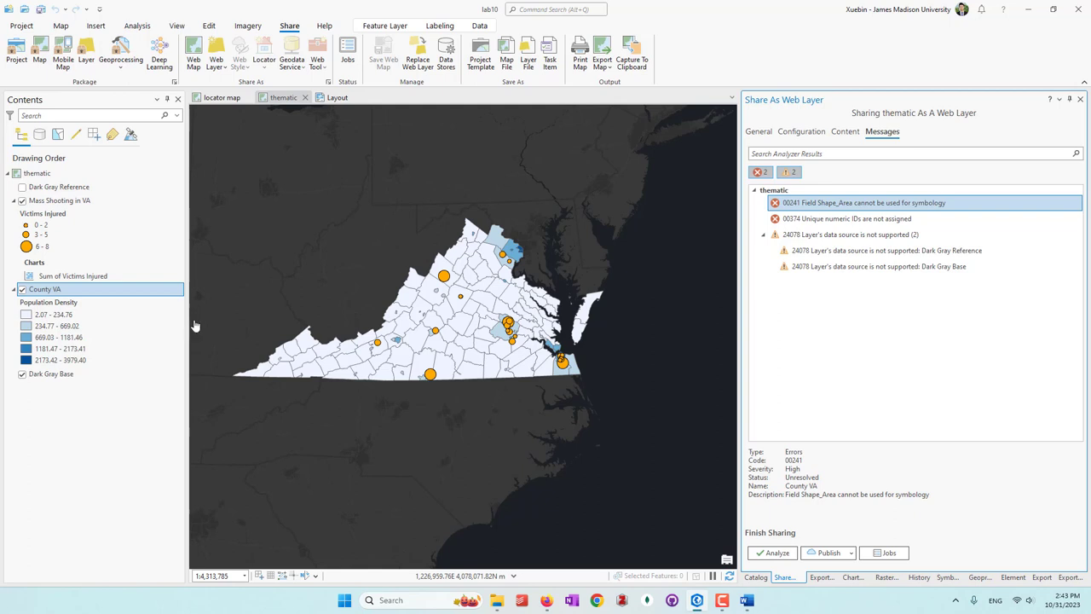
Remove the Dark Gray Reference and Dark Gray Base layers and delete the Sum of Victims Injured chart from the thematic map
right_click(62, 189)
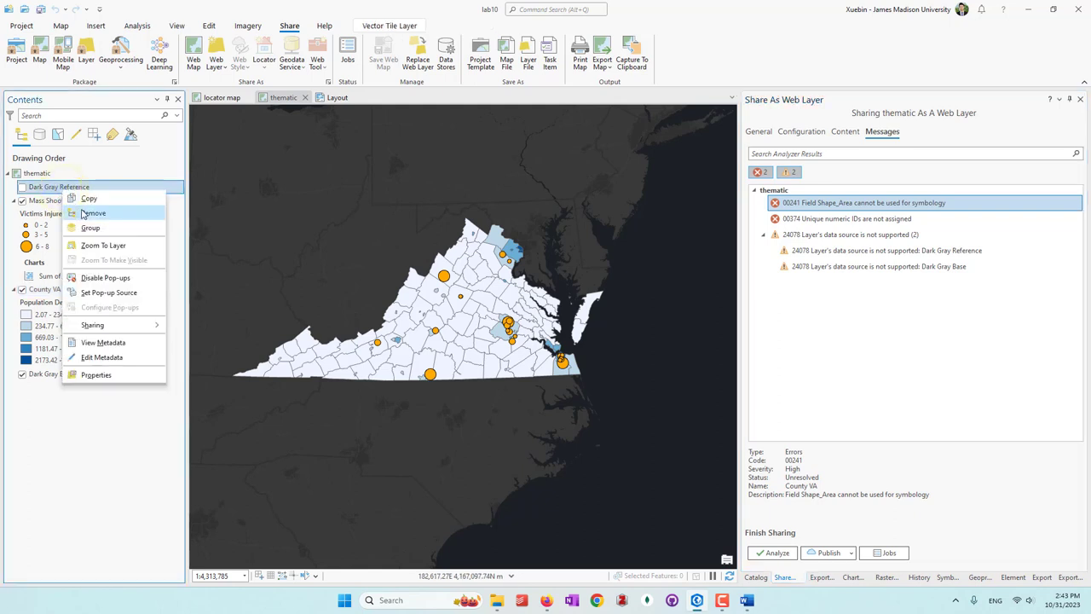
left_click(92, 213)
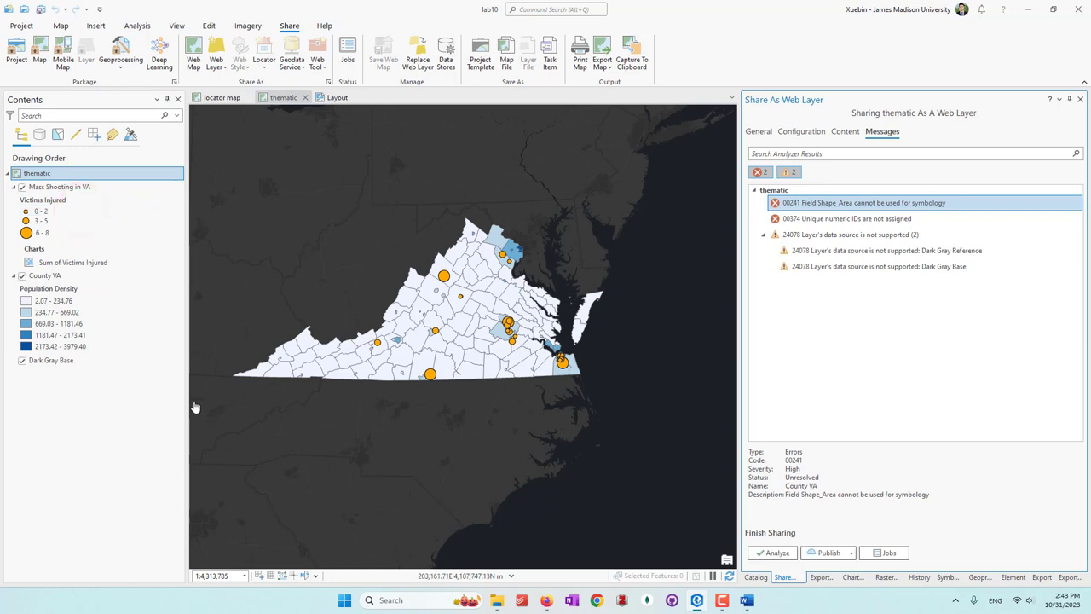
right_click(67, 360)
left_click(68, 367)
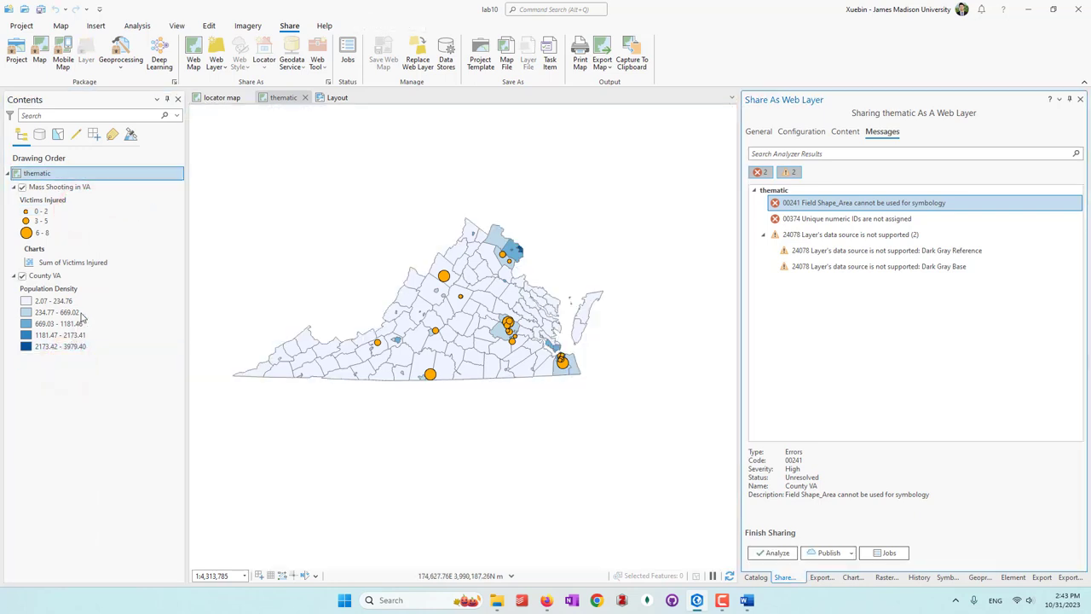
right_click(80, 264)
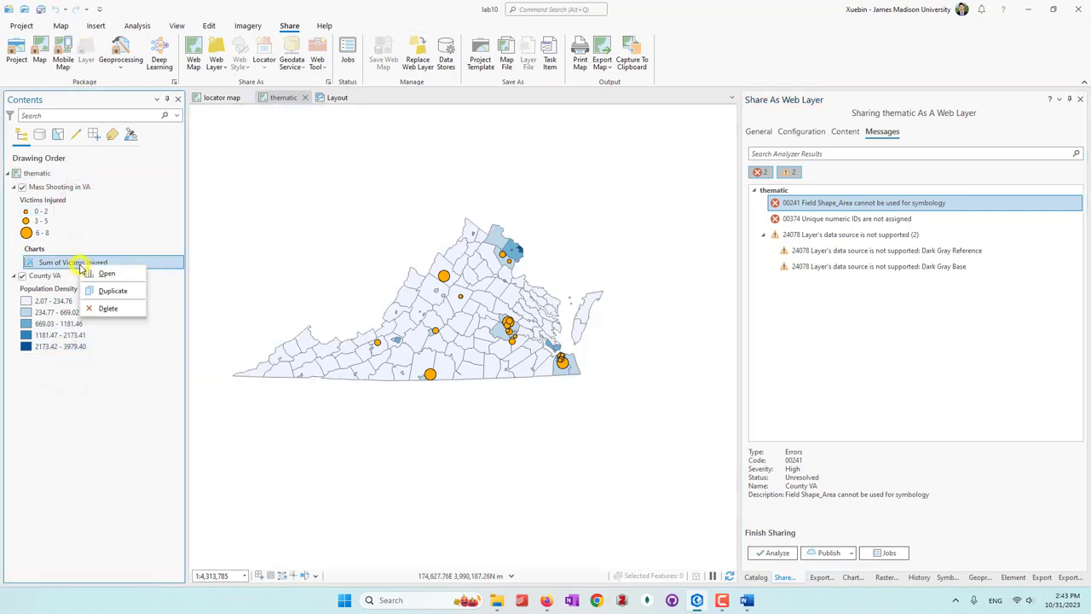
left_click(108, 307)
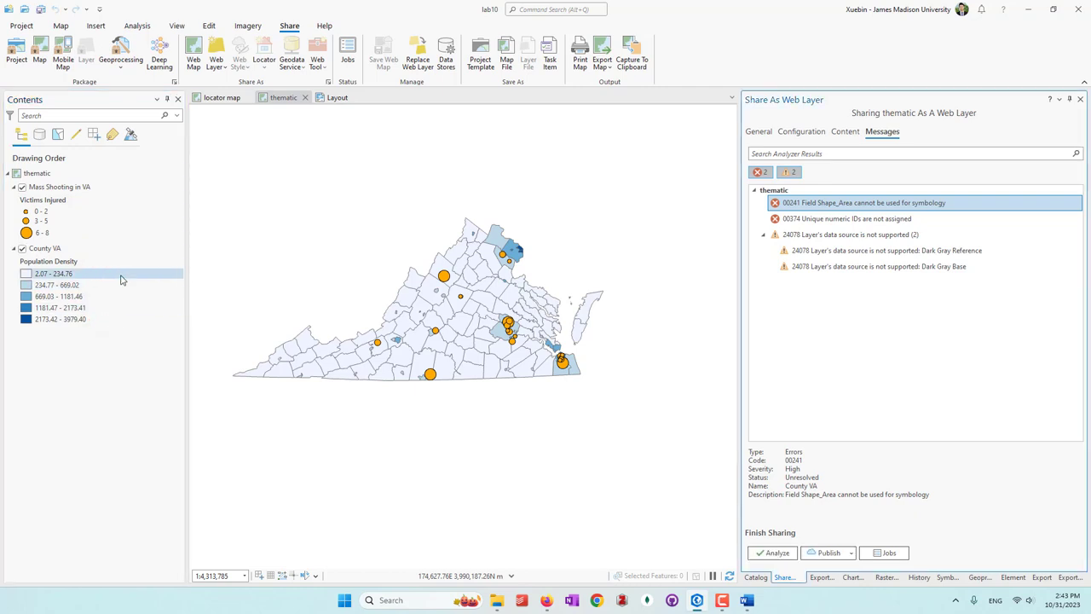
Change the symbology of the Mass Shooting in VA and County VA layers to Single Symbol
left_click(74, 188)
left_click(375, 23)
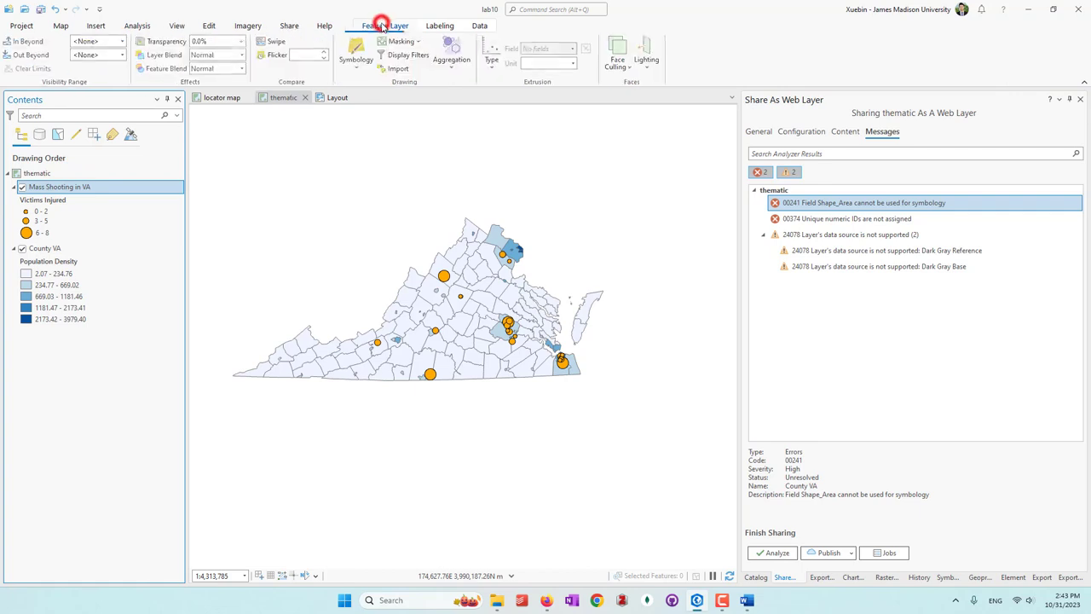
left_click(362, 67)
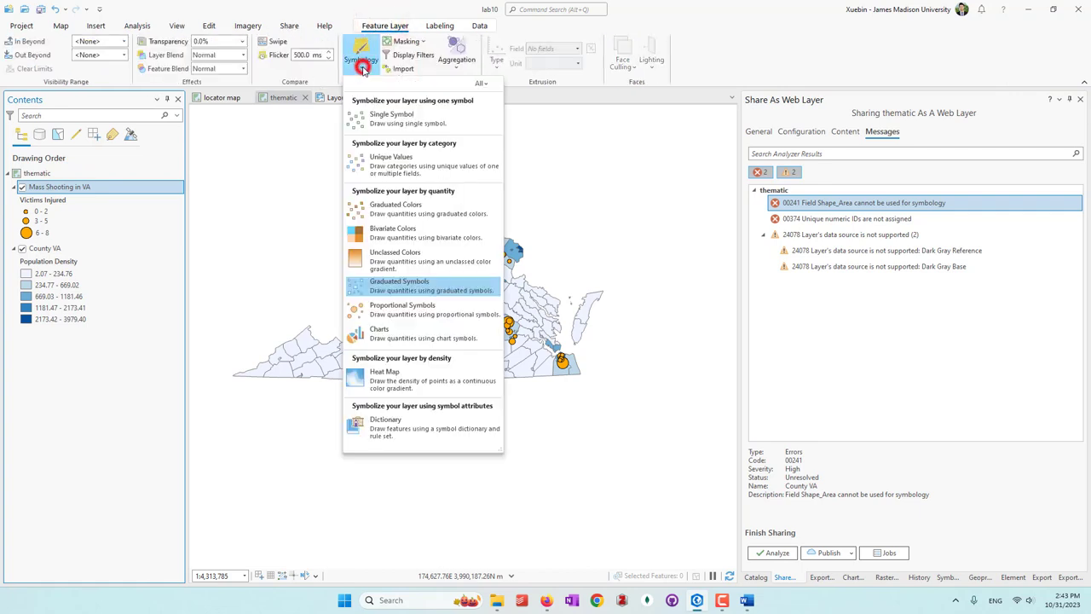
left_click(401, 113)
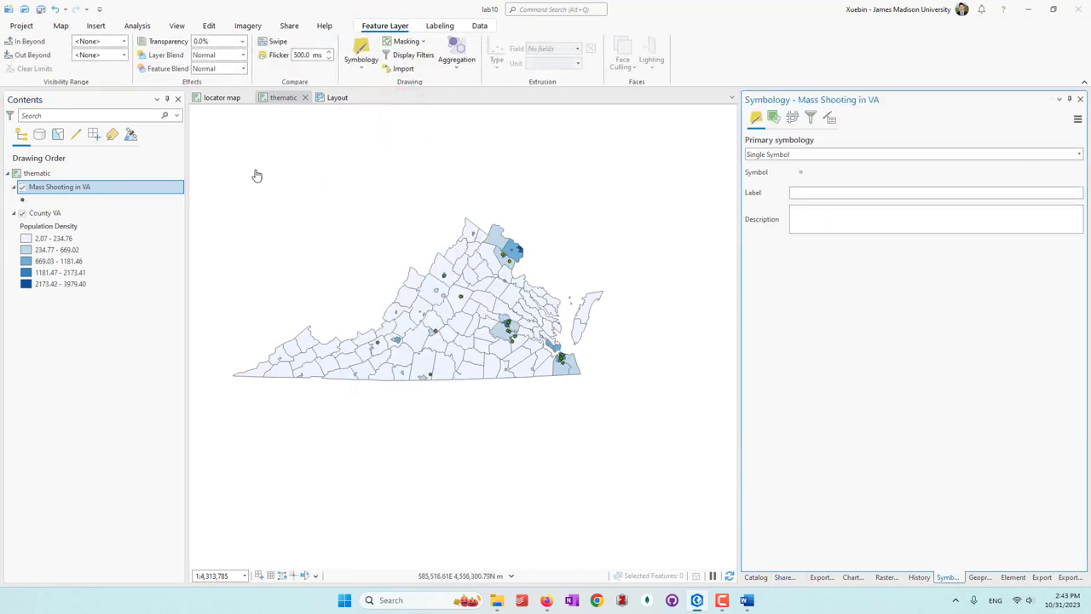
left_click(70, 215)
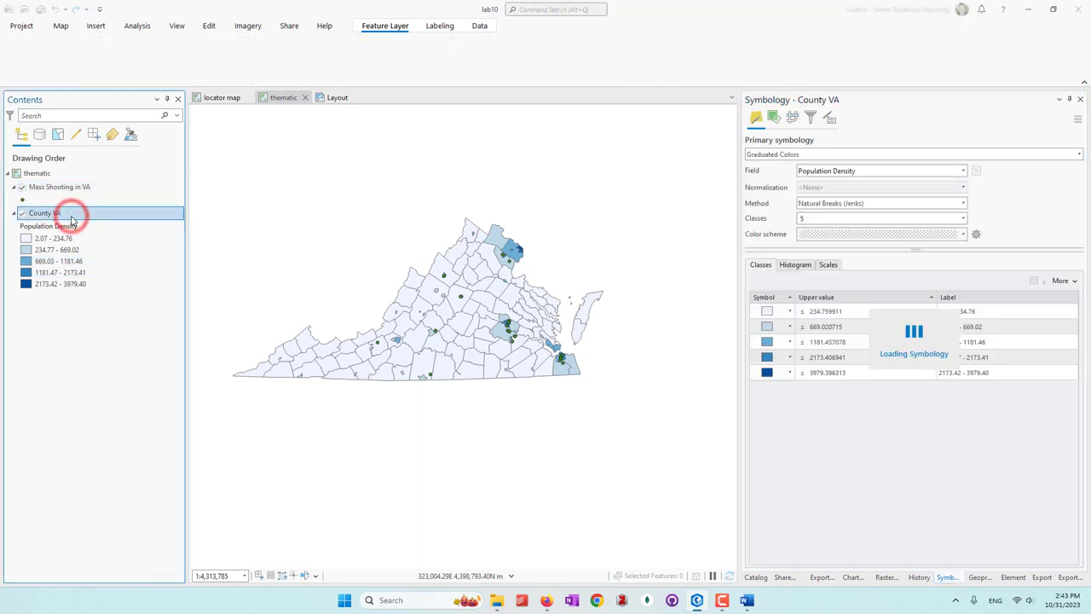
left_click(352, 68)
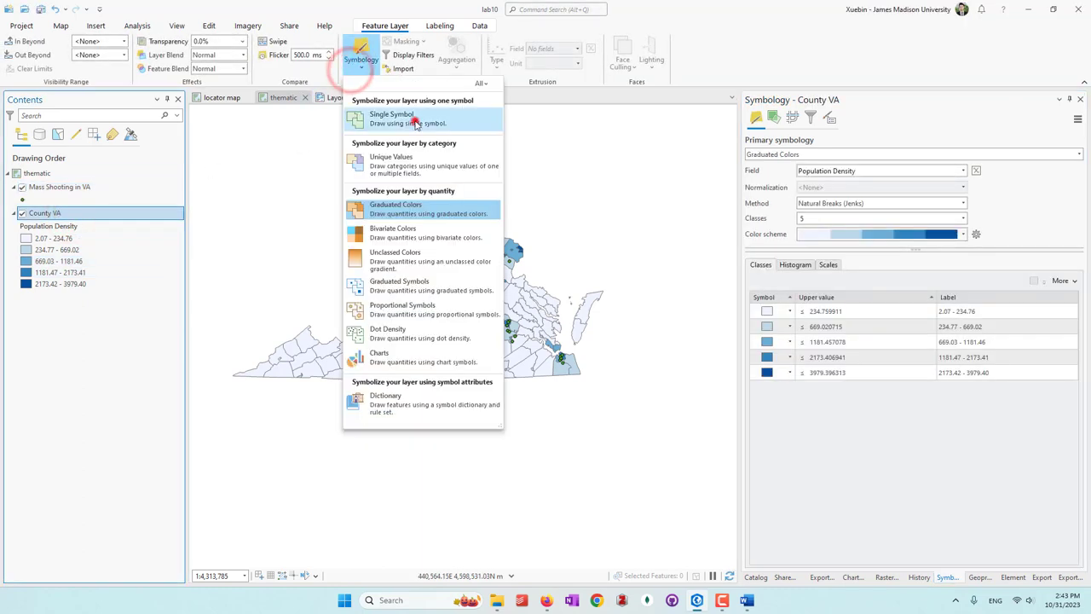
left_click(413, 121)
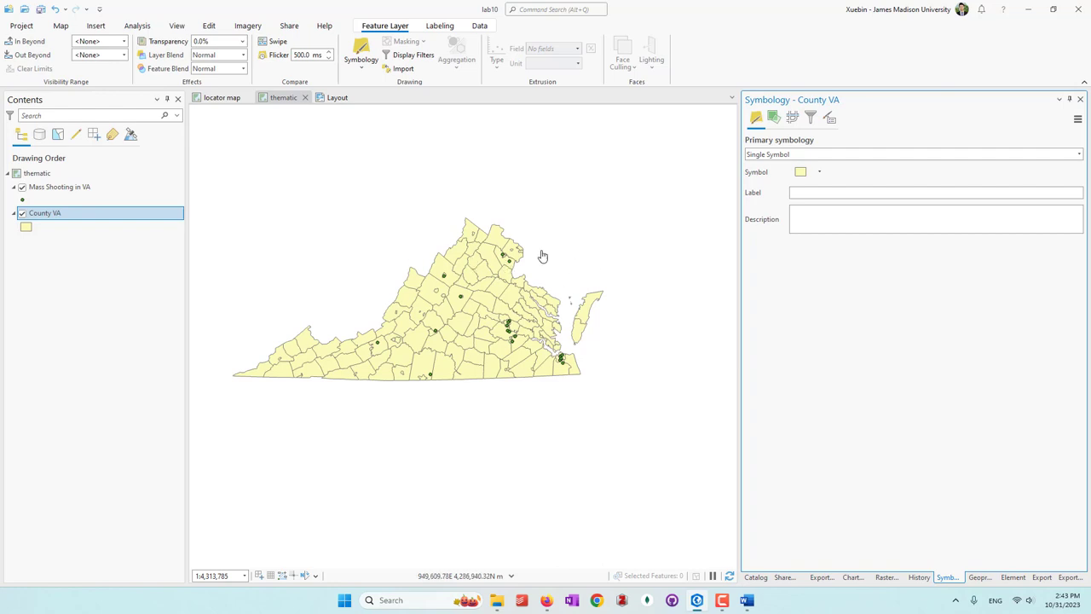
Allow assignment of unique numeric IDs for sharing web layers in the thematic map's properties
right_click(34, 174)
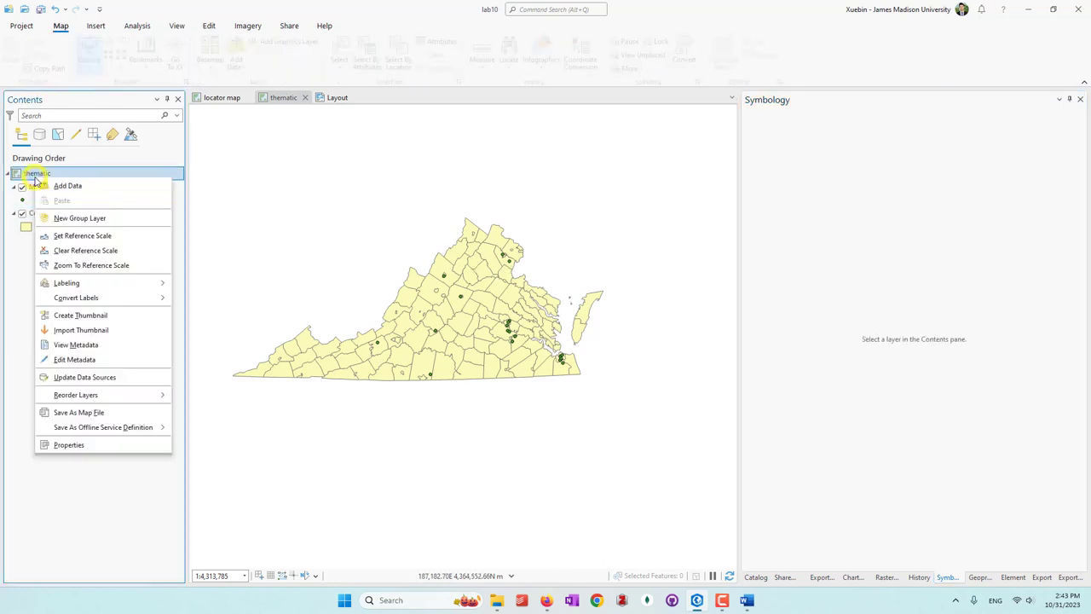
left_click(89, 449)
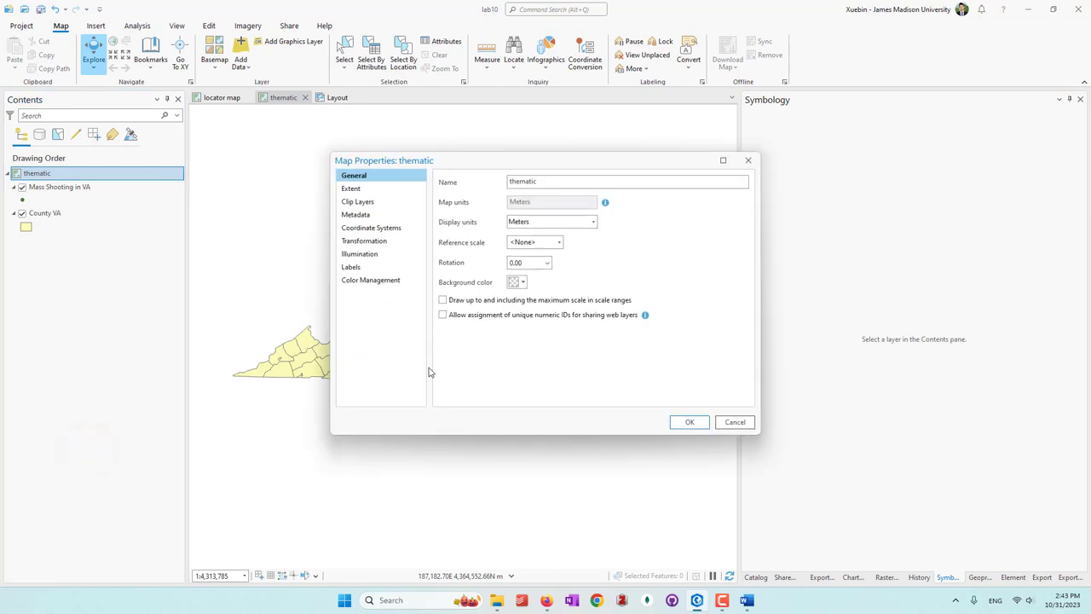
left_click(444, 317)
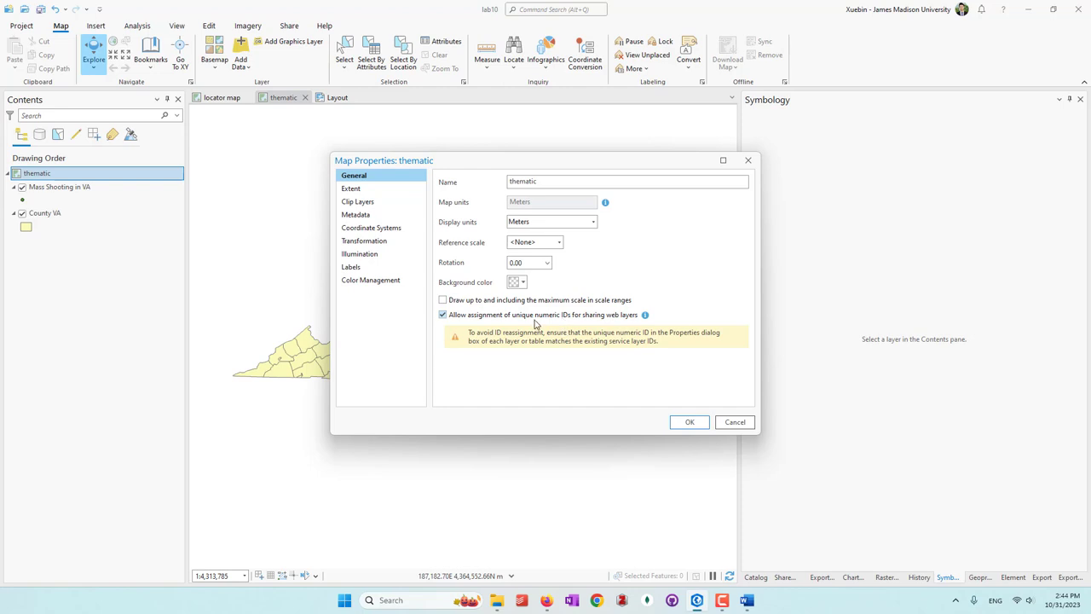
left_click(686, 422)
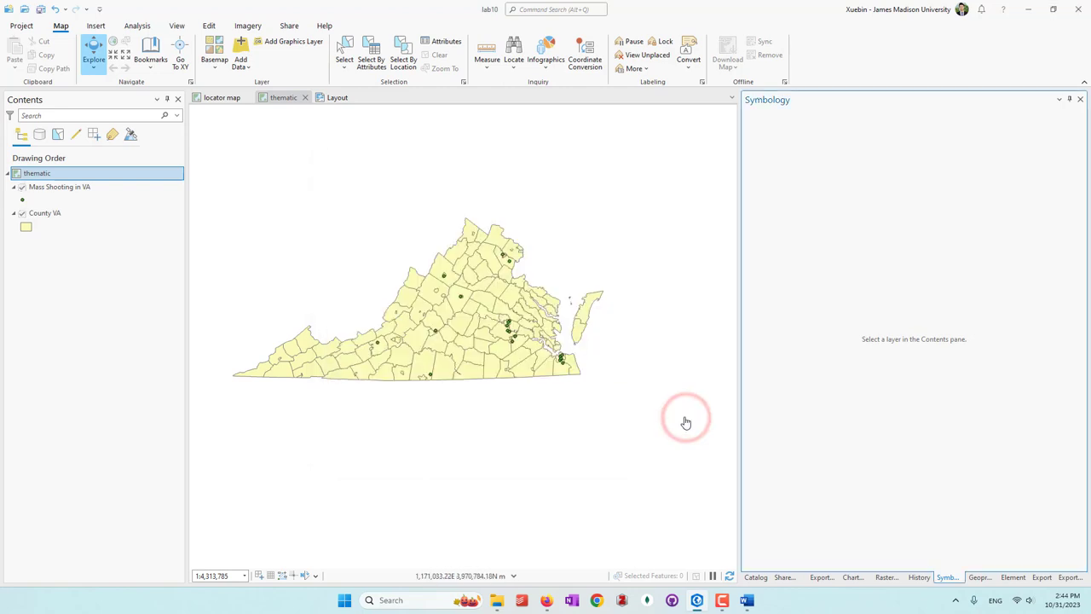
Return to the web layer sharing settings for the thematic map and rerun the analysis
left_click(290, 27)
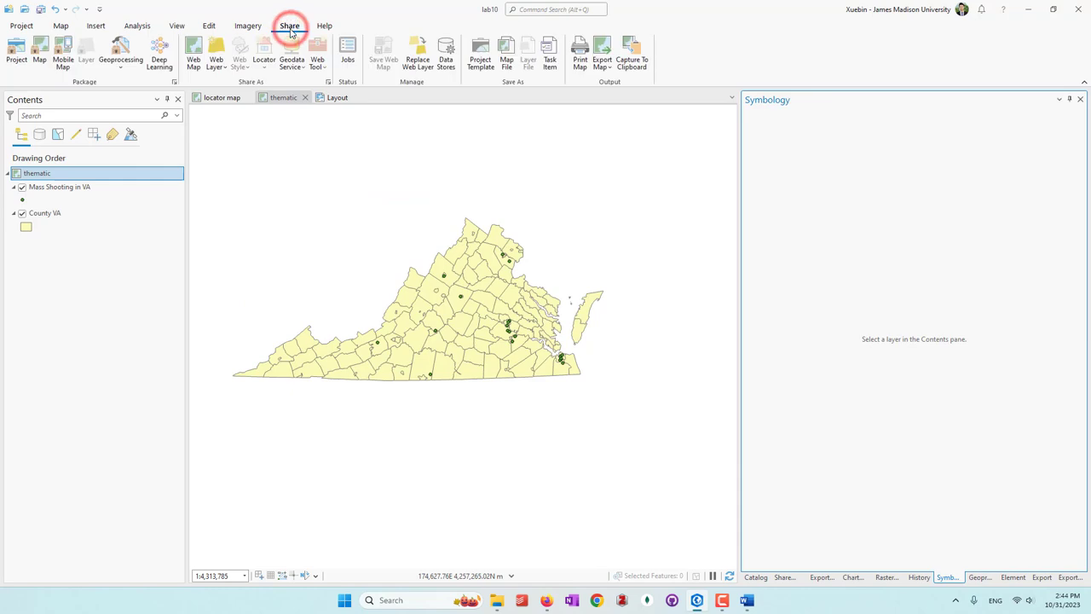
left_click(216, 52)
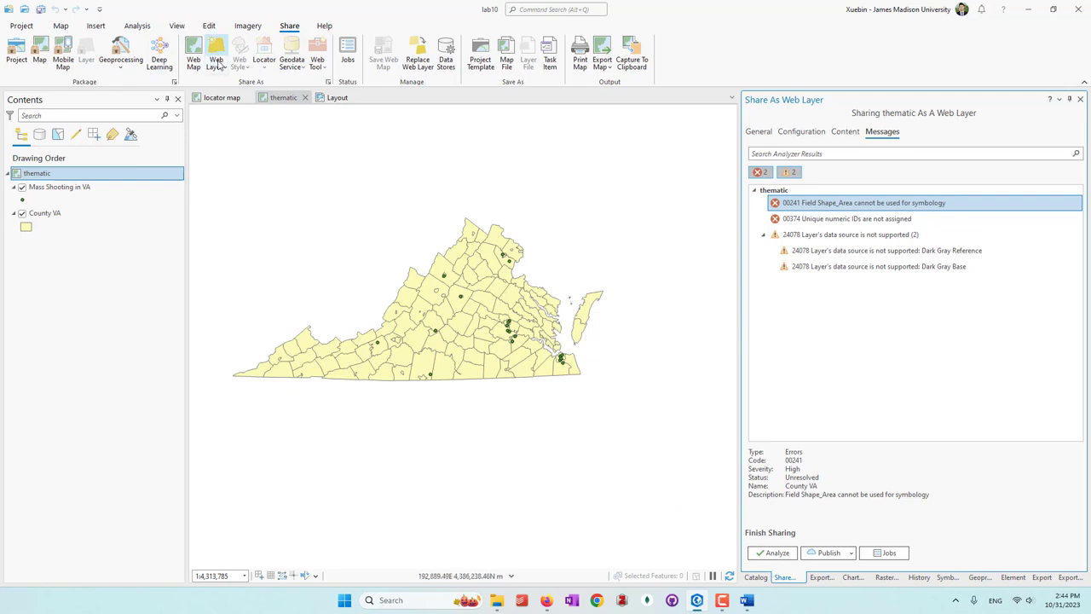
left_click(763, 552)
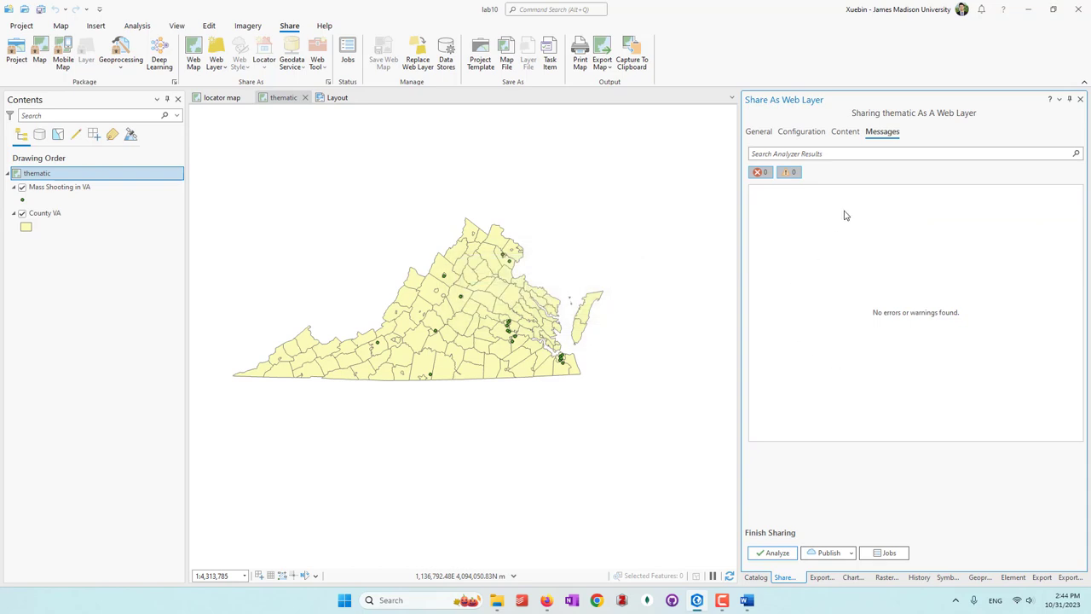
Name the web layer "lab11 dataset", with the summary "mass shooting data" and the tag "mass shooting"
left_click(759, 132)
double_click(804, 178)
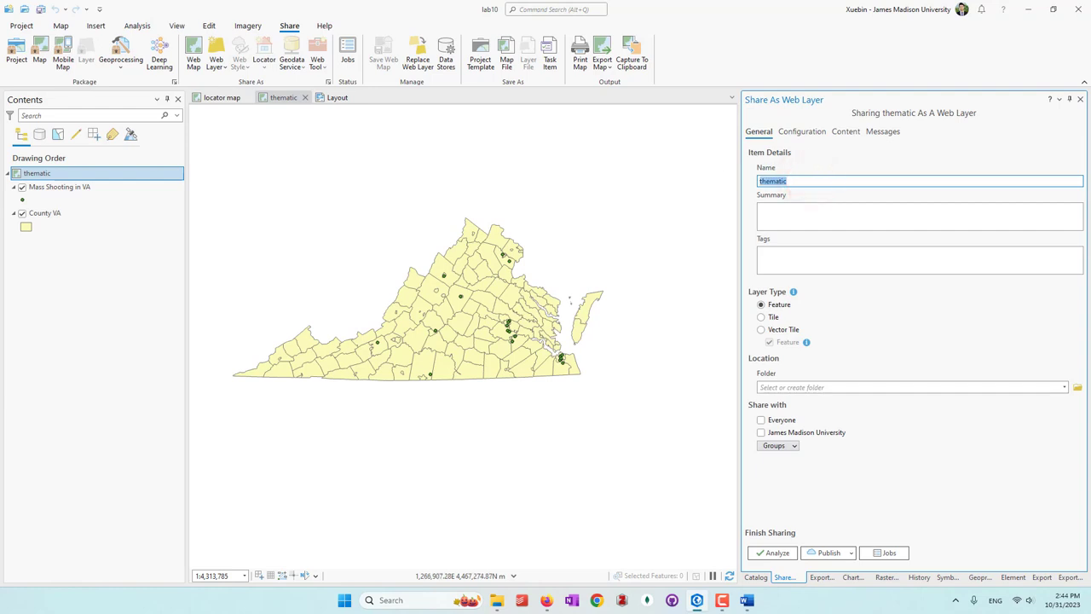
type("lab11 dataset")
left_click(841, 220)
type("mass shooting data")
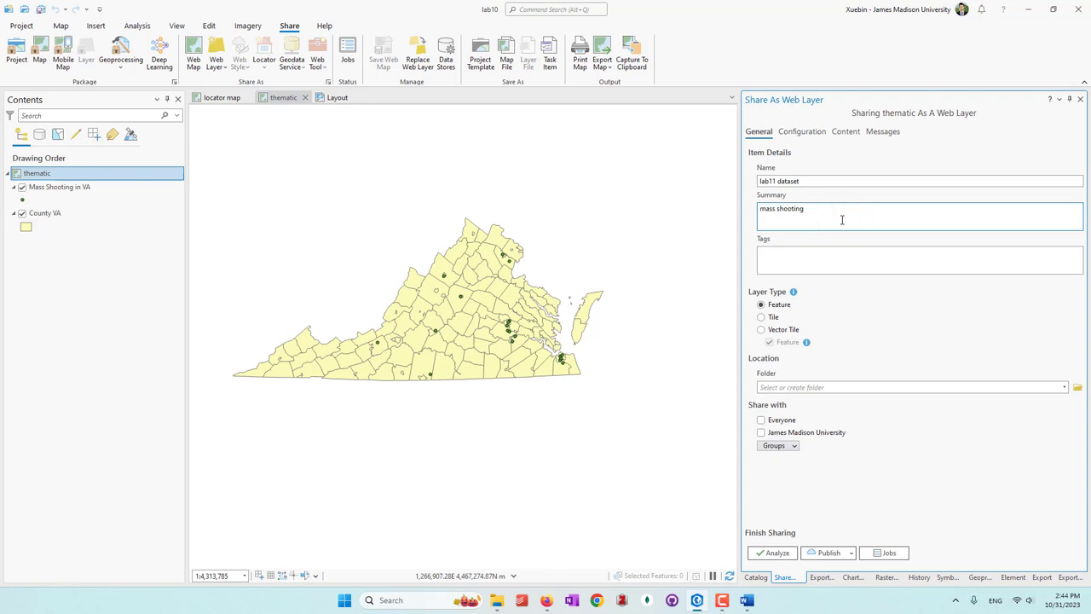
left_click(950, 263)
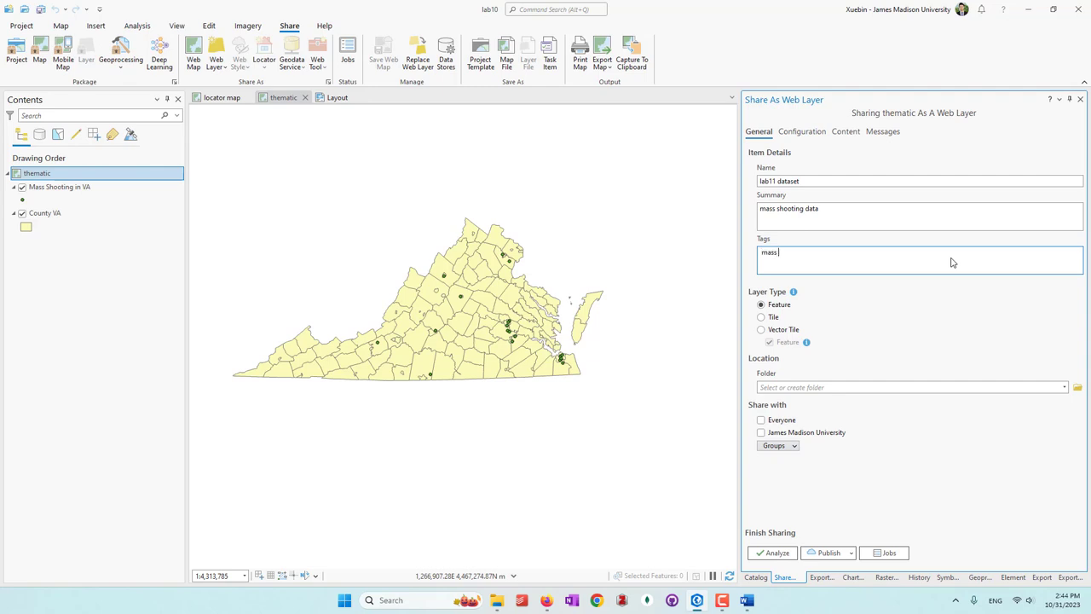
key("Return")
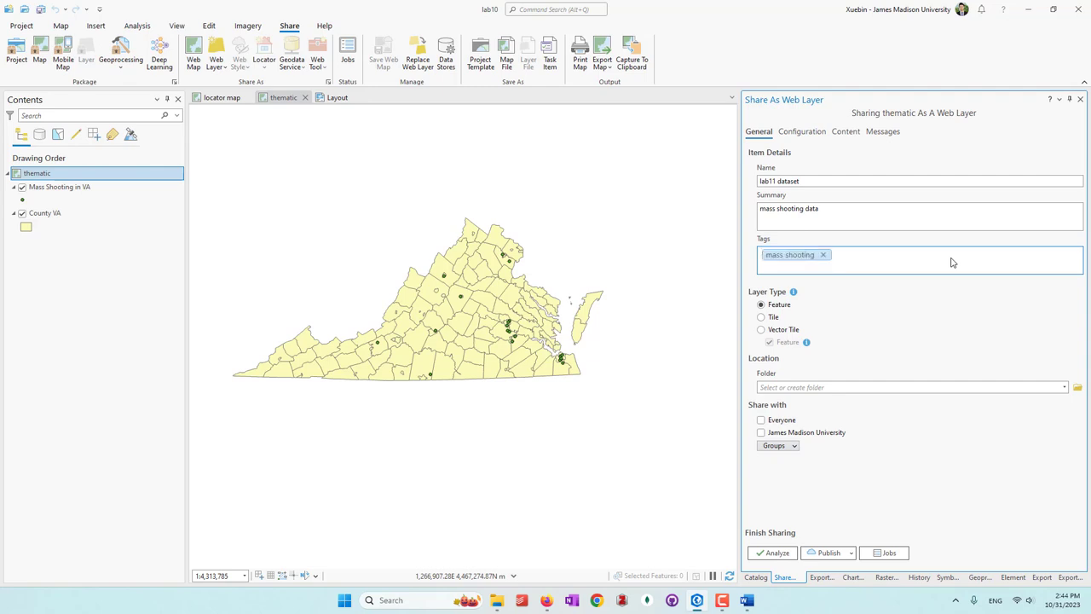
Add the tags "va" and "geoge215" to the web layer's item details
type("va")
key("Return")
type("geoge215")
key("Return")
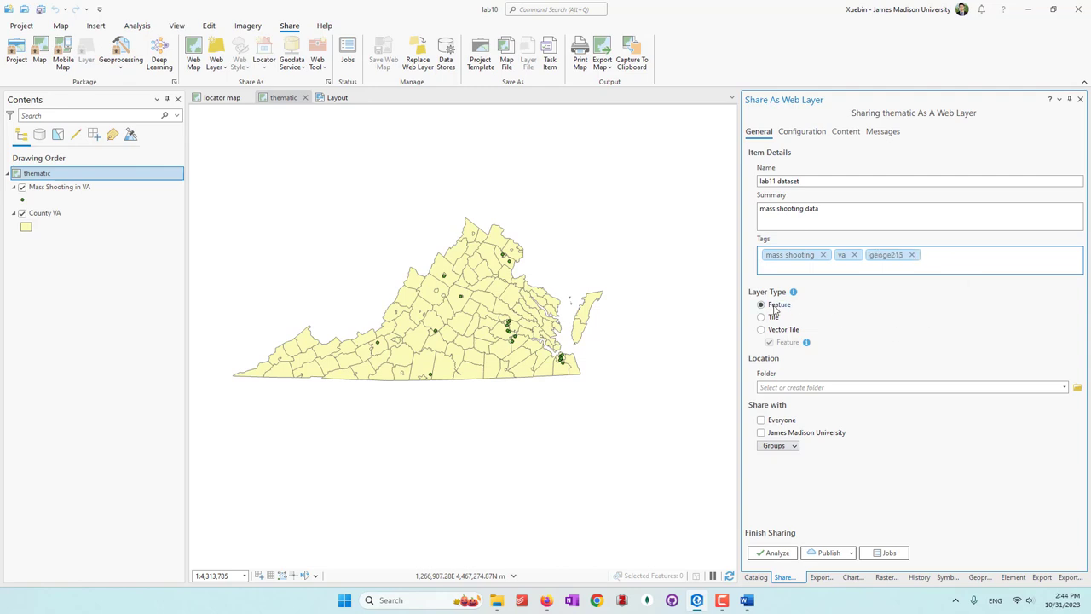
Share the web layer with everyone and check which portal account is signed in
left_click(782, 421)
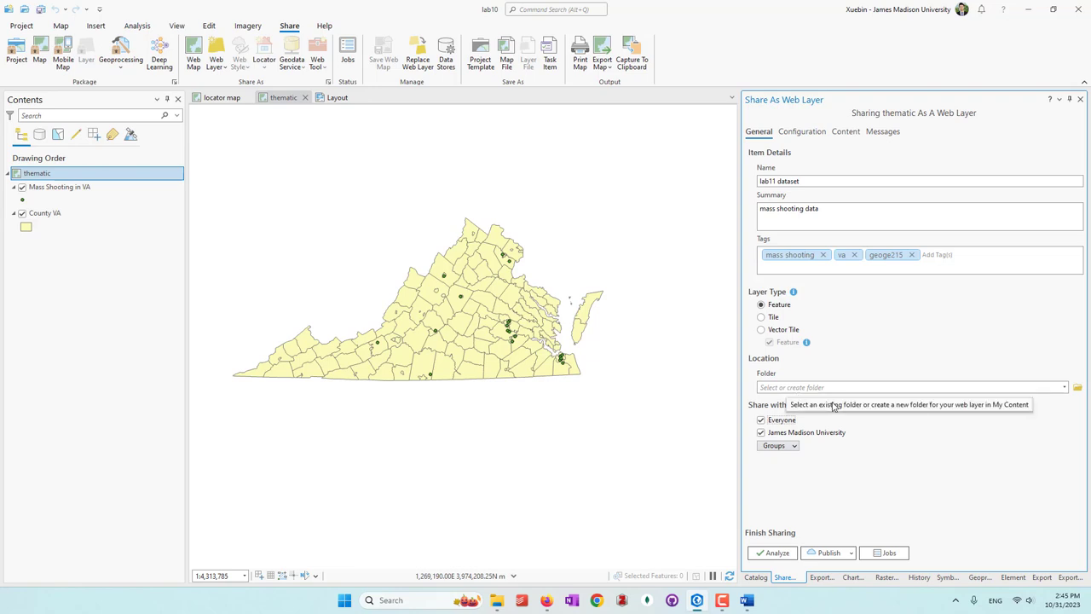
left_click(959, 10)
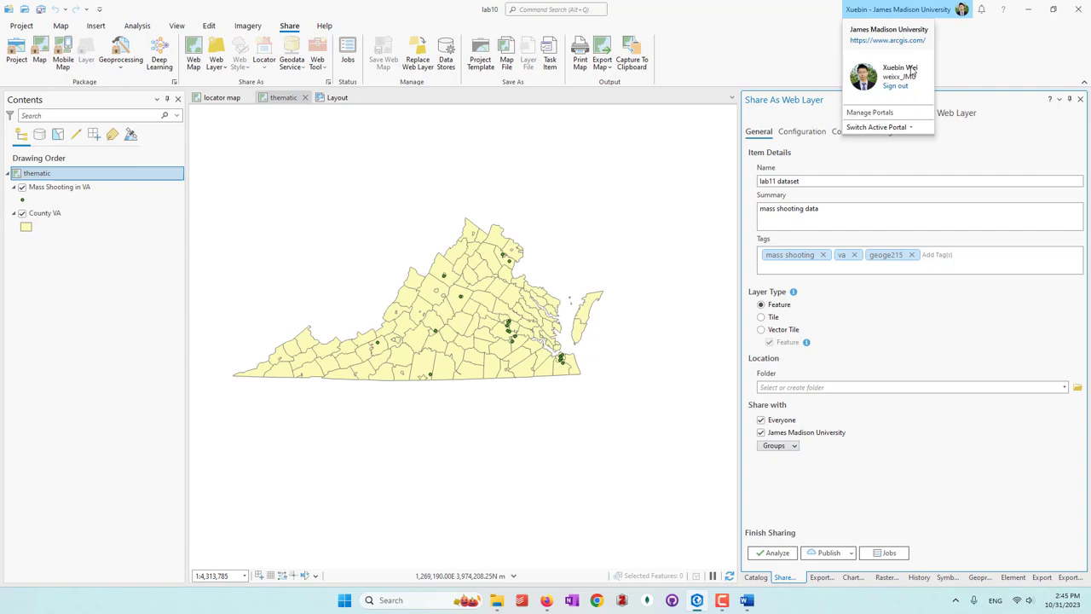
left_click(986, 70)
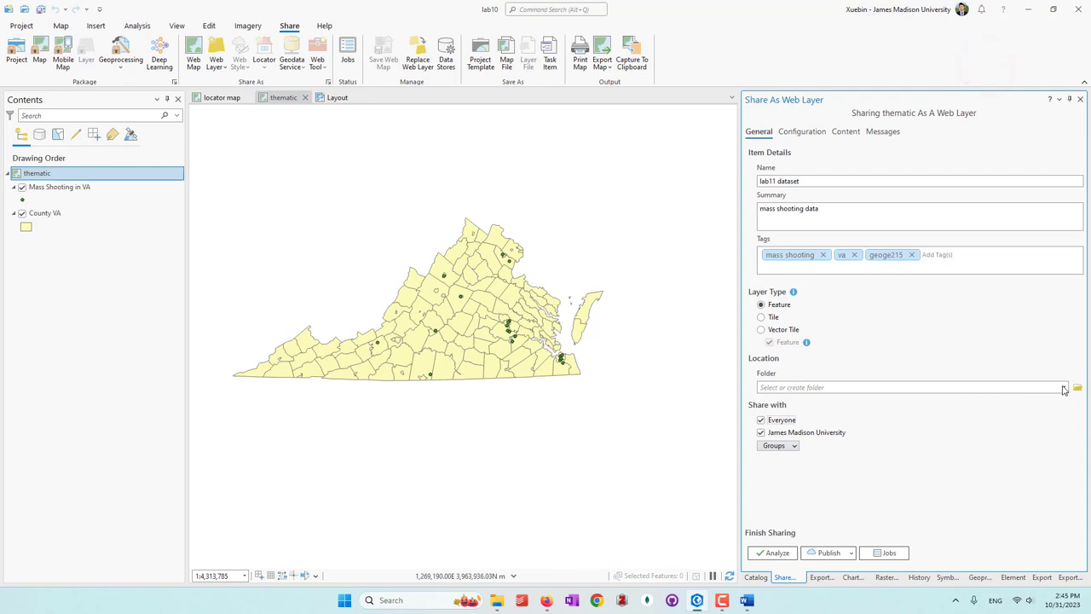
Set the web layer's location to a new folder named "2023 fall demo" and publish the layer
left_click(1063, 388)
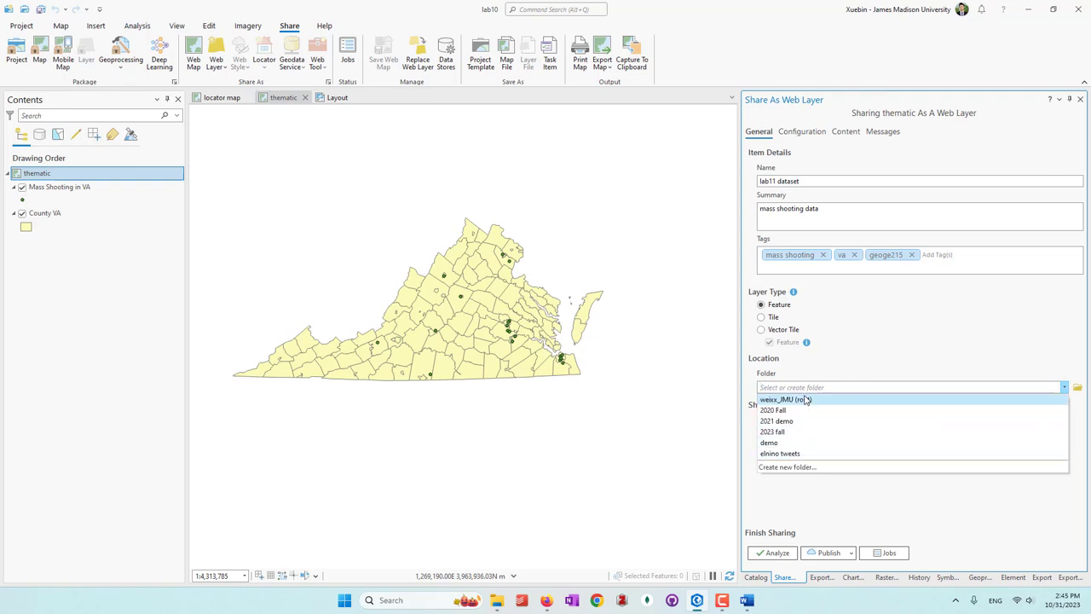
left_click(803, 468)
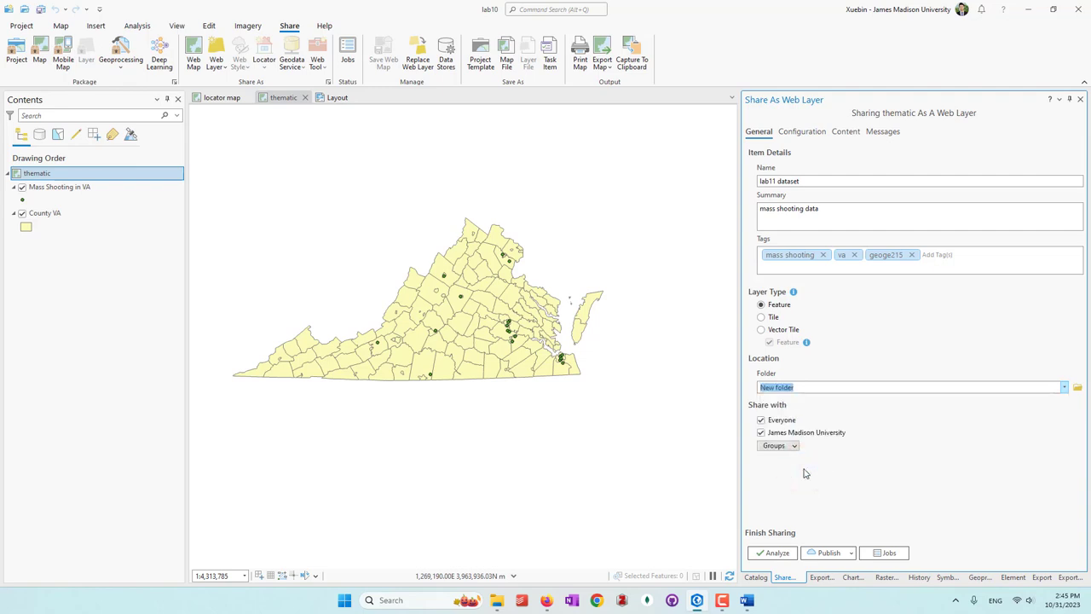
type("2023")
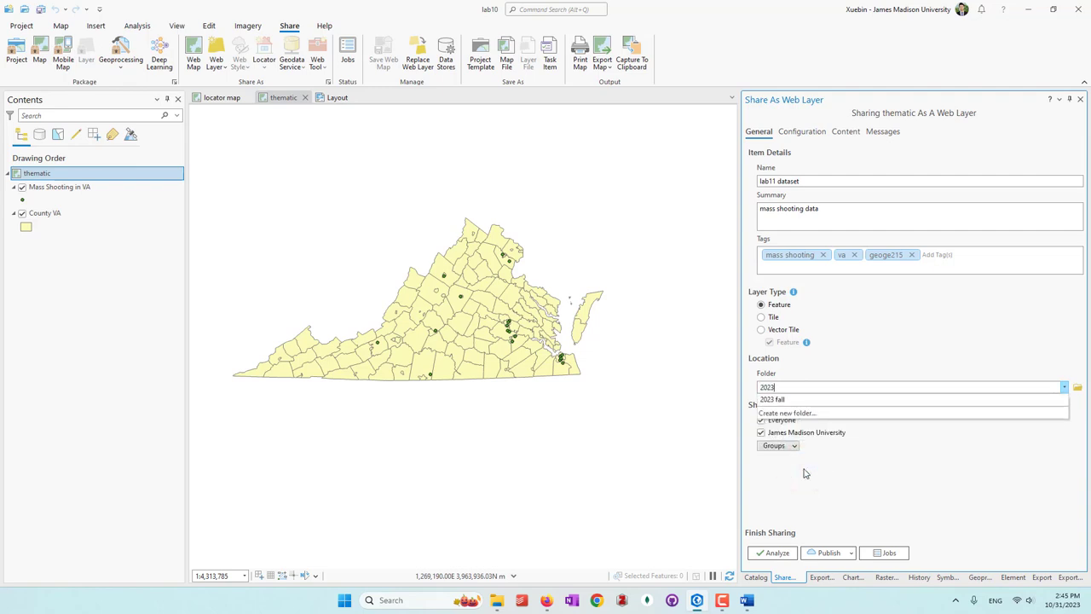
type(" fall demo")
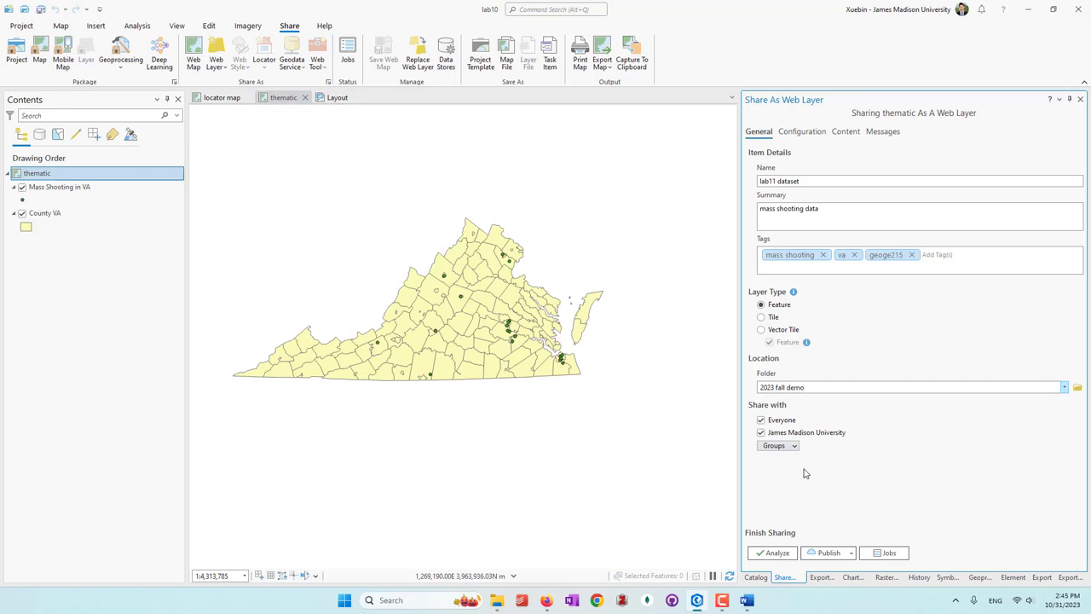
left_click(804, 473)
left_click(823, 555)
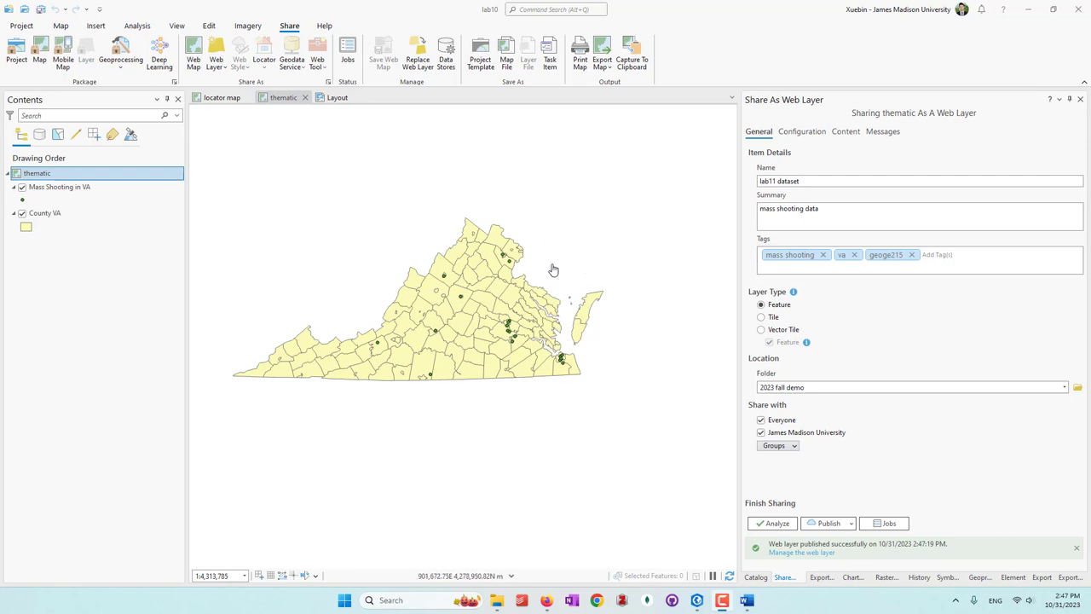
Close the ArcGIS Pro project and switch to the ArcGIS Online page in Firefox
left_click(1078, 8)
left_click(580, 322)
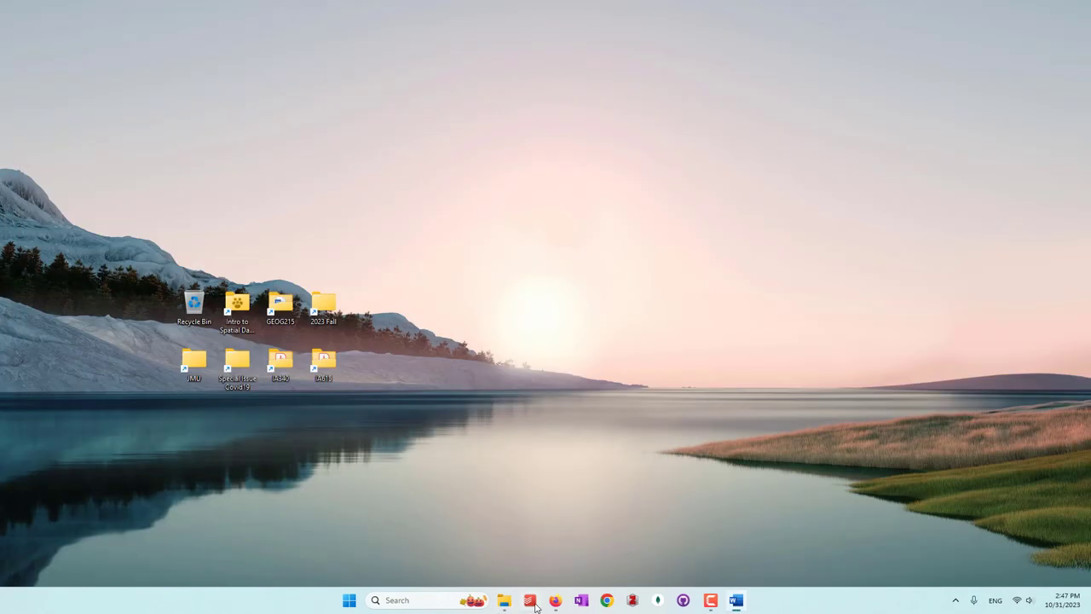
left_click(554, 600)
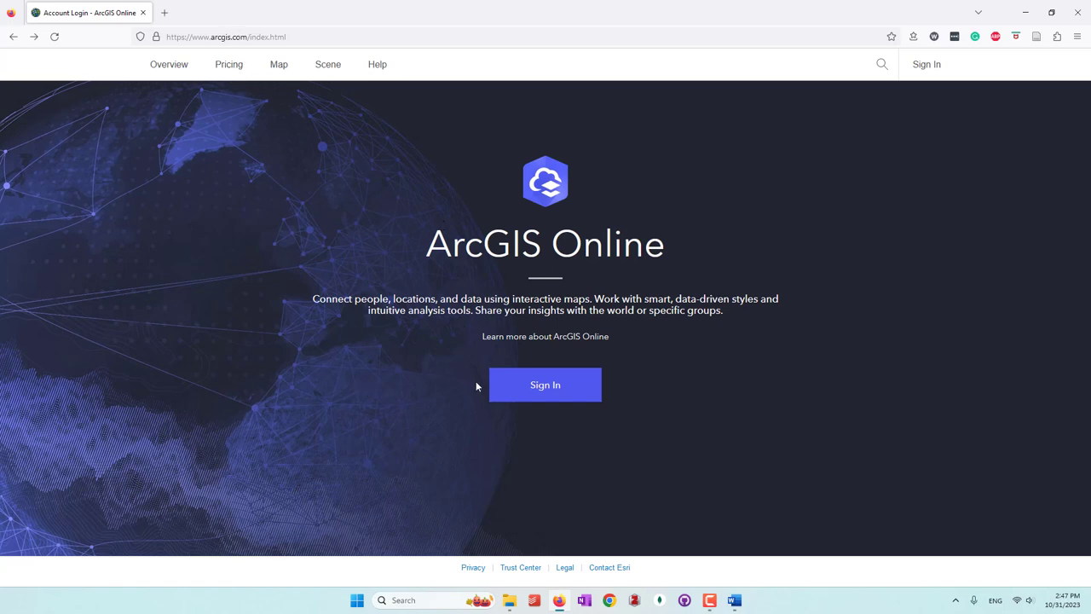
Sign in to ArcGIS Online through the organization URL "jmu" and the James Madison University login
left_click(543, 388)
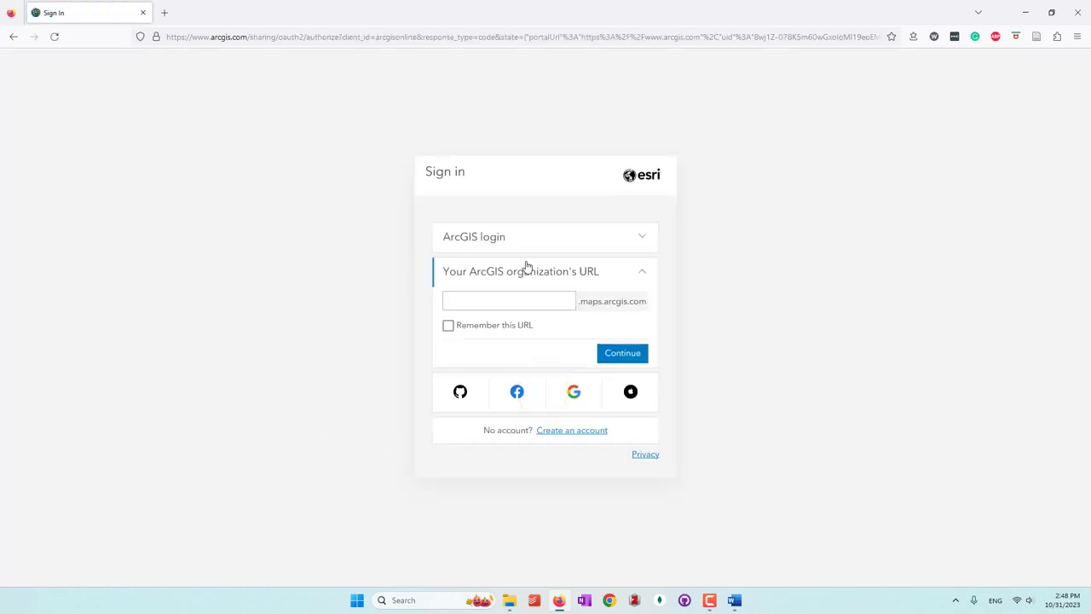
left_click(527, 242)
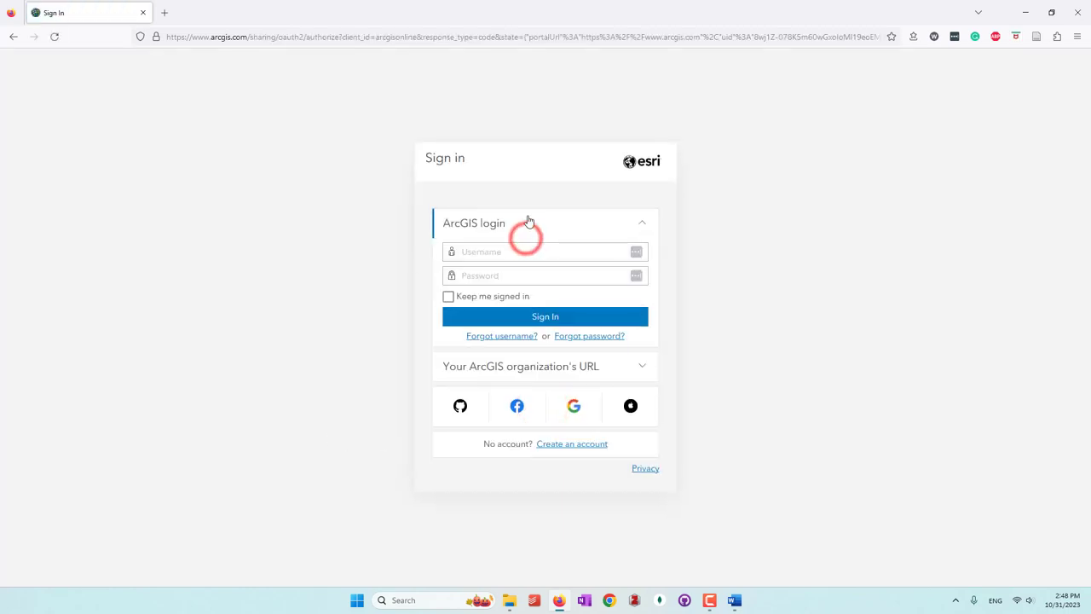
left_click(558, 368)
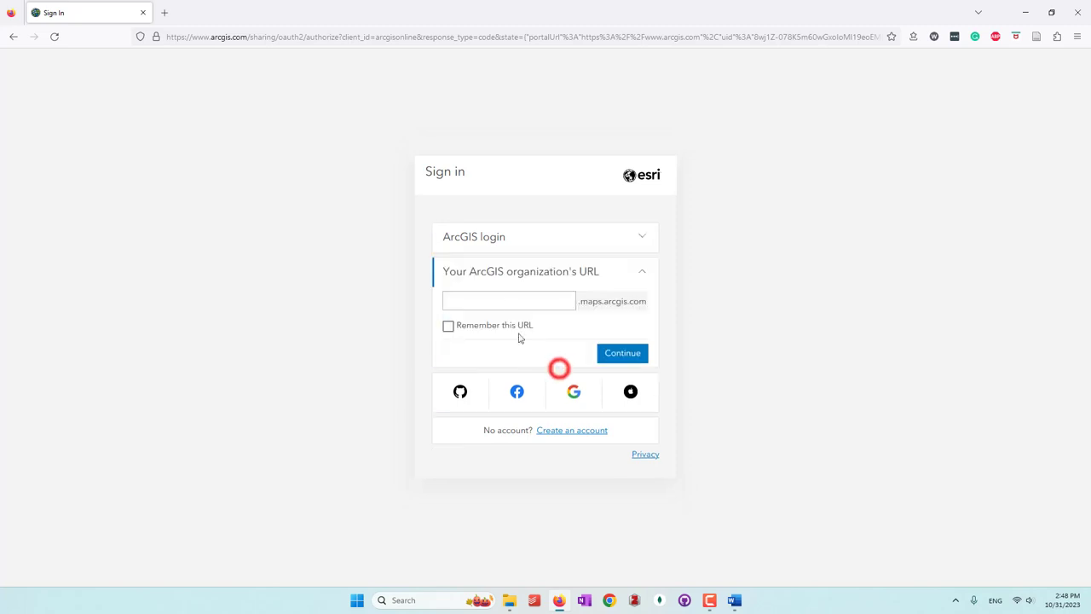
left_click(508, 300)
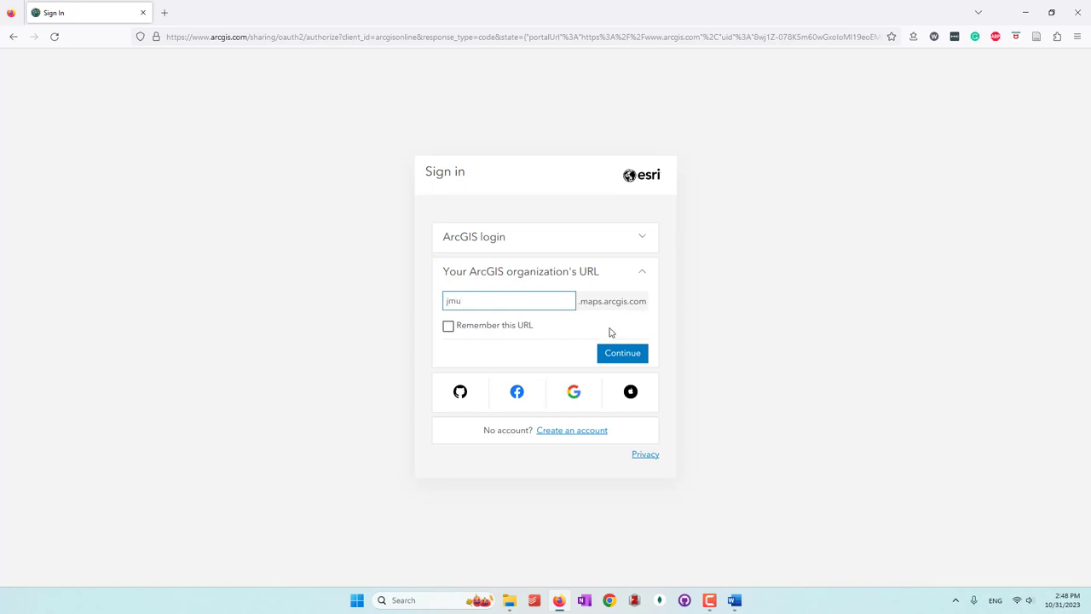
left_click(449, 328)
left_click(552, 329)
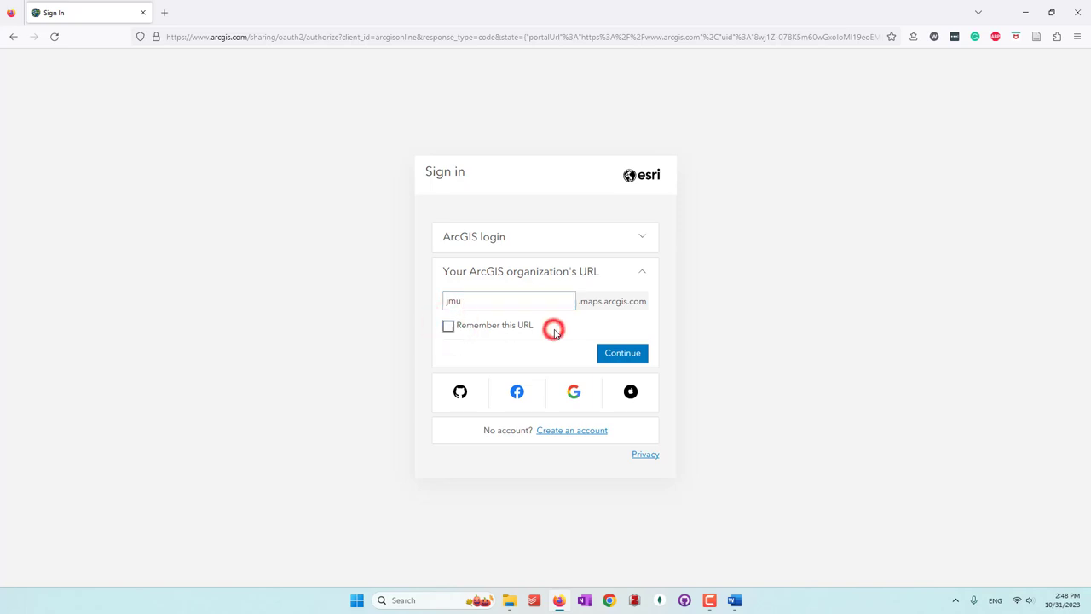
left_click(479, 328)
left_click(617, 354)
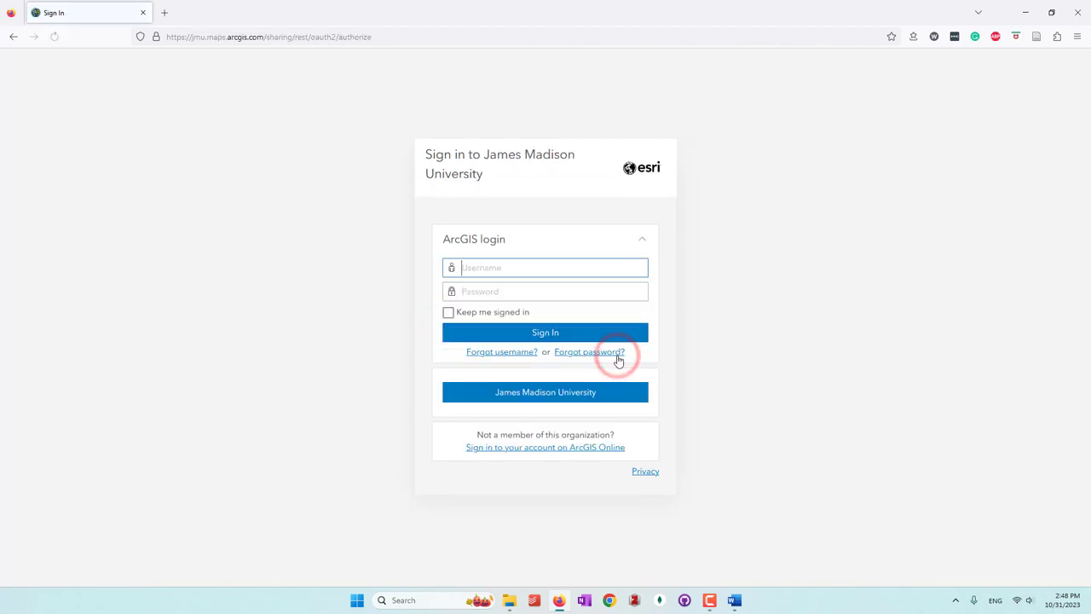
left_click(589, 397)
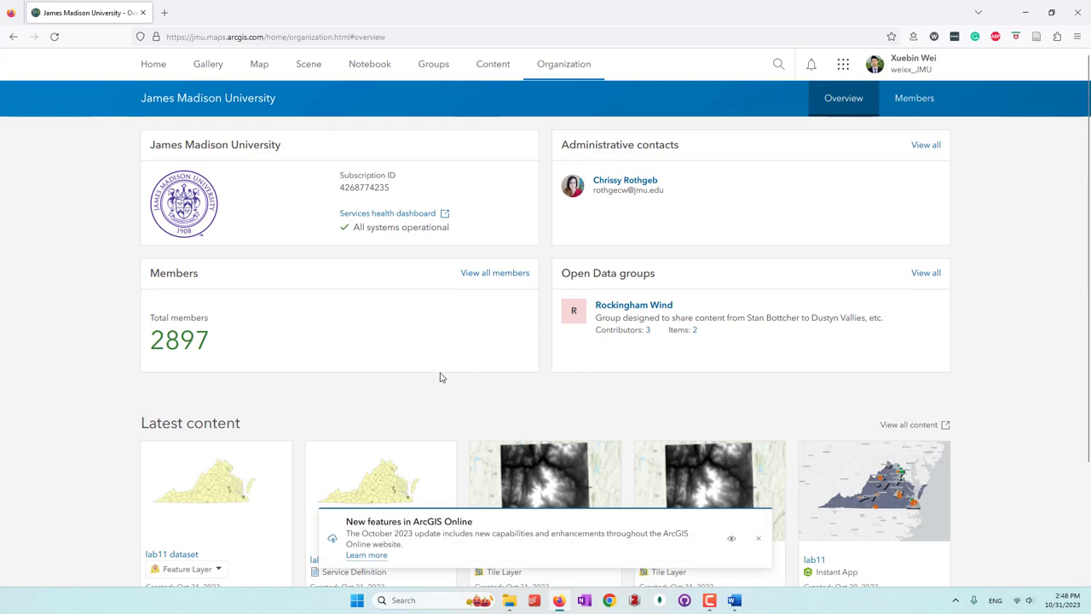
Go to My Content and open the lab11 dataset feature layer's item page from the "2023 fall demo" folder
left_click(758, 538)
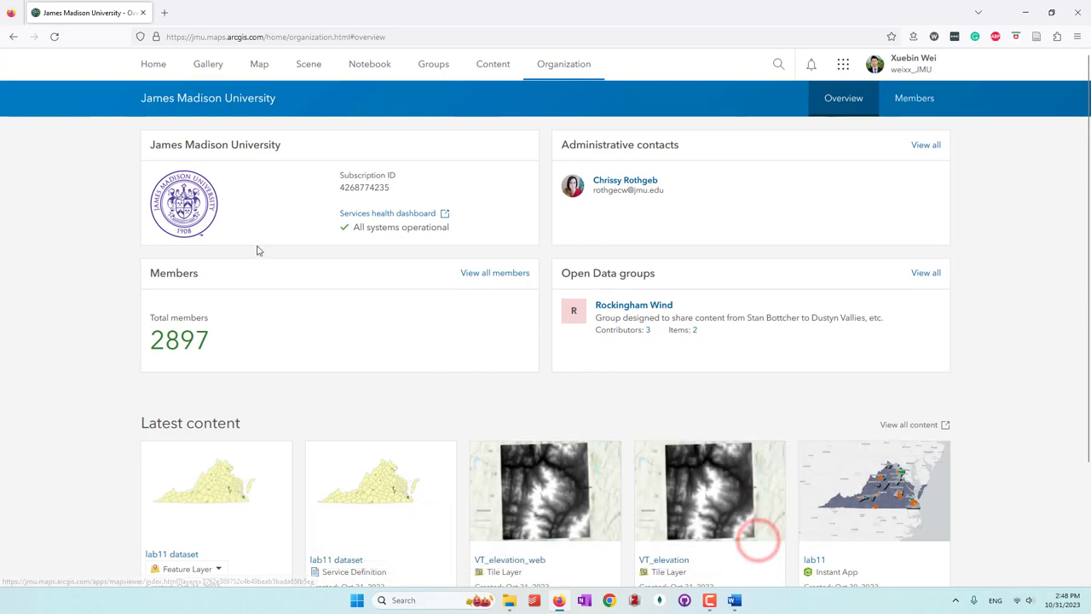
left_click(494, 67)
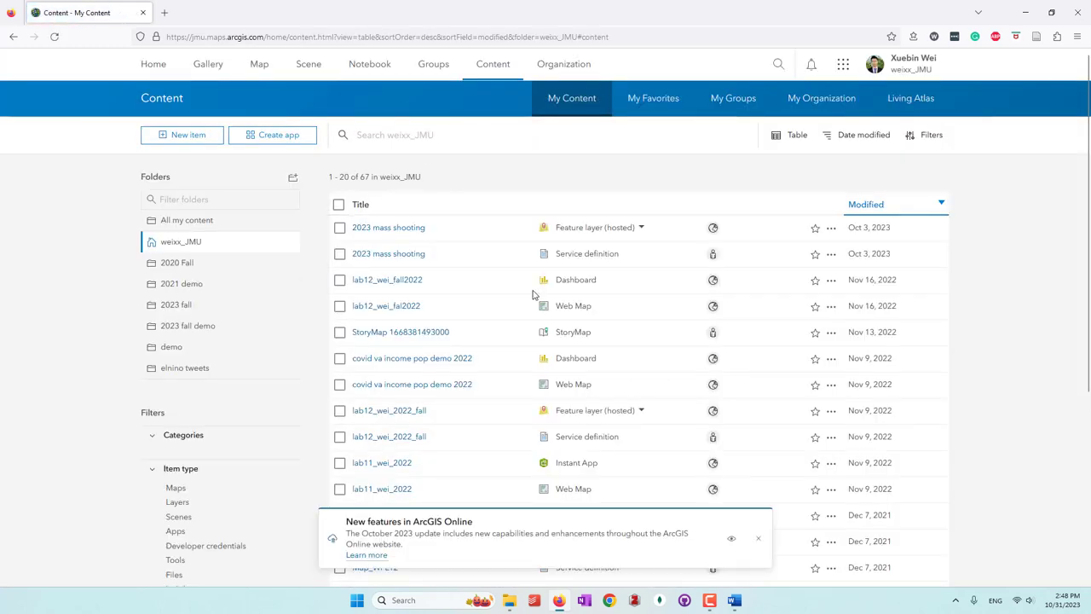
left_click(758, 539)
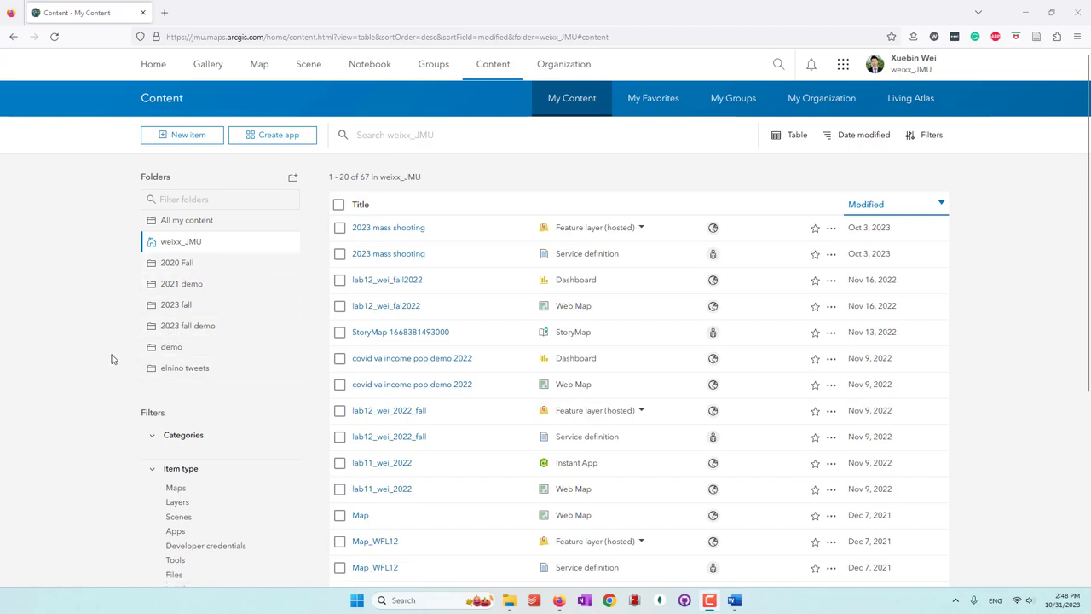
left_click(204, 329)
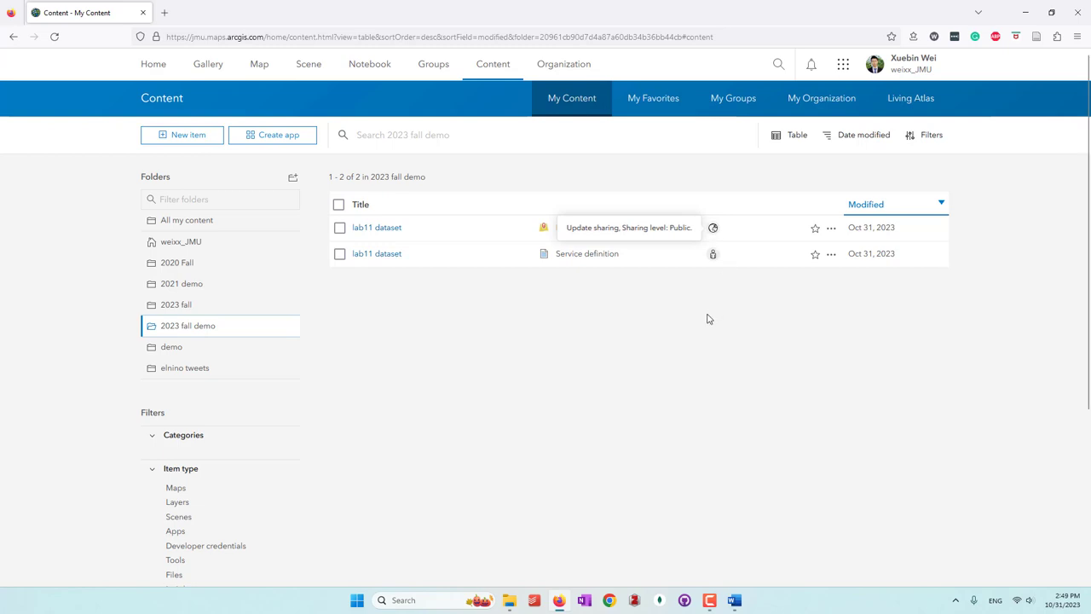
left_click(390, 232)
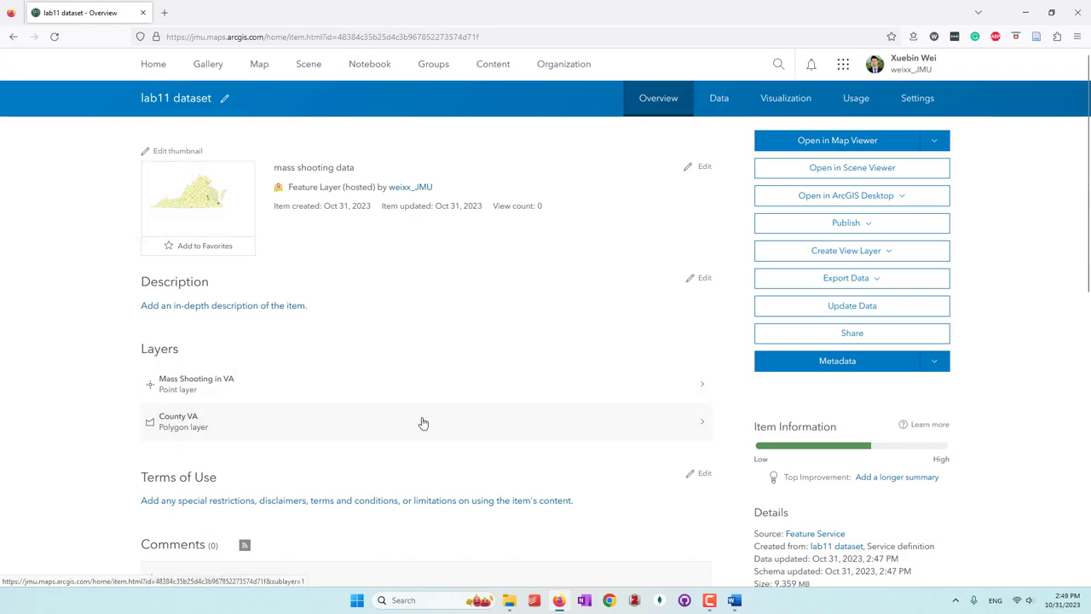
scroll(421, 422, "down", 5)
scroll(421, 422, "up", 5)
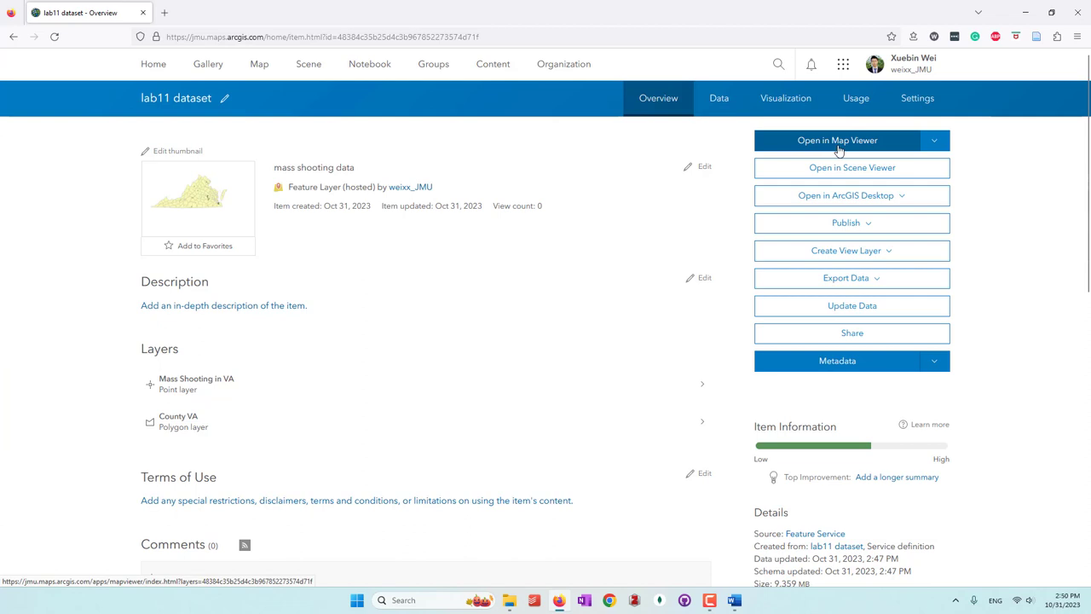
Open the lab11 dataset in Map Viewer and dismiss the new features notice
left_click(944, 148)
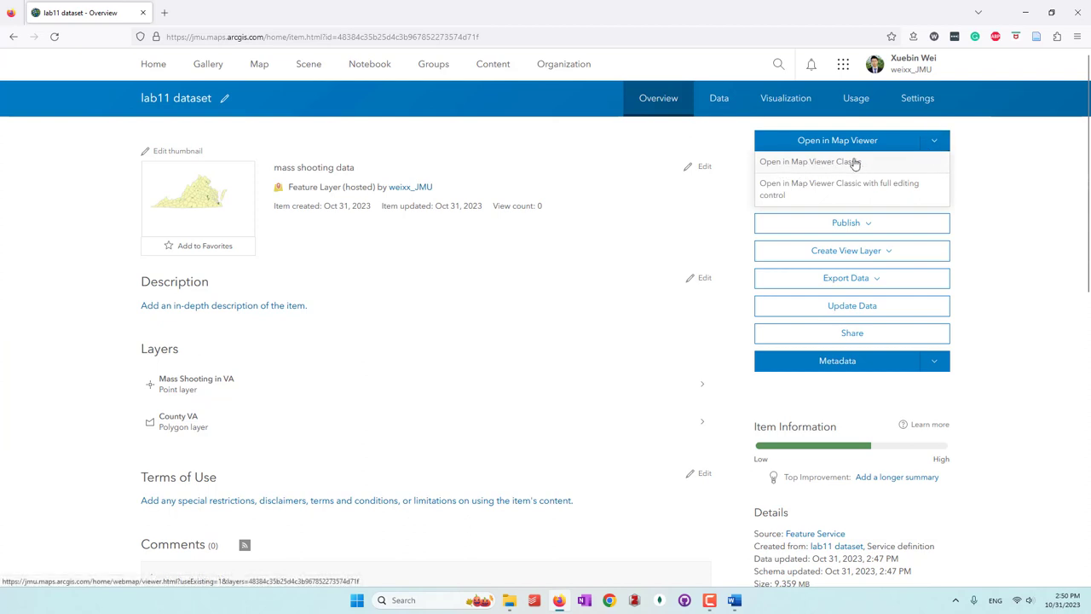
left_click(1014, 166)
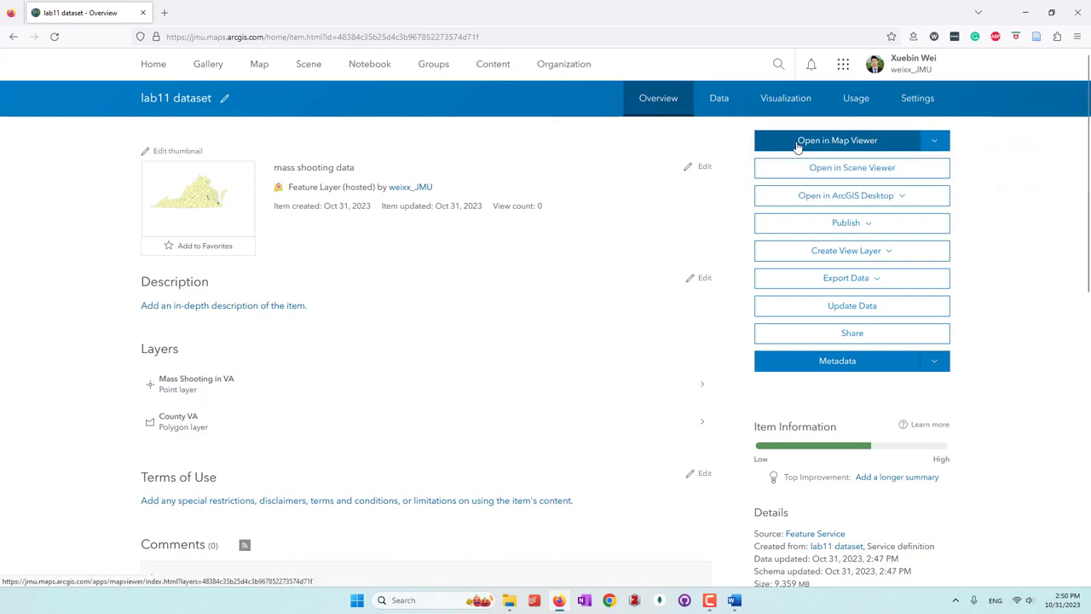
left_click(834, 145)
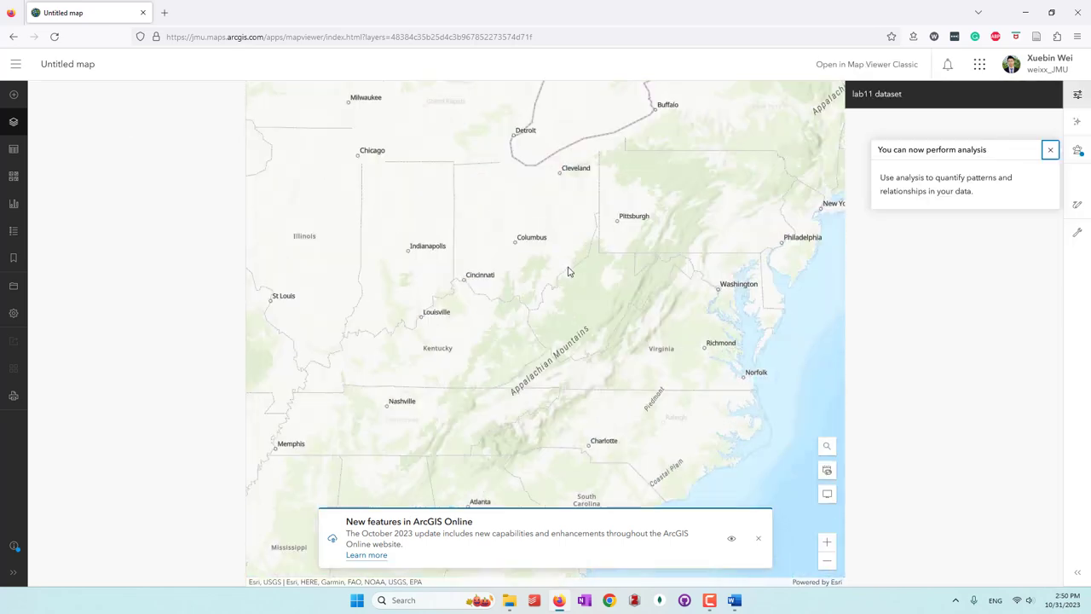
left_click(760, 542)
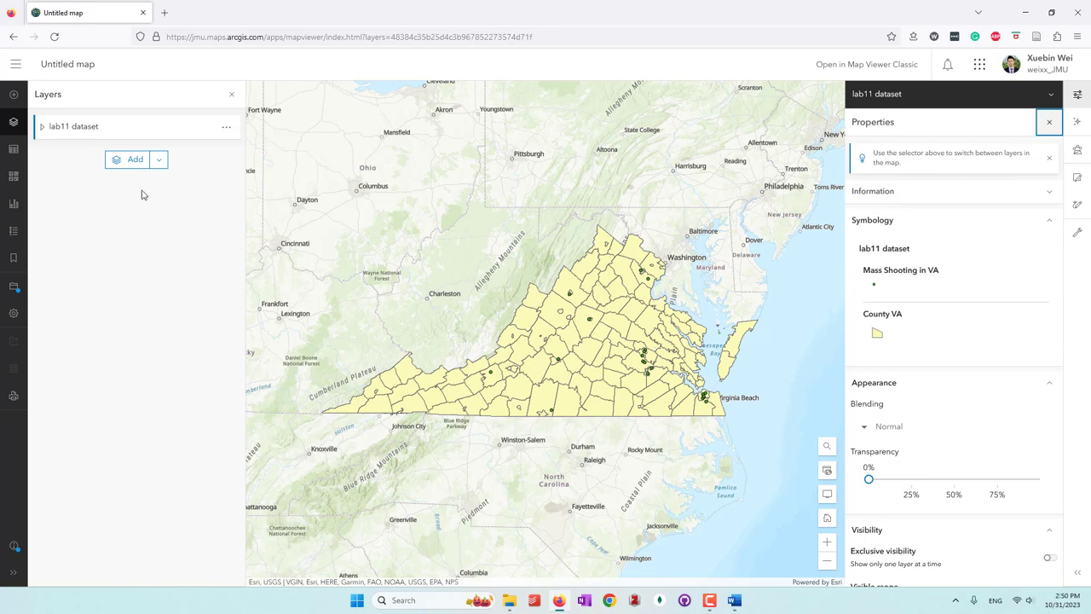
Expand the lab11 dataset group and examine the attribute table of the Mass Shooting in VA layer
left_click(42, 126)
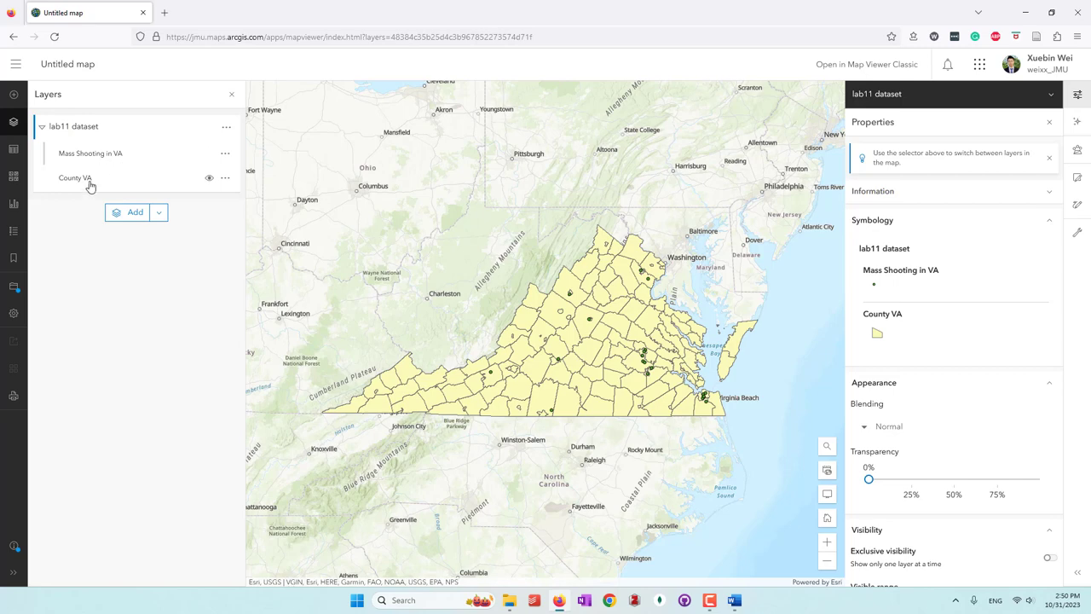
left_click(227, 156)
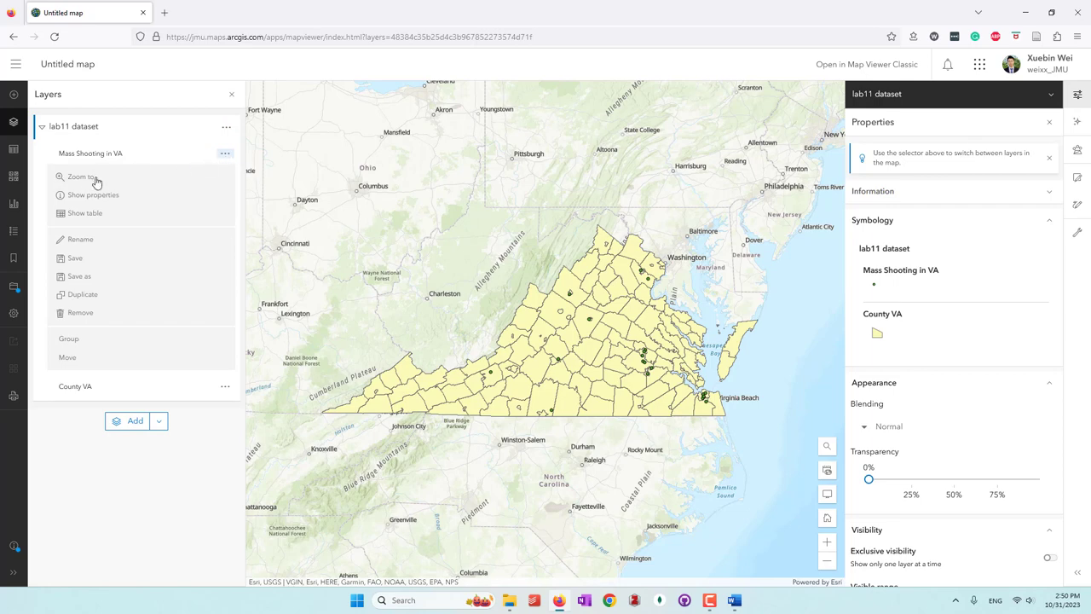
left_click(77, 213)
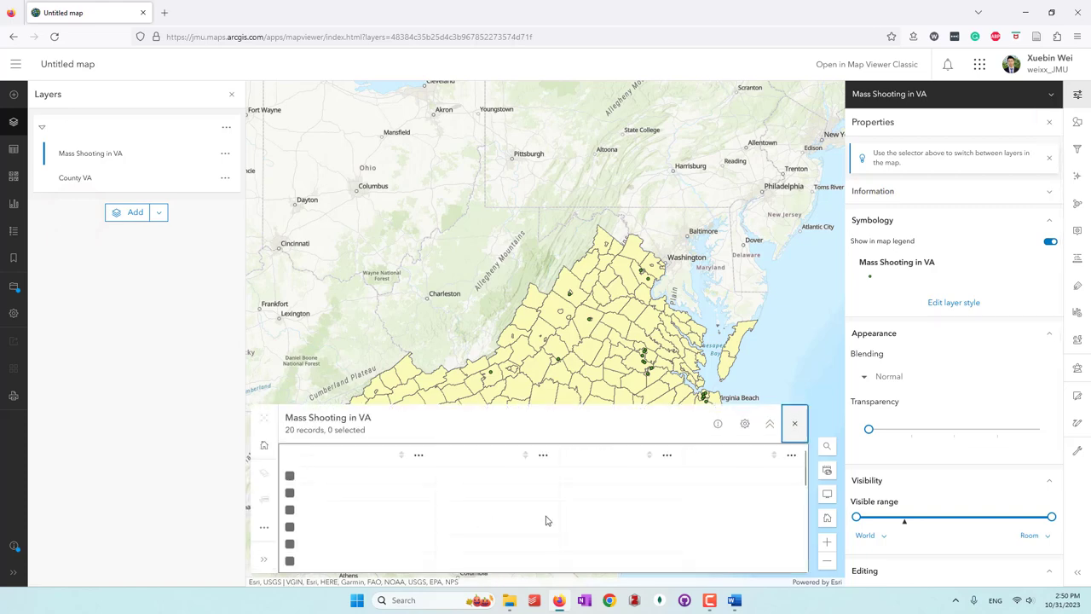
scroll(480, 524, "down", 5)
scroll(480, 524, "up", 5)
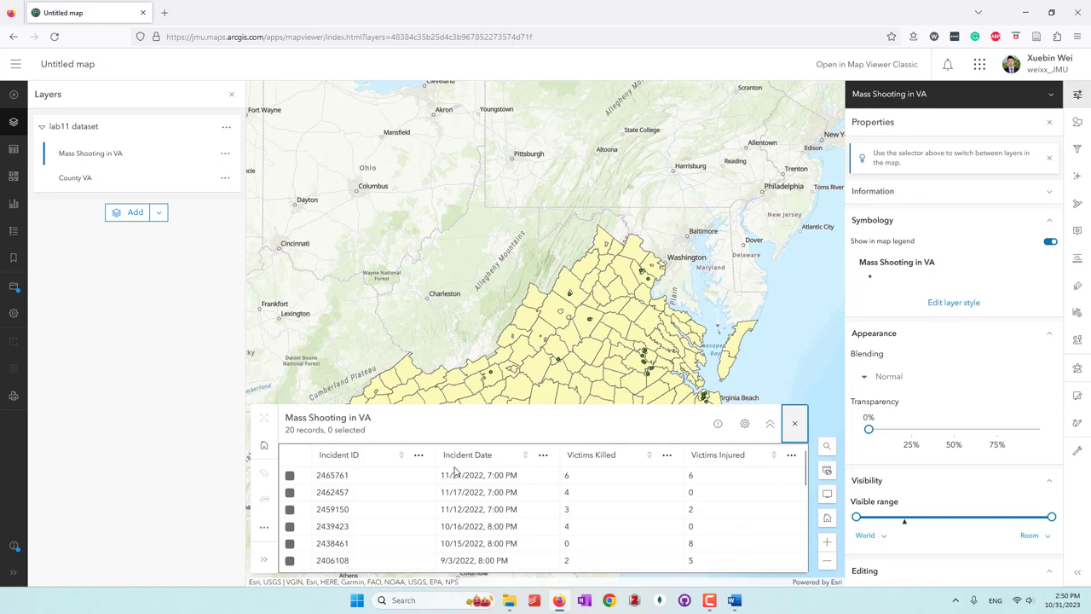
left_click(795, 422)
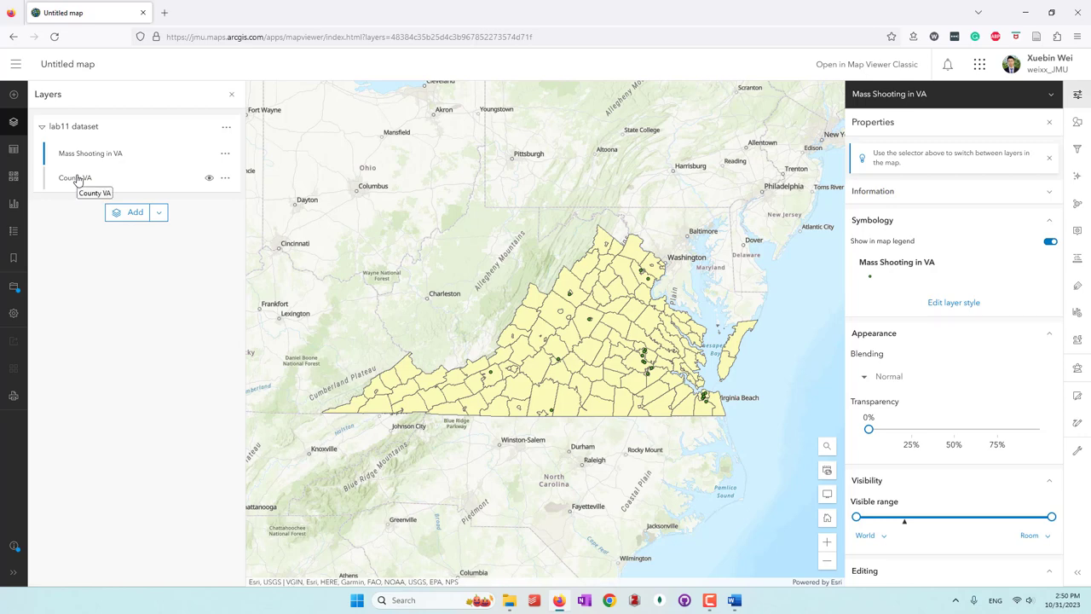
left_click(11, 151)
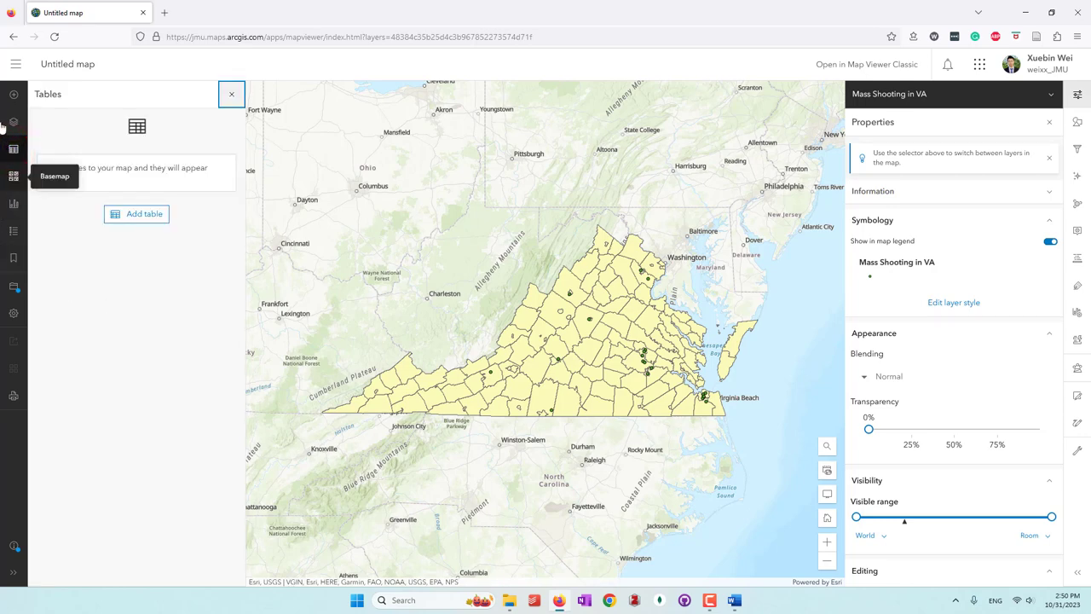
left_click(11, 121)
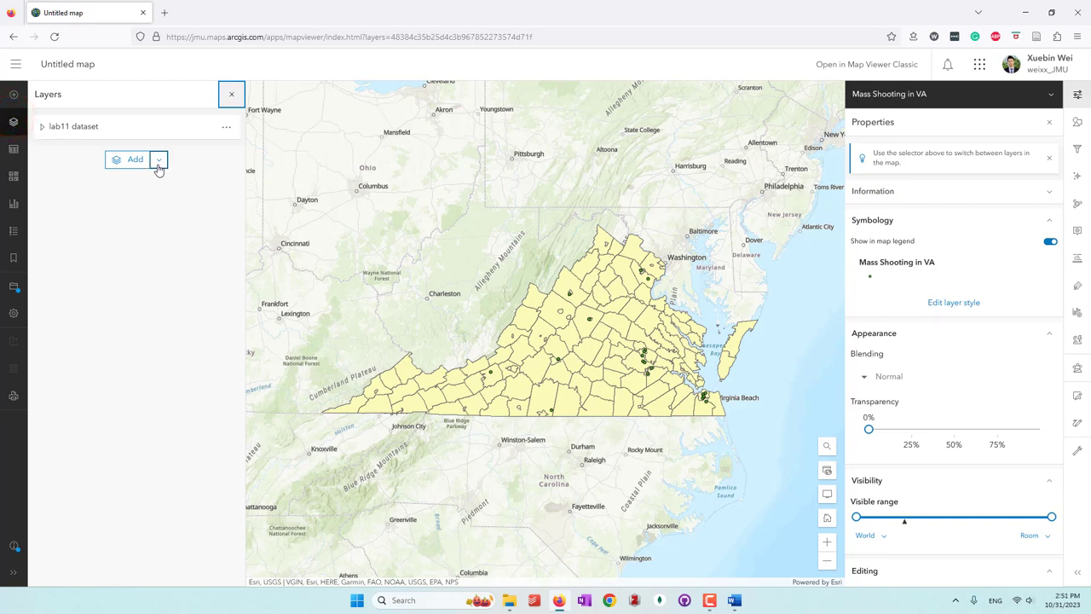
Start saving the web map as a new map and give it the title "lab11-demo"
left_click(13, 149)
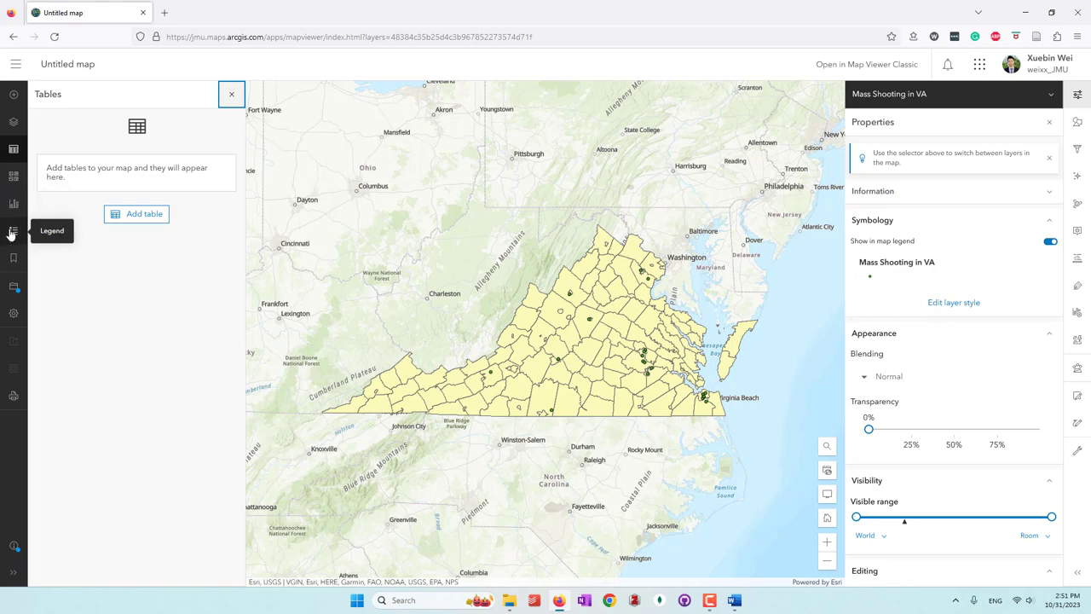
left_click(17, 291)
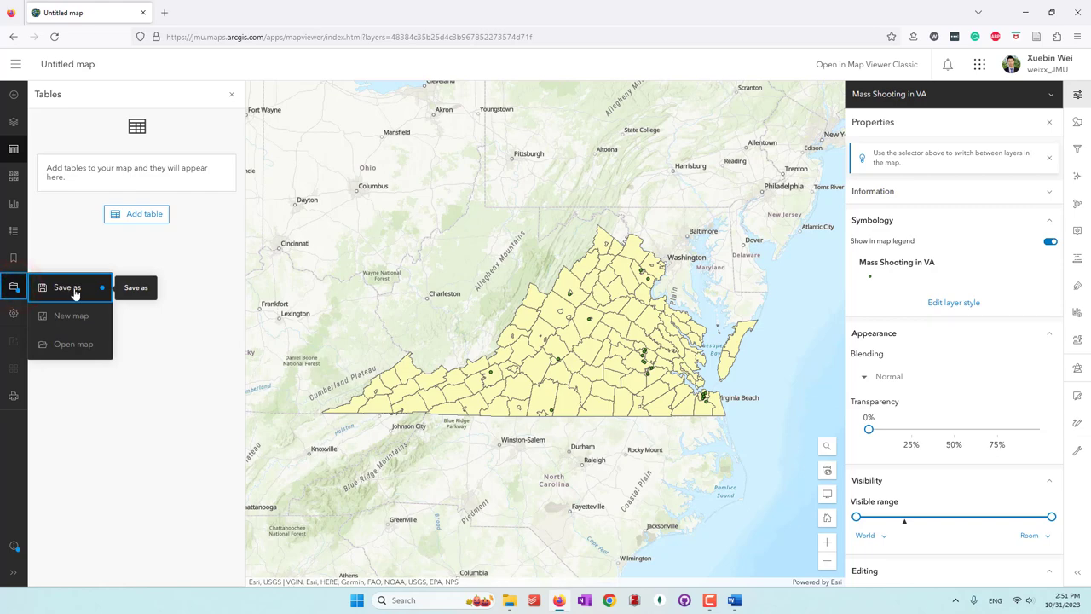
left_click(75, 290)
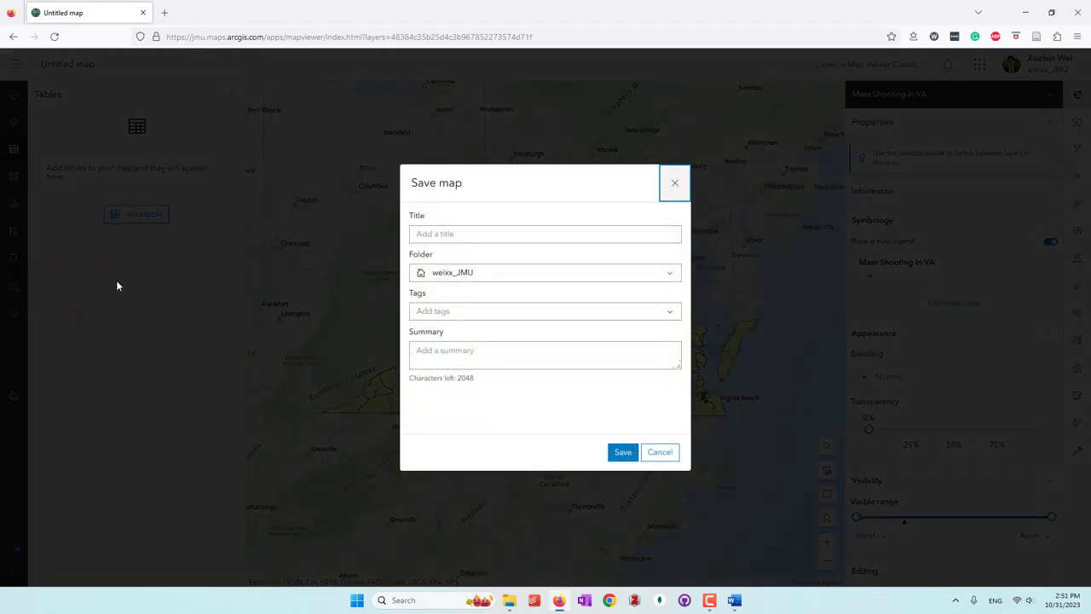
left_click(548, 234)
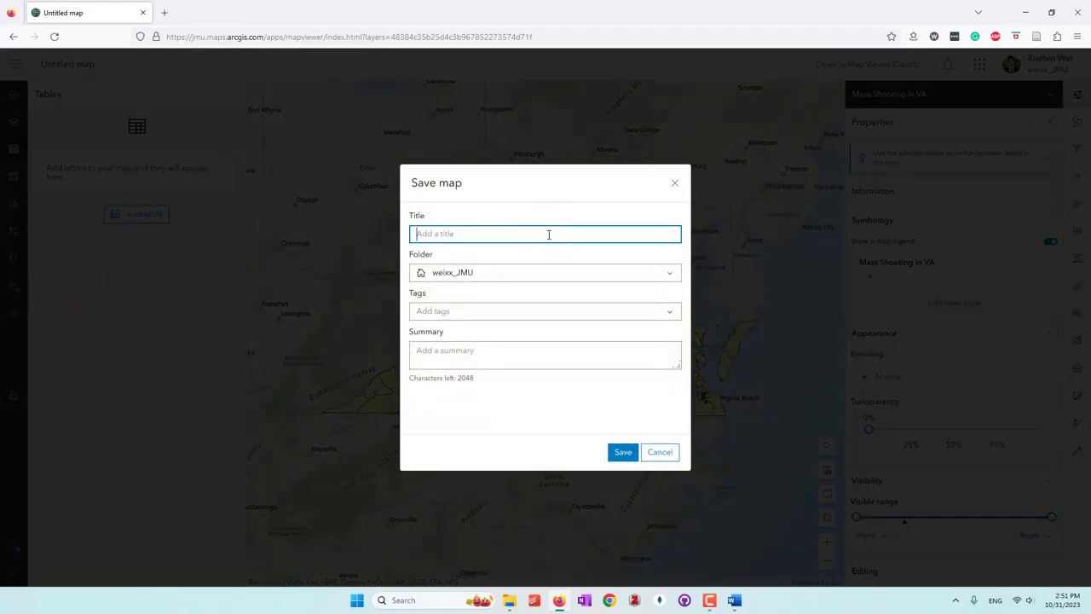
type("lab11-demo")
Add the tag "mass shooting" to the map being saved
left_click(601, 313)
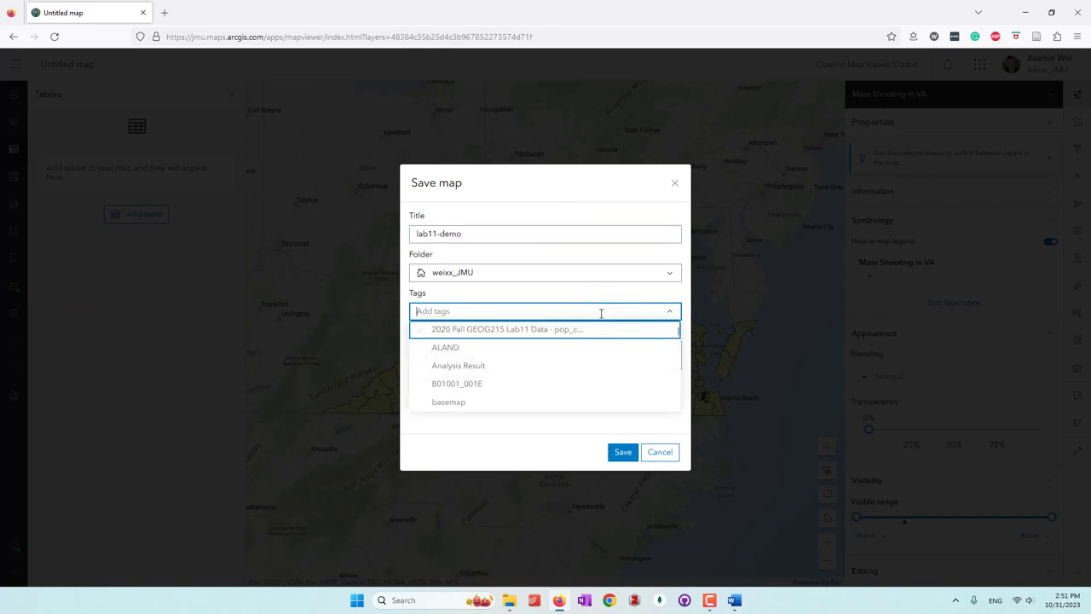
type("mass sh")
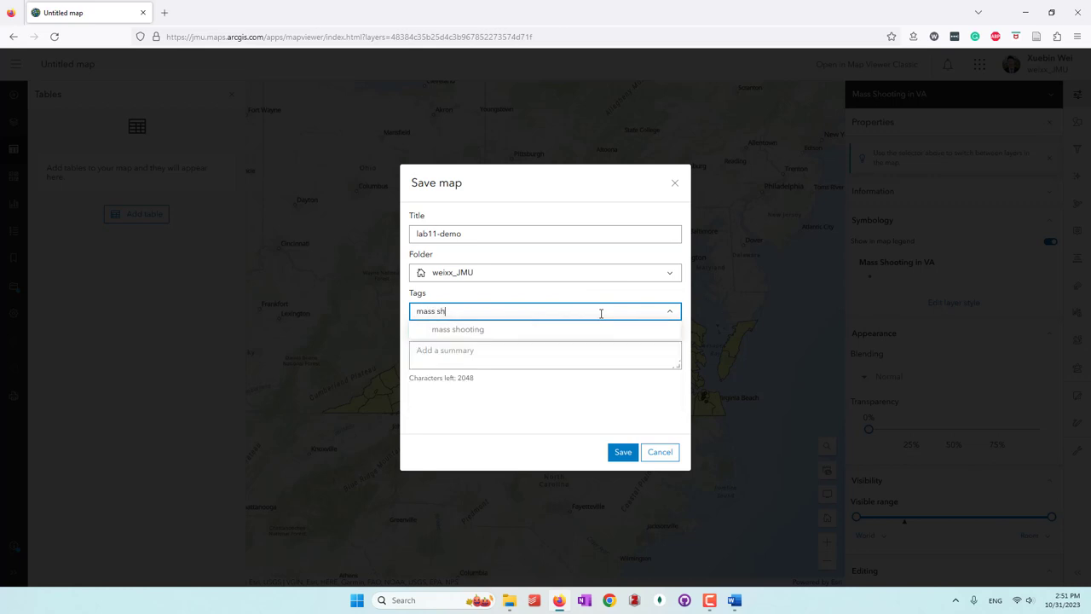
type("ooitng")
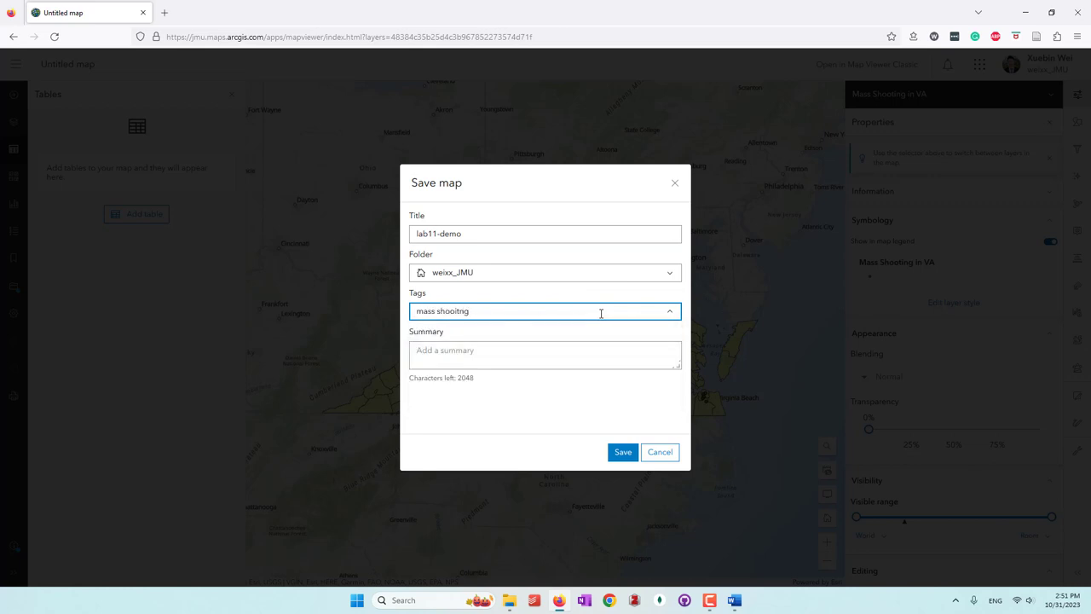
key("BackSpace")
type("t")
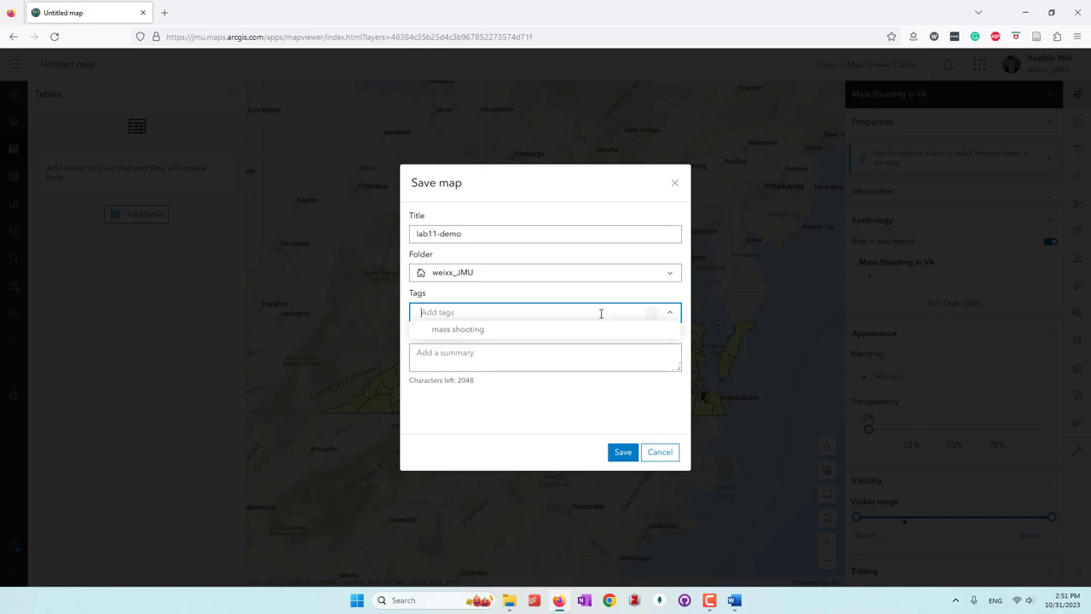
key("Return")
Enter the summary "lab 11 online maps" and save the map
left_click(499, 453)
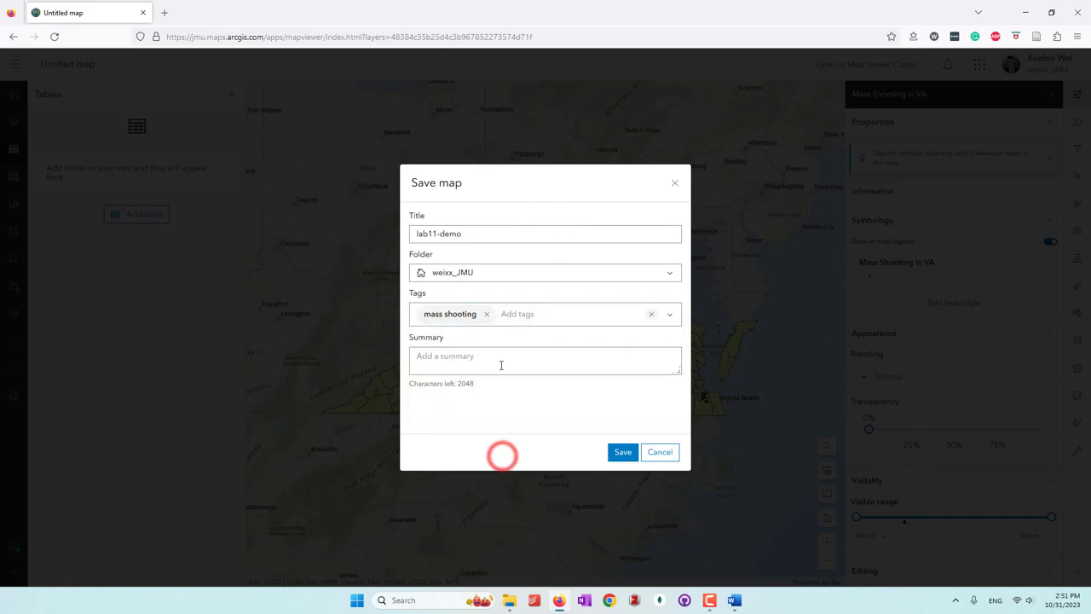
left_click(501, 365)
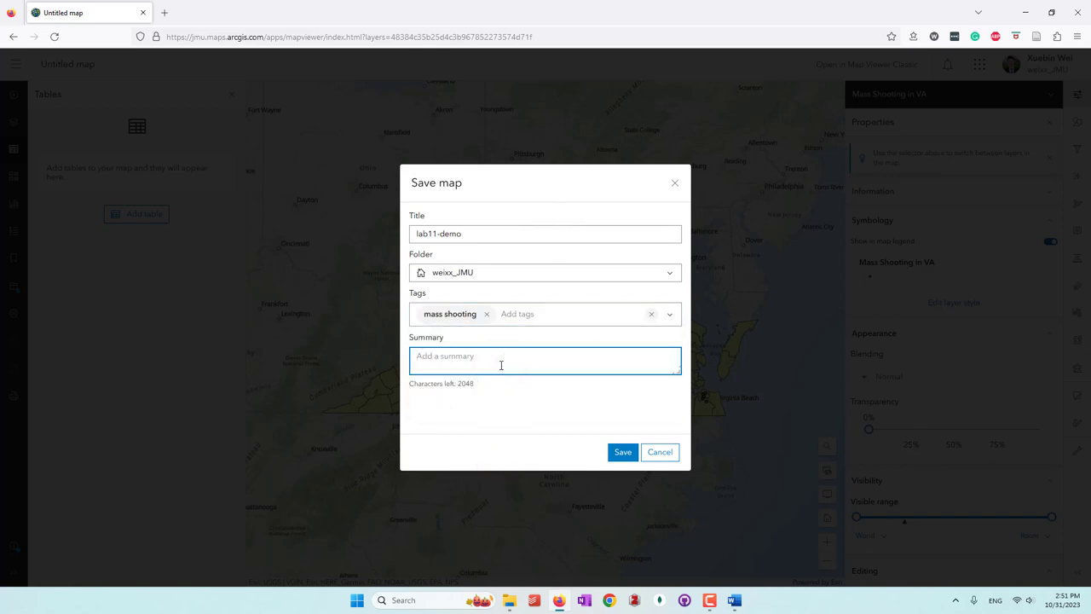
type("lab 11 online maps")
left_click(624, 453)
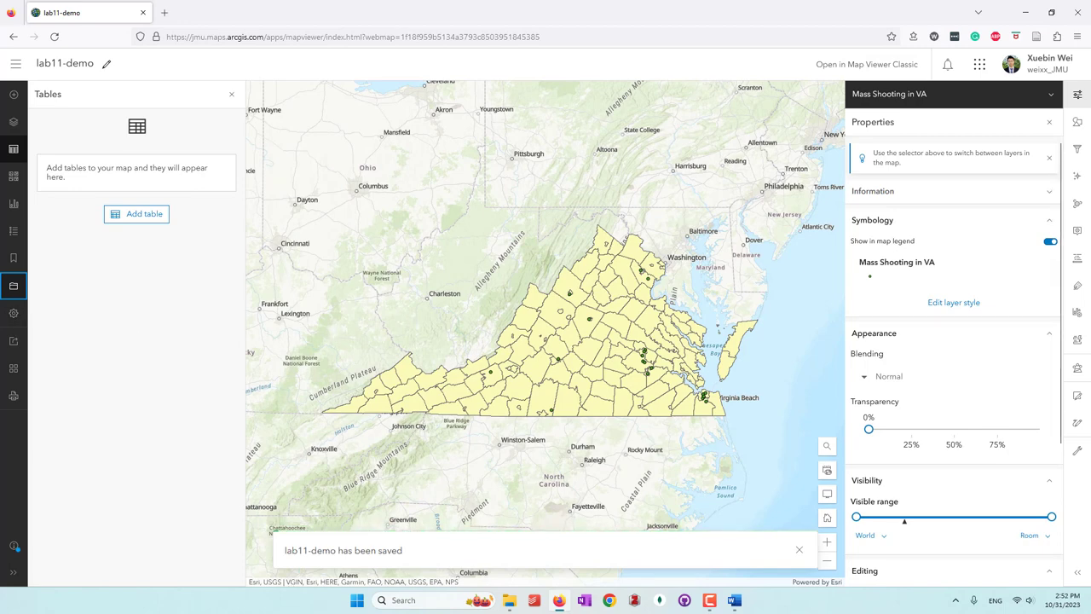
Expand the lab11 dataset group, select the Mass Shooting in VA layer and look through its properties
left_click(13, 122)
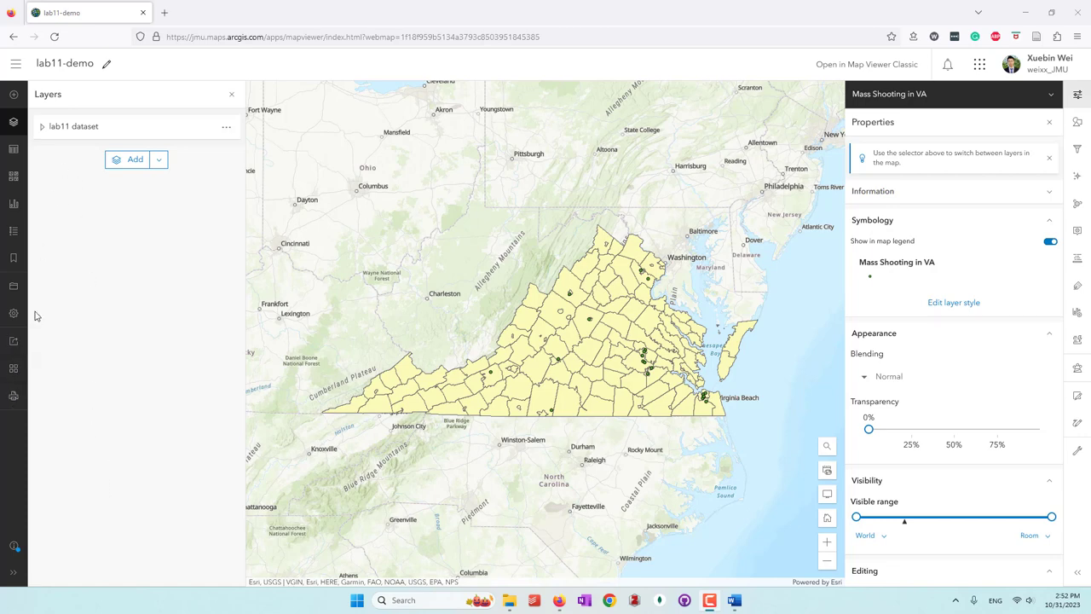
left_click(40, 126)
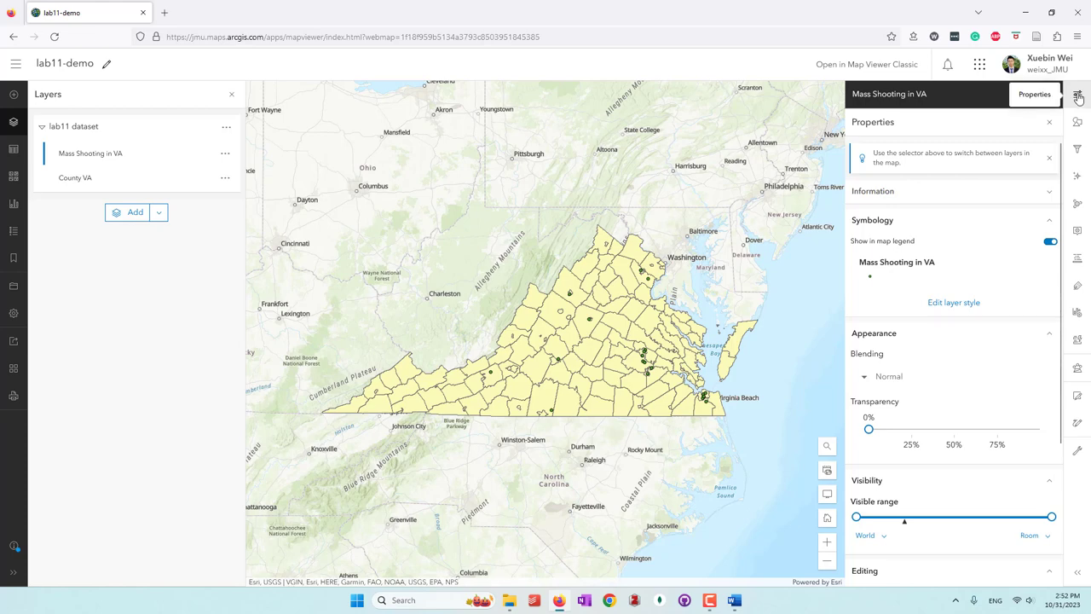
left_click(151, 153)
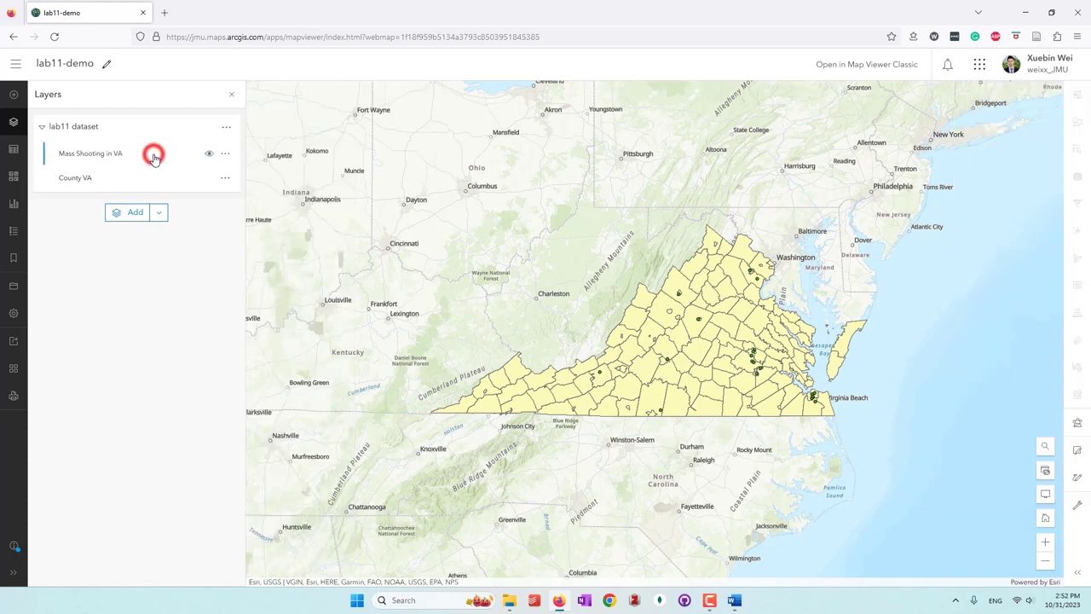
left_click(110, 157)
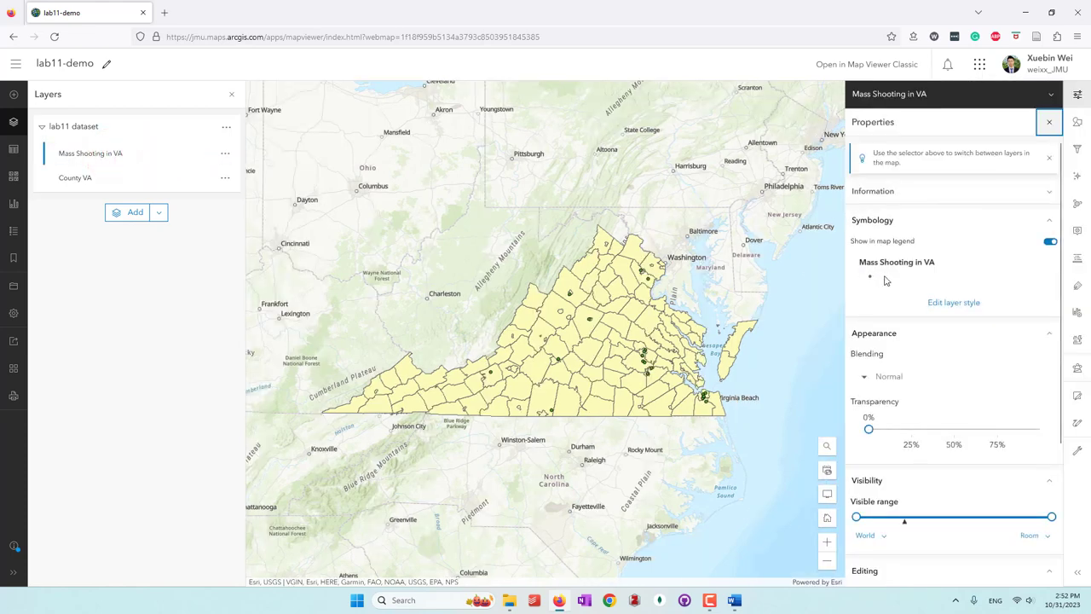
scroll(937, 383, "down", 3)
scroll(938, 382, "up", 3)
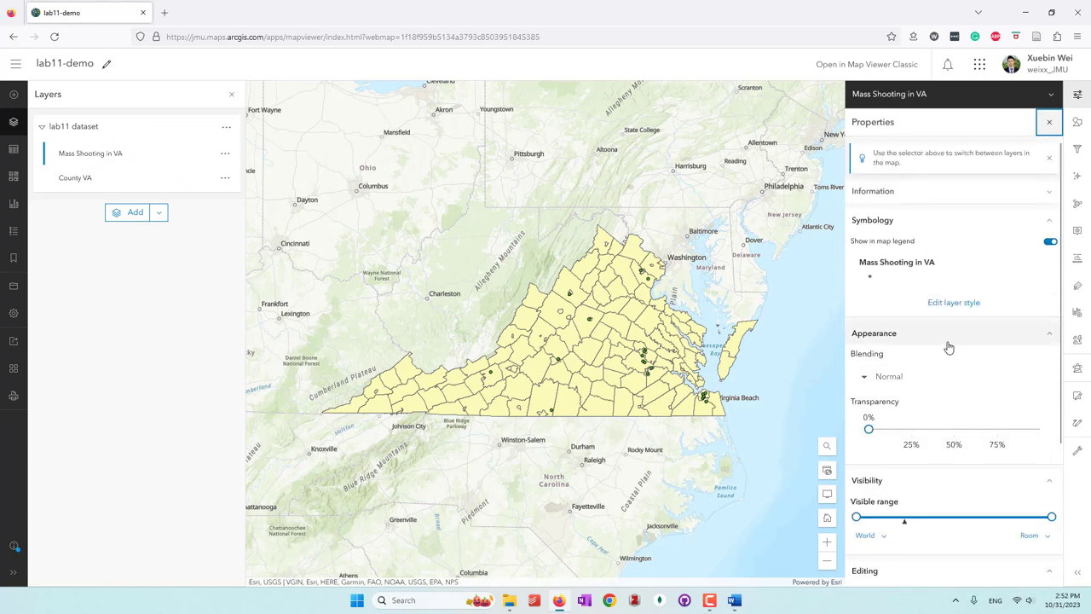
scroll(942, 351, "down", 2)
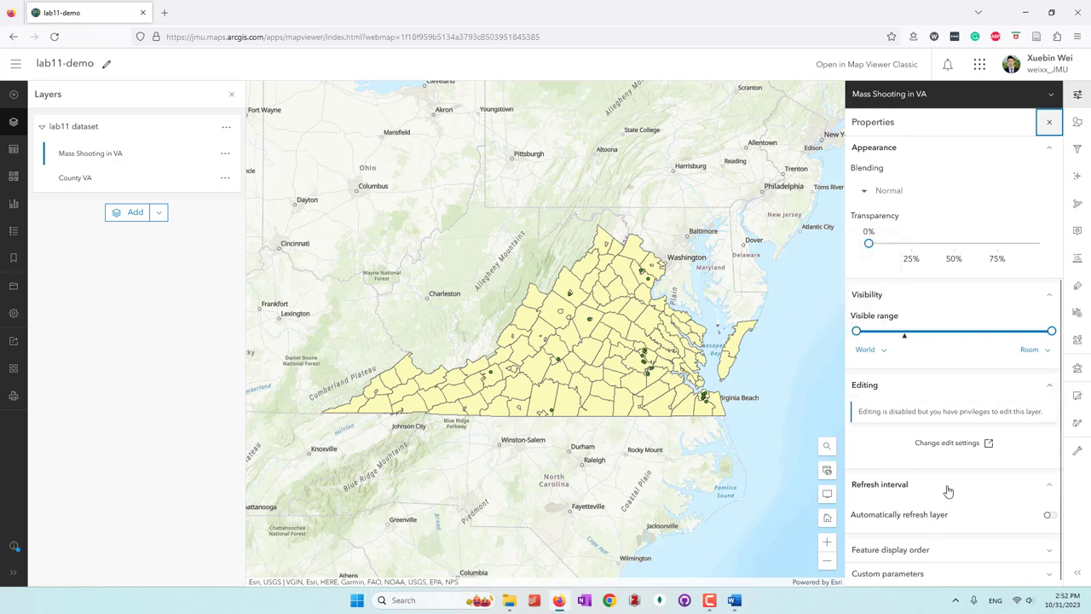
Review the style, filter, effects, aggregation, pop-up and chart options of the Mass Shooting in VA layer
left_click(1077, 123)
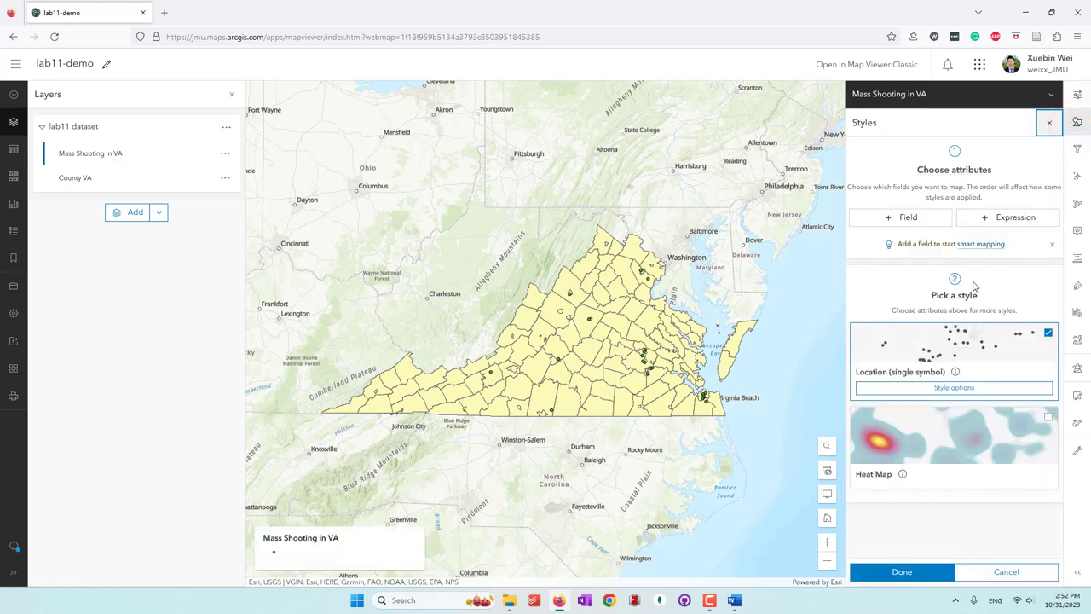
left_click(1077, 150)
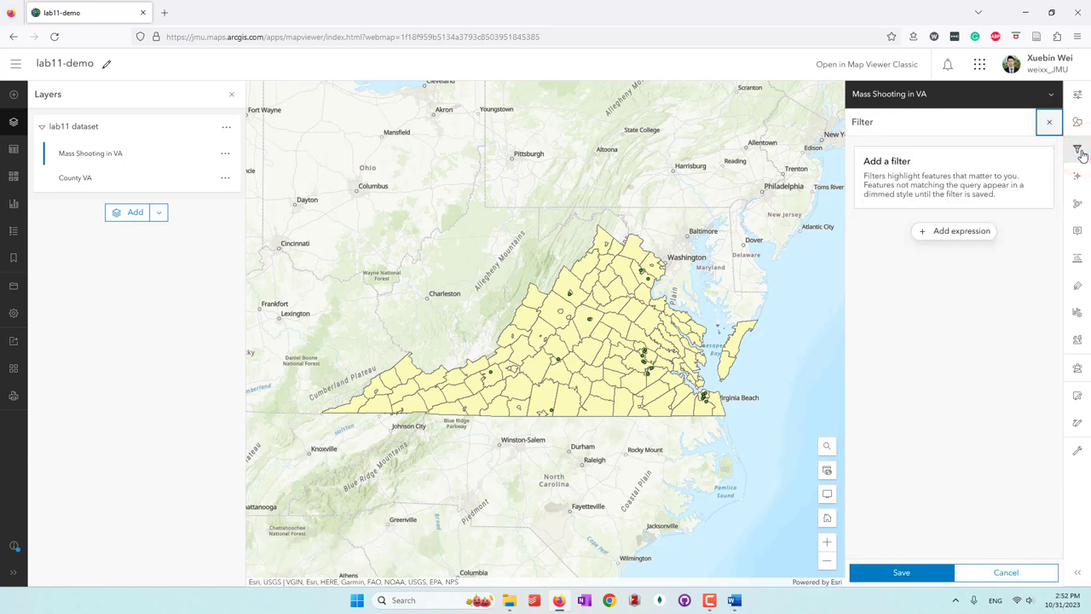
left_click(1083, 182)
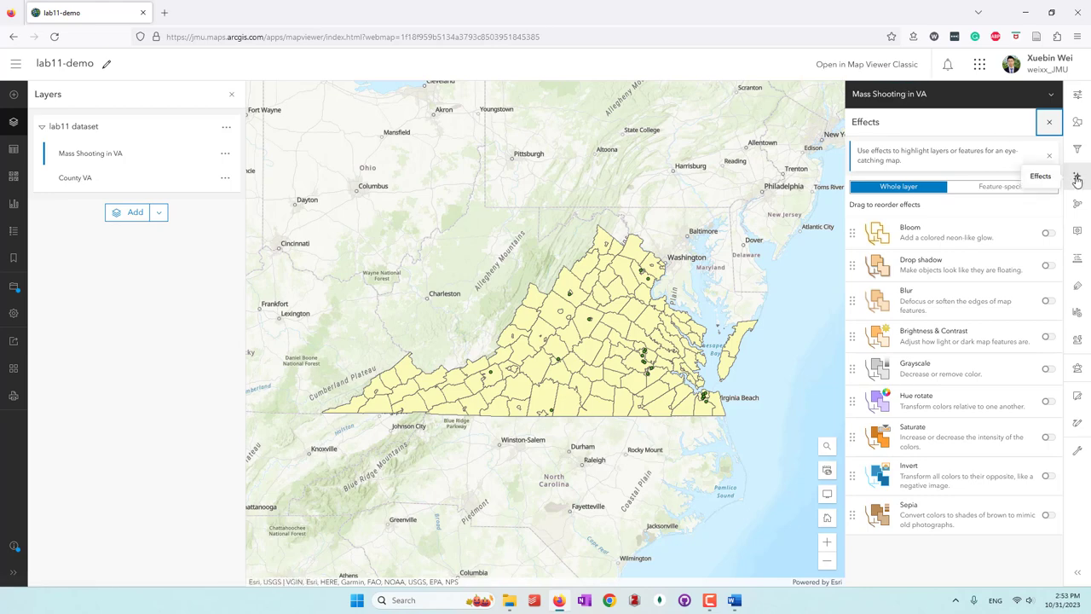
left_click(1076, 204)
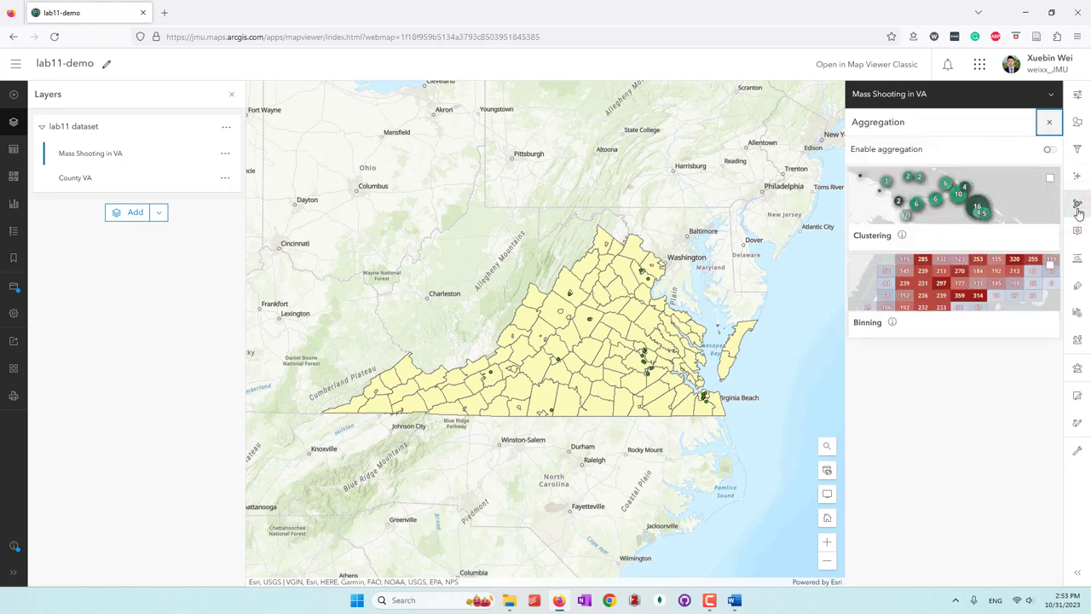
left_click(1077, 233)
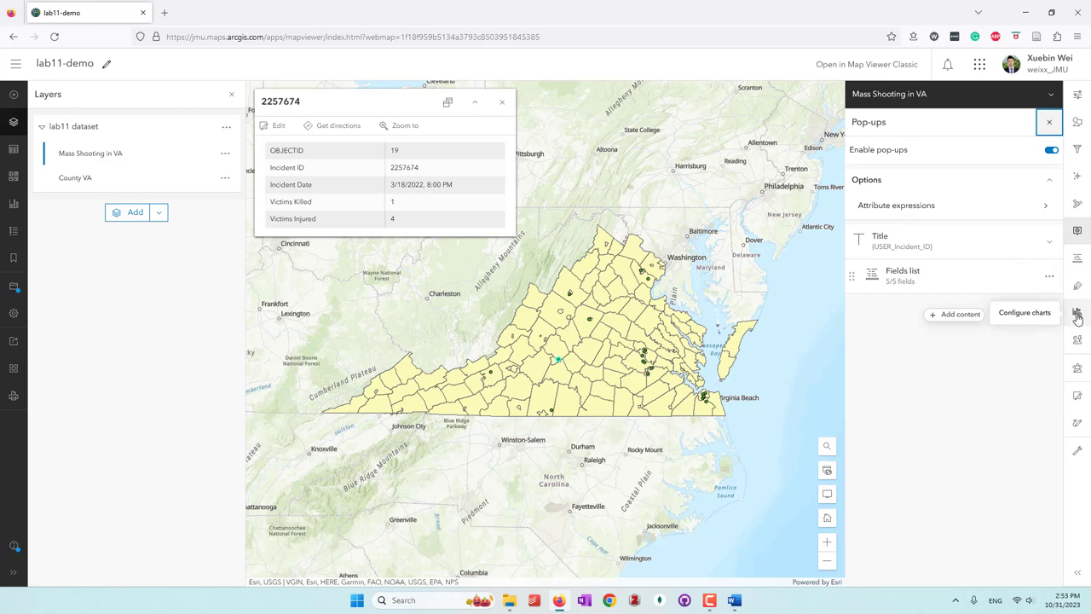
left_click(1077, 314)
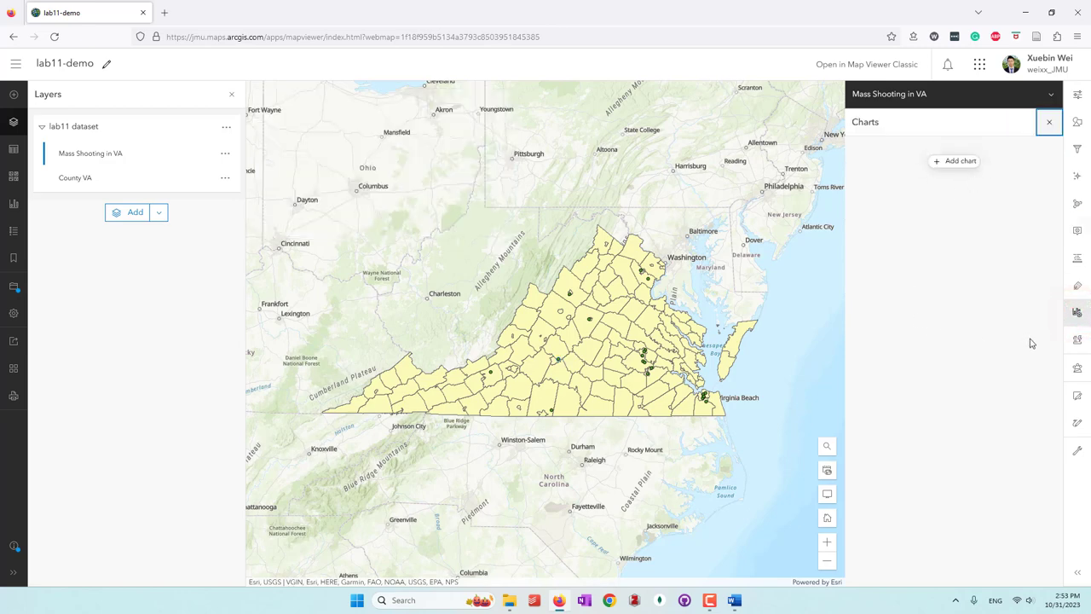
Browse the spatial analysis tools, including the Find locations, Enrich data and Analyze patterns categories
left_click(1076, 370)
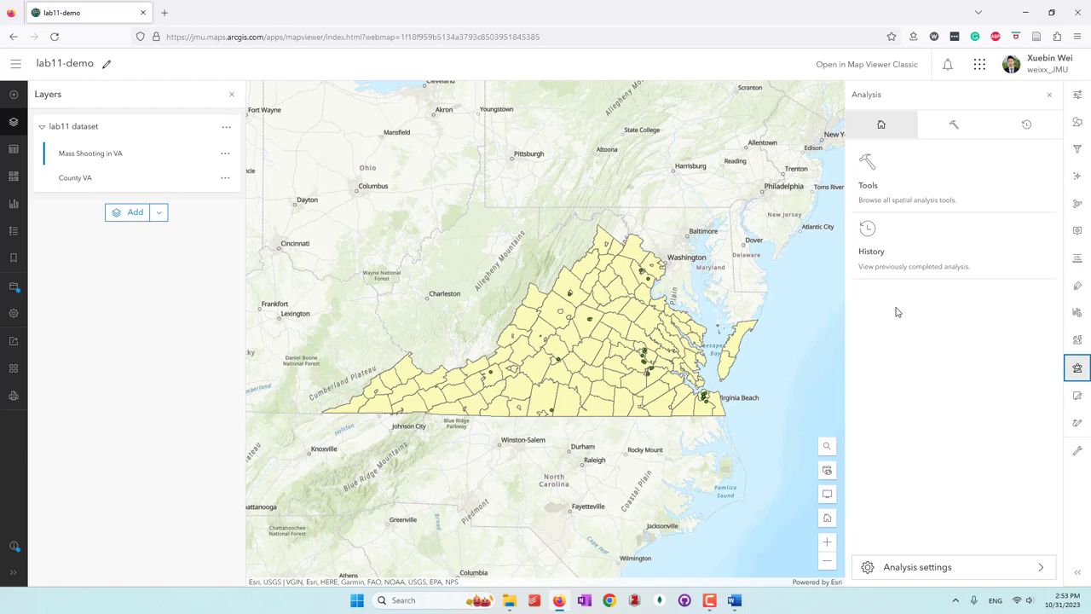
left_click(953, 124)
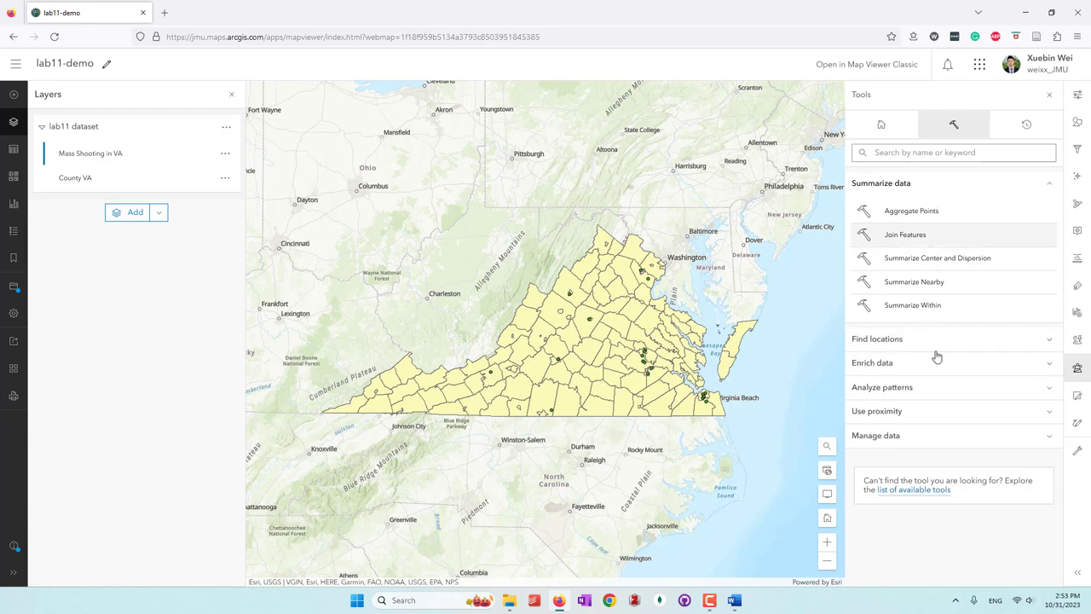
left_click(920, 340)
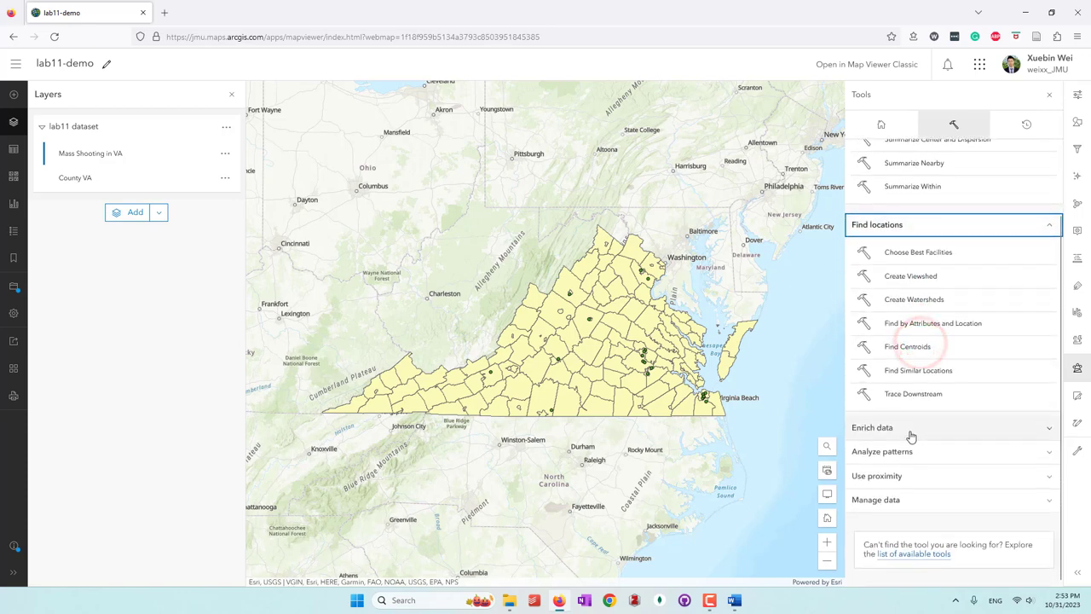
left_click(911, 433)
left_click(913, 449)
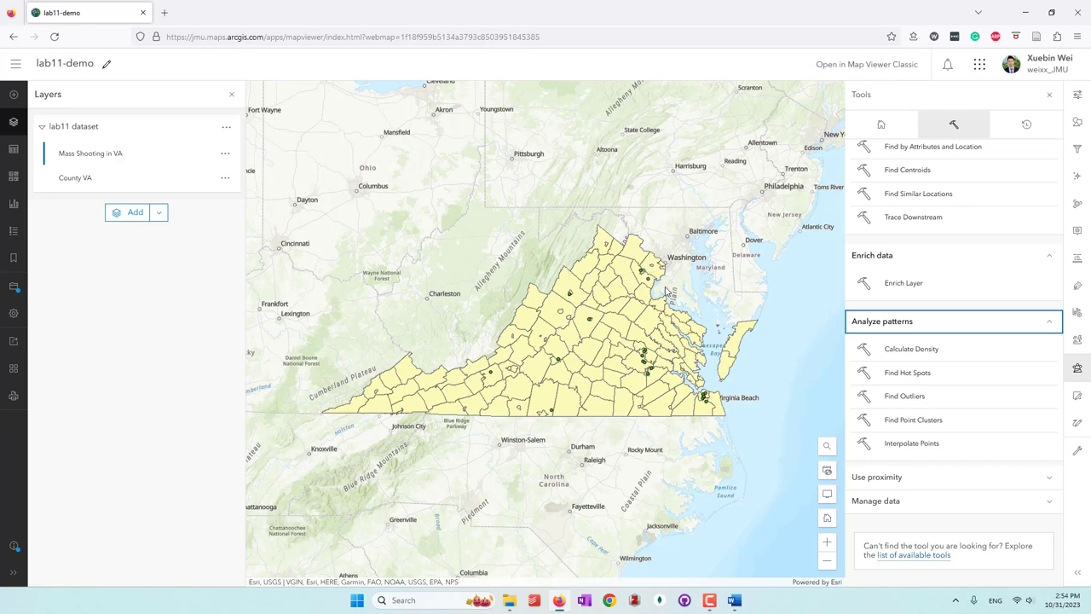
Style the Mass Shooting in VA layer by the Victims Injured field
left_click(132, 154)
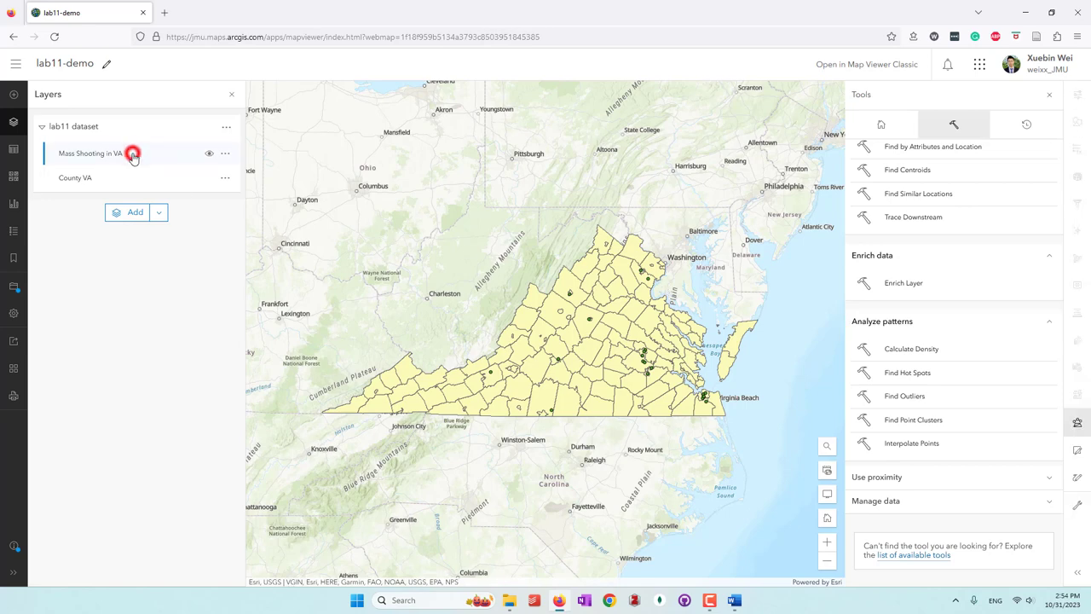
left_click(130, 155)
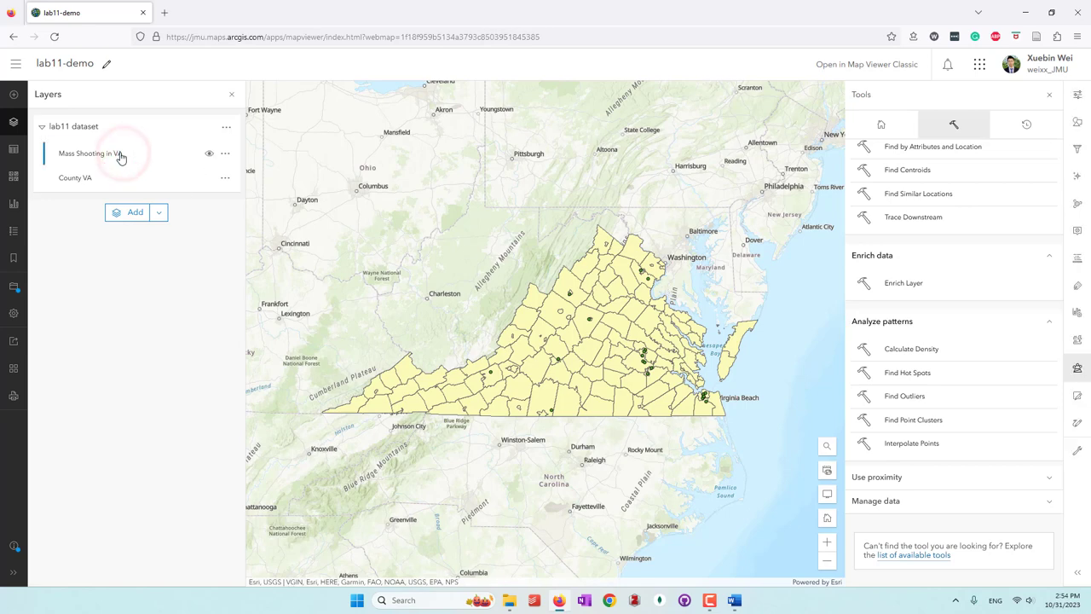
left_click(1076, 124)
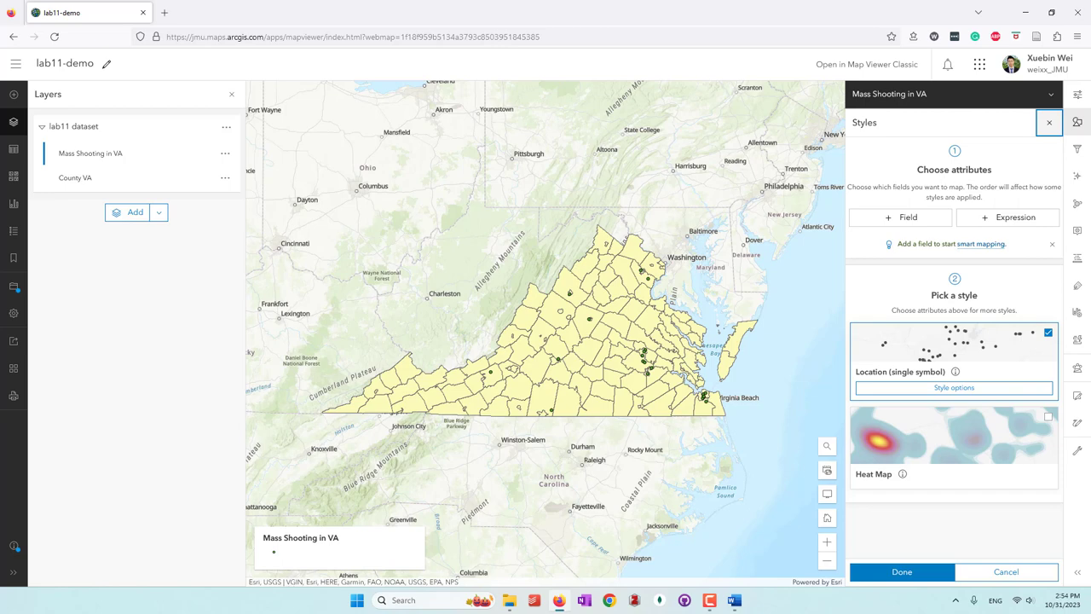
left_click(900, 217)
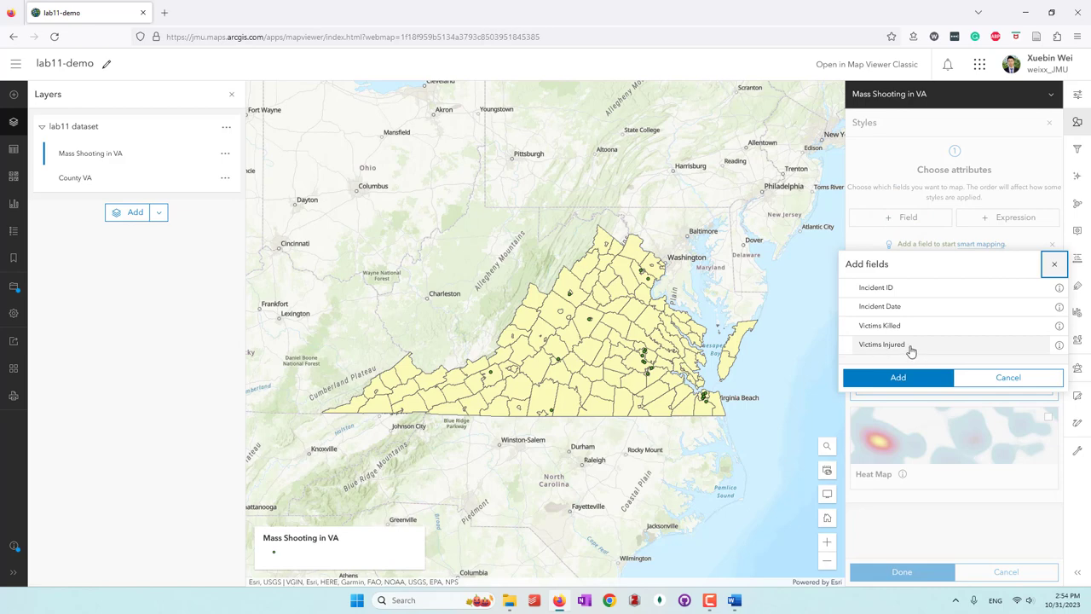
left_click(910, 348)
left_click(907, 378)
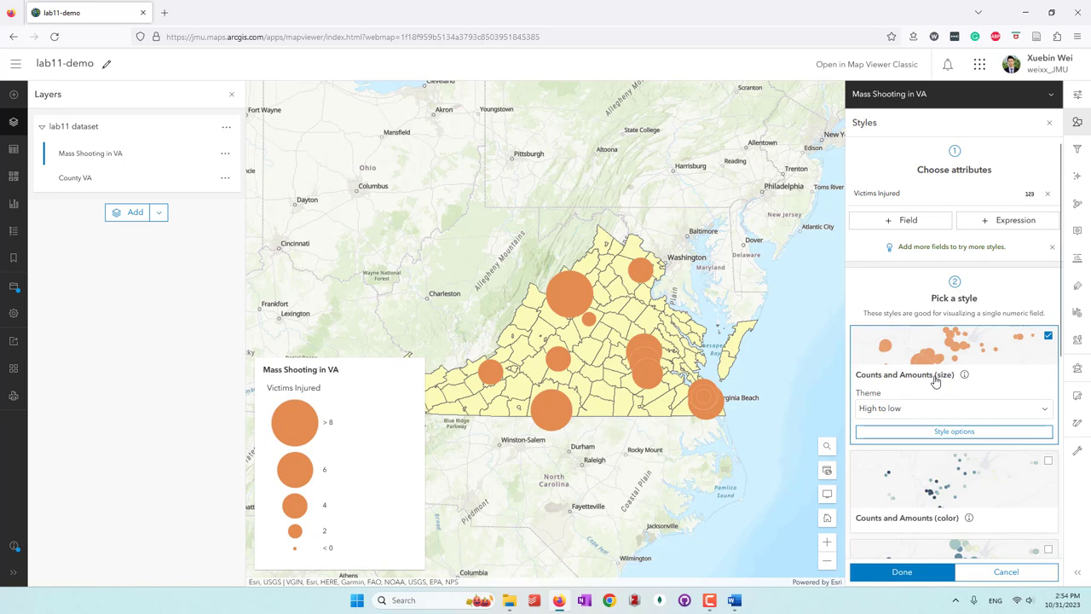
Try the Heat Map style on the Mass Shooting in VA points and browse the other available styles
scroll(935, 381, "down", 3)
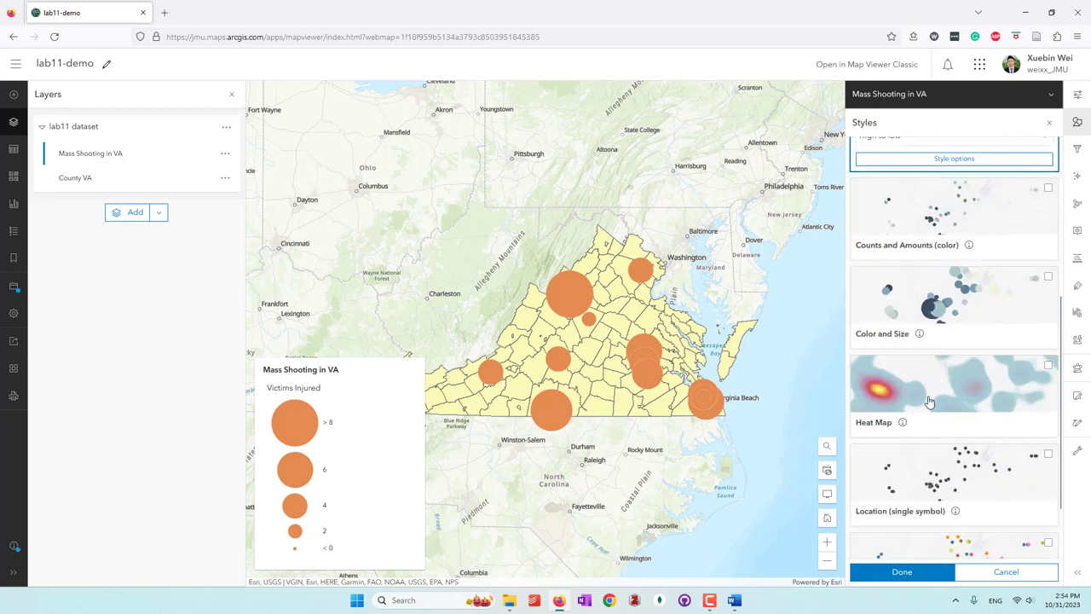
left_click(983, 409)
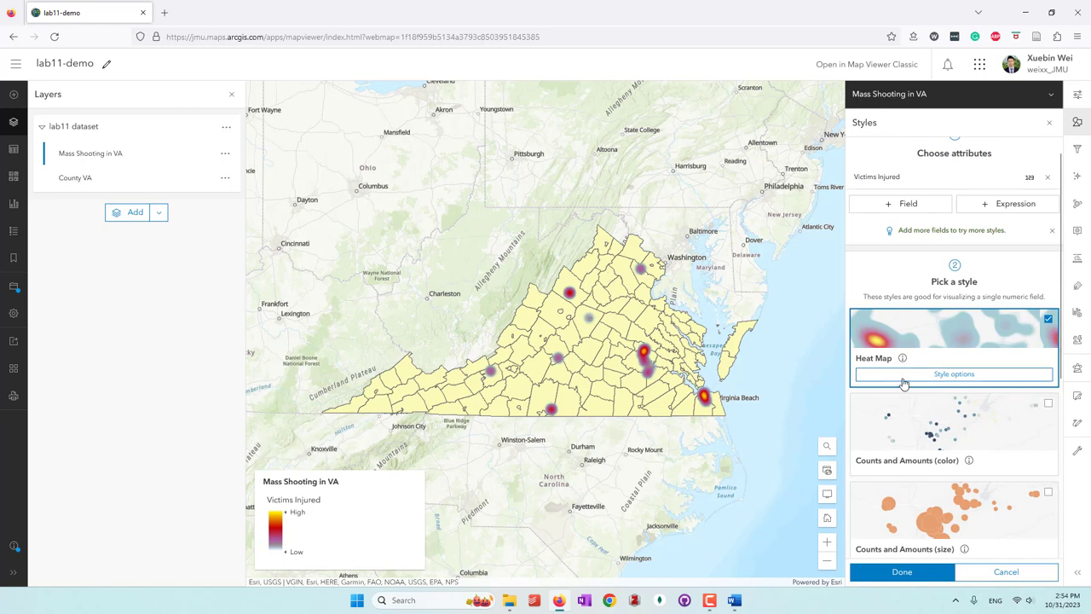
scroll(938, 390, "down", 3)
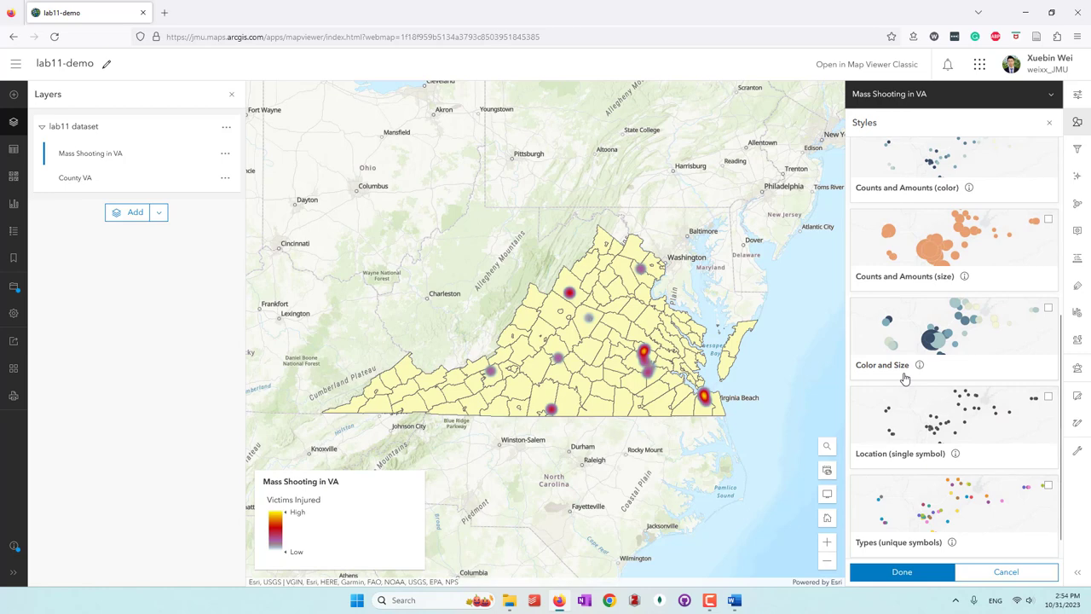
scroll(905, 378, "down", 1)
scroll(906, 378, "up", 3)
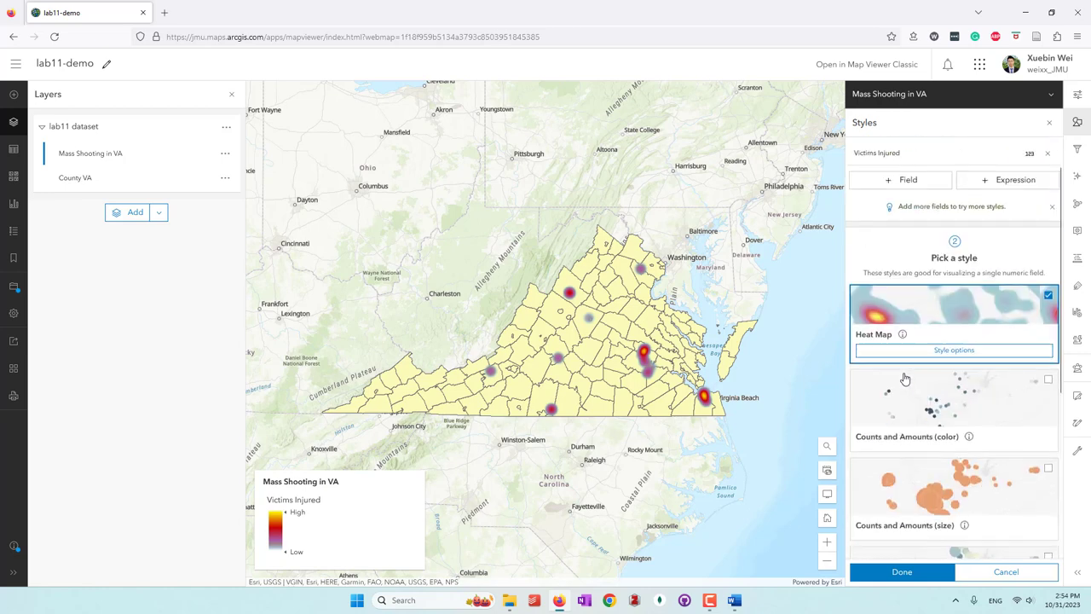
scroll(912, 404, "down", 3)
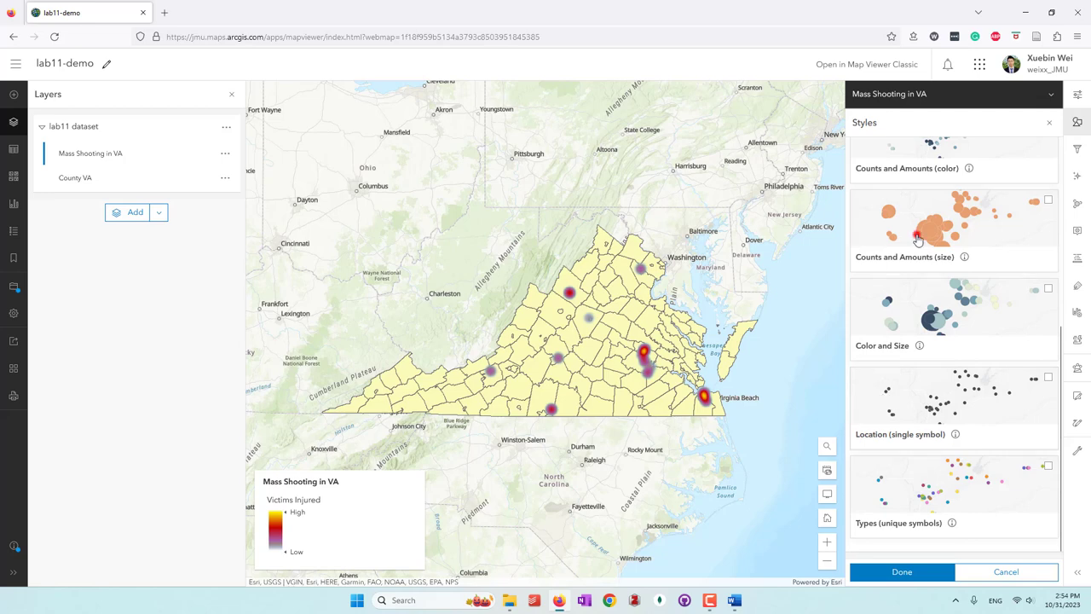
Apply the Counts and Amounts (size) style to the Victims Injured attribute and open its style options
left_click(917, 239)
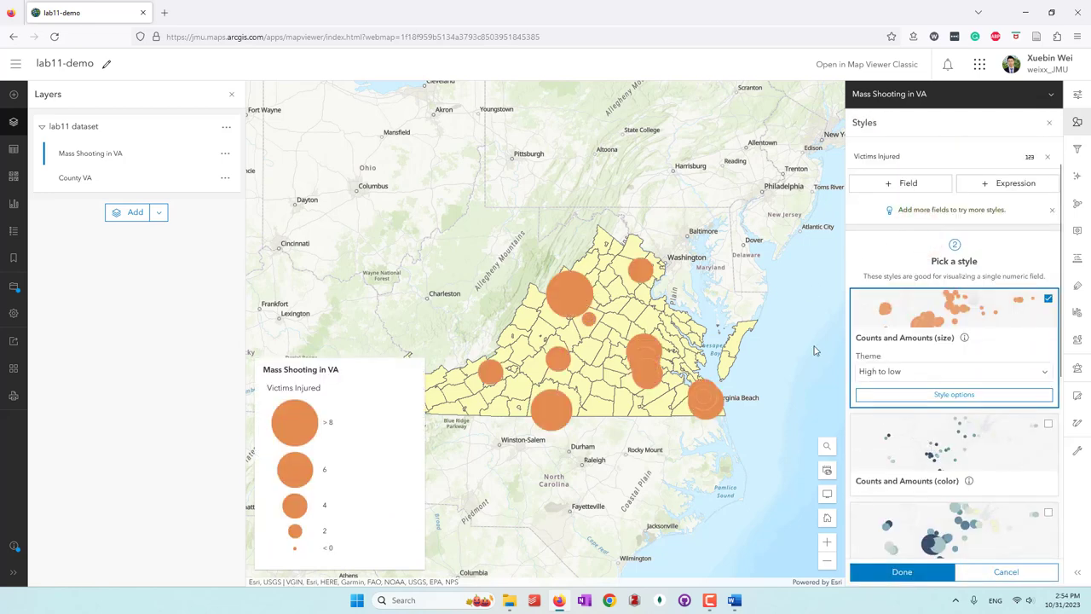
left_click(916, 397)
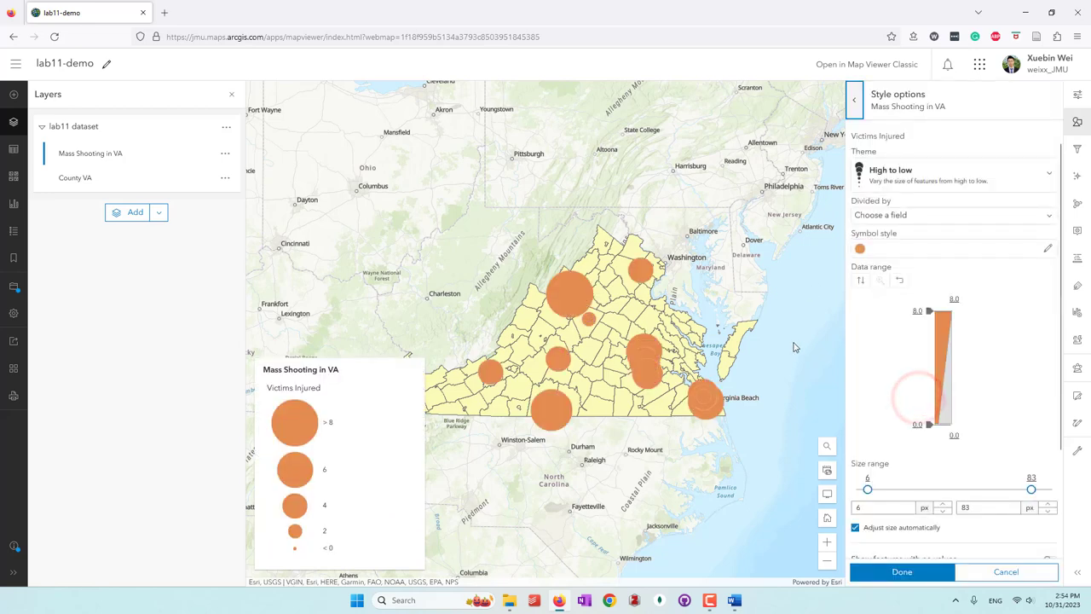
Try the Above theme, restore High to low, and check which fields are offered for Divided by
left_click(910, 175)
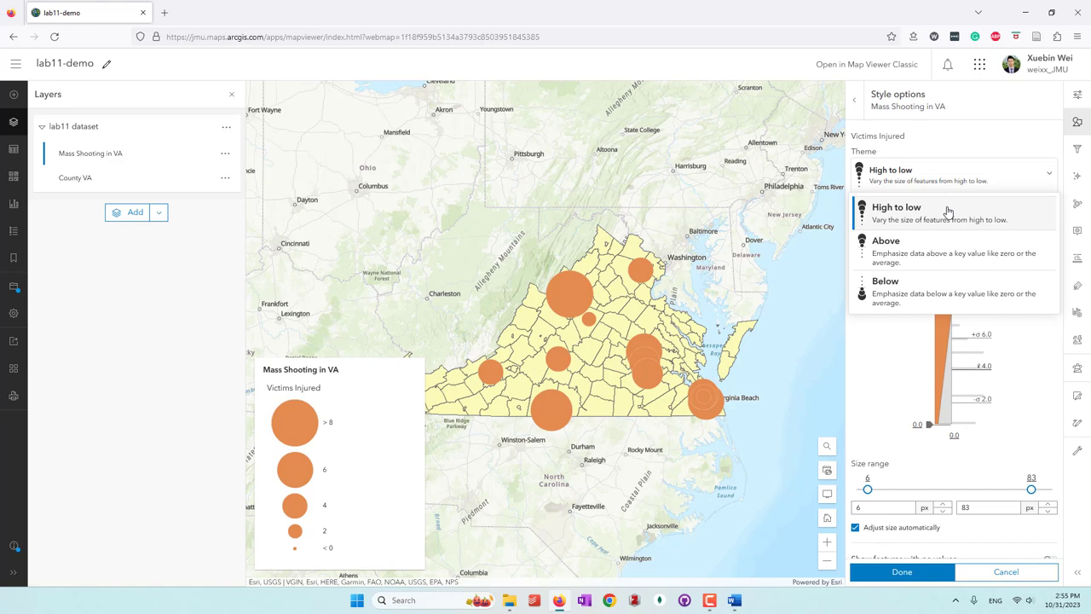
left_click(901, 255)
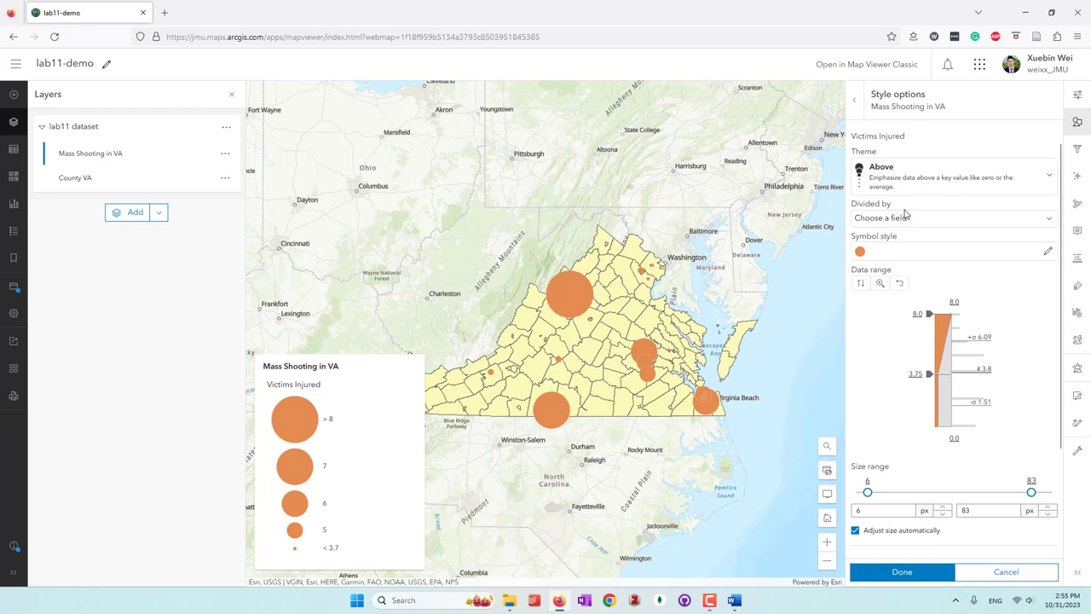
left_click(901, 176)
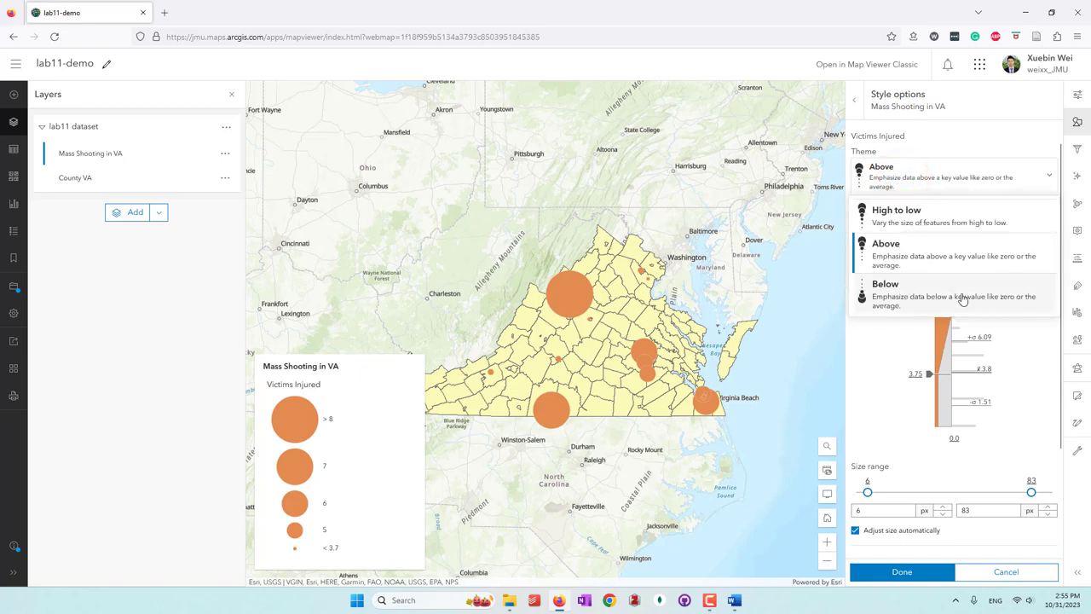
left_click(920, 223)
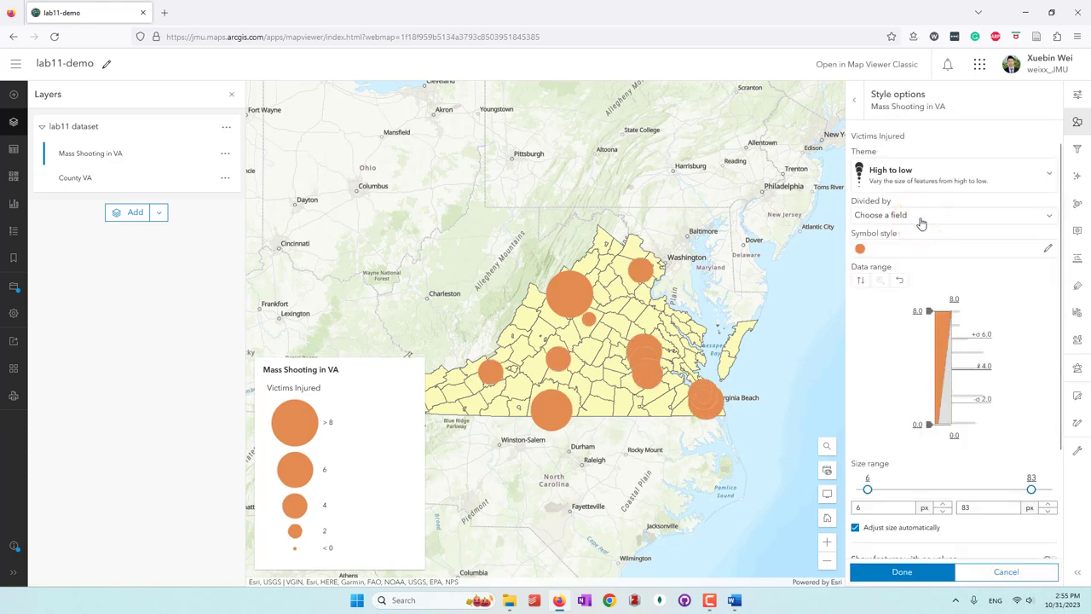
left_click(920, 215)
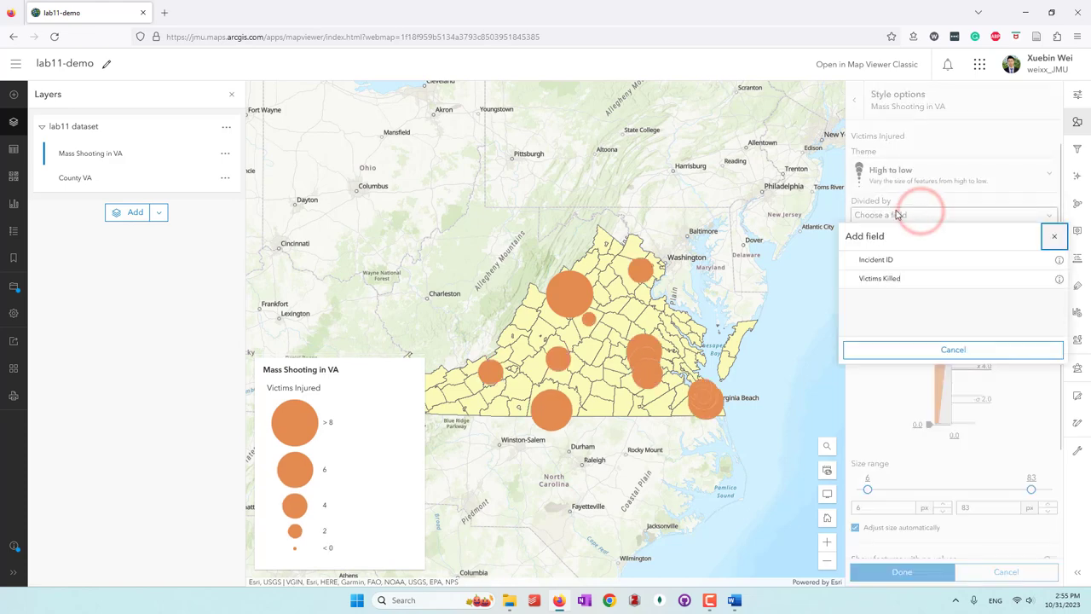
left_click(1053, 236)
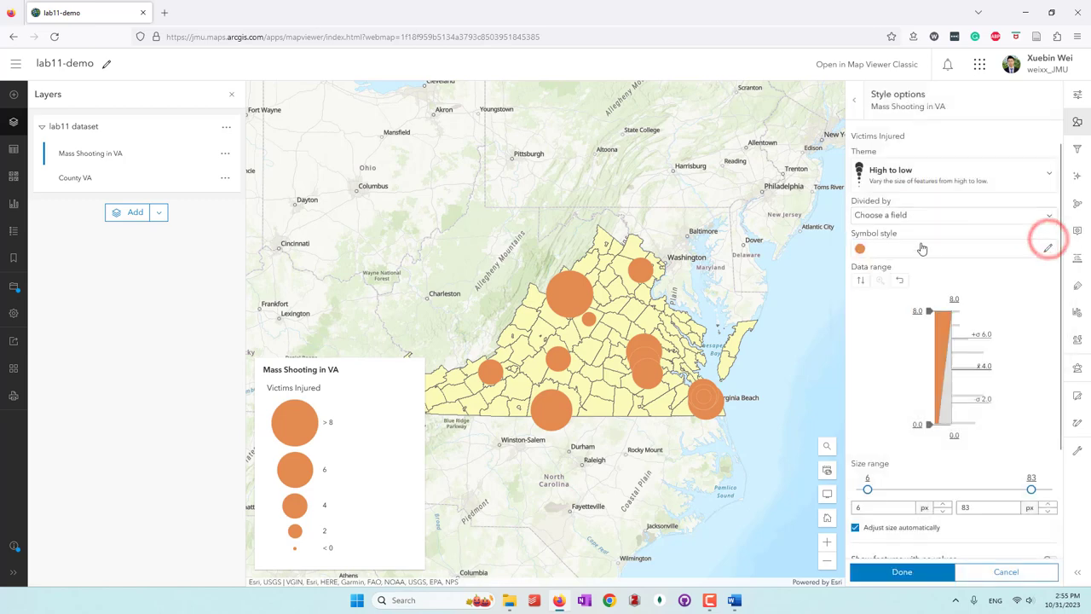
Set the fill color of the point symbols to dark orange, hex b54d05
left_click(1029, 249)
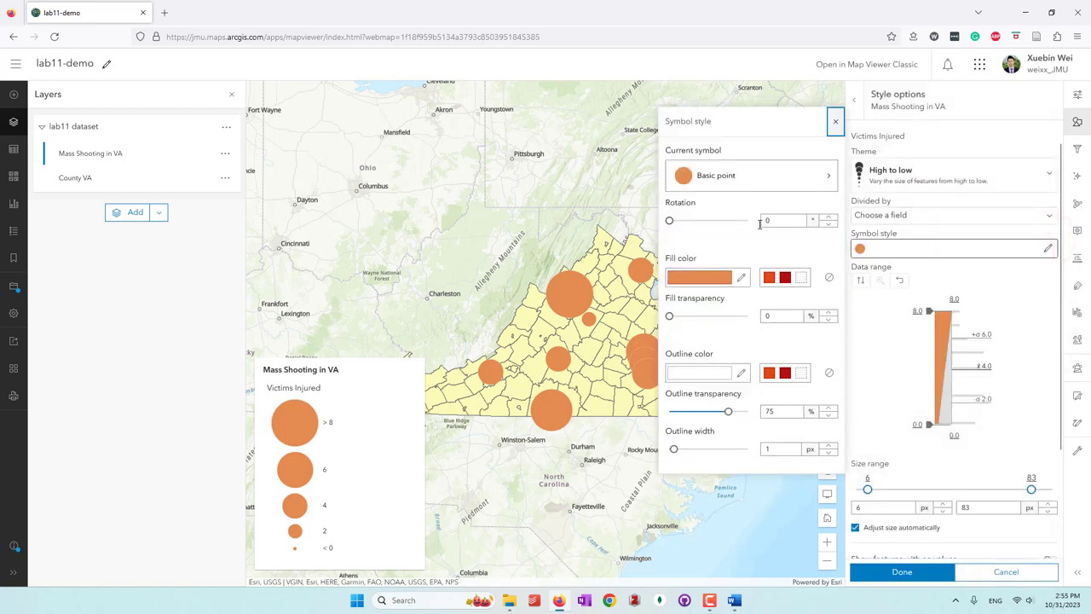
left_click(735, 177)
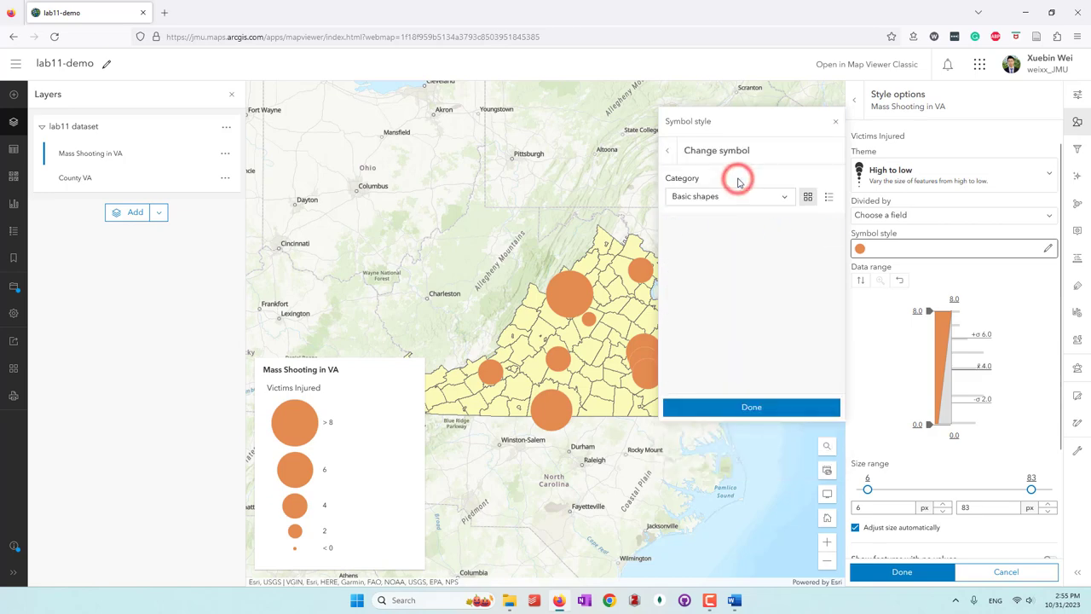
left_click(669, 150)
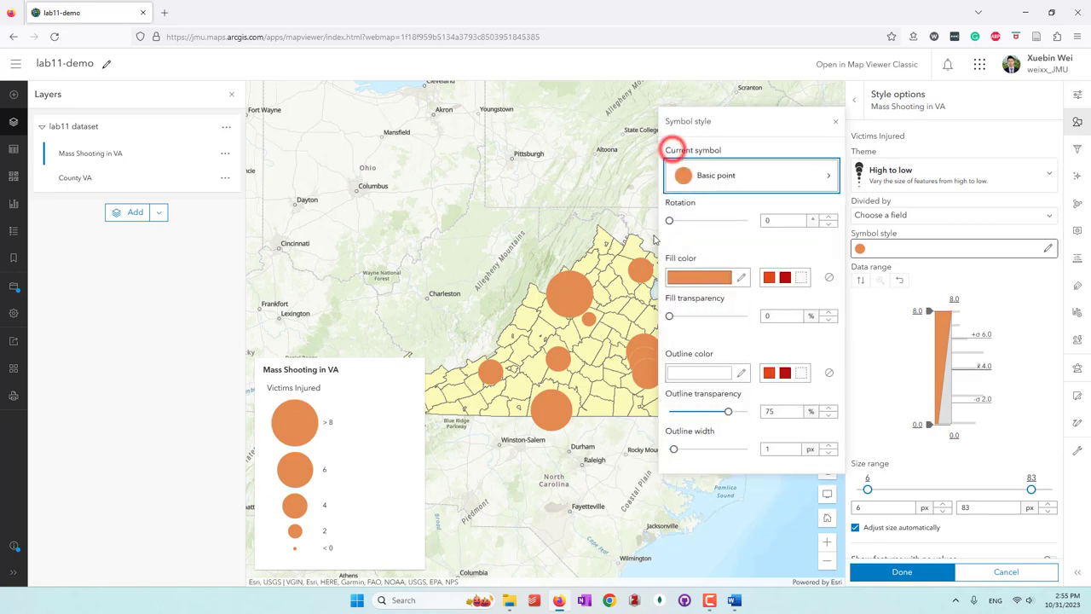
left_click(739, 279)
left_click_drag(837, 183, 837, 196)
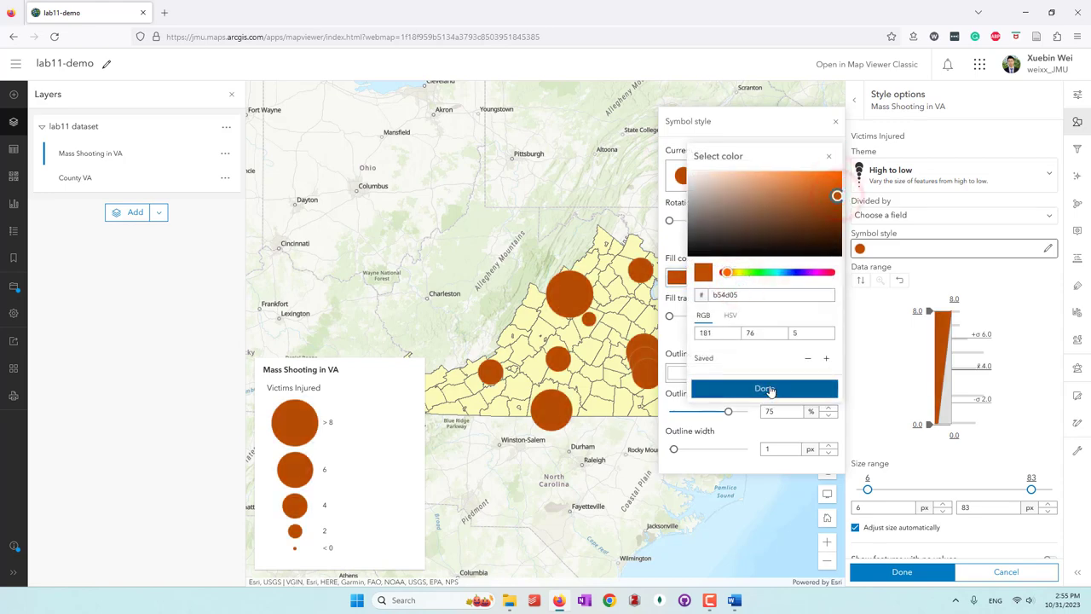
left_click(766, 389)
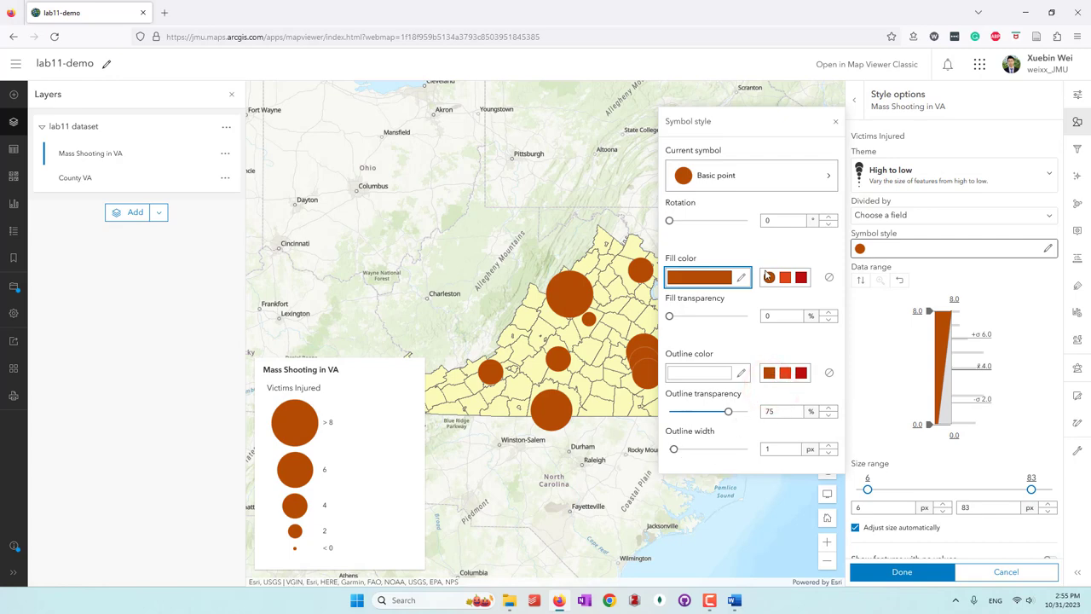
left_click(835, 121)
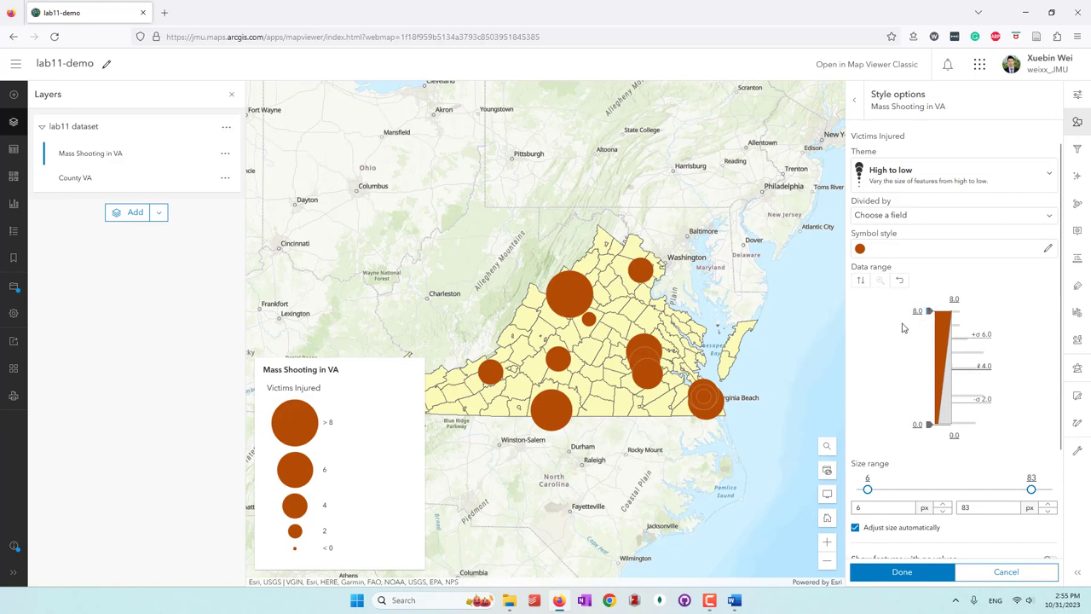
Set the maximum symbol size of the unclassified points to 60 px
scroll(903, 327, "down", 3)
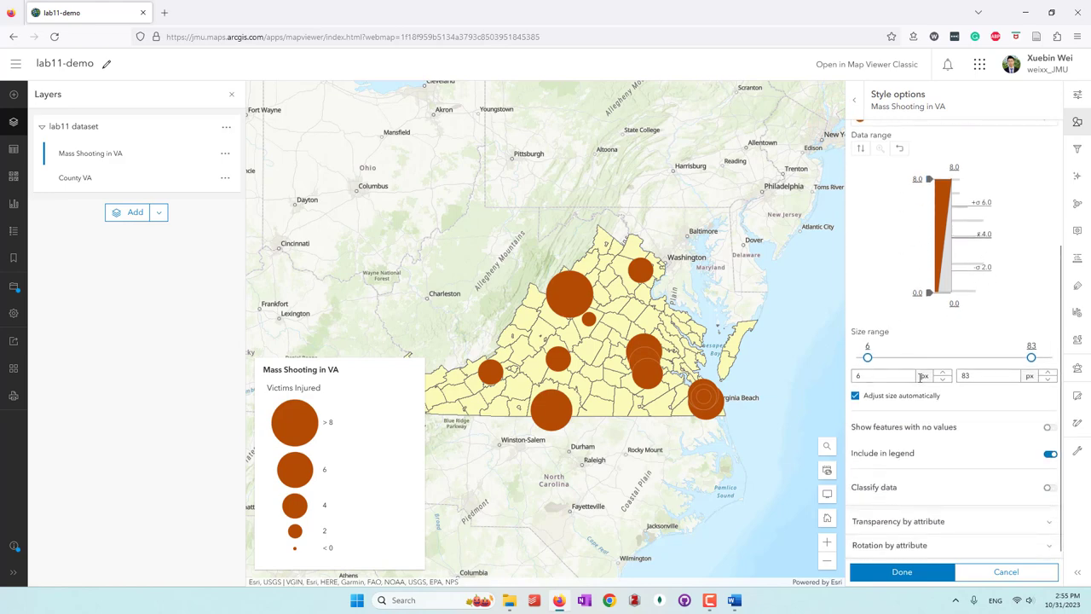
double_click(983, 375)
type("60")
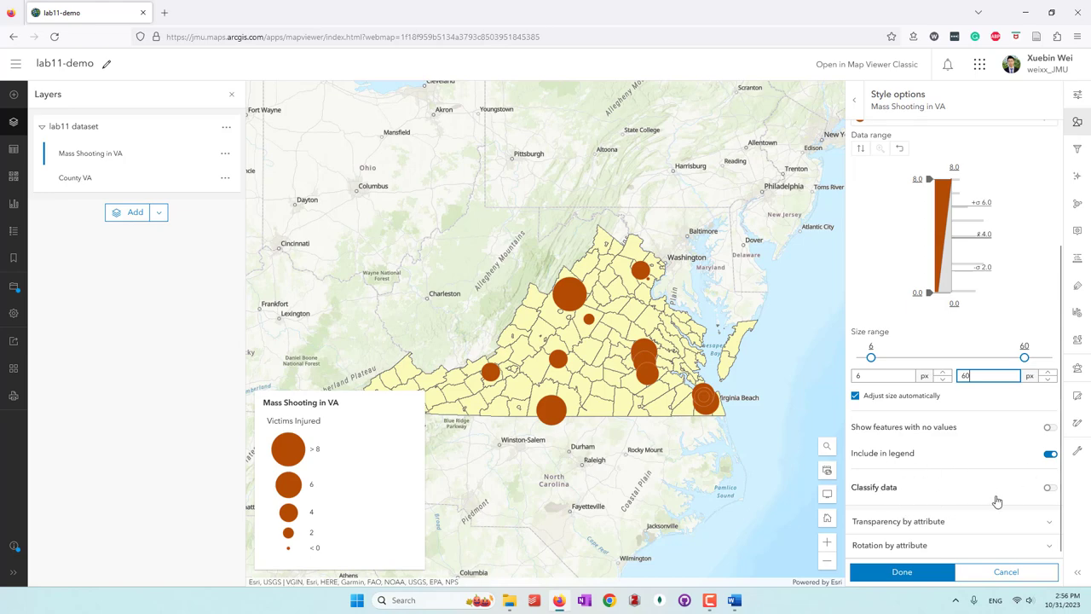
Classify the Victims Injured data with the Natural breaks method and 3 classes
left_click(1048, 489)
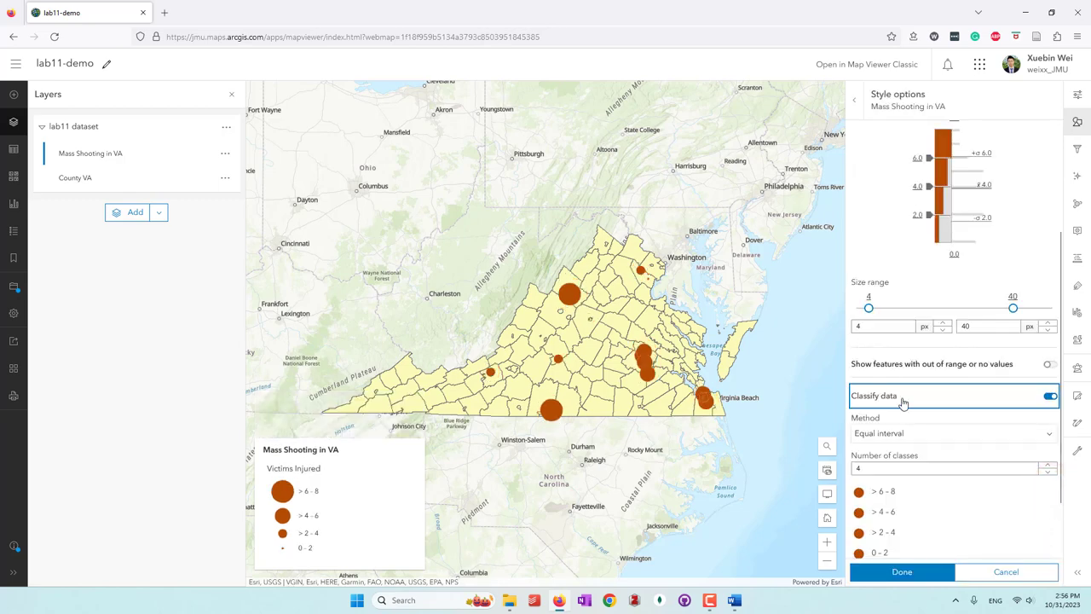
left_click(915, 435)
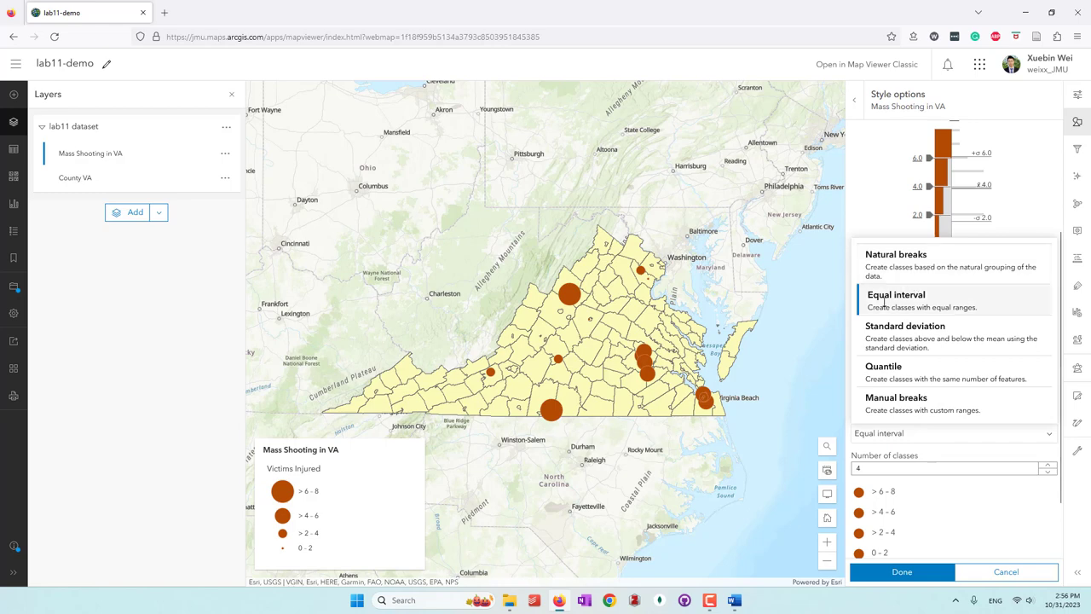
left_click(901, 265)
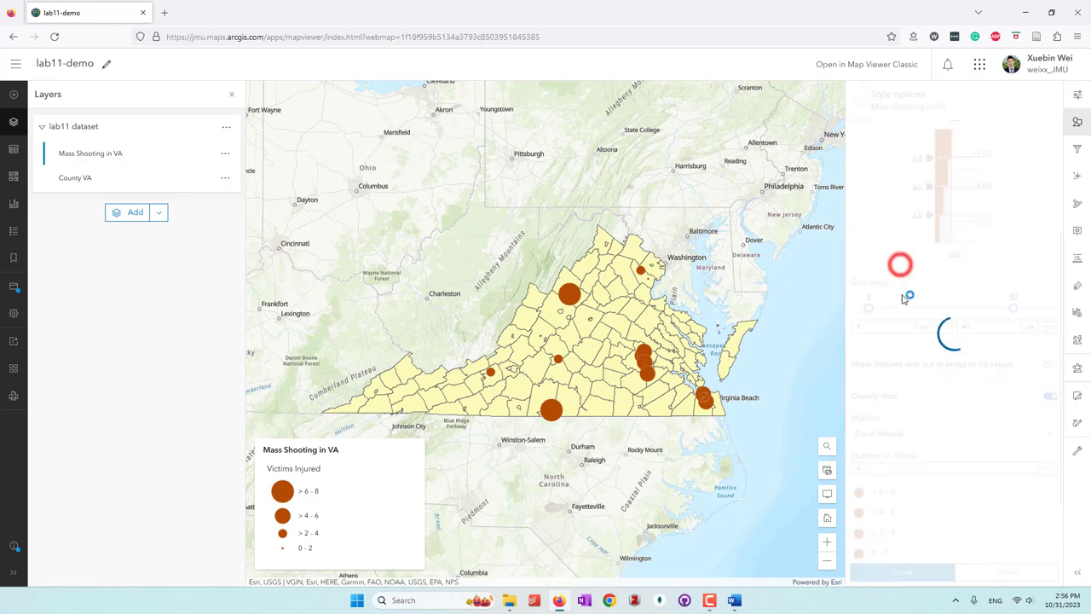
left_click(1049, 472)
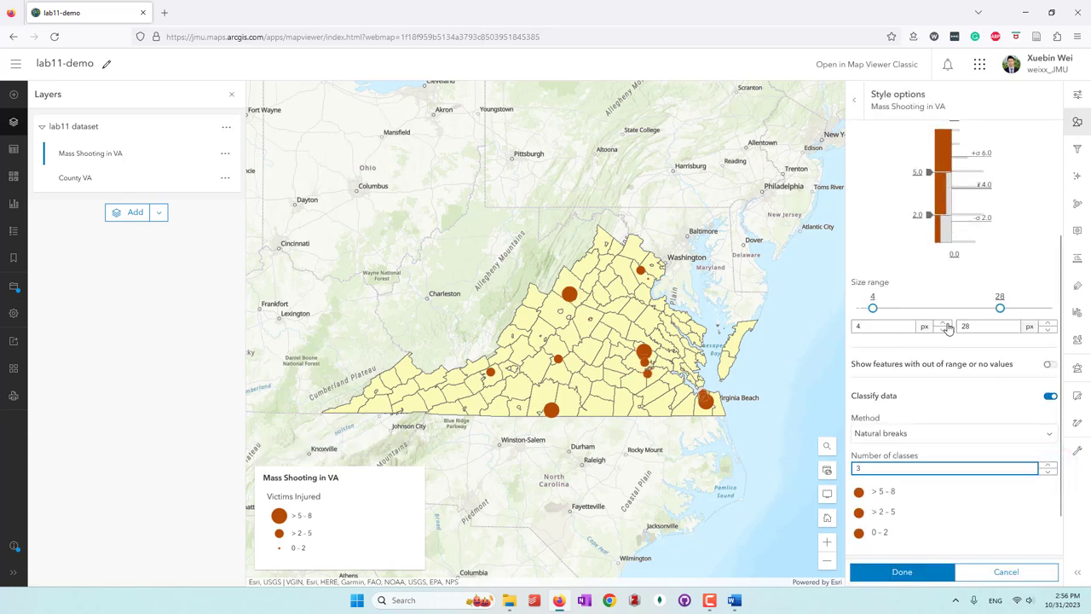
Set the size range of the classified symbols to 10 px minimum and 60 px maximum
double_click(989, 326)
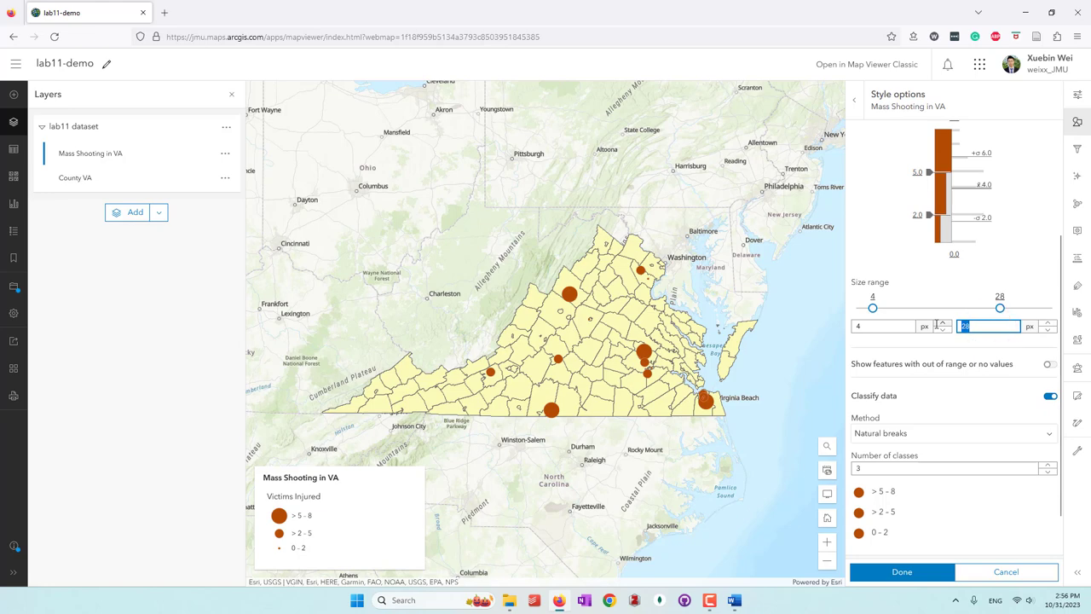
key("Return")
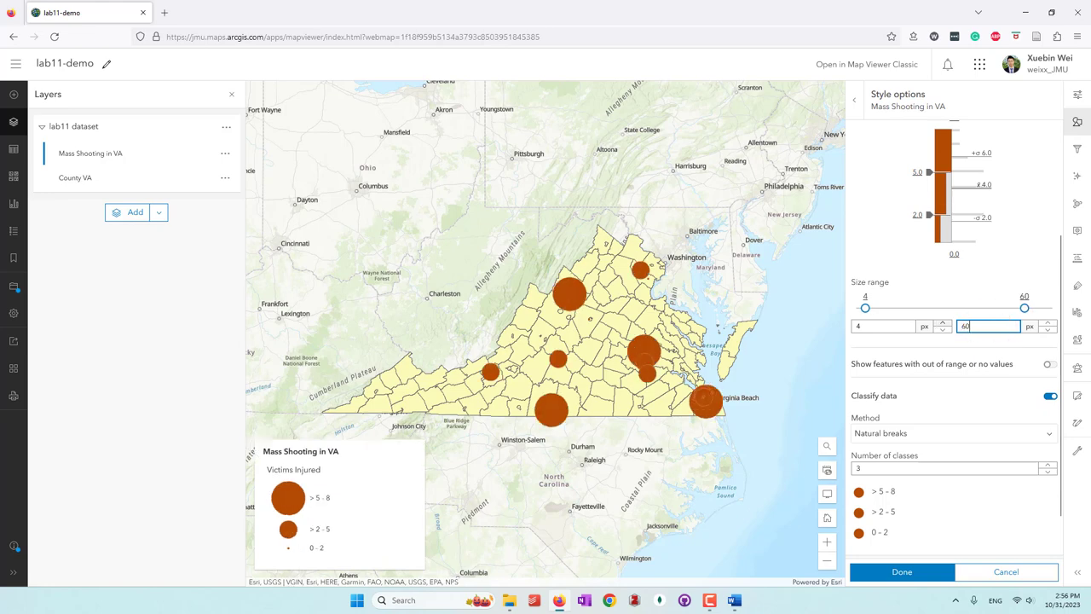
double_click(883, 327)
type("10")
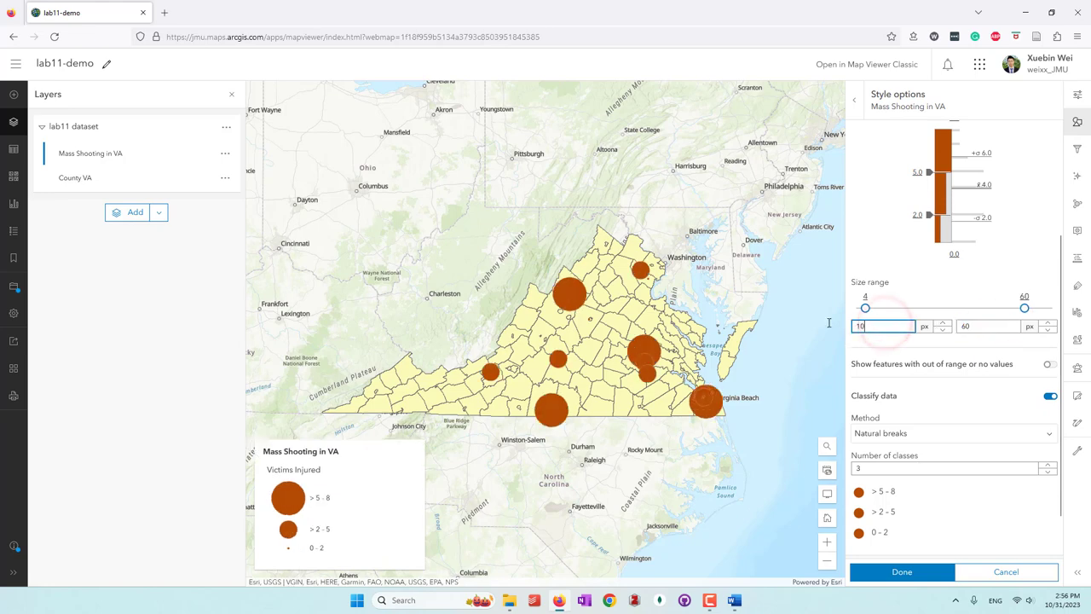
key("Return")
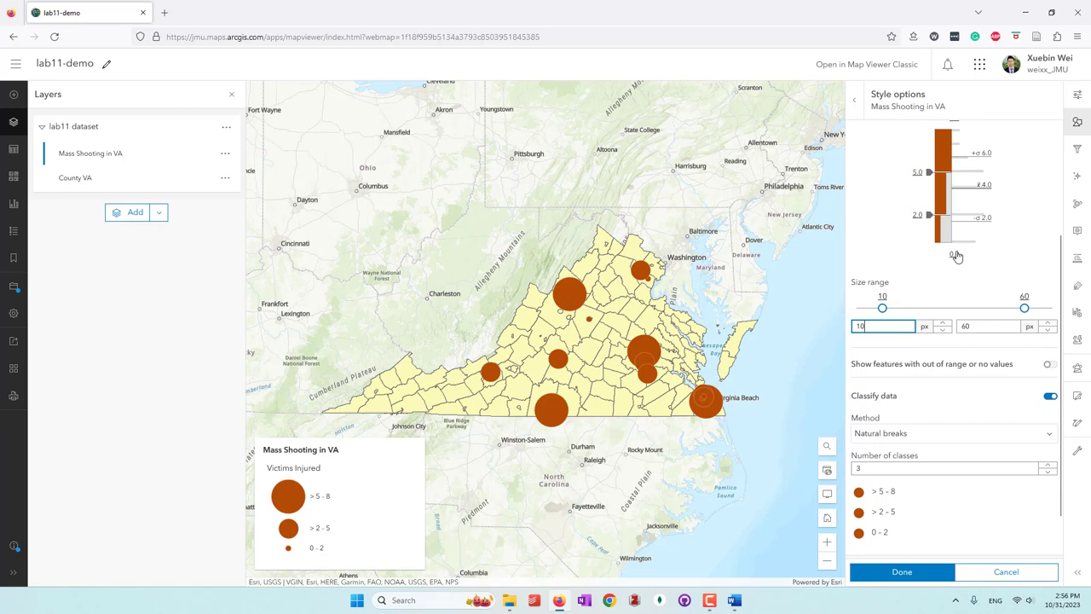
Accept the style options and finish styling the Mass Shooting in VA layer
left_click(888, 234)
scroll(906, 511, "down", 1)
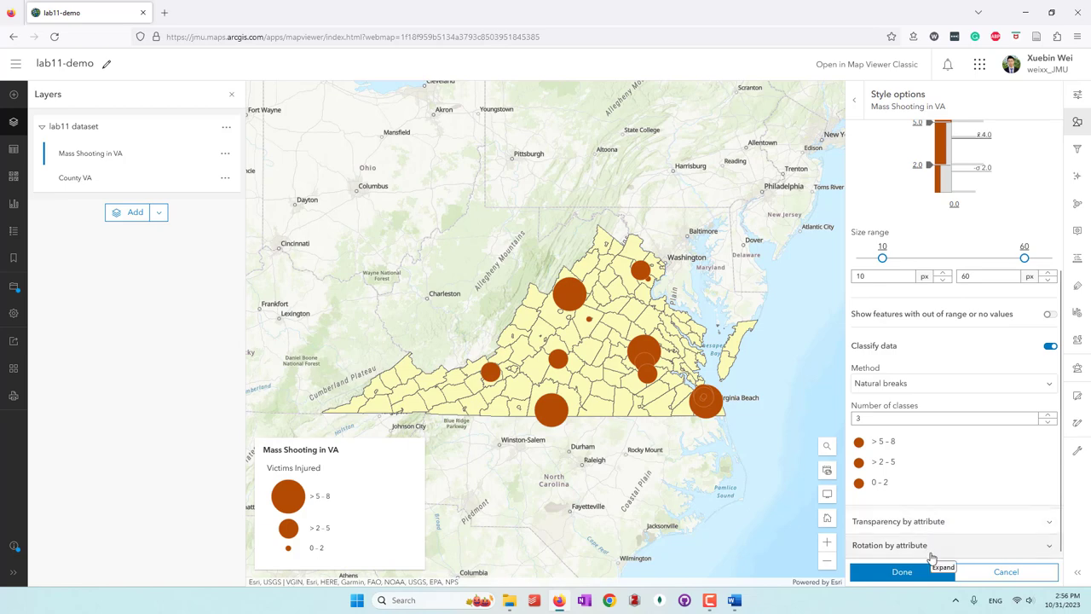
left_click(928, 576)
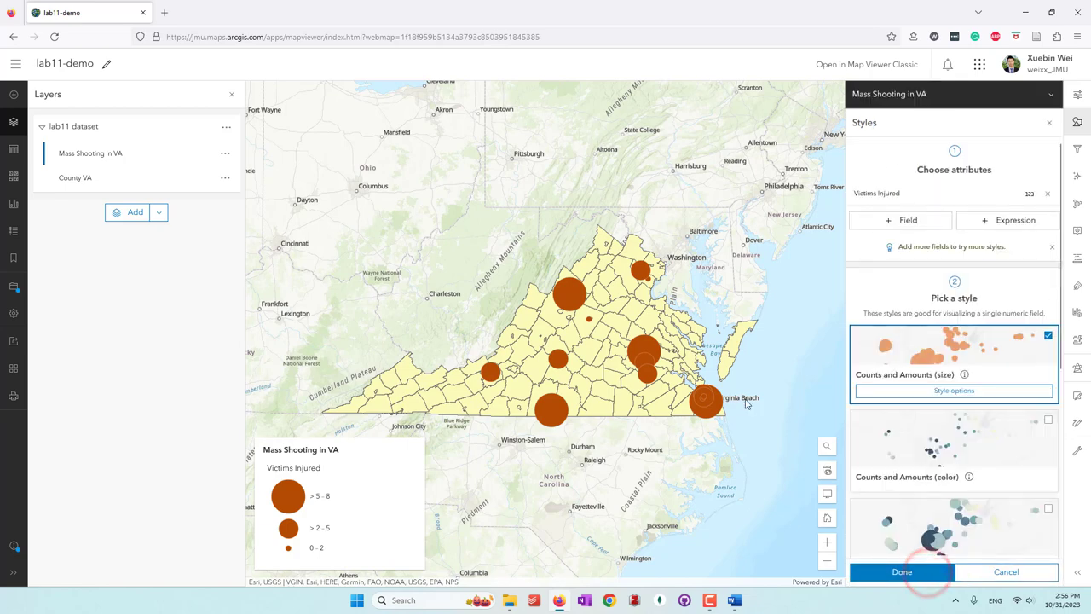
left_click(913, 574)
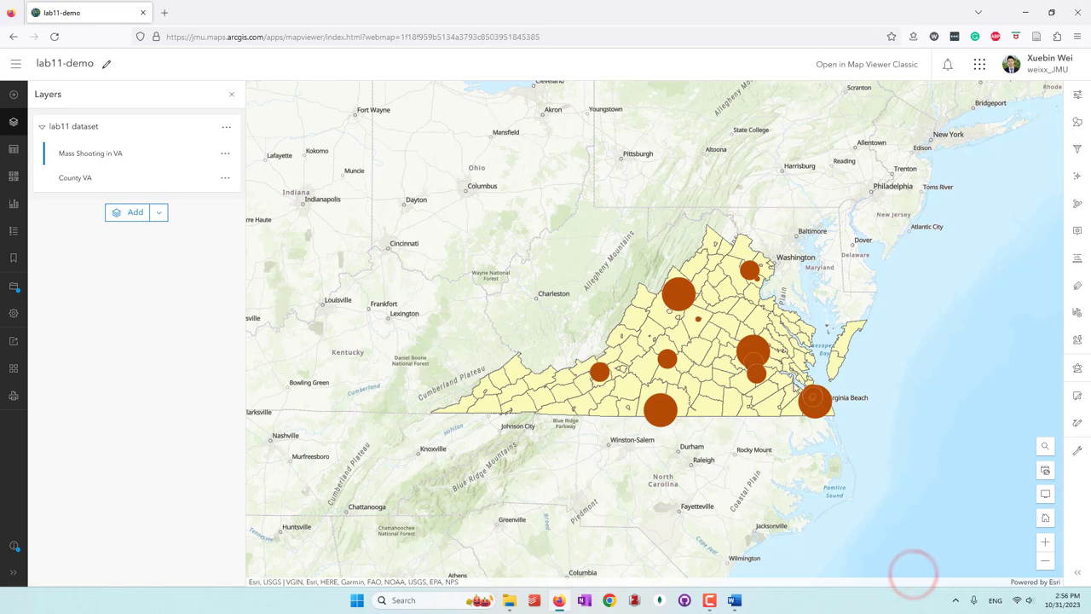
Open the aggregation settings of the Mass Shooting in VA layer and examine how its points overlap at different map scales
left_click(701, 341)
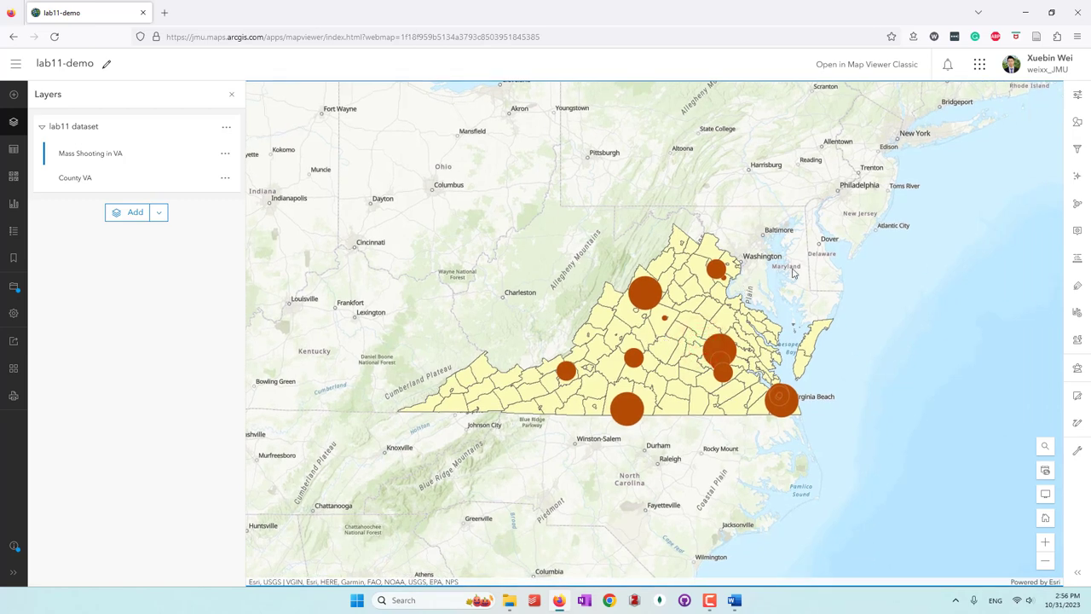
left_click(1078, 207)
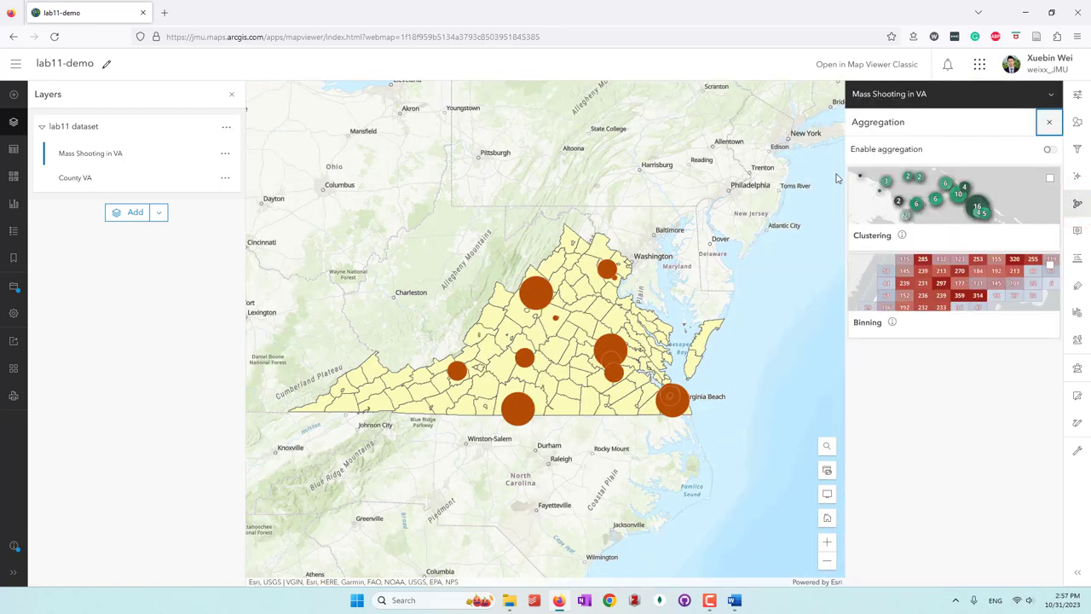
scroll(568, 284, "up", 2)
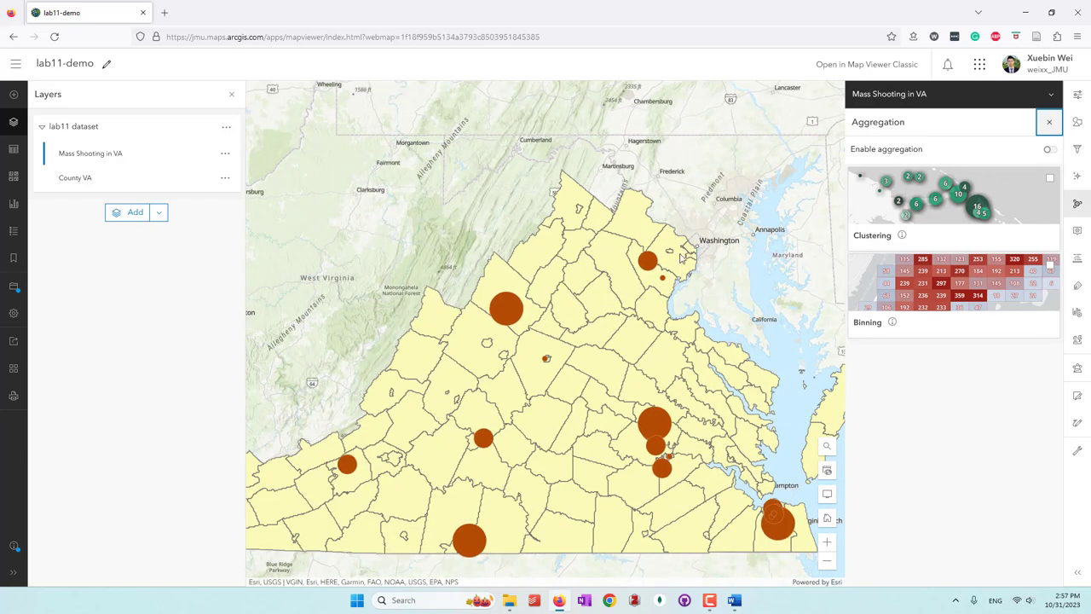
scroll(682, 258, "up", 2)
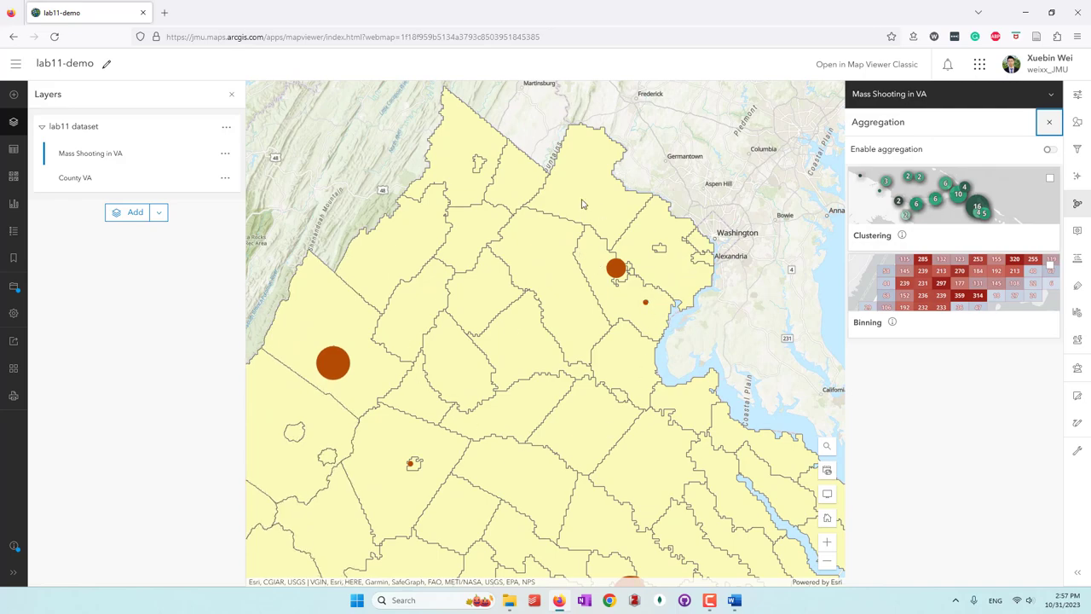
scroll(583, 203, "down", 3)
scroll(610, 384, "up", 3)
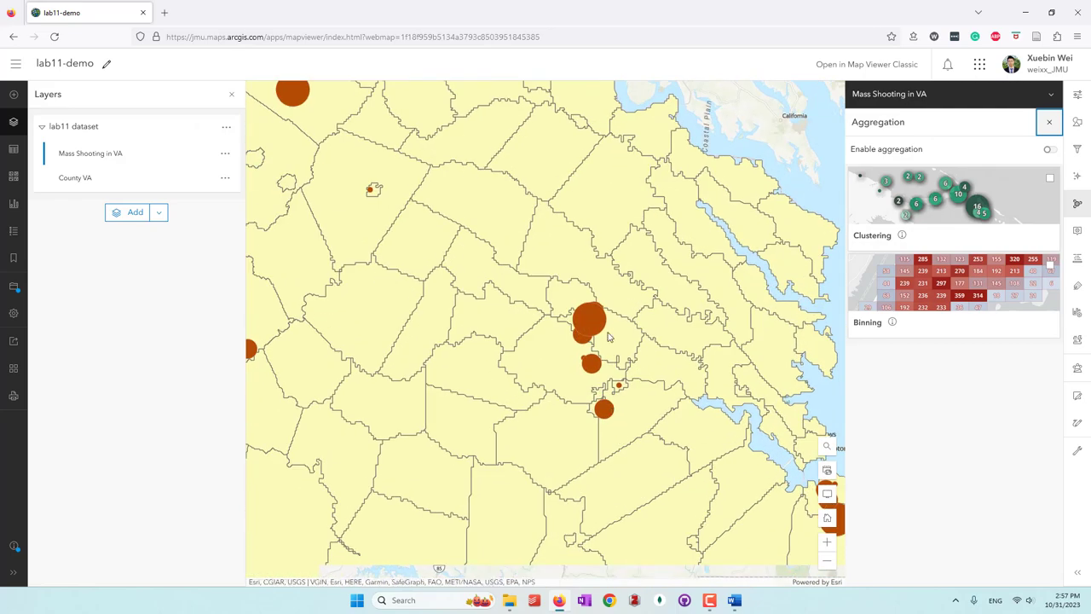
scroll(608, 337, "up", 1)
scroll(580, 308, "up", 1)
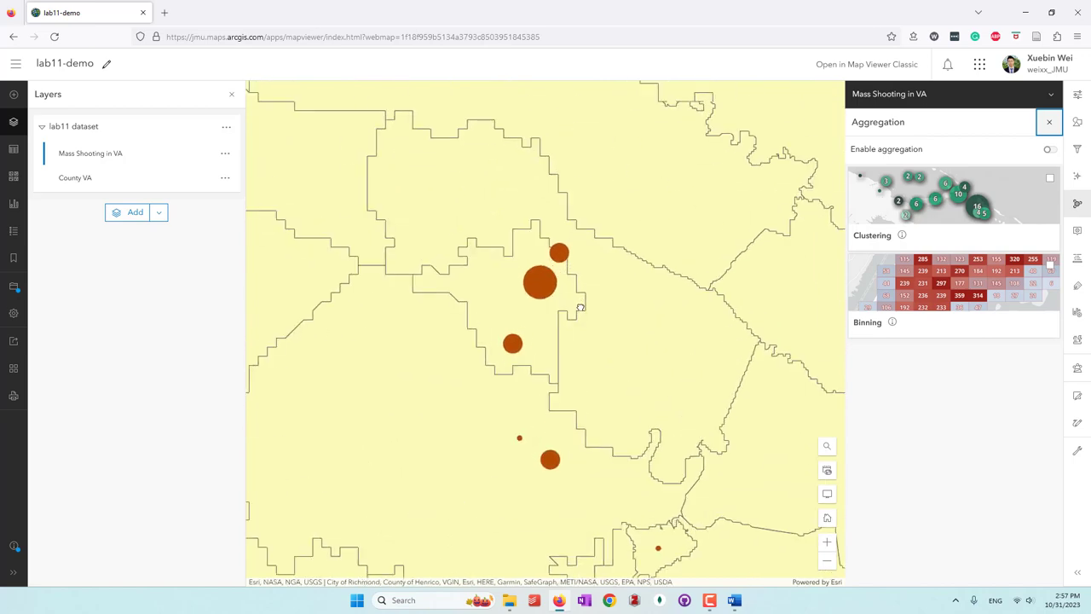
scroll(595, 304, "down", 3)
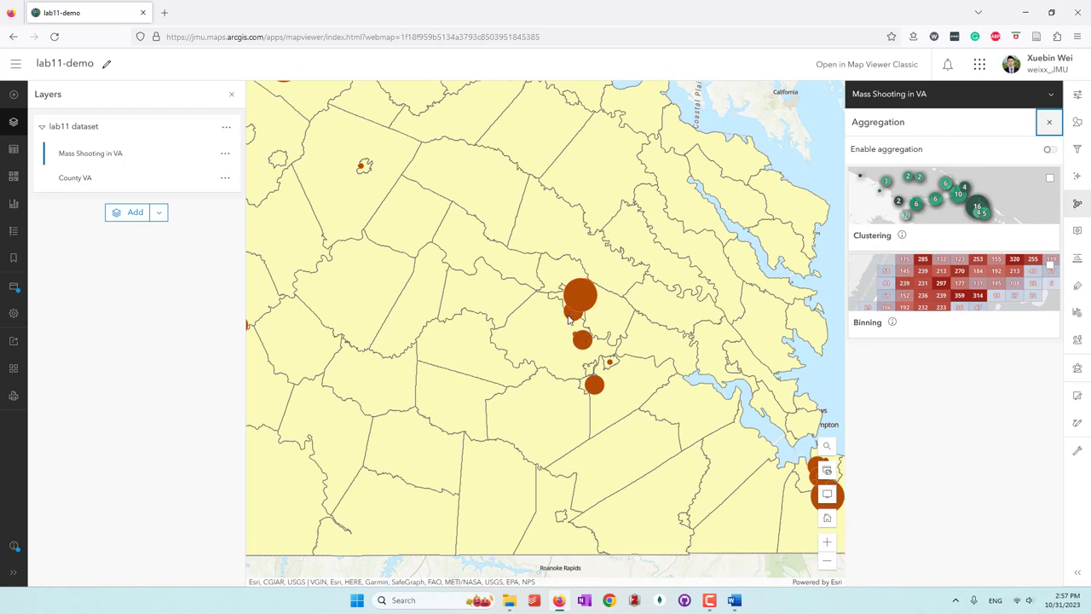
scroll(644, 318, "down", 3)
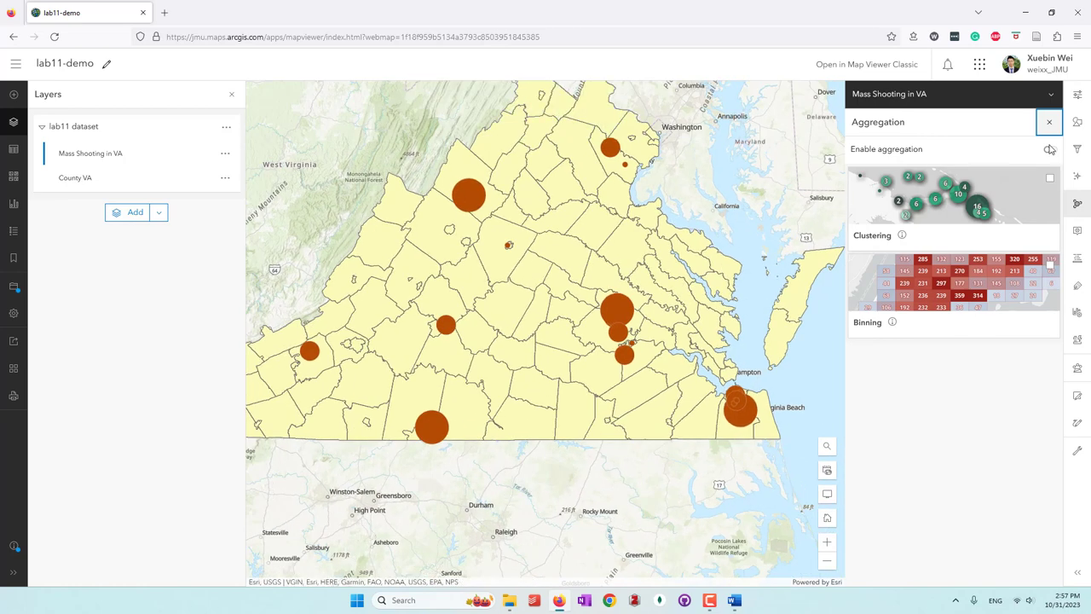
Enable Clustering aggregation on the Mass Shooting in VA layer and check the clusters at different map scales
left_click(1049, 151)
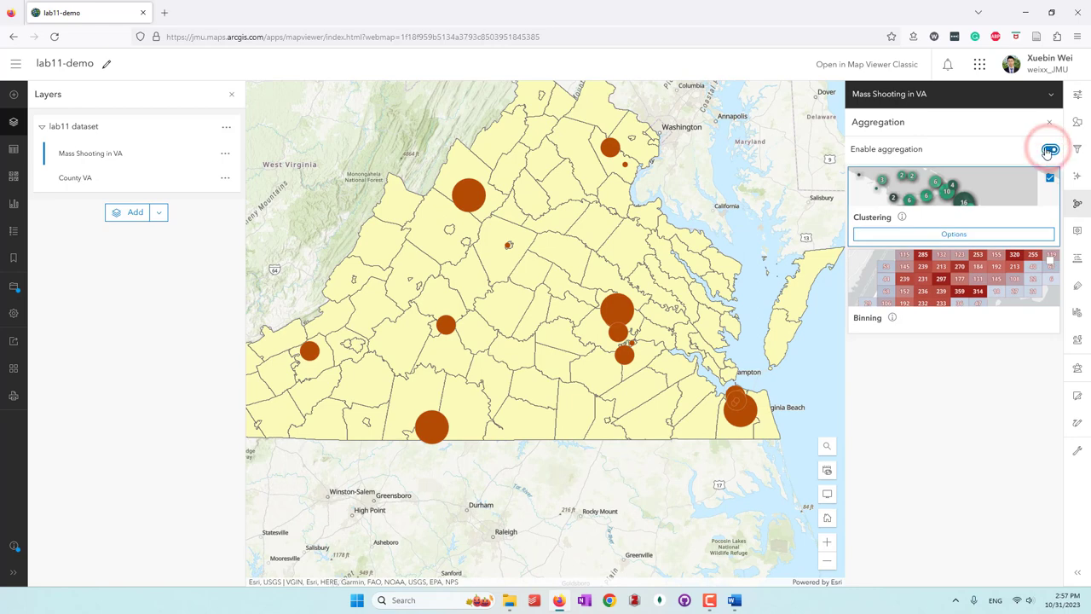
scroll(650, 328, "up", 3)
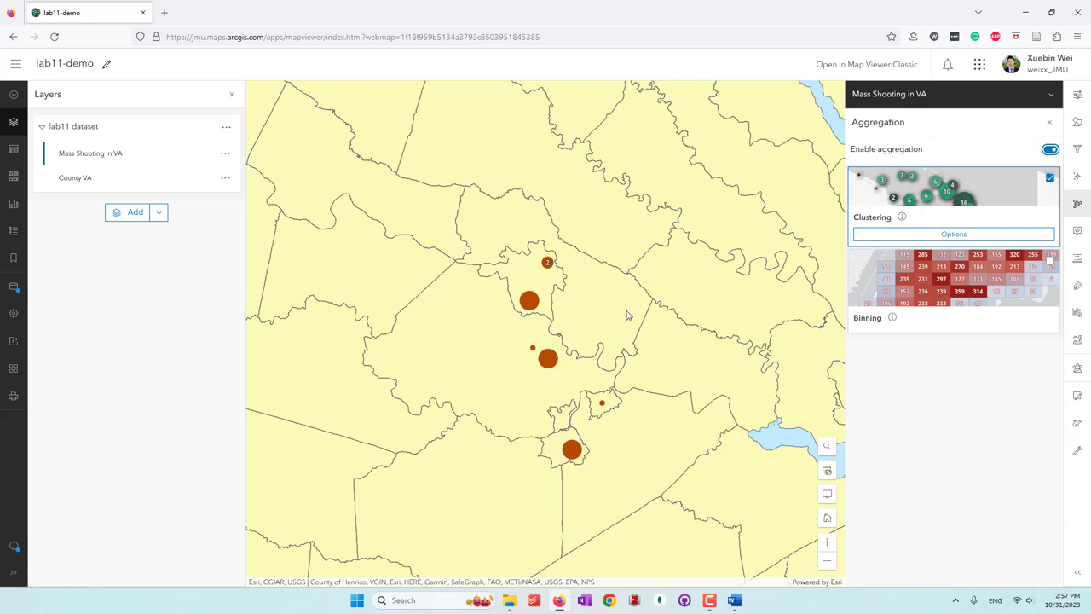
scroll(626, 316, "down", 2)
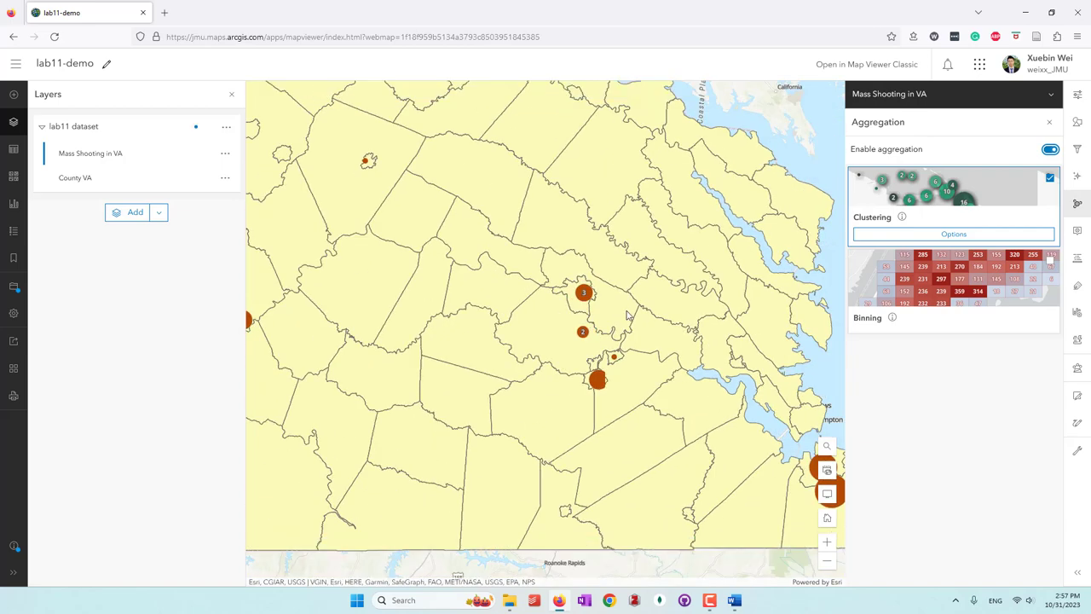
scroll(627, 316, "down", 2)
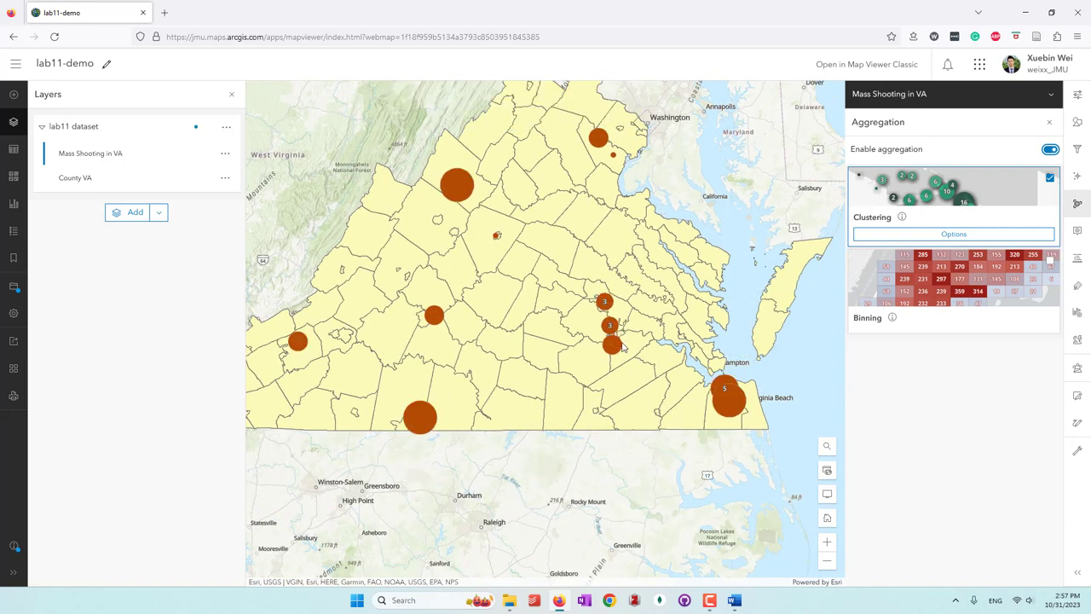
Add a cluster field that calculates the Sum of USER_Victims_Injured
left_click(948, 234)
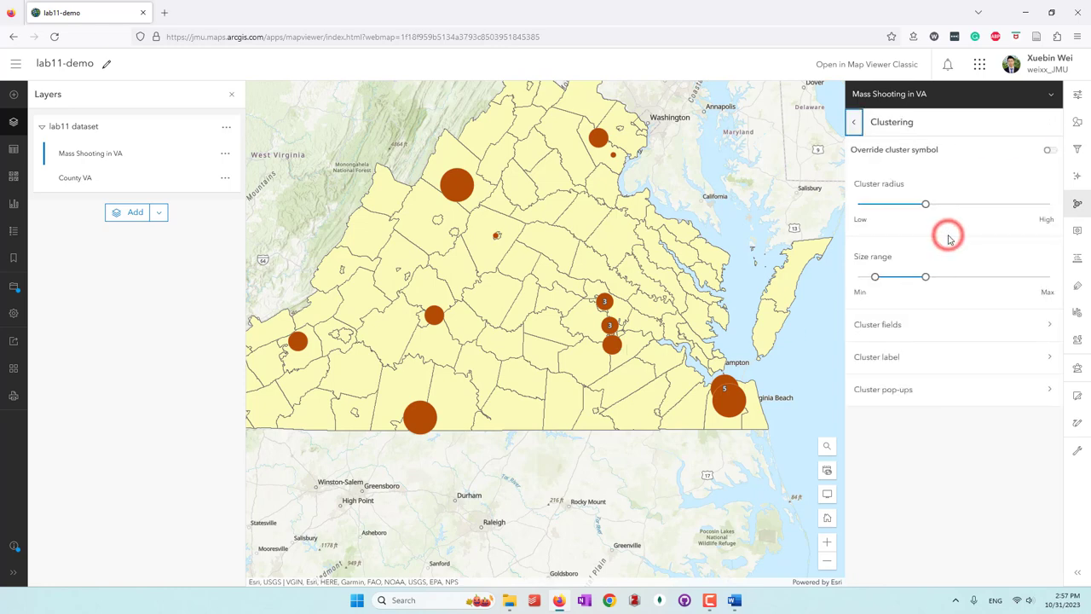
left_click(932, 328)
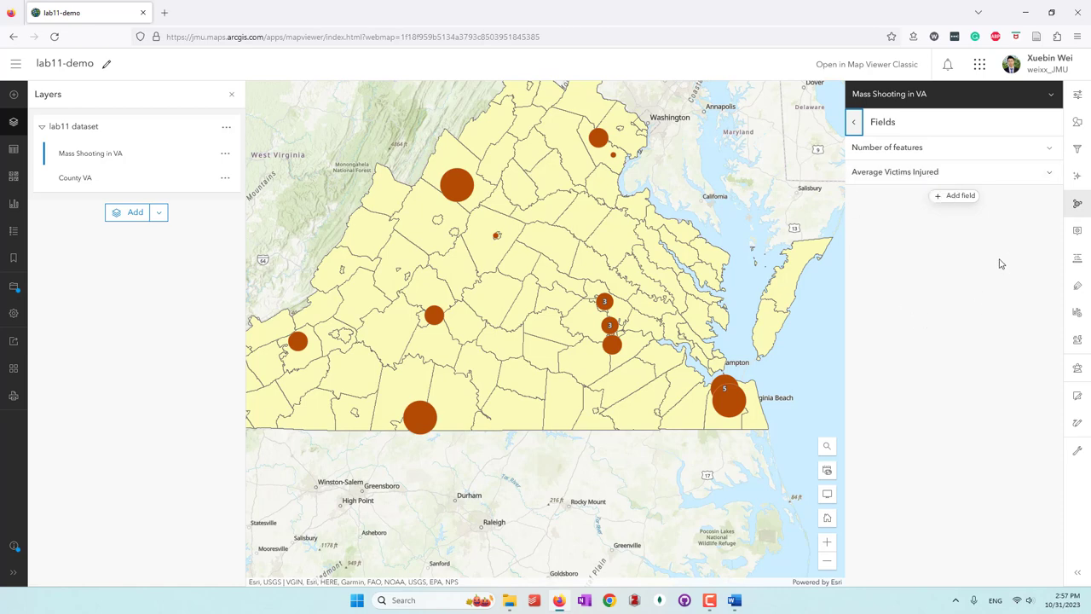
left_click(959, 197)
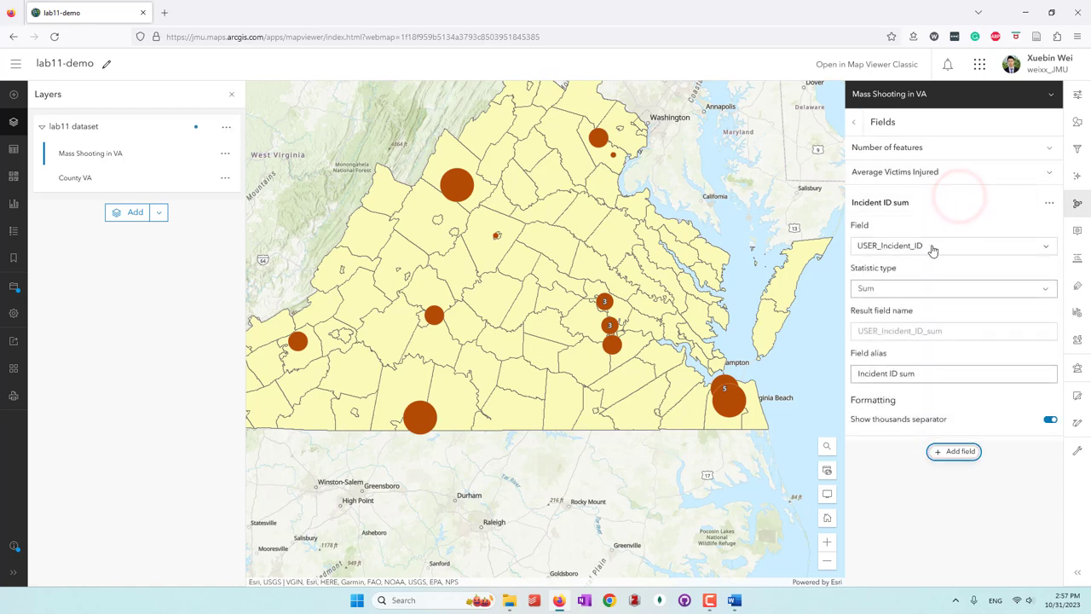
left_click(935, 247)
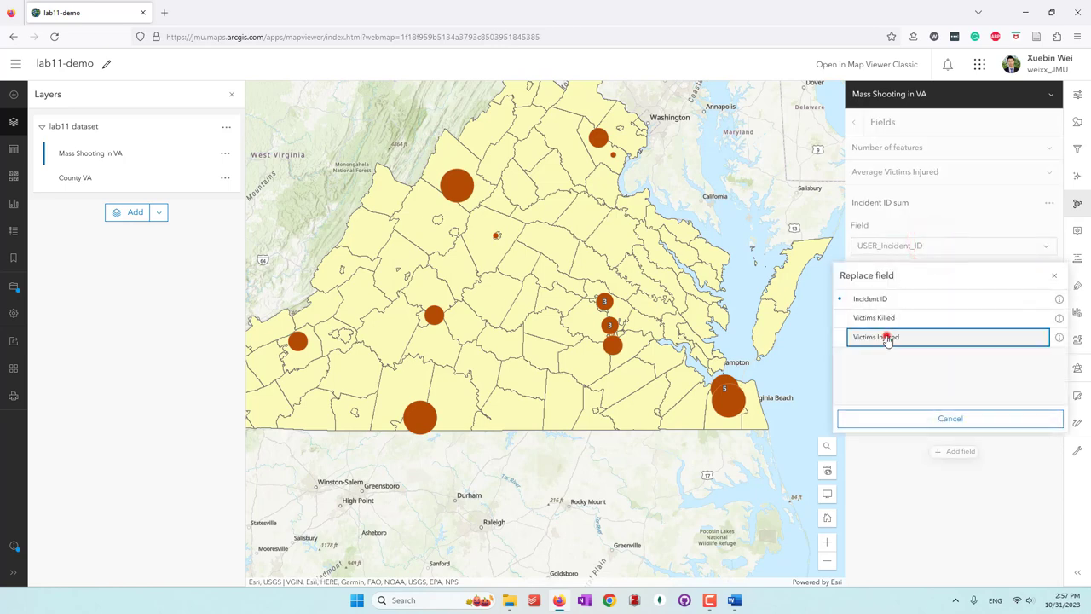
left_click(889, 335)
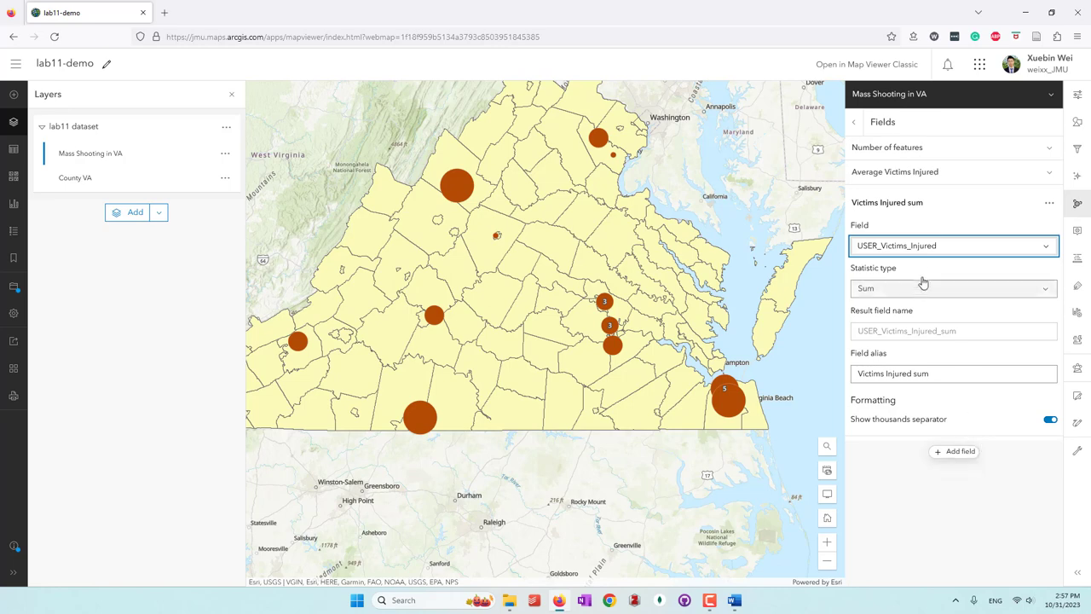
left_click(855, 124)
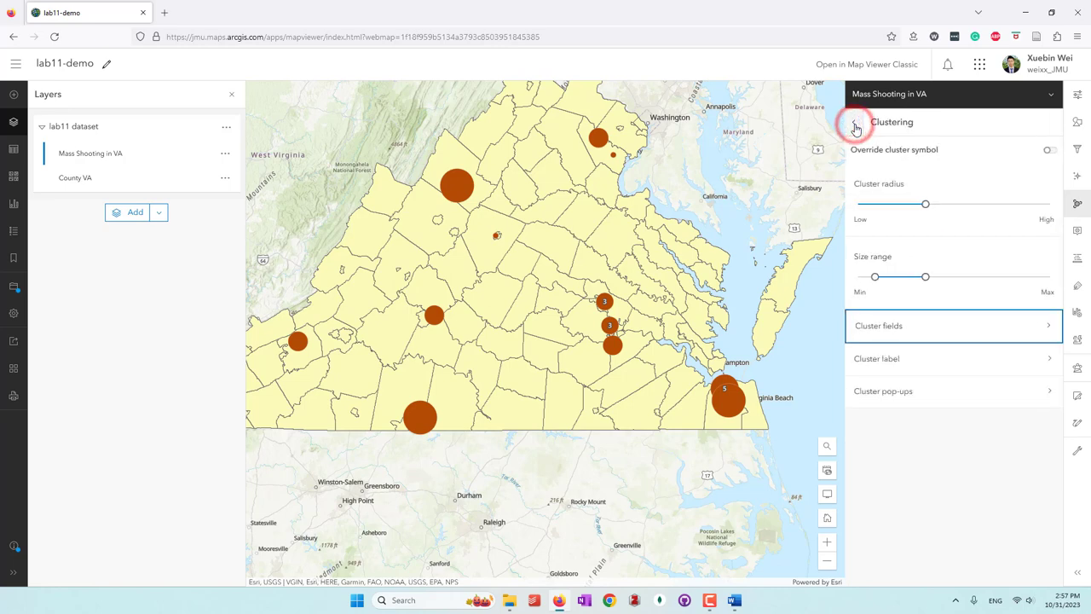
Label the clusters with the Victims Injured sum field and check the labels at different map scales
left_click(881, 362)
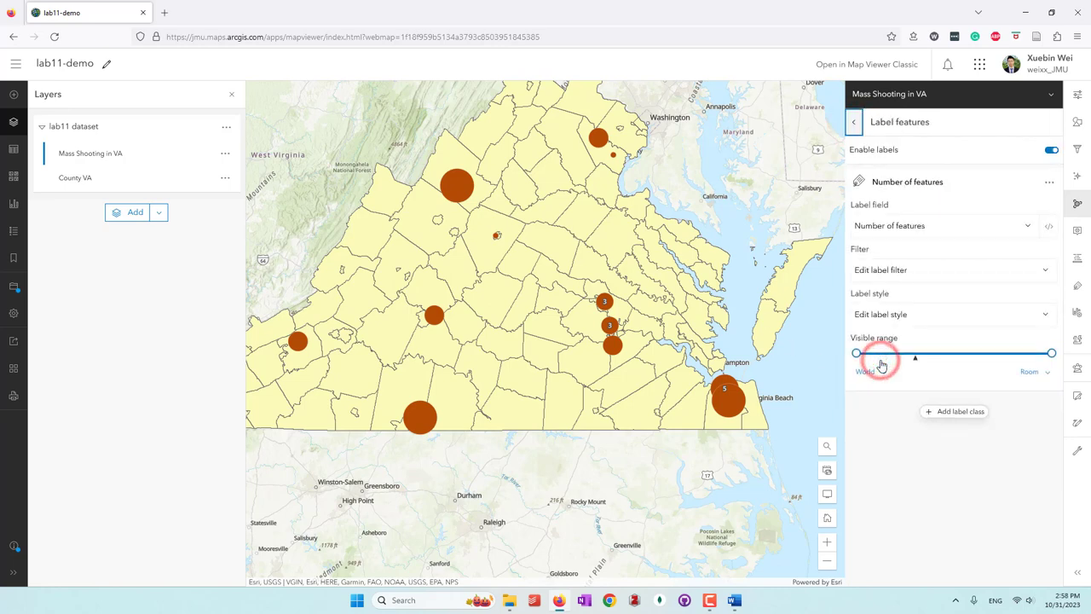
left_click(904, 227)
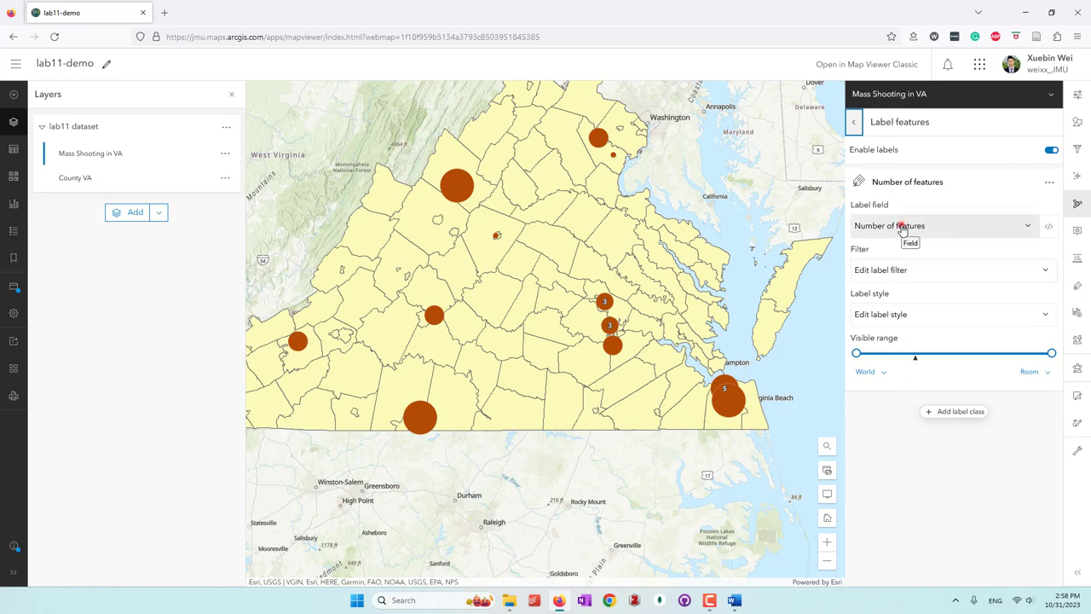
left_click(895, 214)
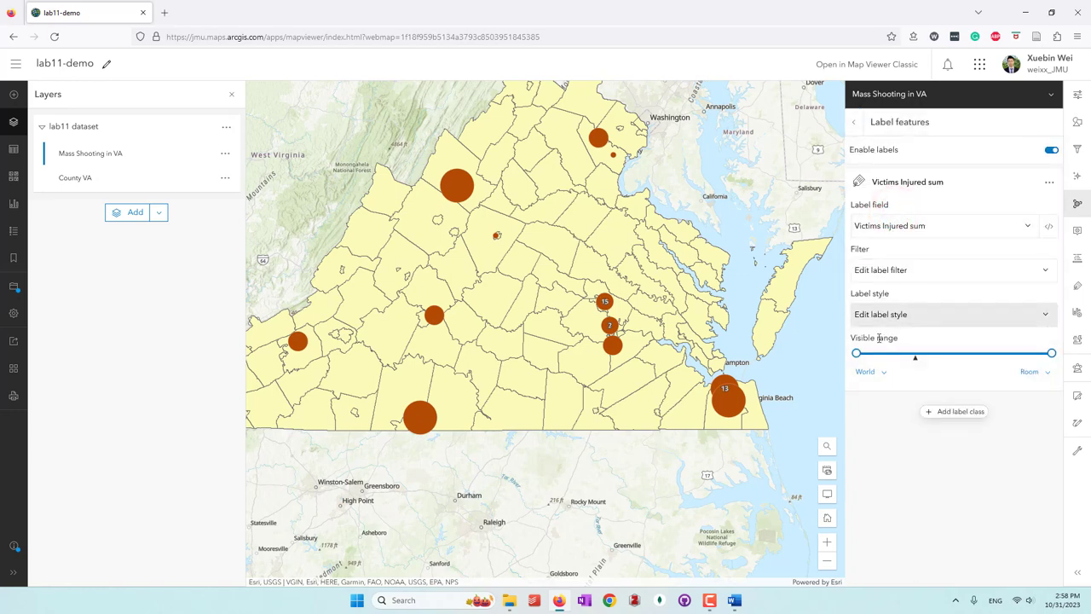
left_click(853, 122)
left_click(949, 419)
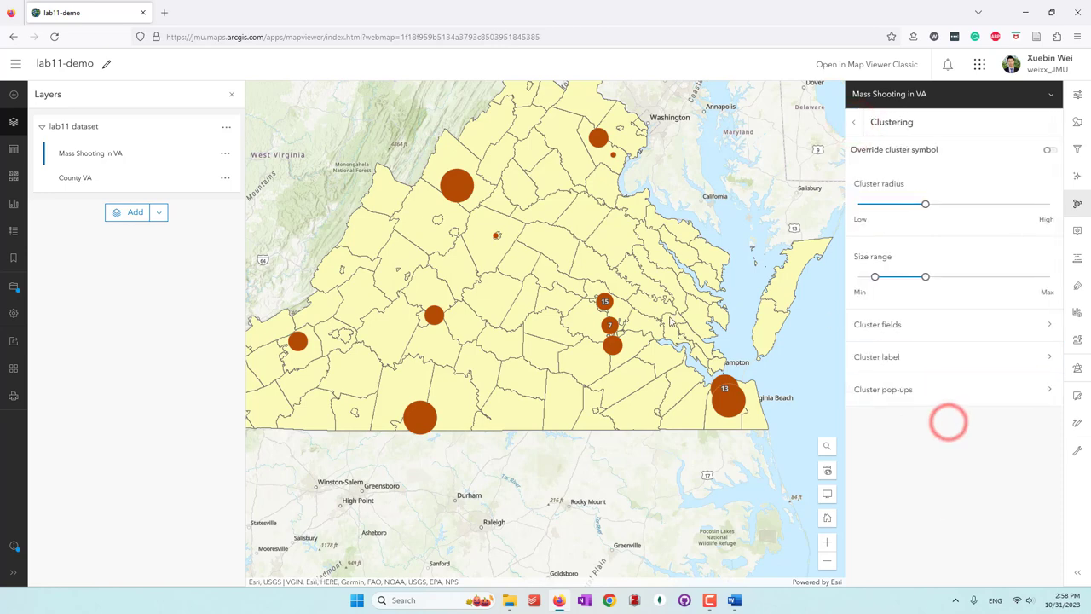
scroll(677, 317, "down", 1)
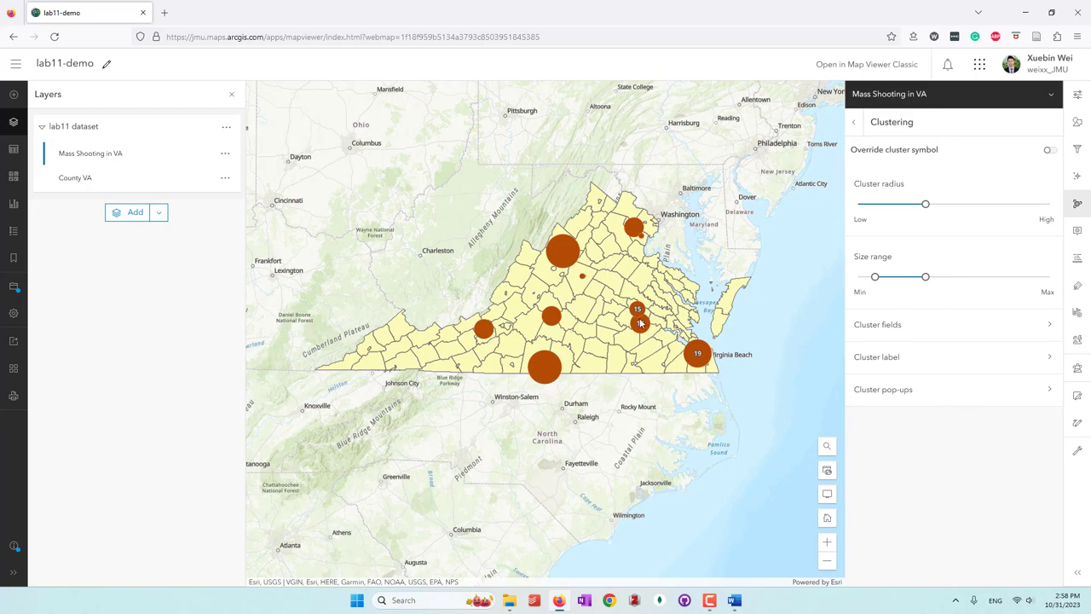
scroll(641, 322, "up", 5)
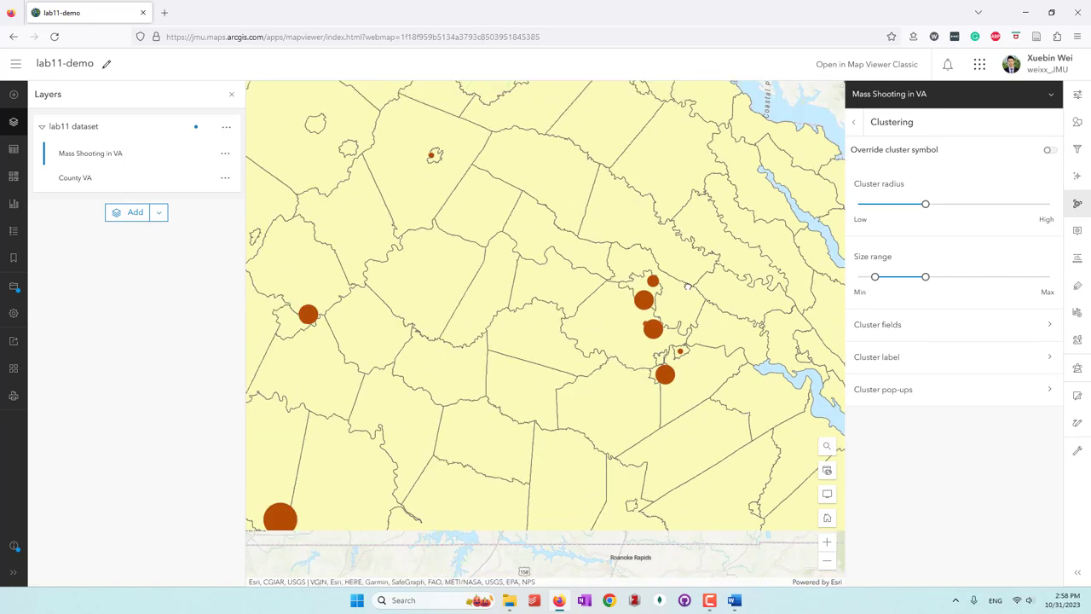
scroll(687, 287, "down", 2)
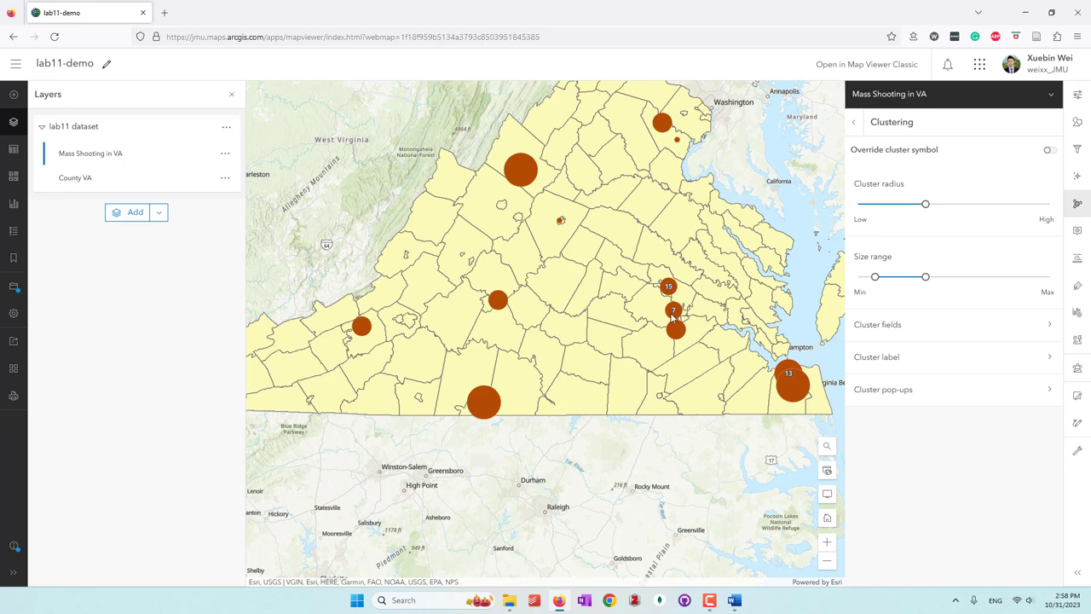
scroll(709, 280, "down", 2)
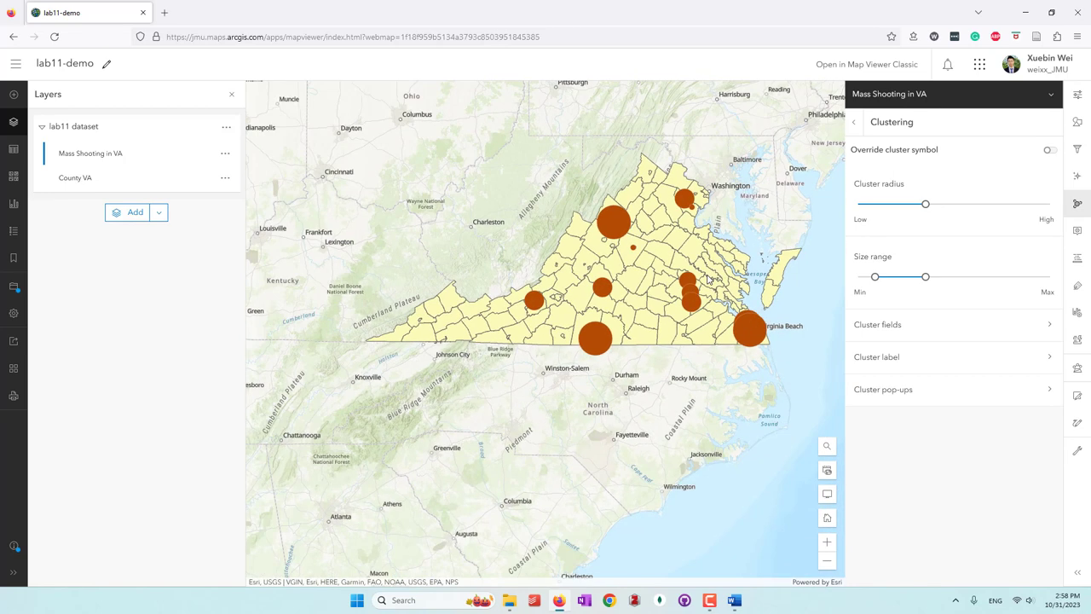
left_click_drag(767, 184, 721, 229)
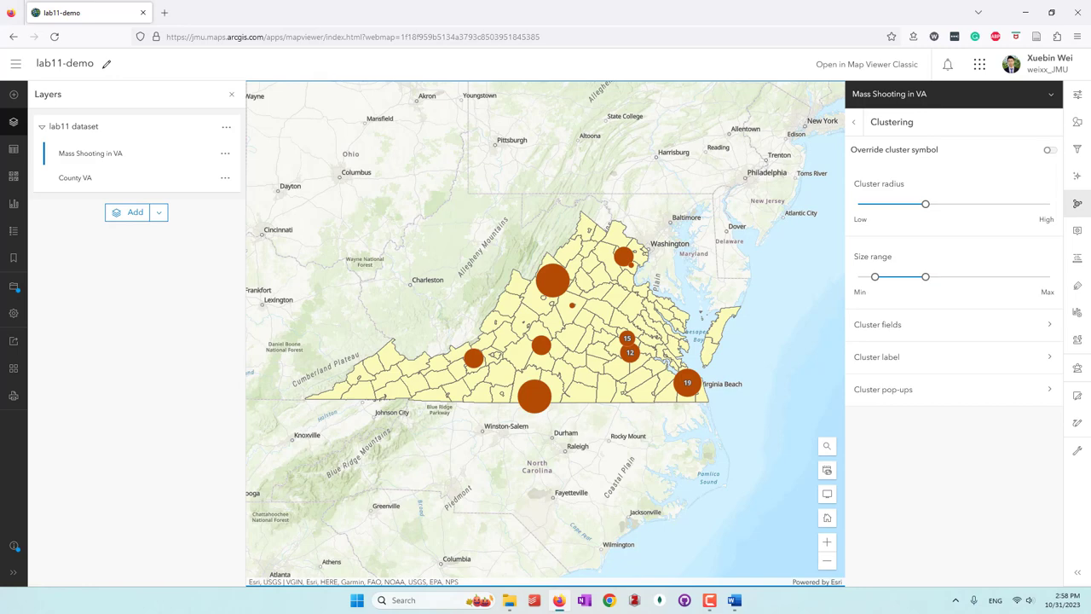
Save the lab11-demo web map
left_click(13, 286)
left_click(53, 288)
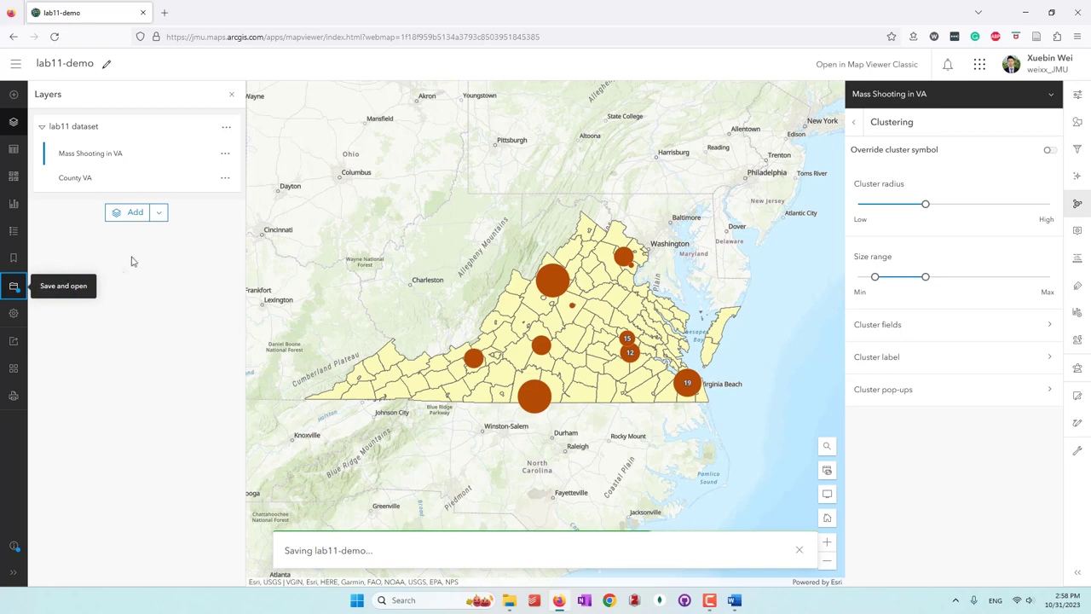
left_click(17, 289)
left_click(41, 290)
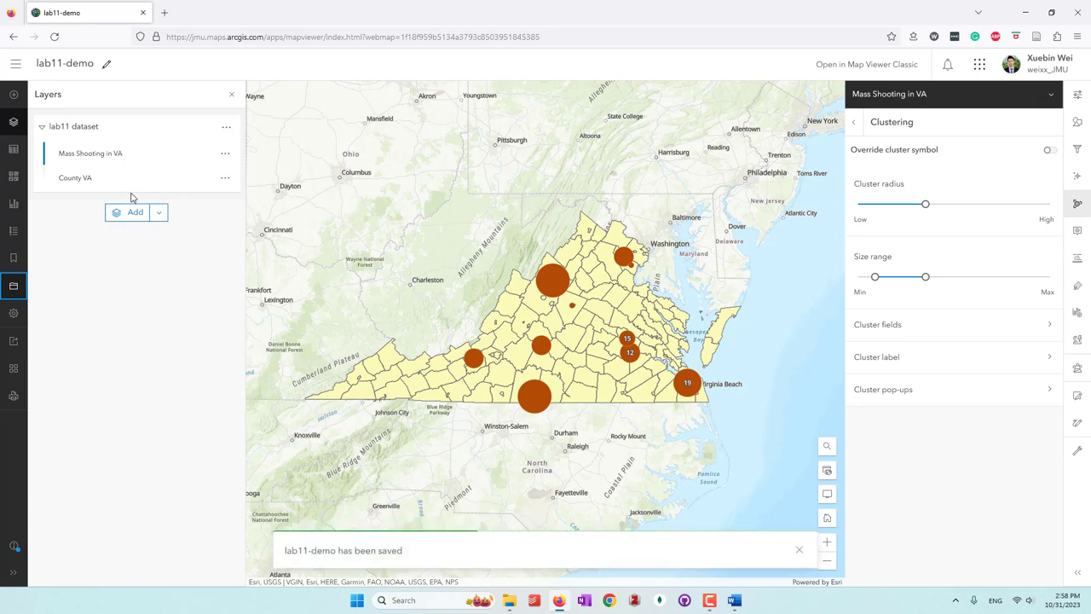
Close the aggregation settings, show the attribute table of the County VA layer and browse its county records
left_click(84, 177)
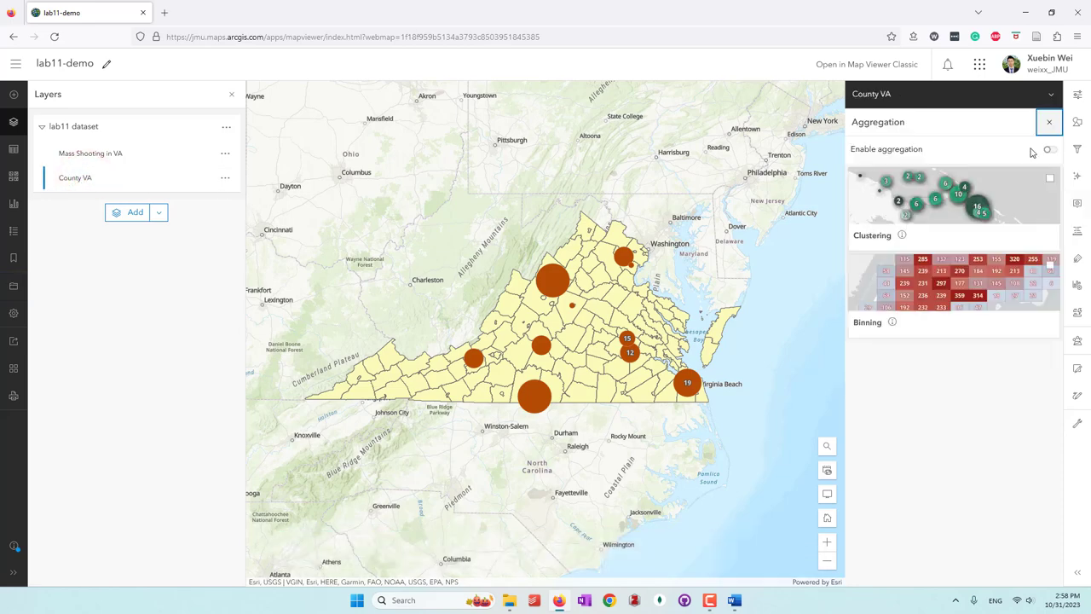
left_click(1053, 124)
left_click(225, 177)
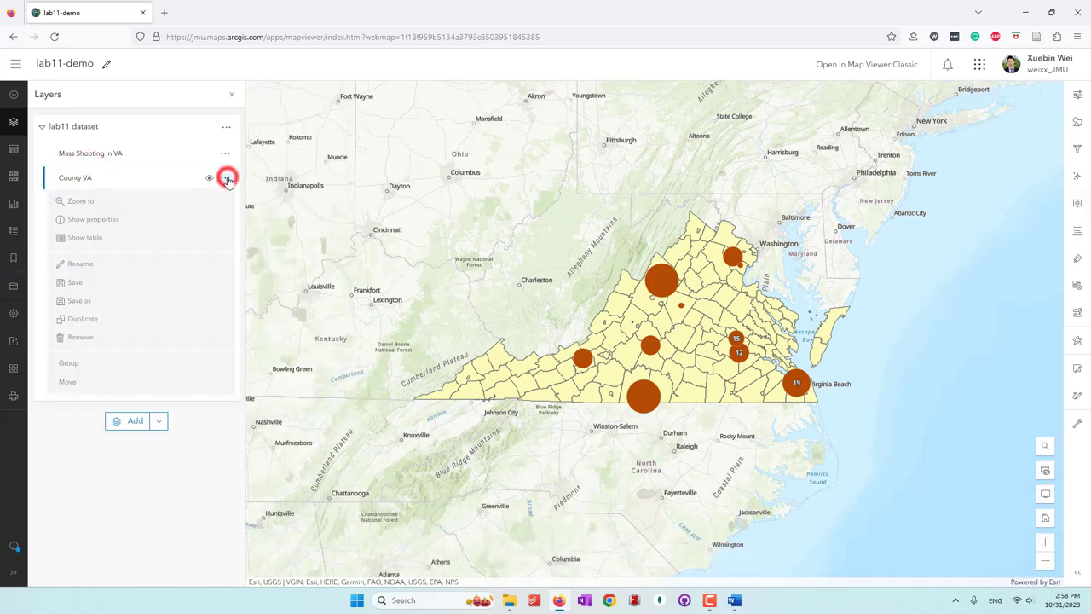
left_click(78, 237)
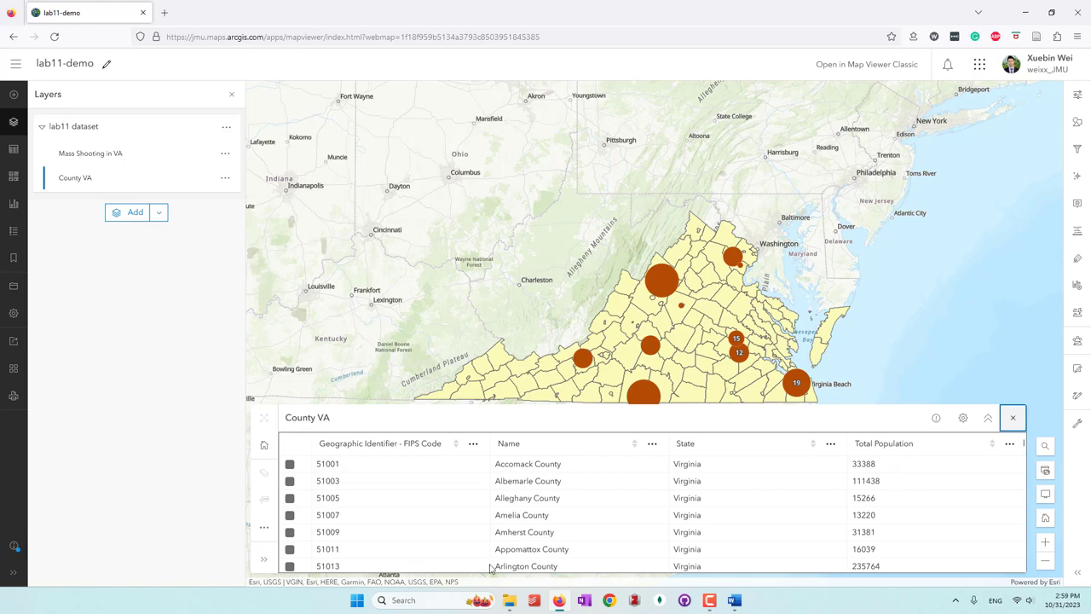
scroll(764, 521, "down", 6)
scroll(769, 522, "up", 6)
scroll(682, 516, "down", 10)
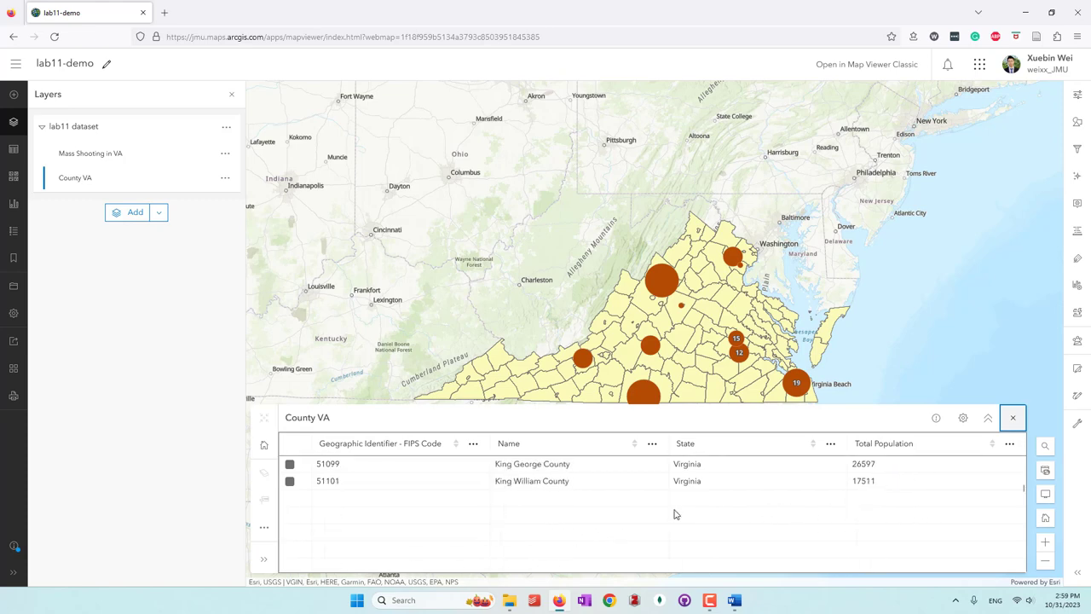
scroll(754, 507, "up", 10)
Open the County VA style settings, review the layer's available fields in the table's field visibility list, and close the attribute table
left_click(1077, 122)
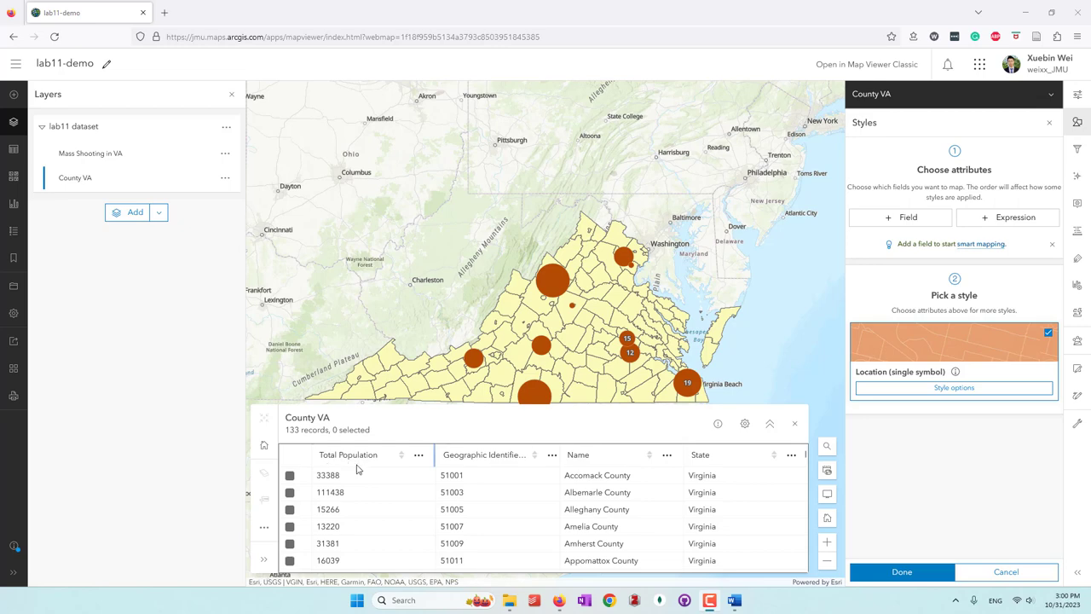
left_click(791, 458)
left_click(791, 459)
left_click(743, 426)
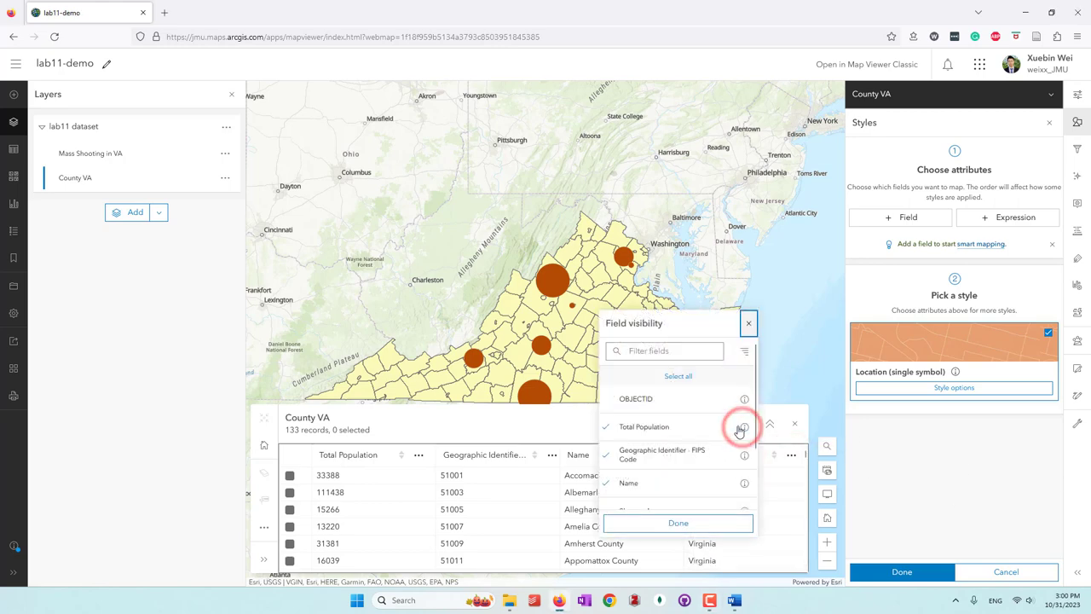
scroll(654, 411, "down", 2)
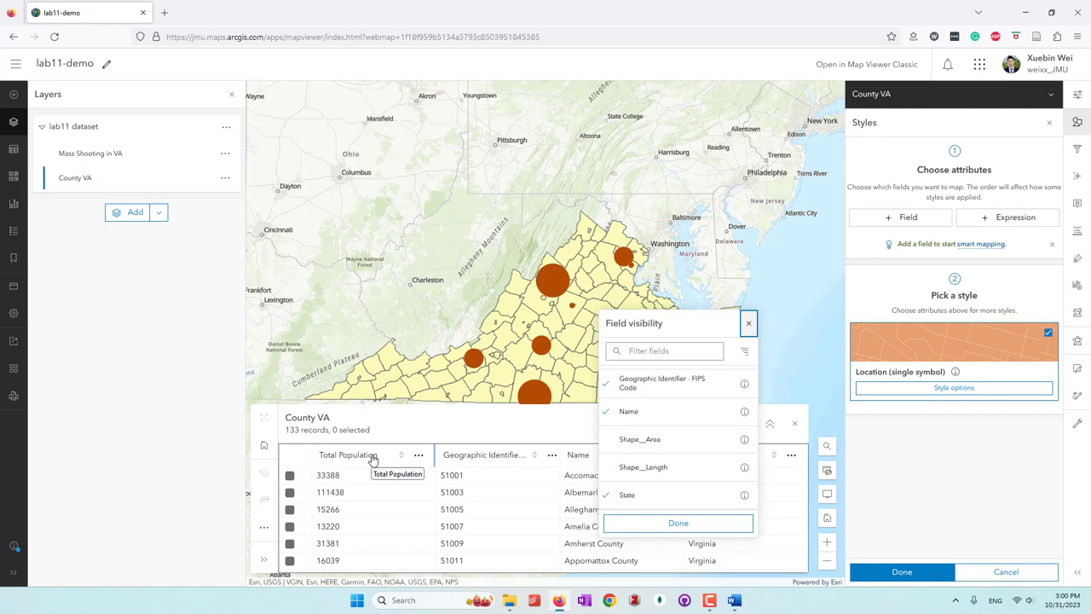
left_click(748, 324)
left_click(793, 421)
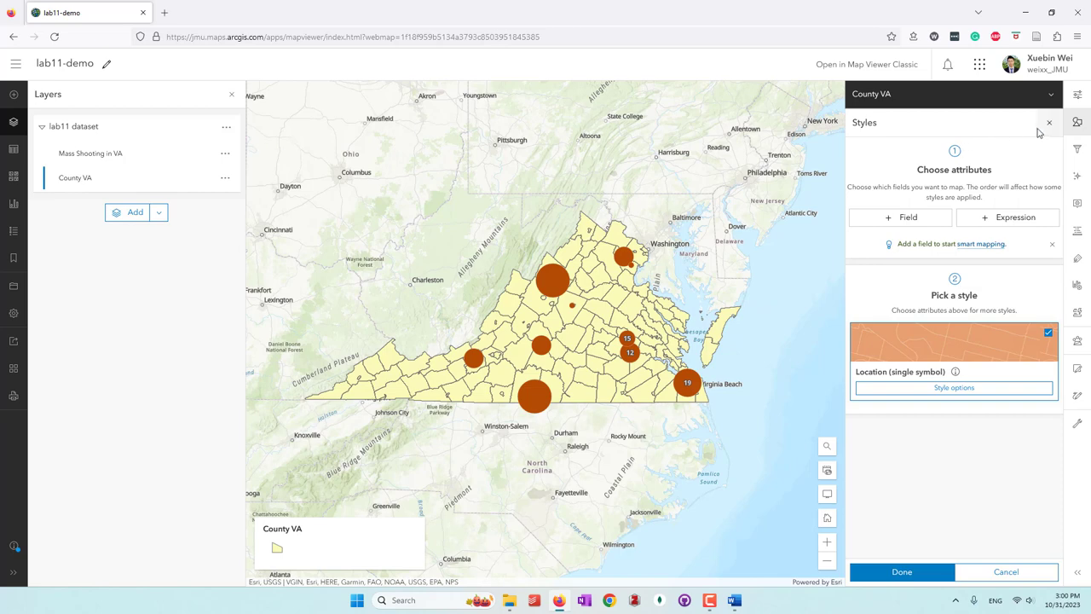
Create a new expression for styling the County VA layer and name it "Population density"
left_click(1075, 124)
left_click(1076, 125)
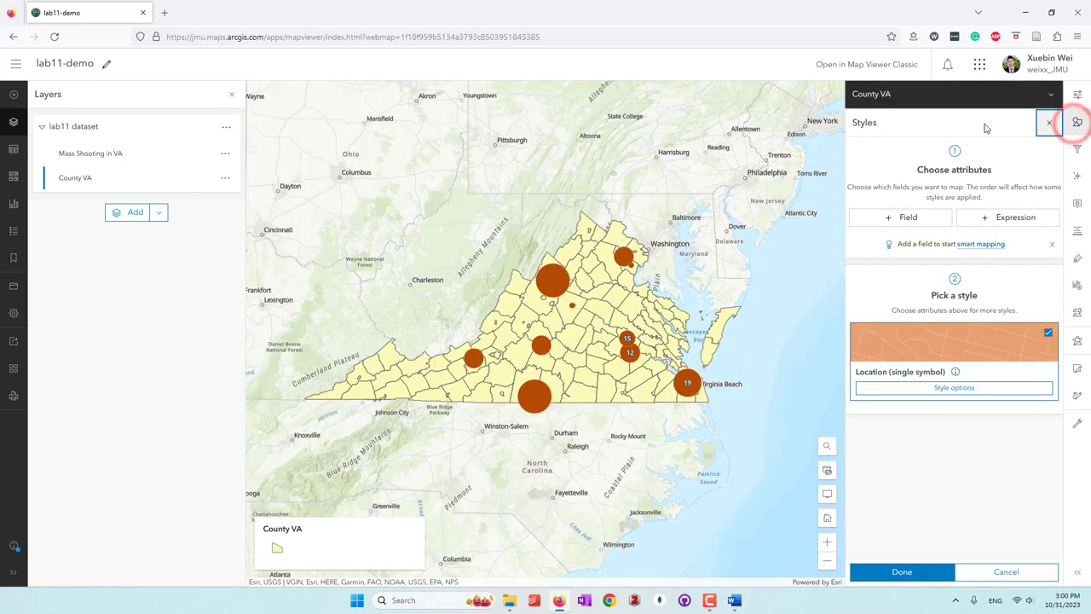
left_click(1007, 220)
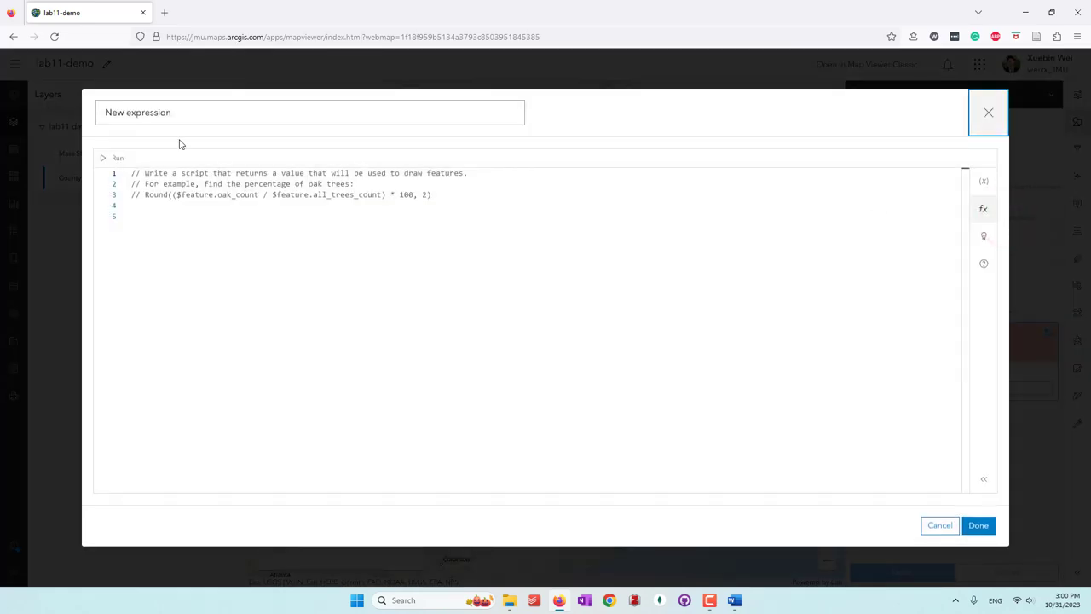
left_click(236, 112)
triple_click(288, 116)
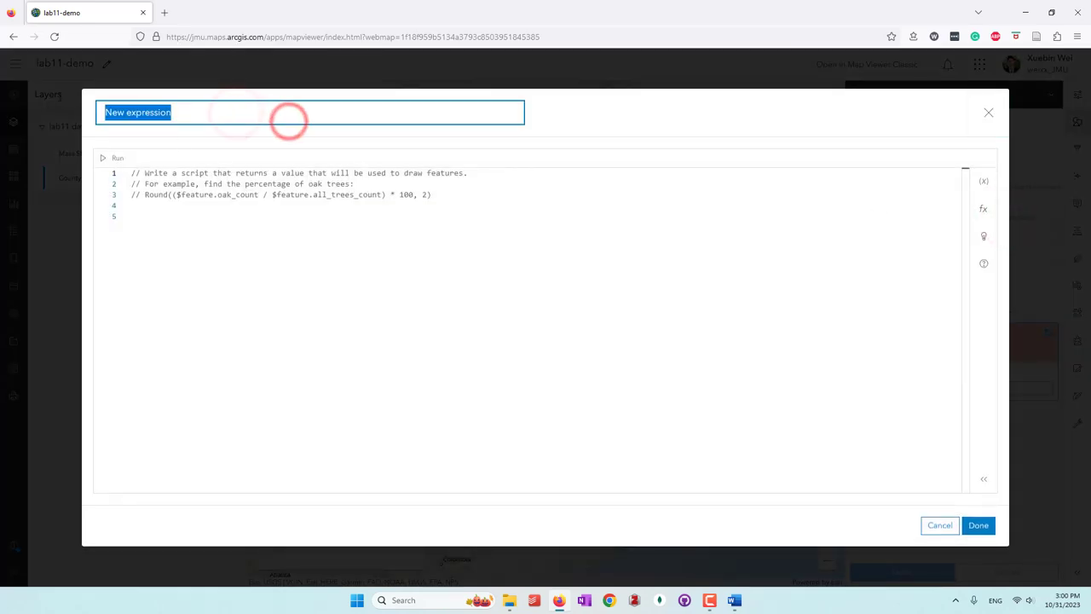
type("Po")
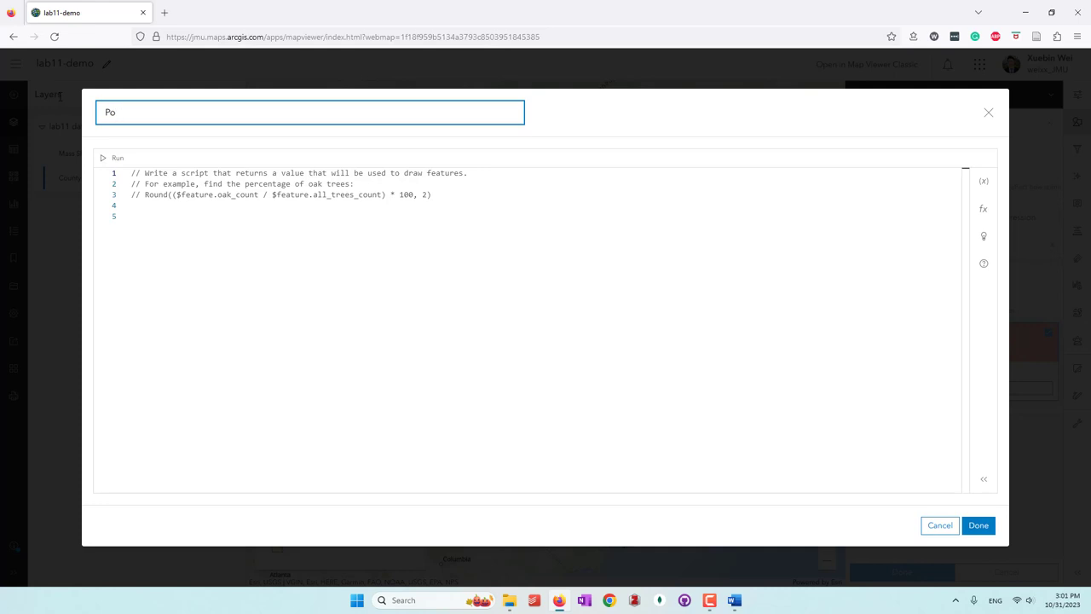
type("pulation density")
key("Return")
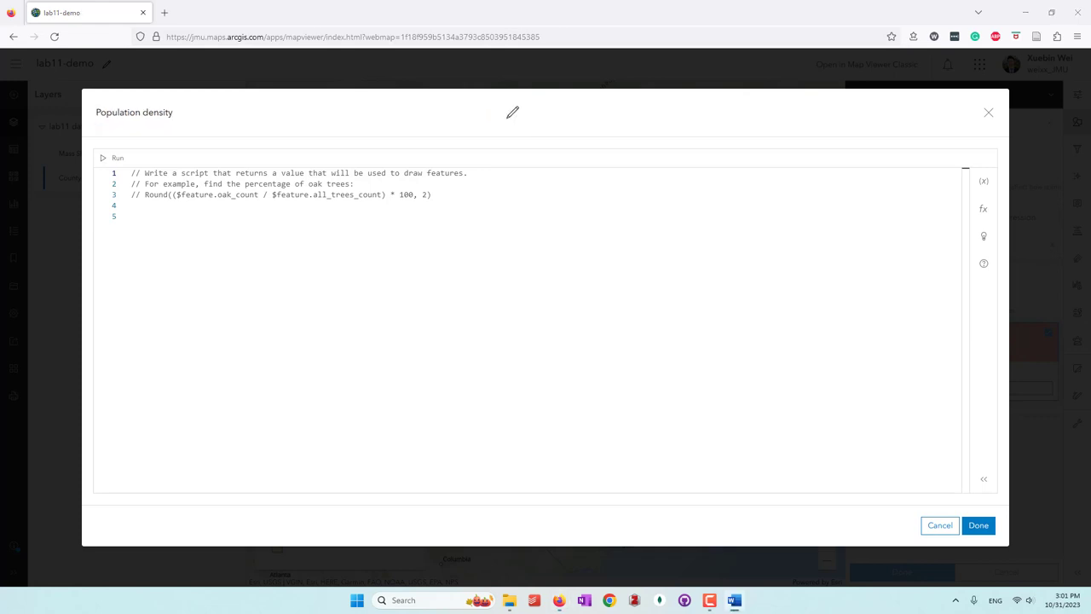
Enter the script $feature["B01001_001E"]/$feature["Shape__Area"] *1000000, review its terms, test-run it and apply the expression
left_click(207, 240)
type("$feature[\"B01001_001E\"]/$feature[\"Shape__Area\"] *1000000")
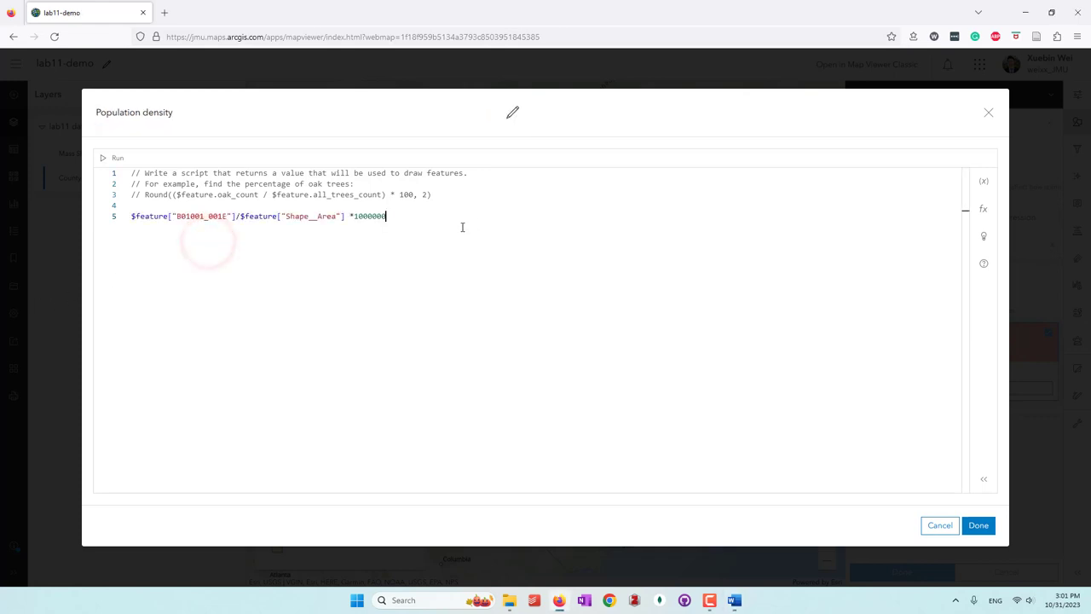
double_click(178, 217)
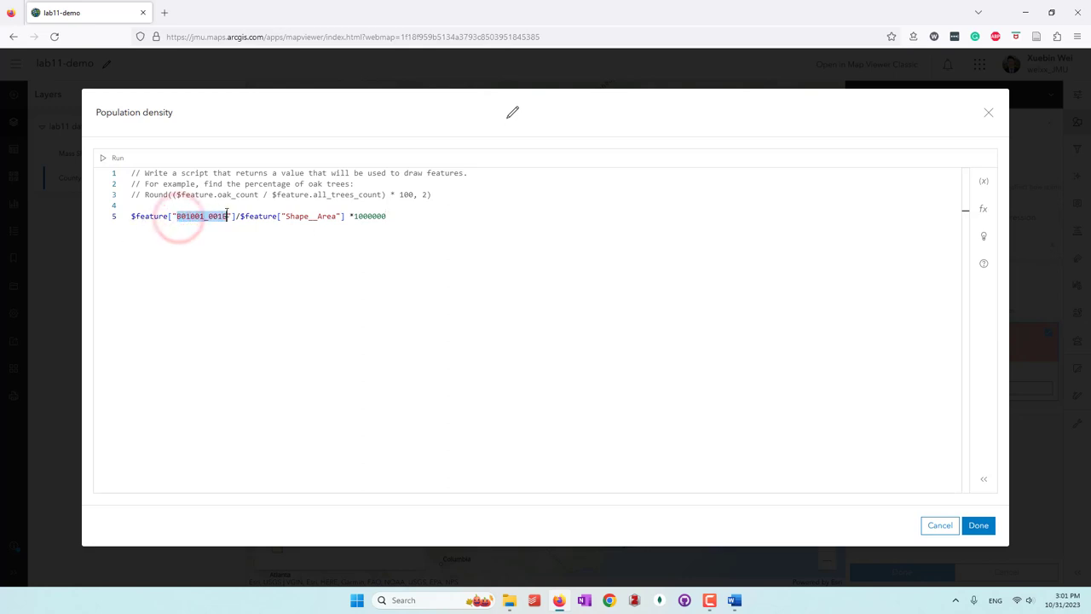
left_click(261, 235)
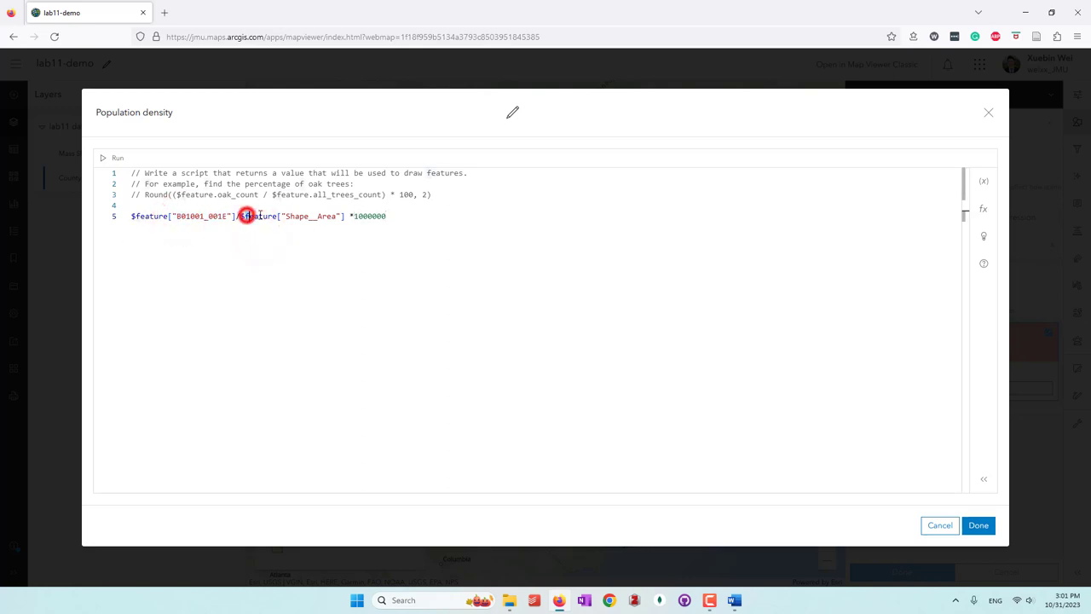
double_click(252, 215)
double_click(286, 216)
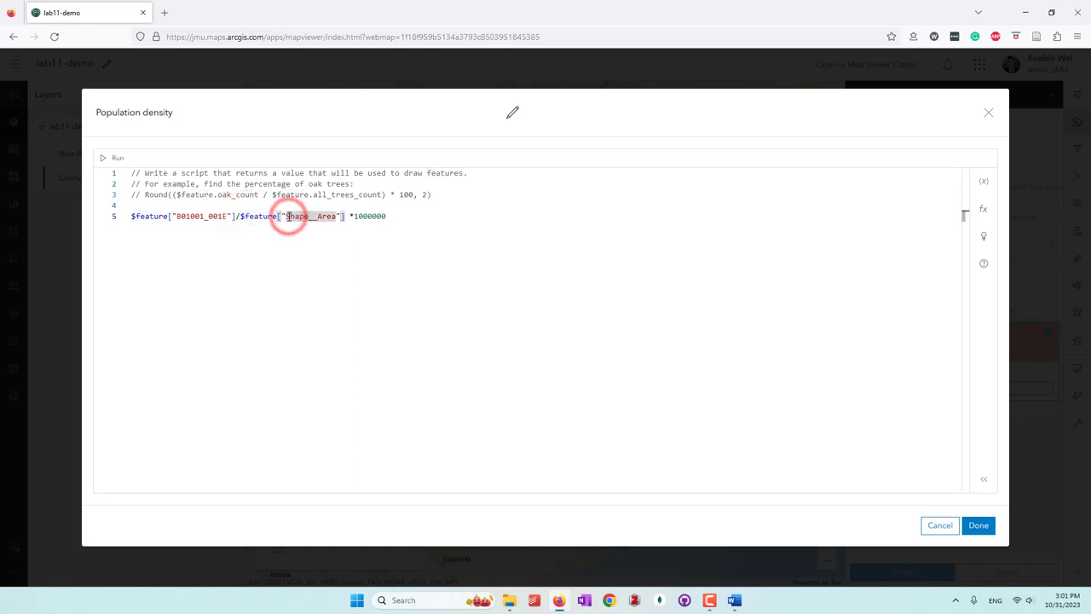
left_click(375, 275)
double_click(375, 275)
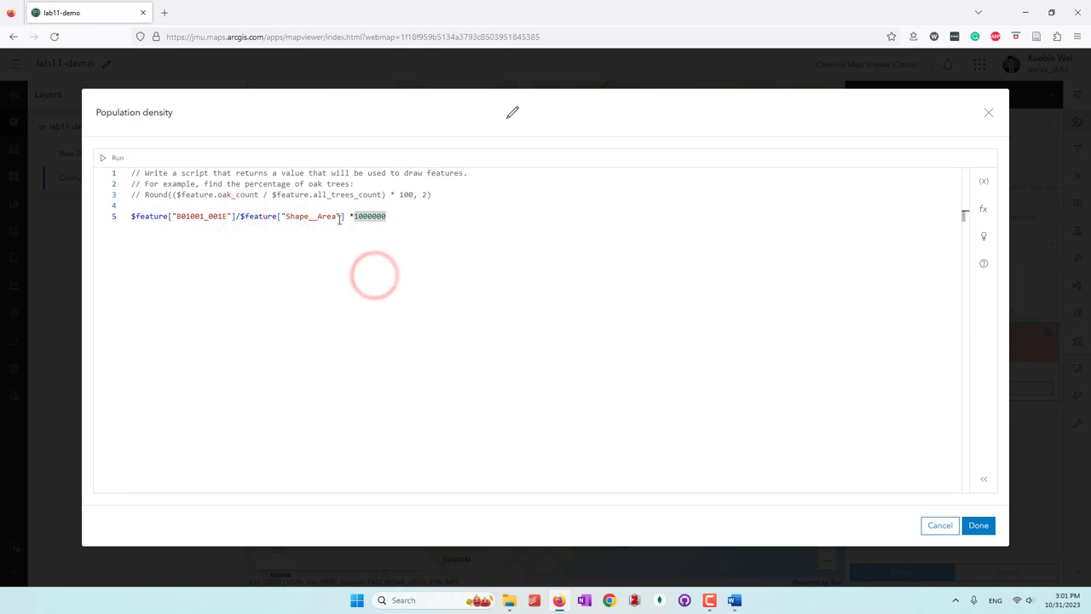
left_click_drag(341, 217, 283, 216)
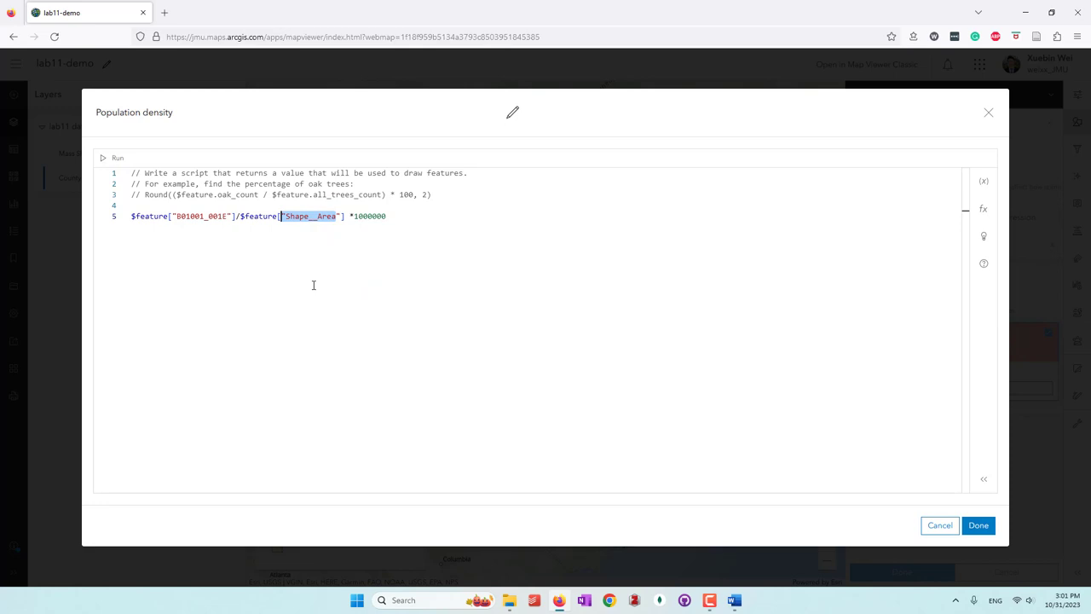
double_click(317, 284)
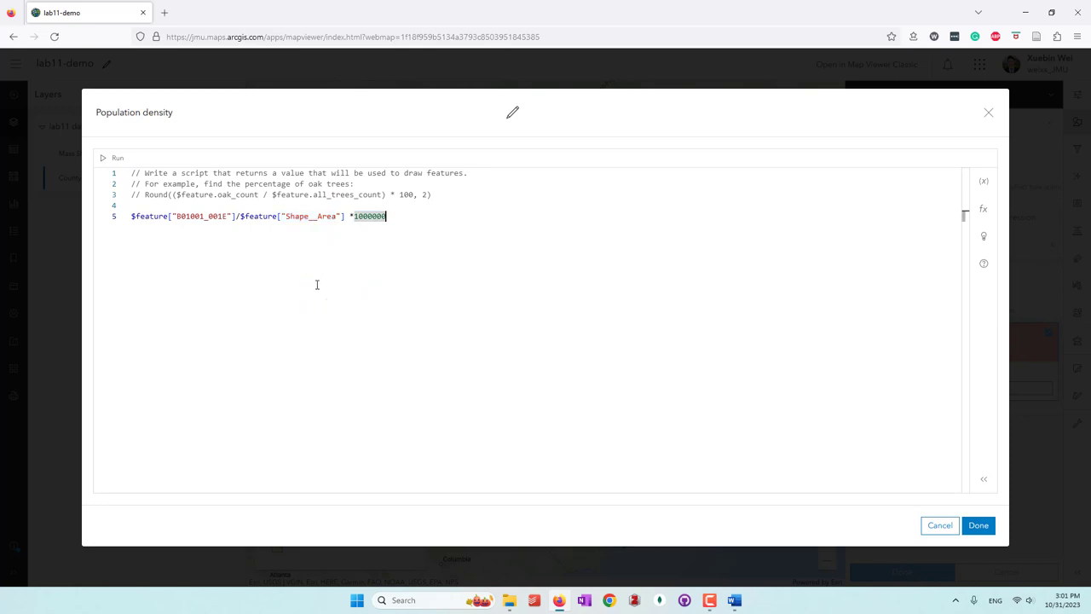
left_click(367, 216)
left_click(517, 346)
left_click(115, 160)
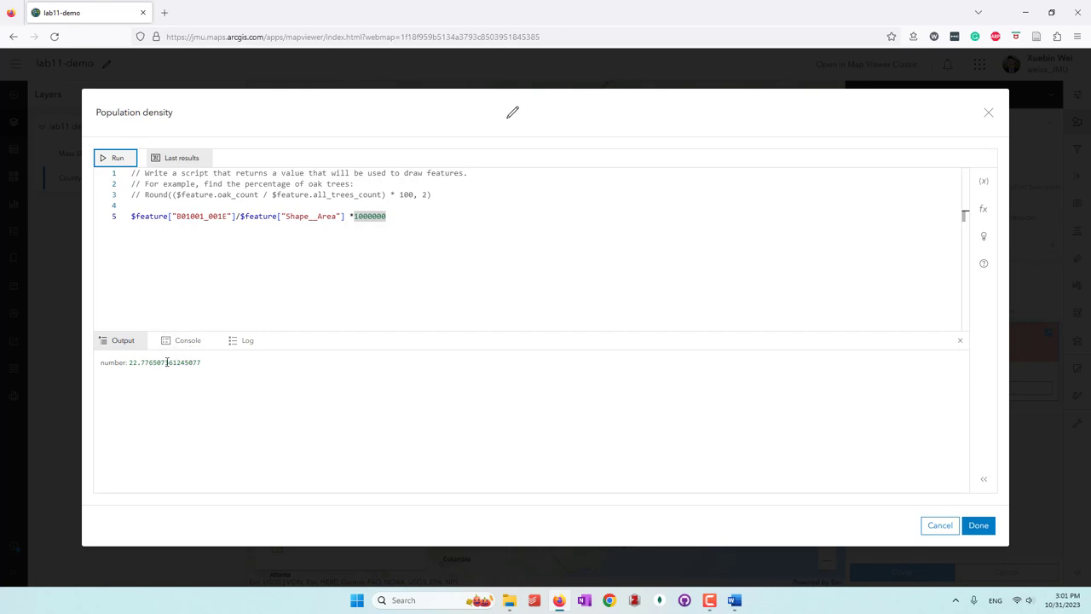
left_click(980, 526)
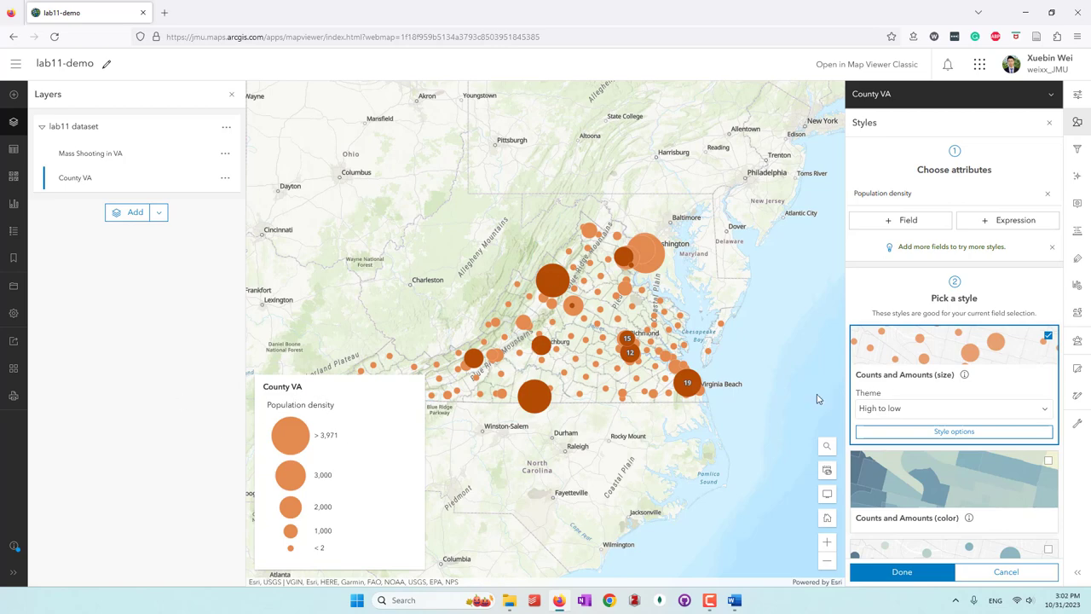
Style County VA by population density with Counts and Amounts (color) and the Above and below theme
scroll(944, 385, "down", 3)
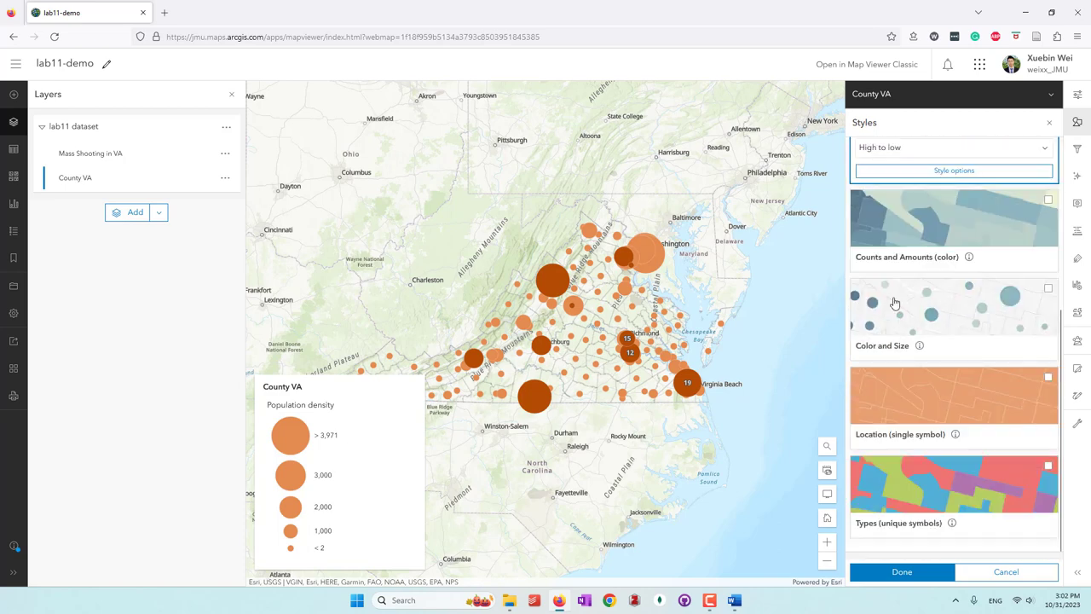
left_click(937, 228)
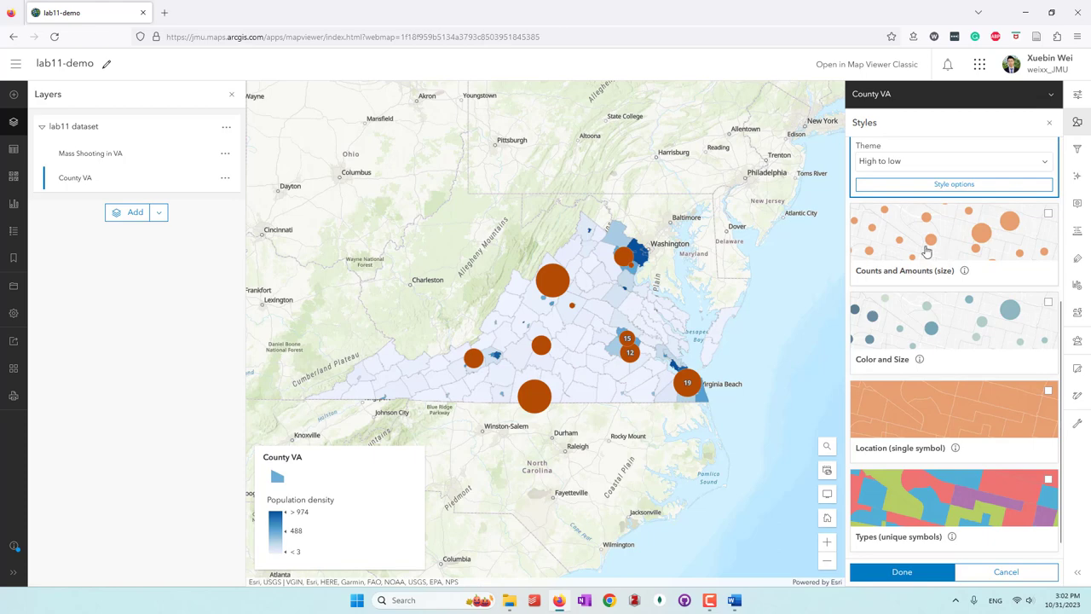
scroll(926, 250, "up", 3)
left_click(916, 409)
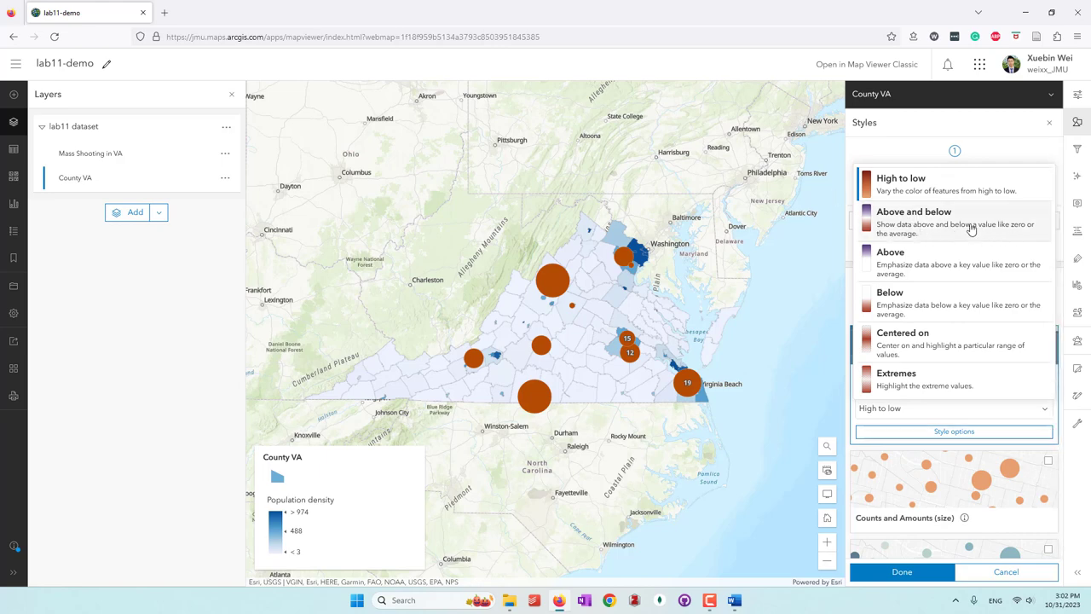
left_click(944, 228)
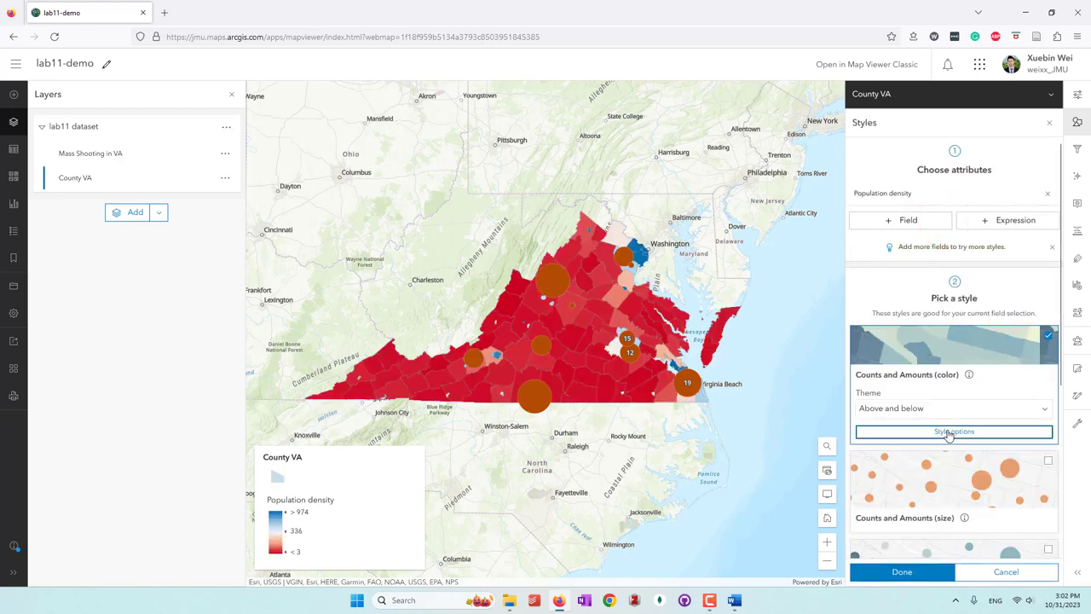
Compare color ramps for the County VA fill and apply the gray-to-green ramp in the symbol style
left_click(947, 431)
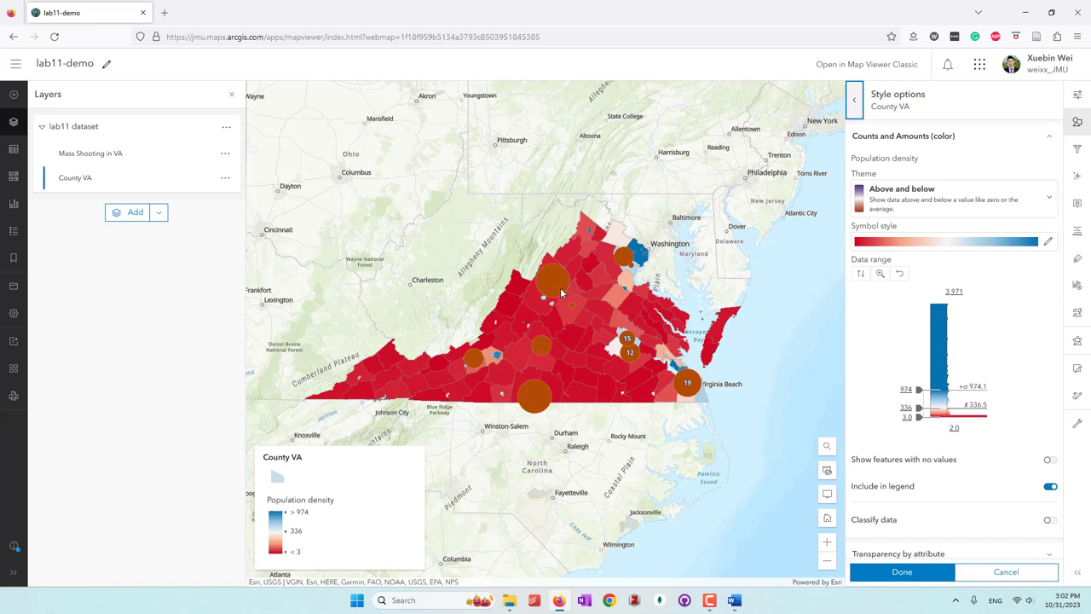
left_click(1048, 242)
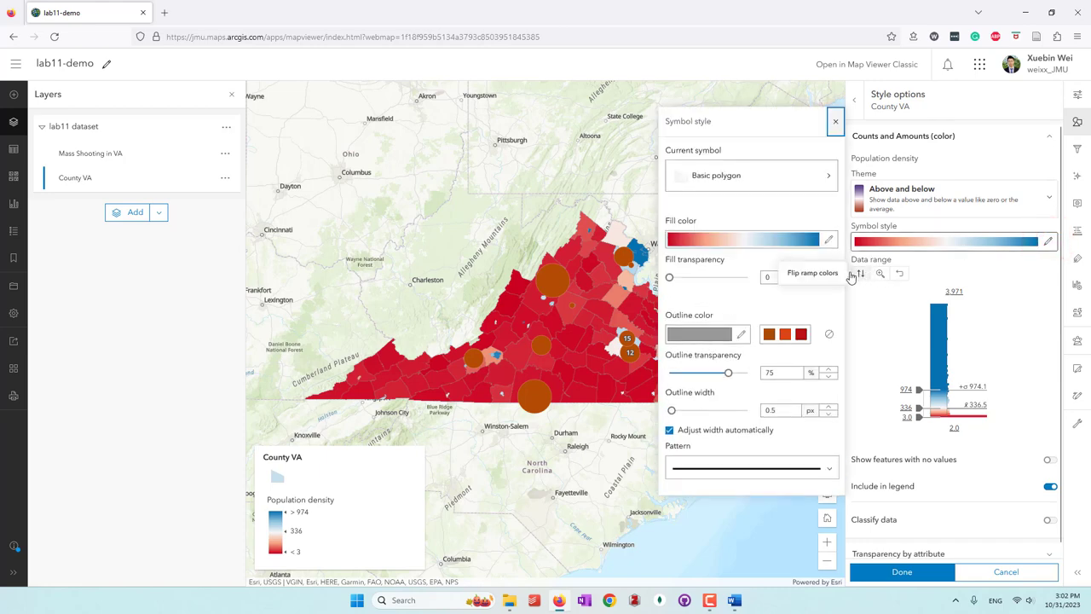
left_click(829, 240)
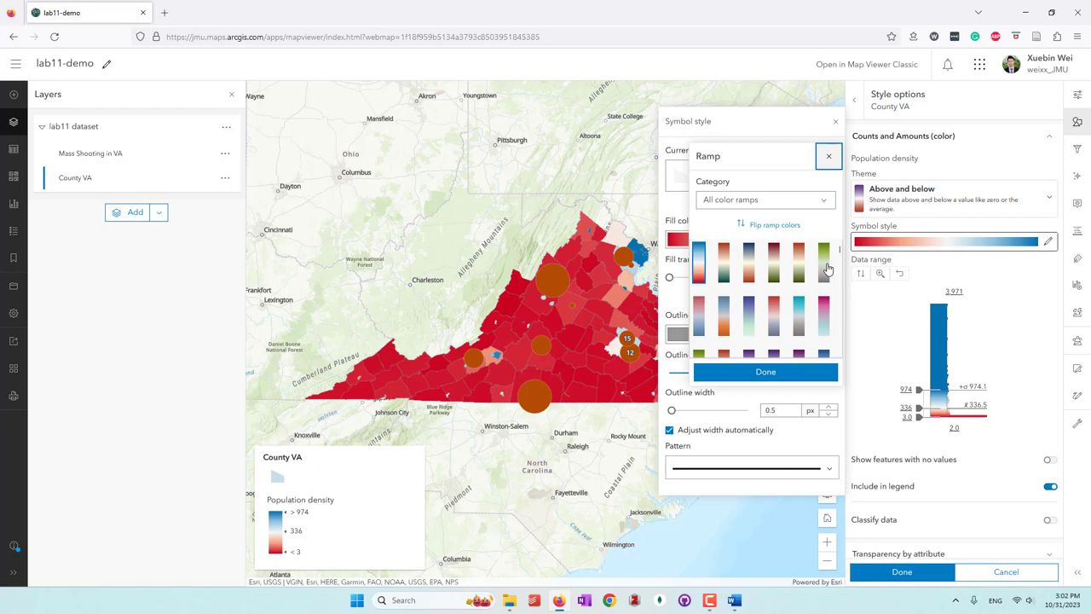
left_click(825, 264)
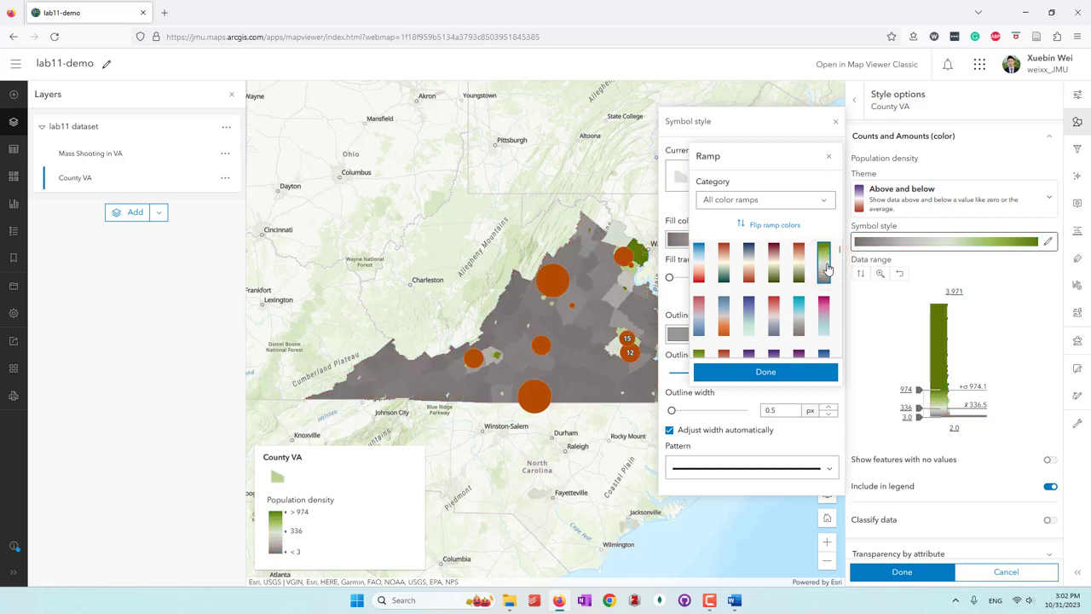
scroll(781, 264, "down", 2)
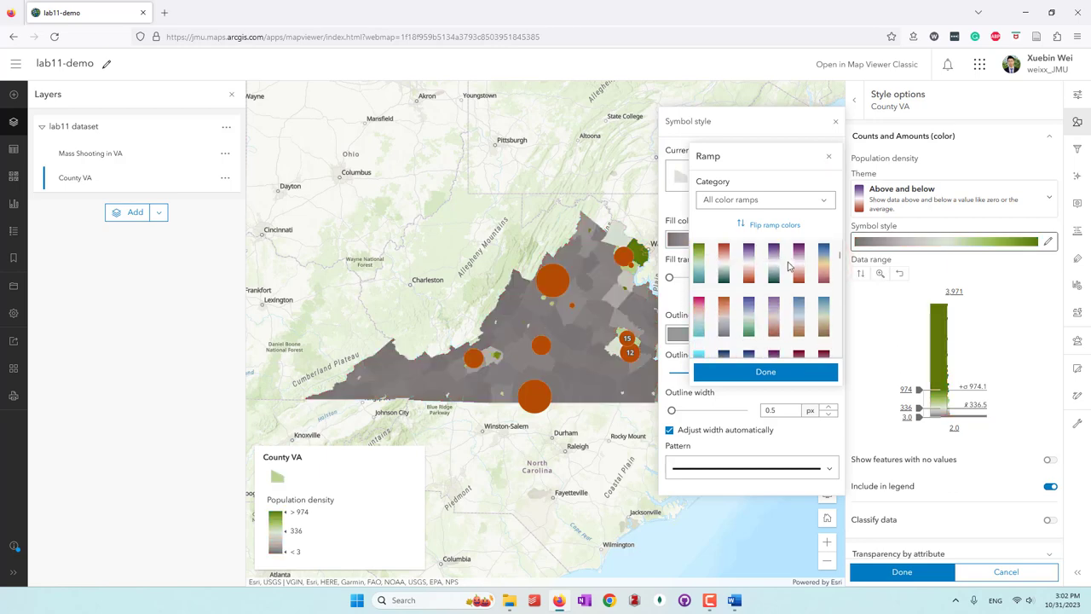
left_click(827, 324)
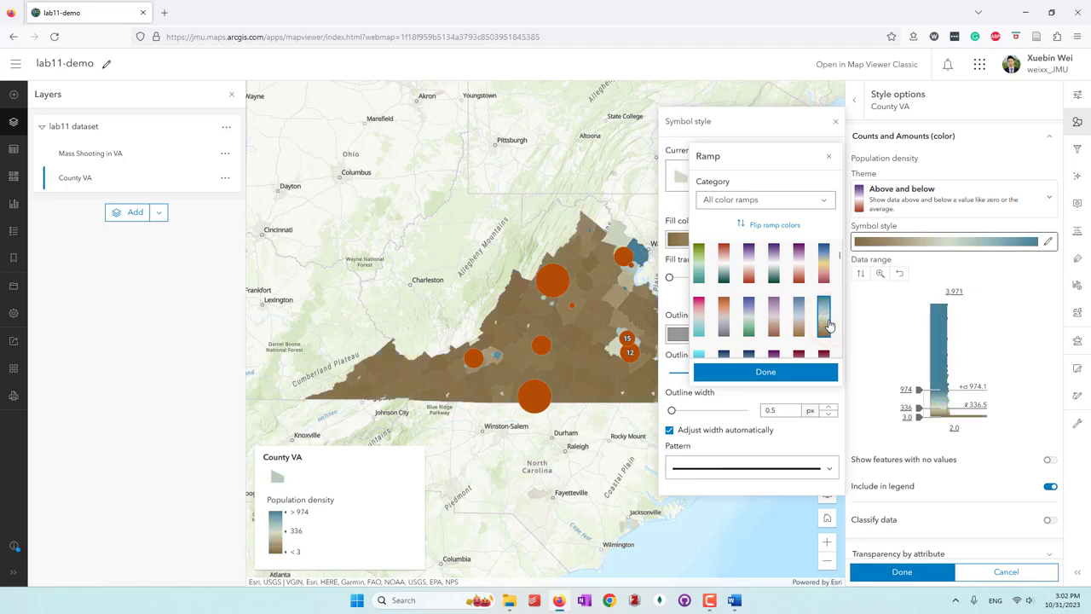
scroll(826, 328, "down", 4)
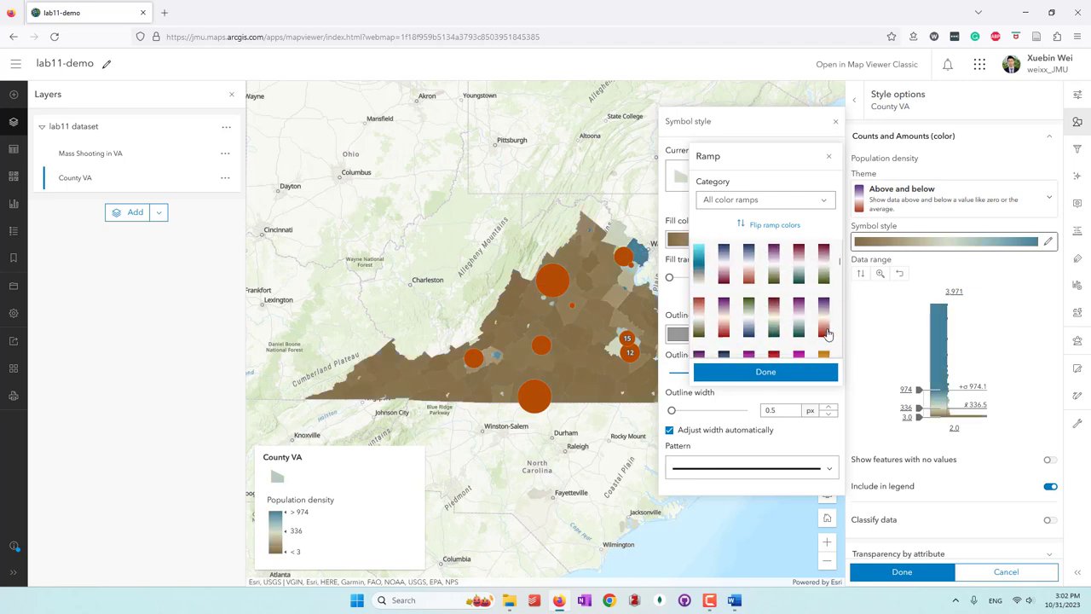
scroll(824, 336, "down", 5)
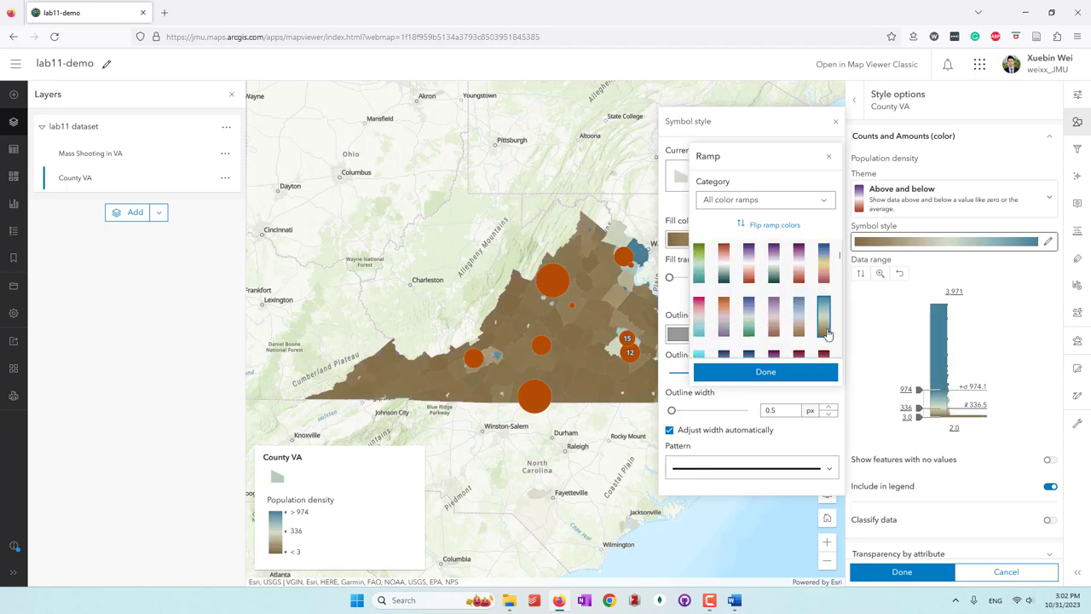
left_click(823, 266)
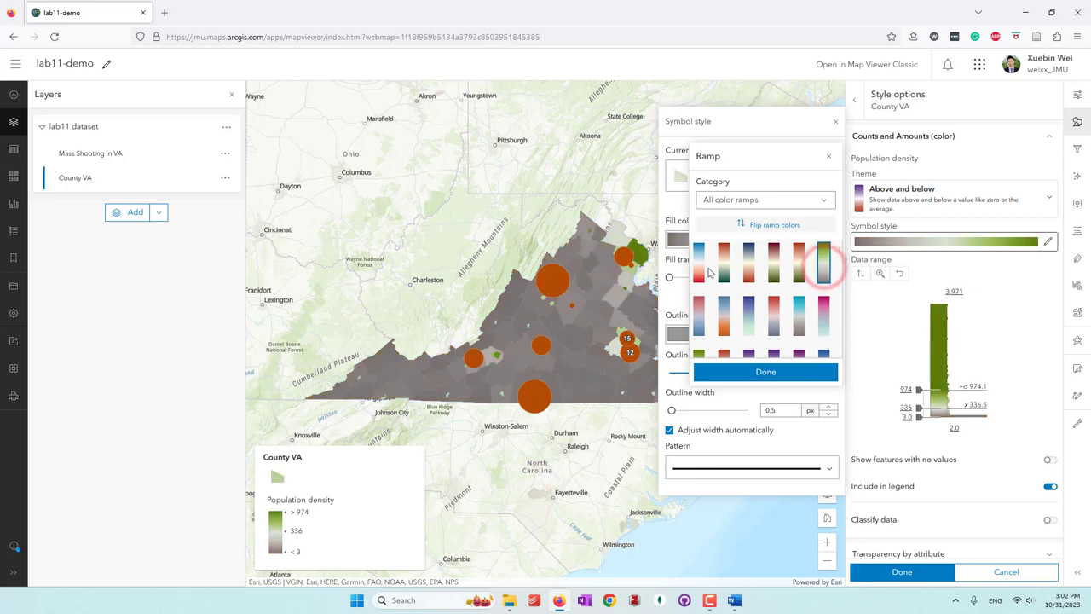
left_click(765, 372)
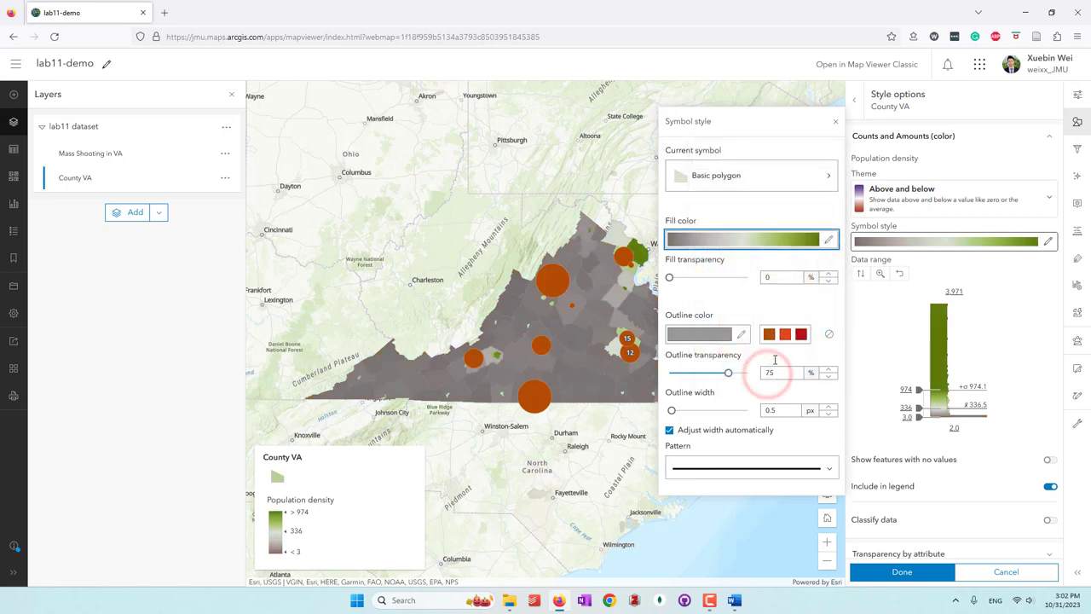
left_click(1027, 353)
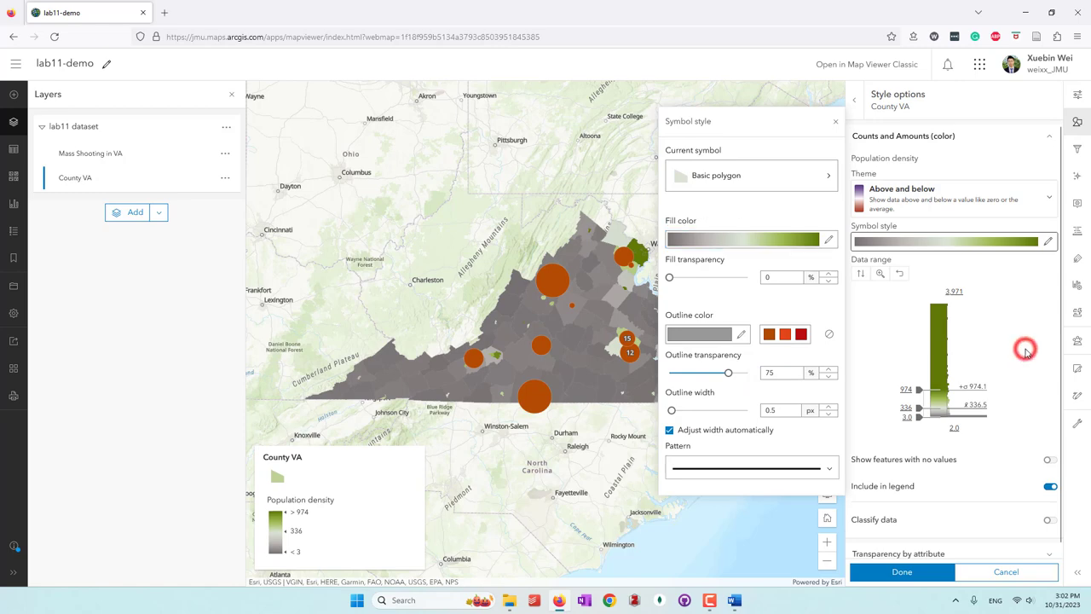
left_click(836, 121)
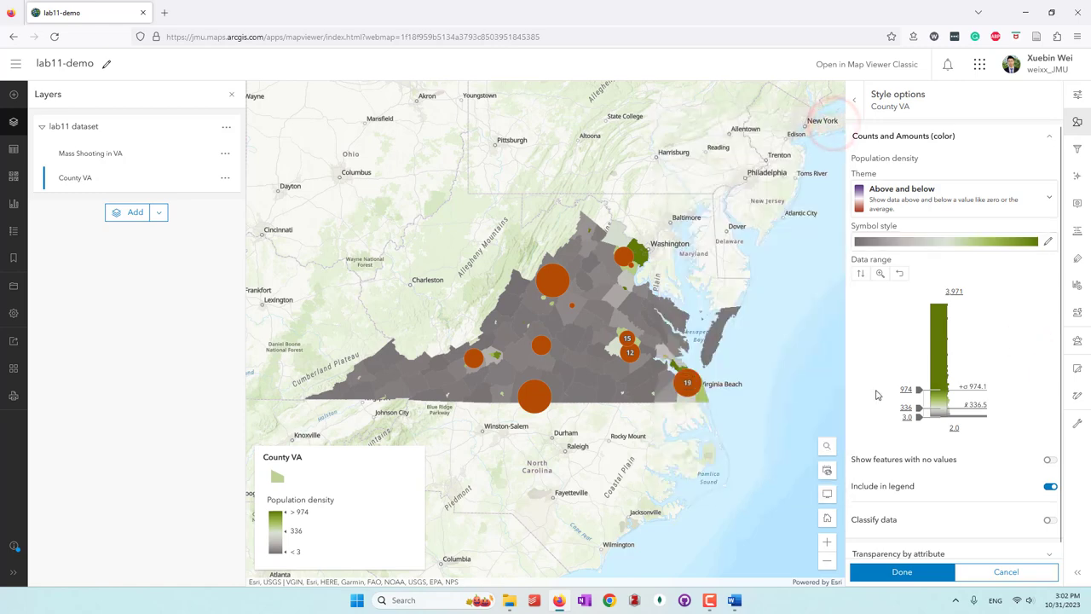
scroll(963, 409, "down", 1)
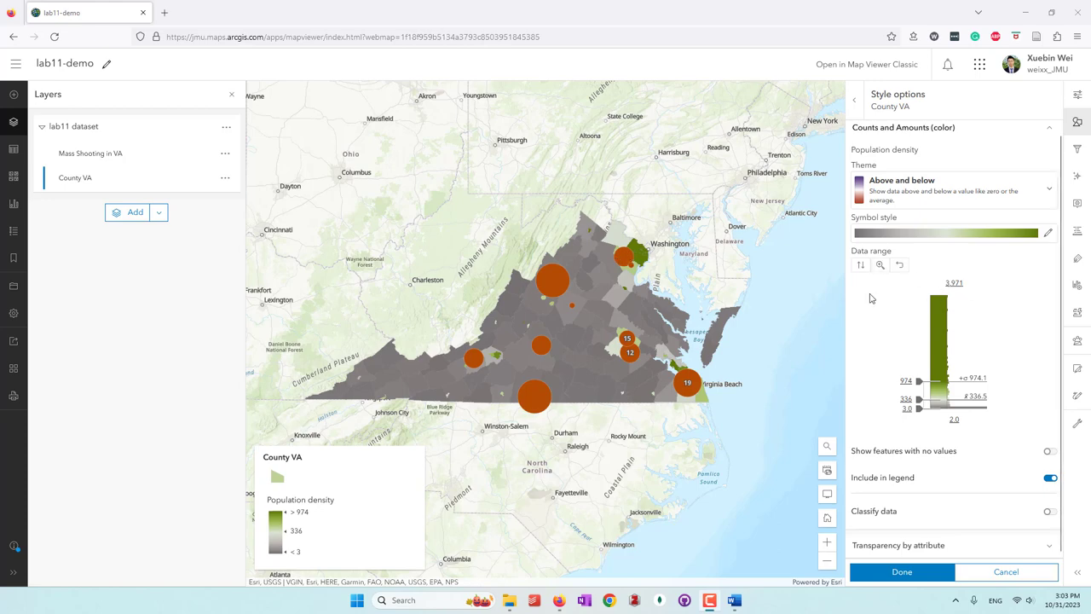
Check the population density colors on the map and save the County VA style
scroll(657, 252, "up", 1)
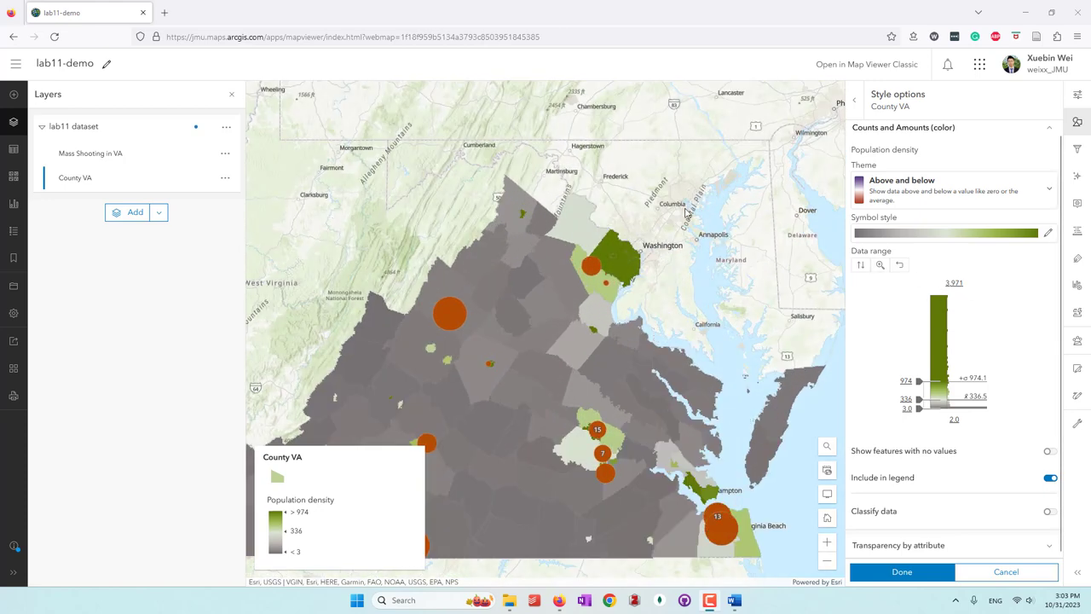
scroll(685, 213, "down", 1)
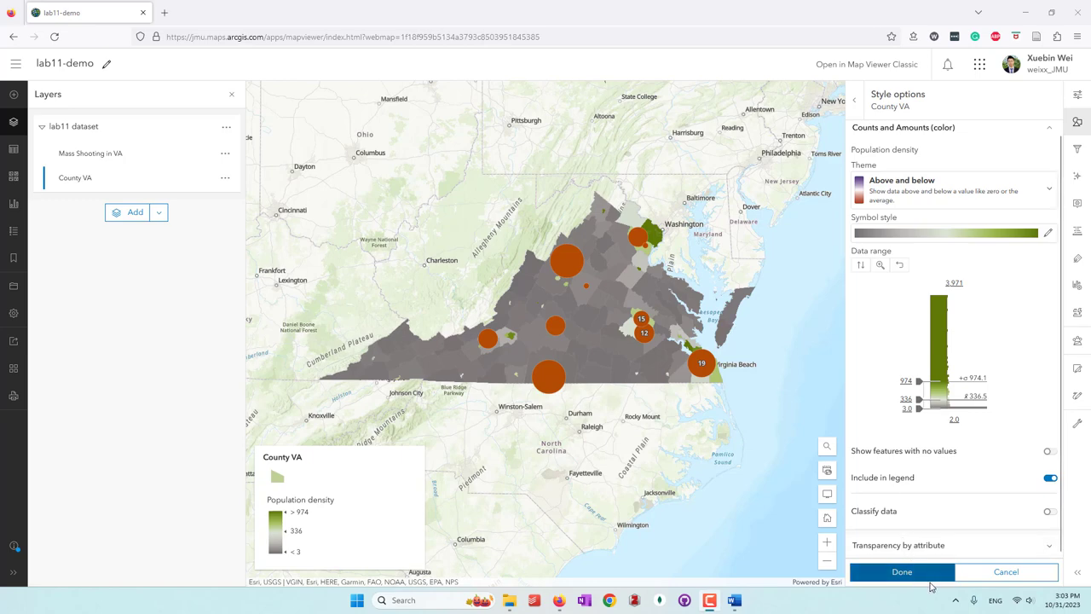
left_click(915, 578)
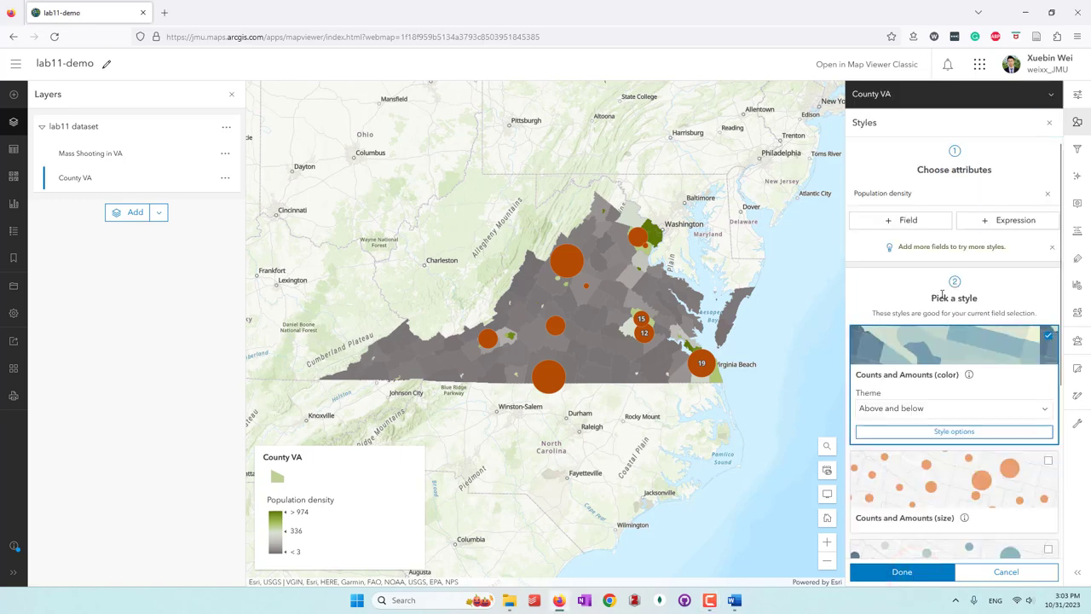
left_click(905, 572)
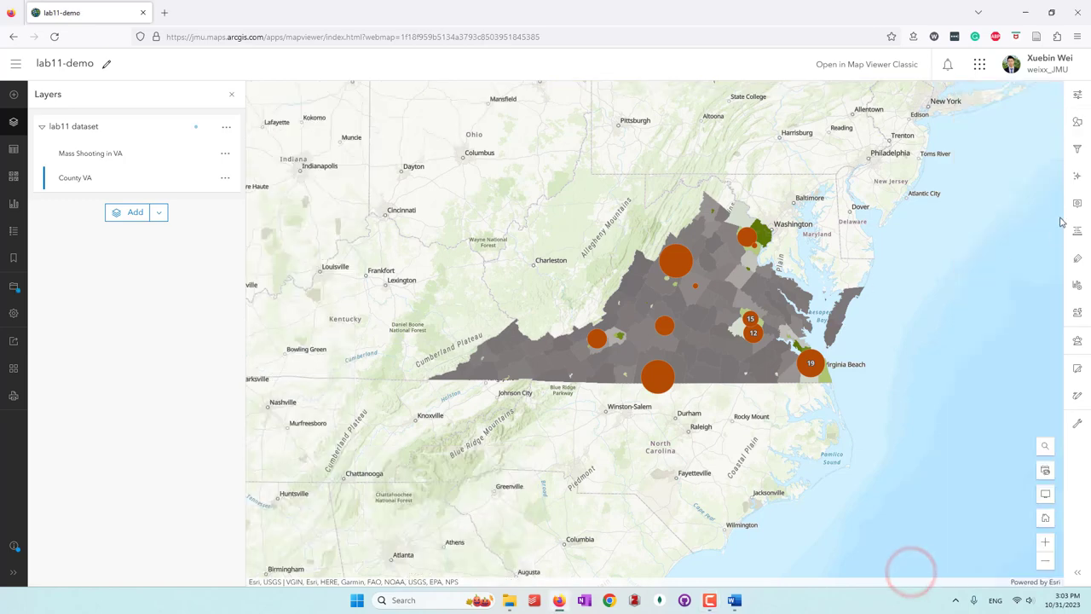
Try the Drop shadow and Blur effects on the whole County VA layer
left_click(1076, 179)
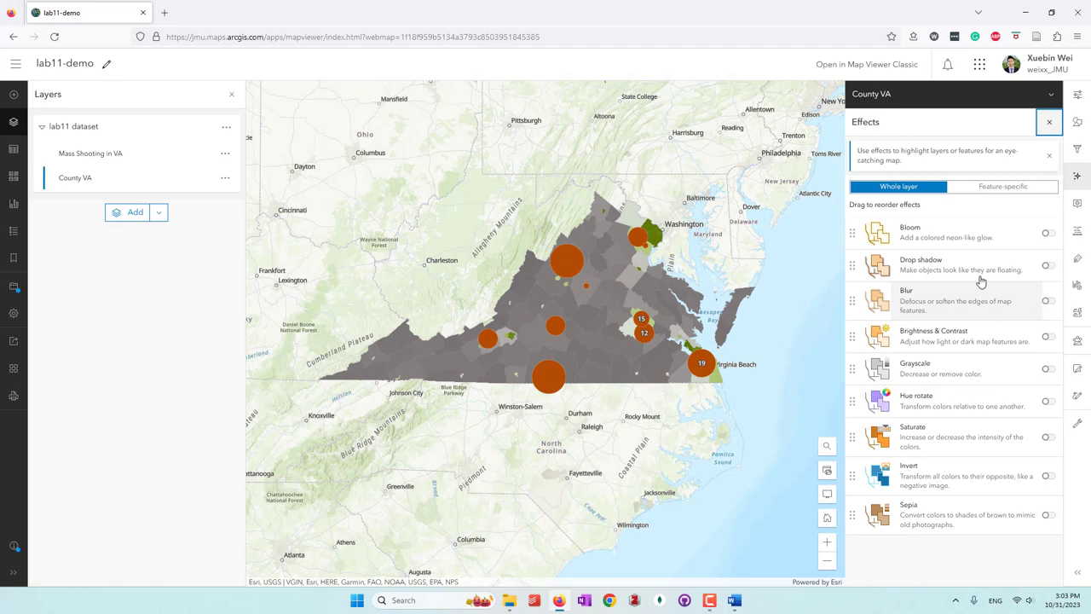
left_click(1048, 267)
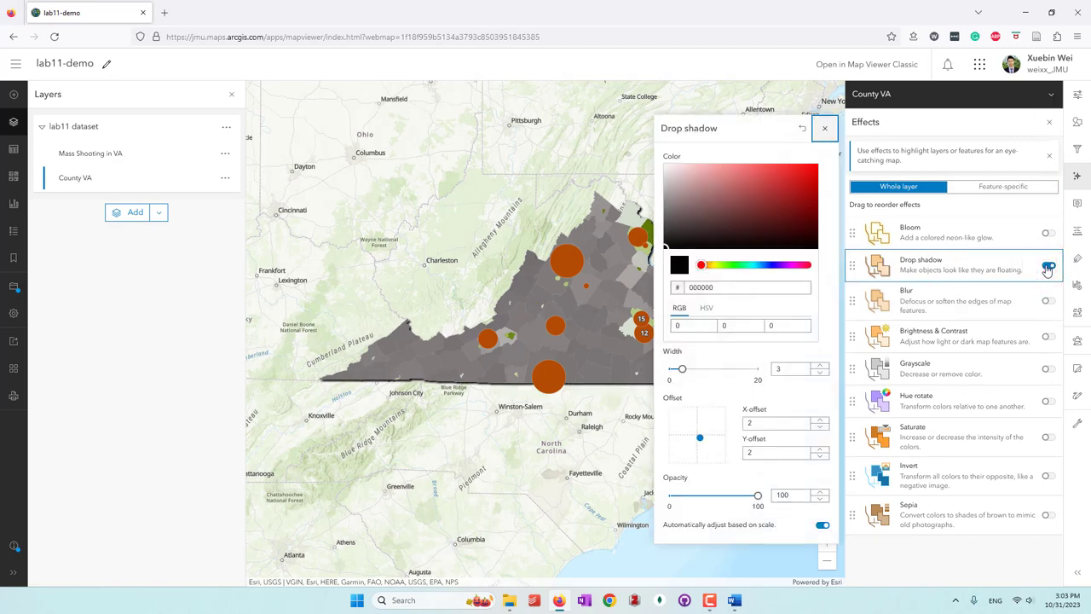
left_click(1047, 266)
left_click(1048, 303)
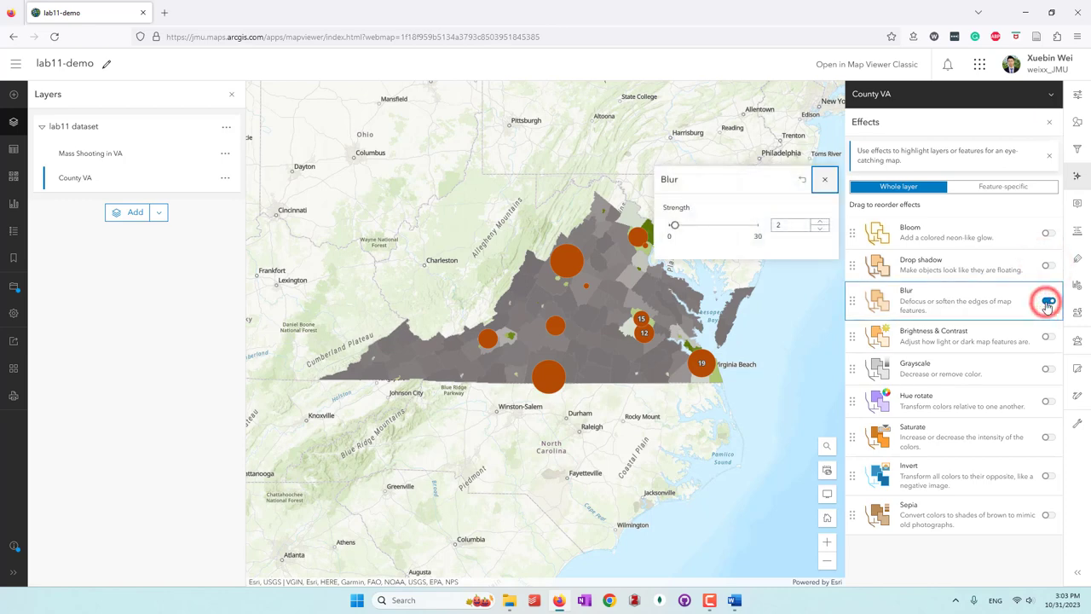
left_click(1047, 302)
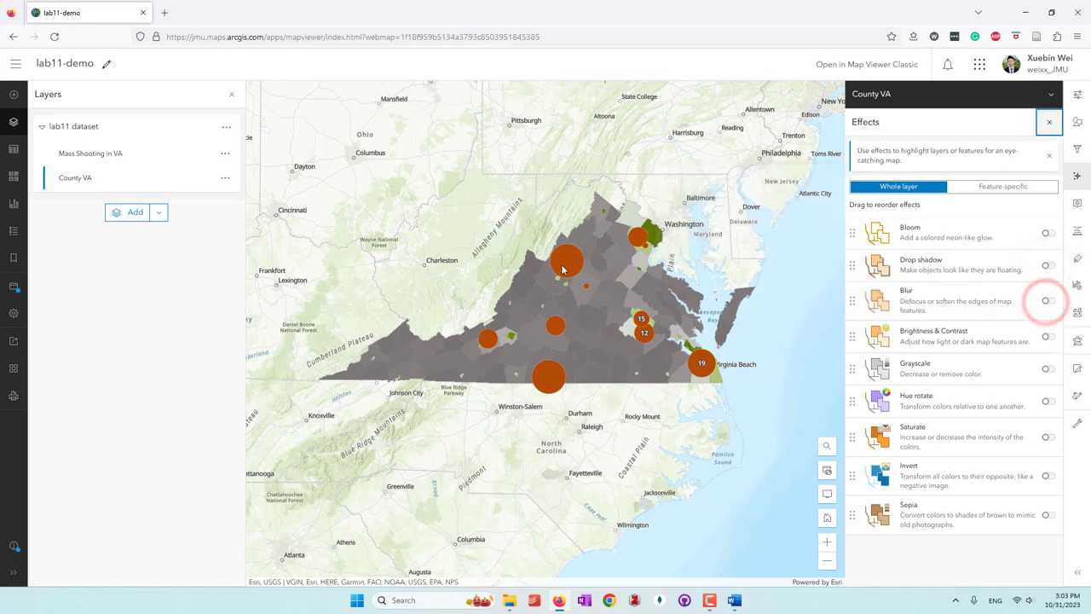
Apply a feature-specific Strong Drop Shadow effect to the counties whose Total Population is greater than 64530
left_click(1005, 188)
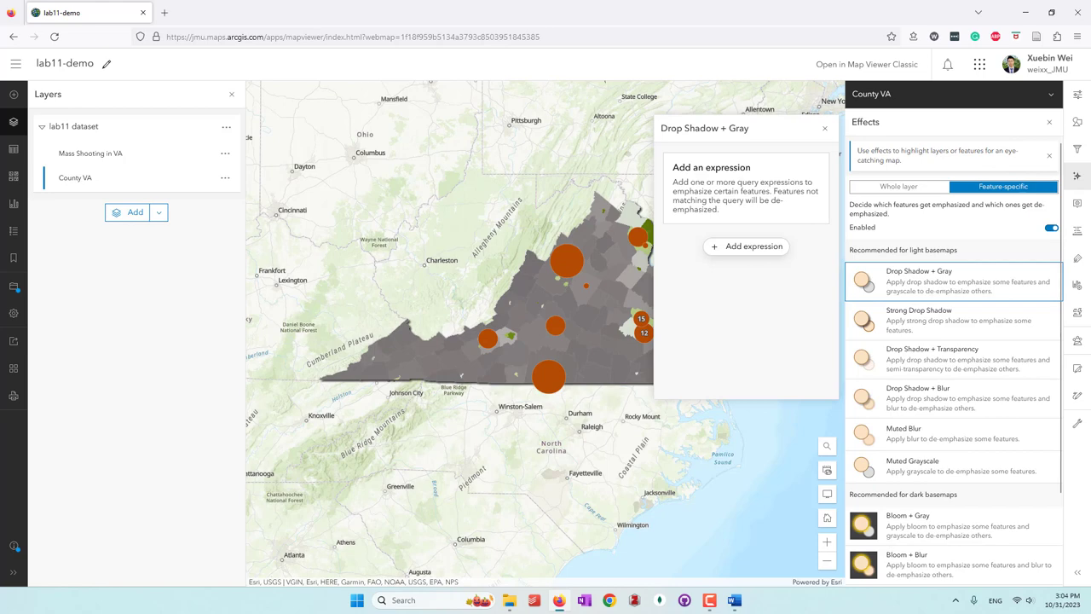
left_click(917, 324)
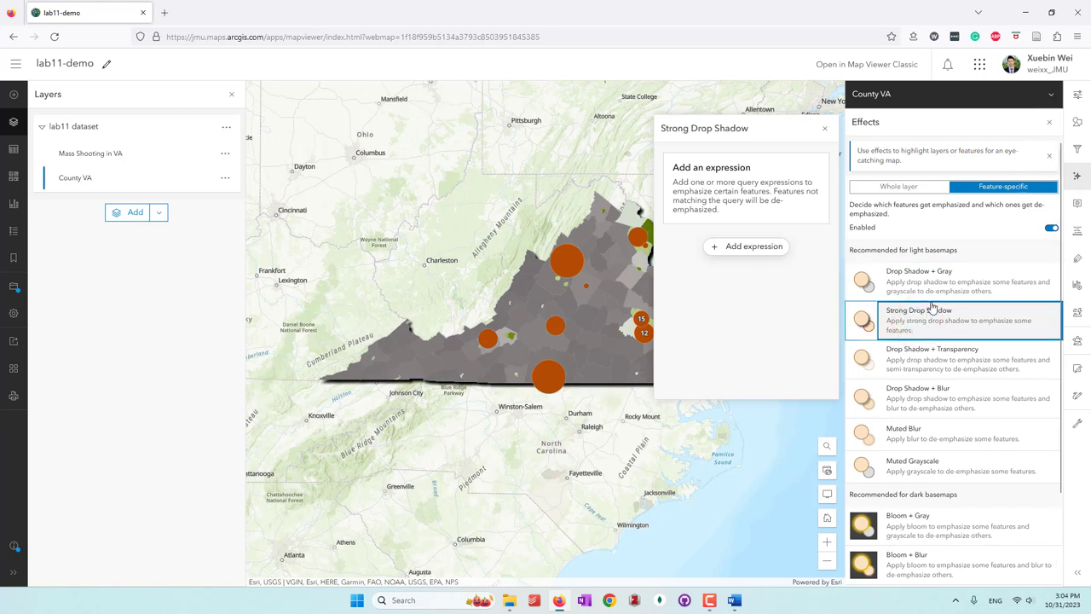
left_click(756, 248)
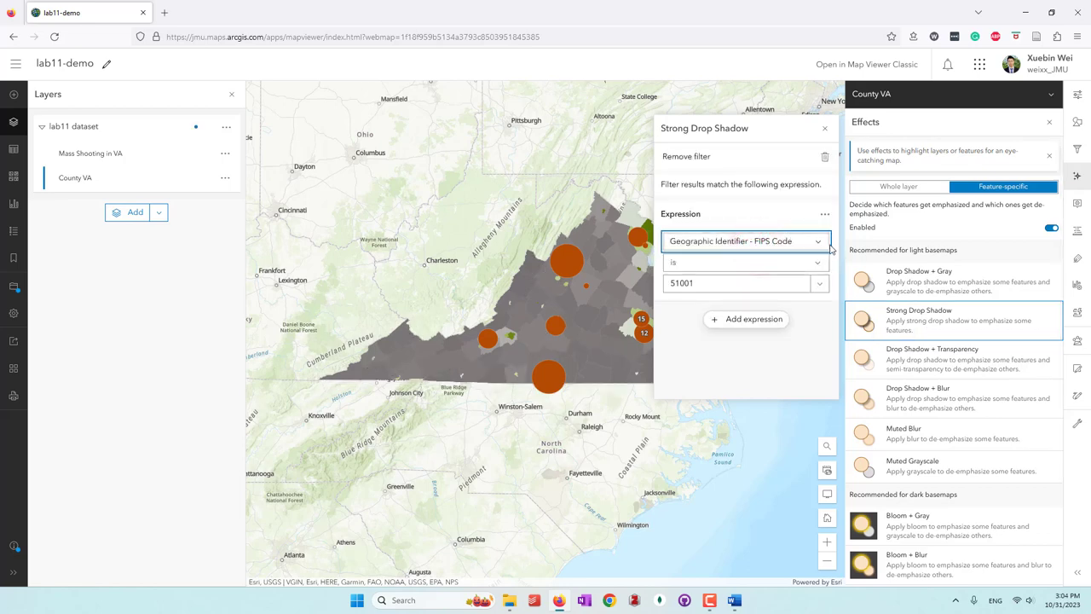
left_click(819, 245)
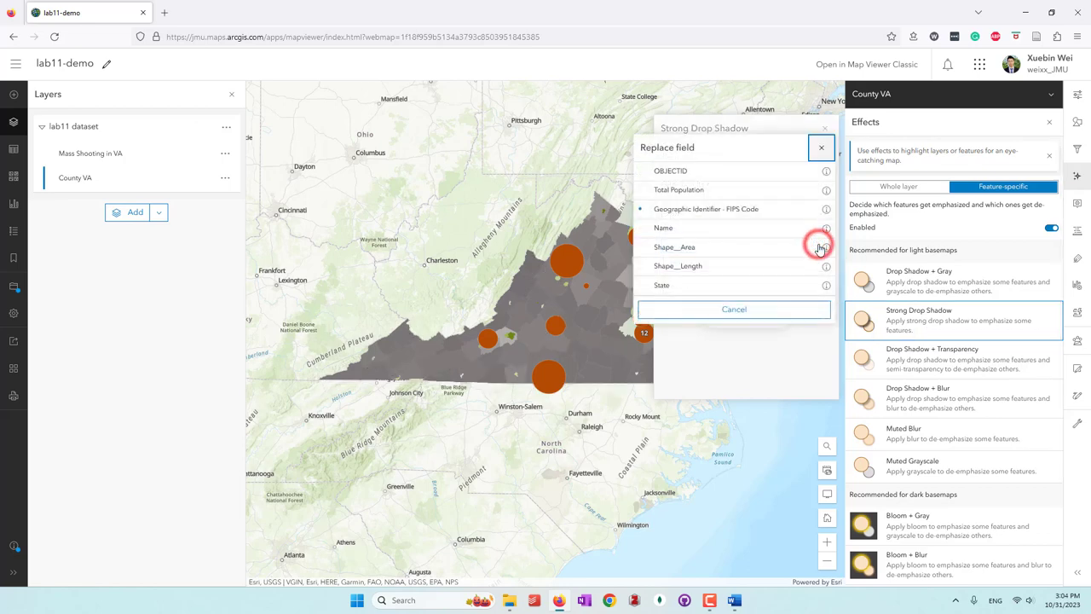
left_click(673, 189)
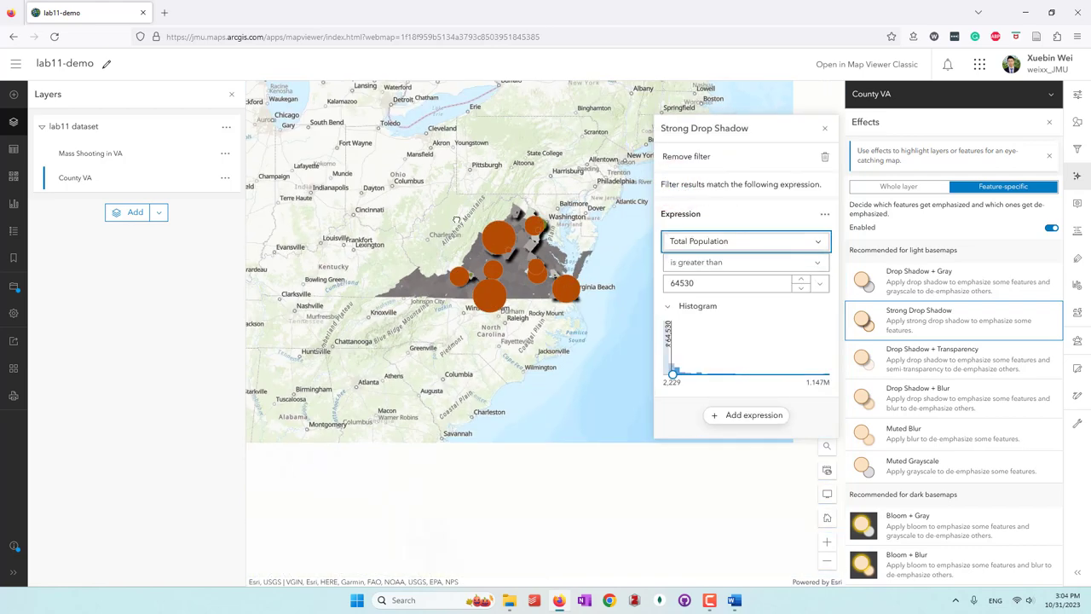
left_click_drag(431, 220, 405, 202)
scroll(389, 189, "up", 1)
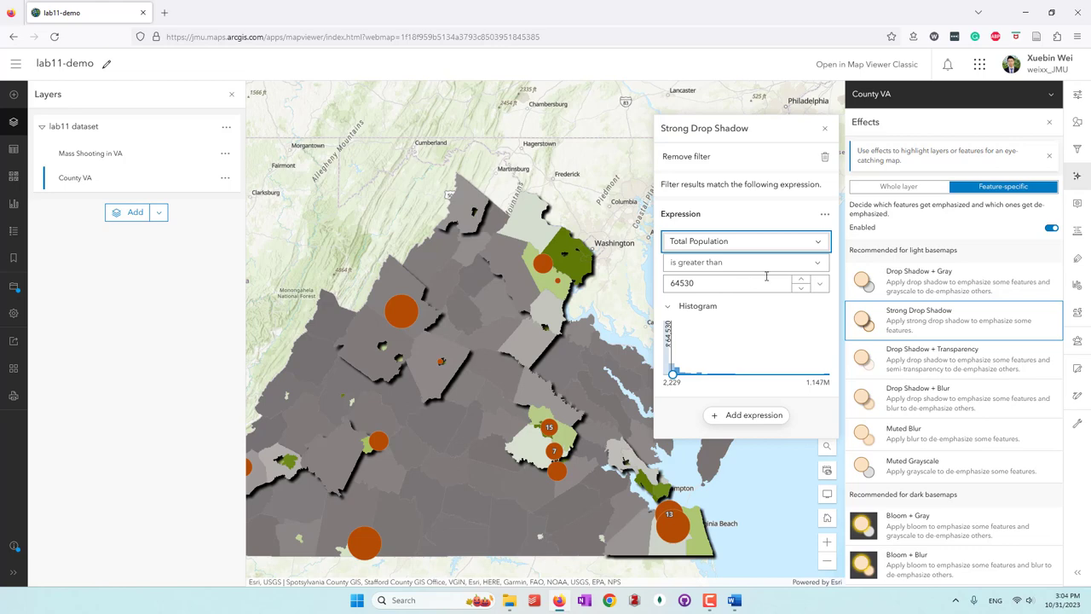
scroll(550, 260, "down", 2)
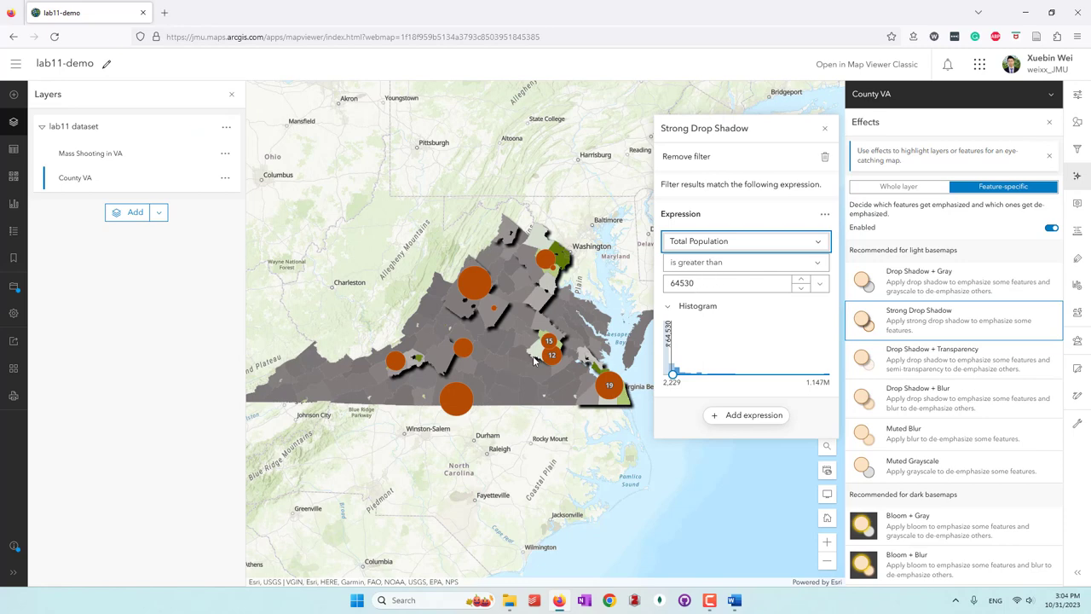
left_click(827, 130)
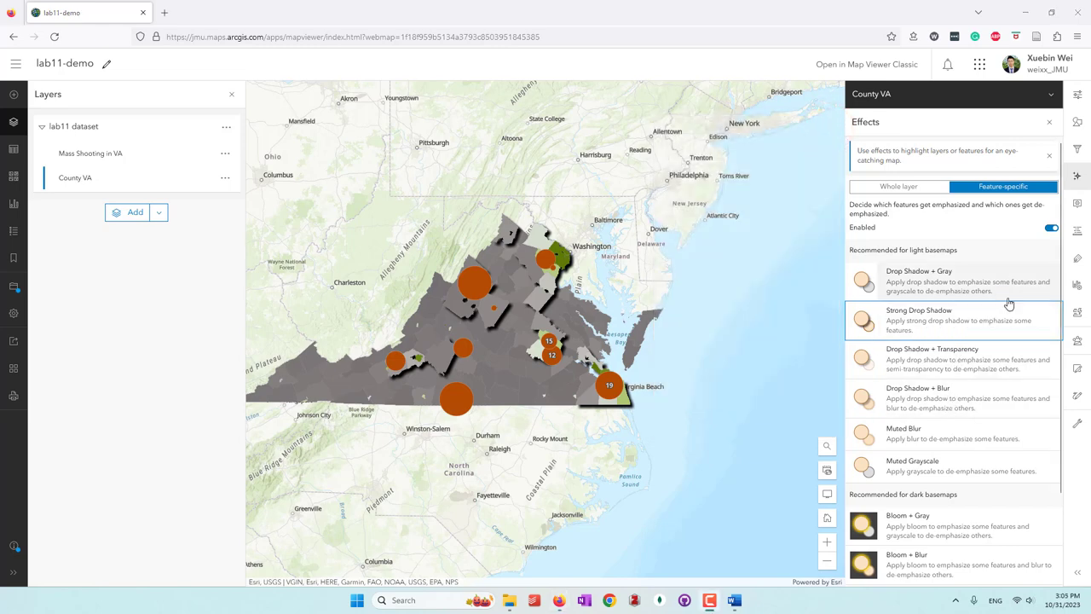
Add a label class to the County VA layer using the Name field and check the labels at different scales
left_click(1078, 259)
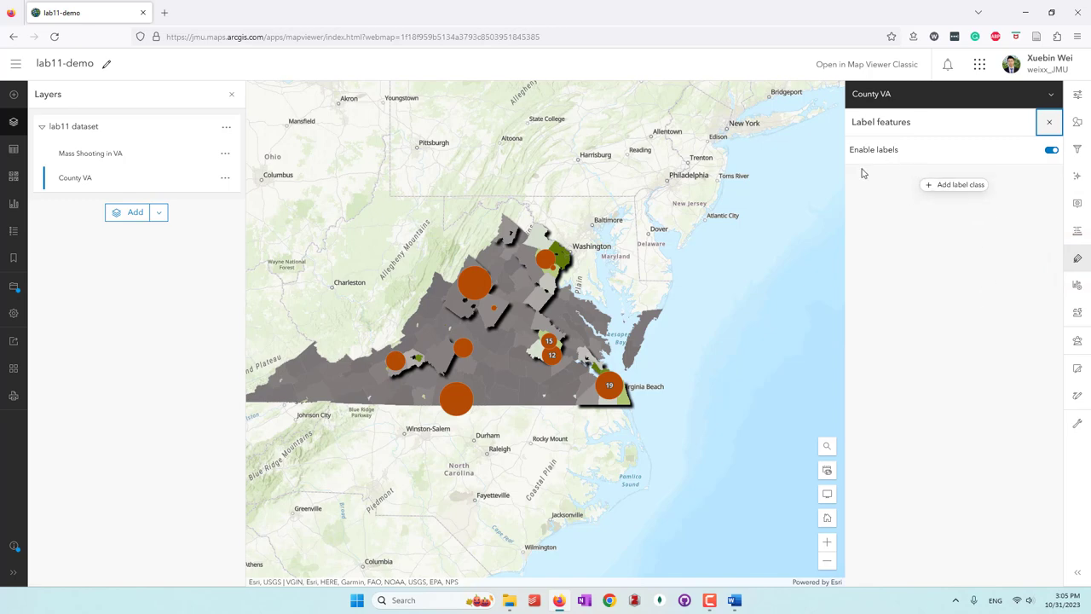
left_click_drag(378, 288, 410, 283)
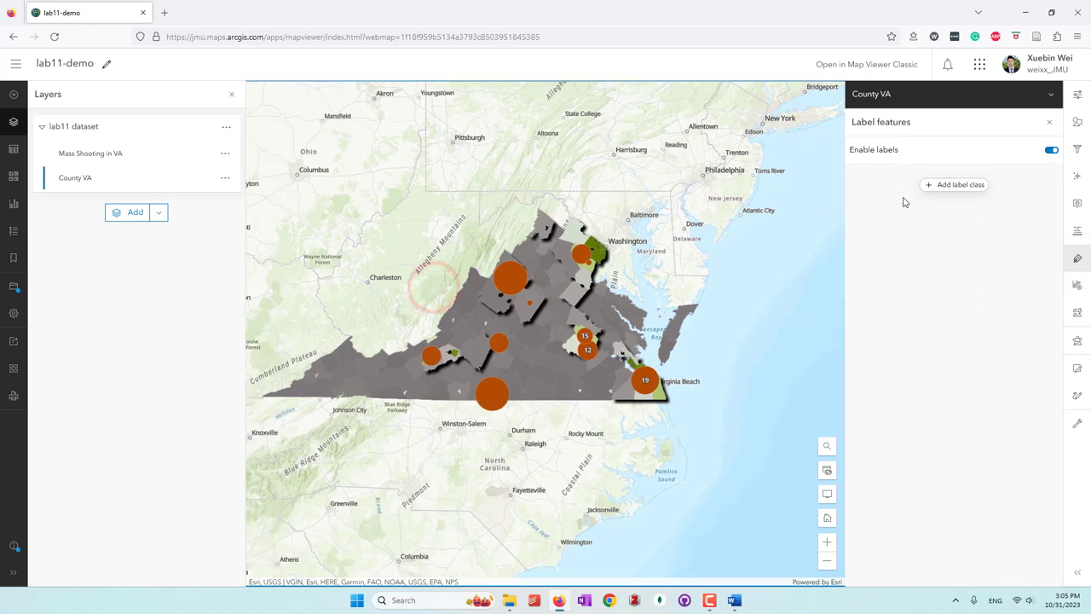
left_click(957, 185)
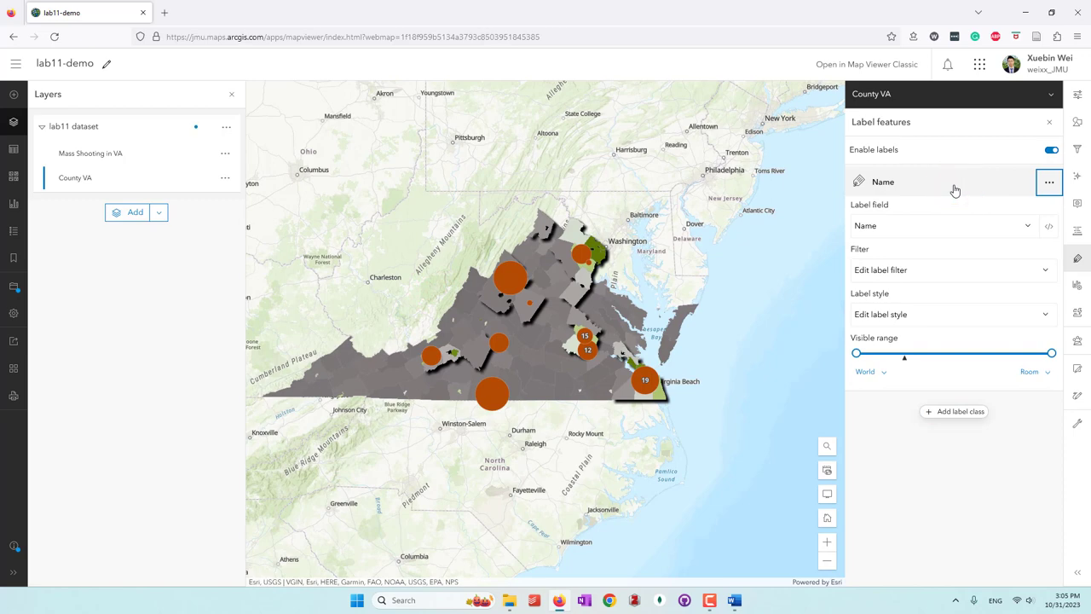
left_click(901, 226)
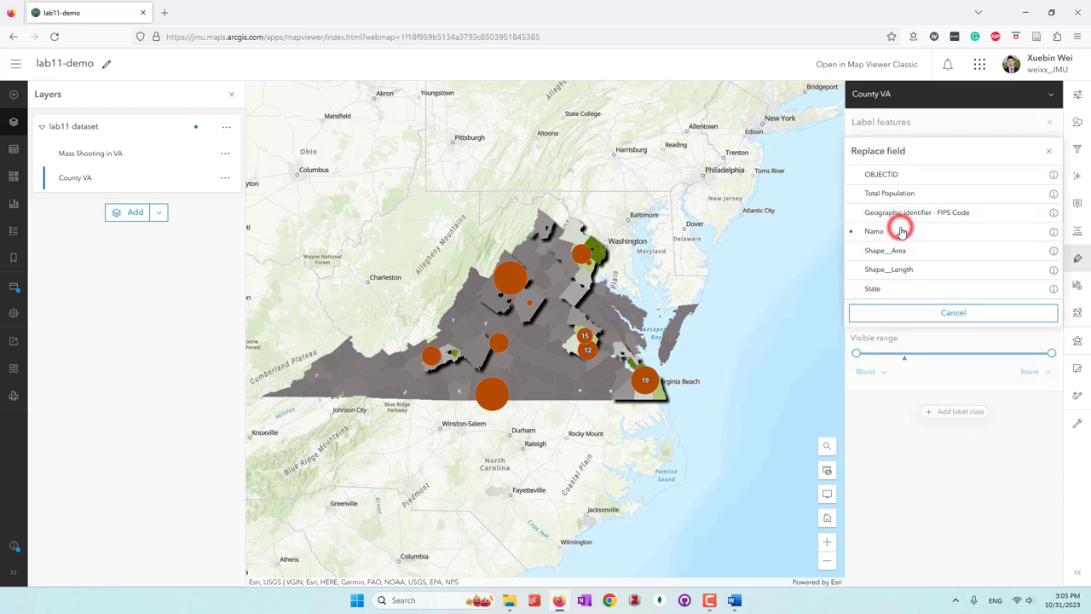
left_click(928, 502)
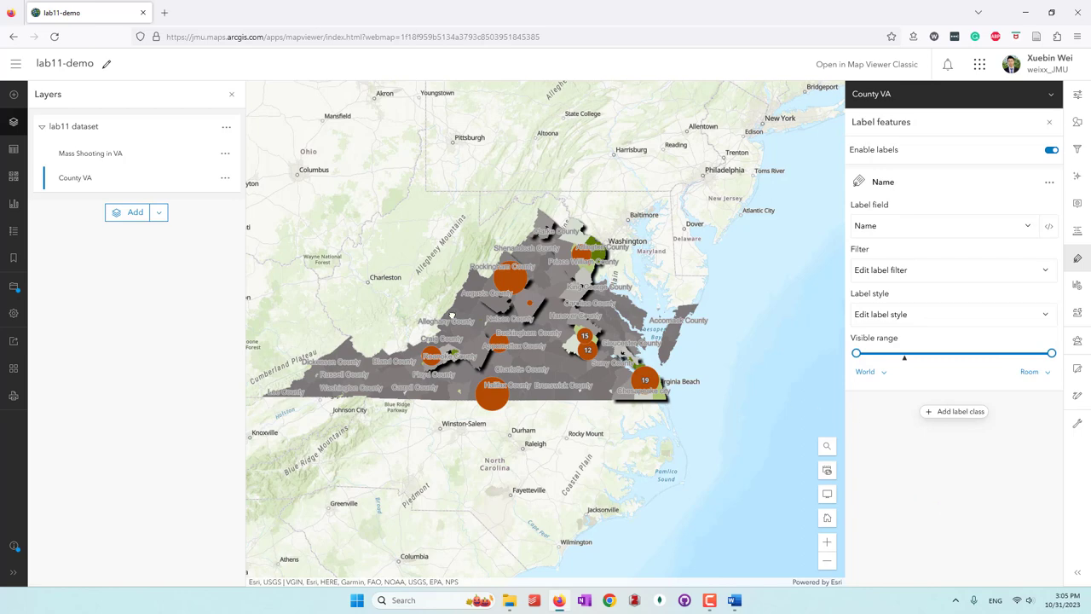
scroll(453, 316, "up", 2)
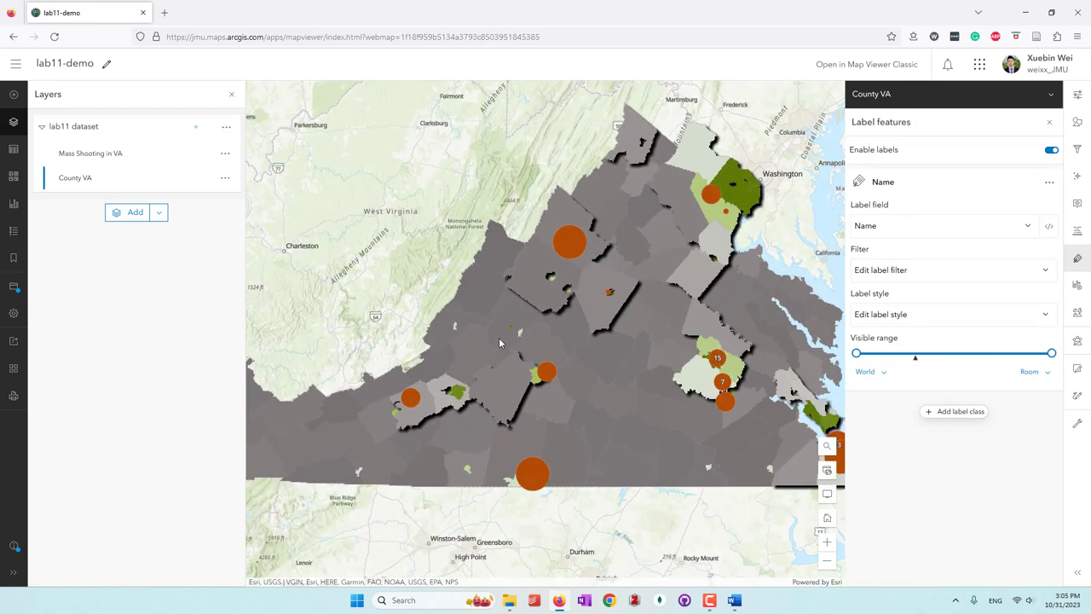
scroll(626, 373, "down", 2)
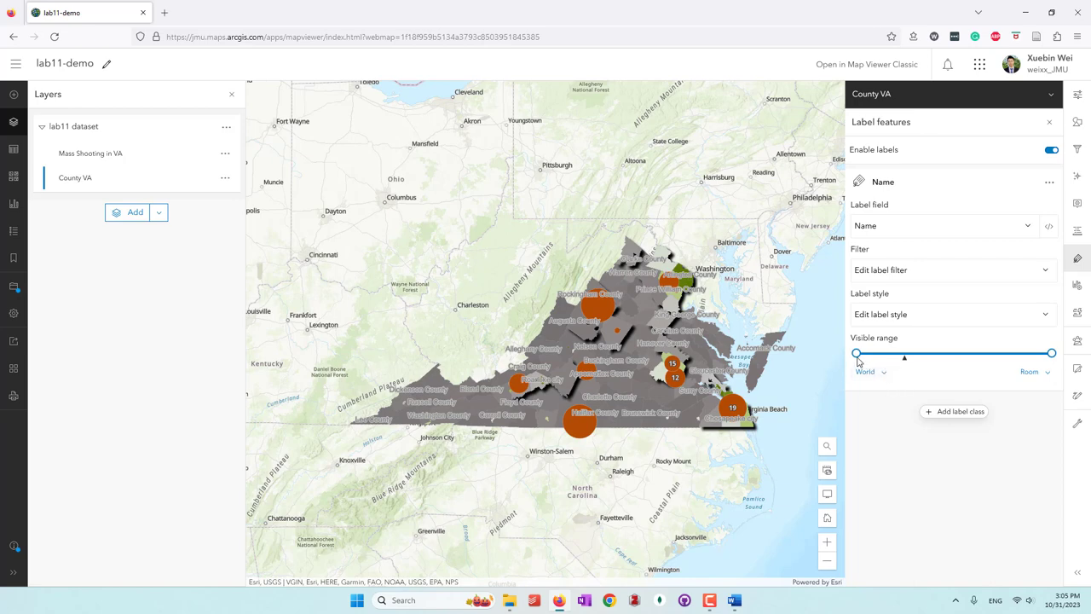
Try State as the zoomed-out limit of the county labels' visible range, set it to States and test it on the map
left_click_drag(857, 353, 910, 353)
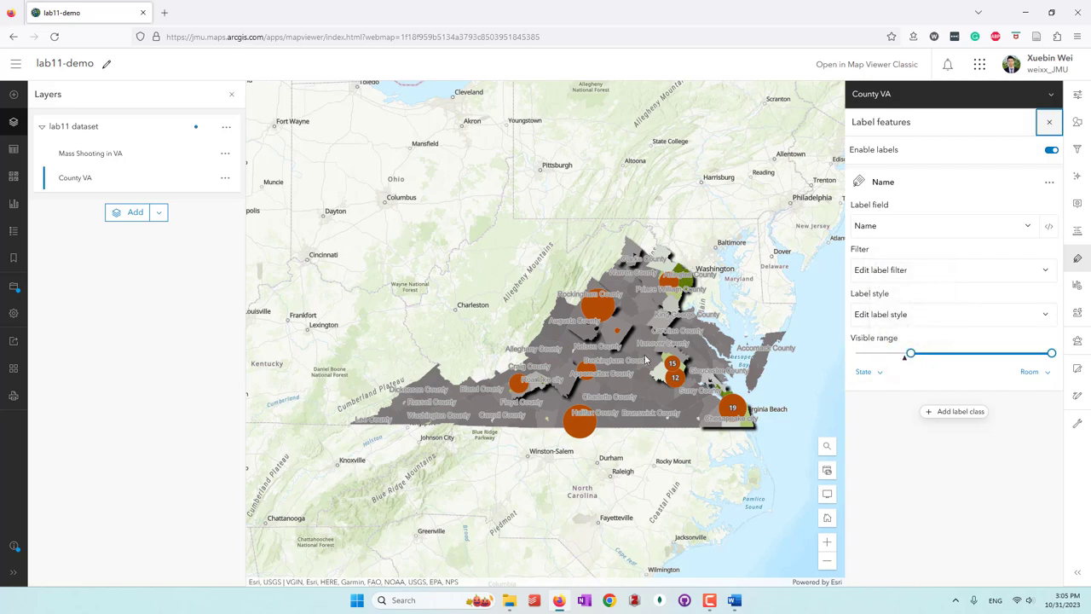
scroll(645, 359, "up", 2)
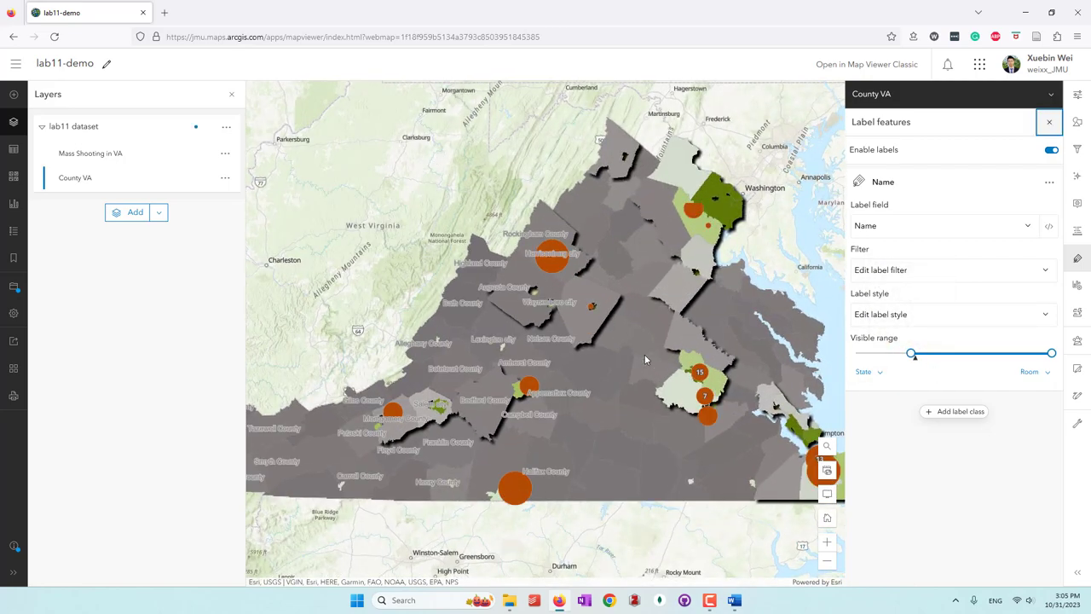
scroll(645, 353, "down", 2)
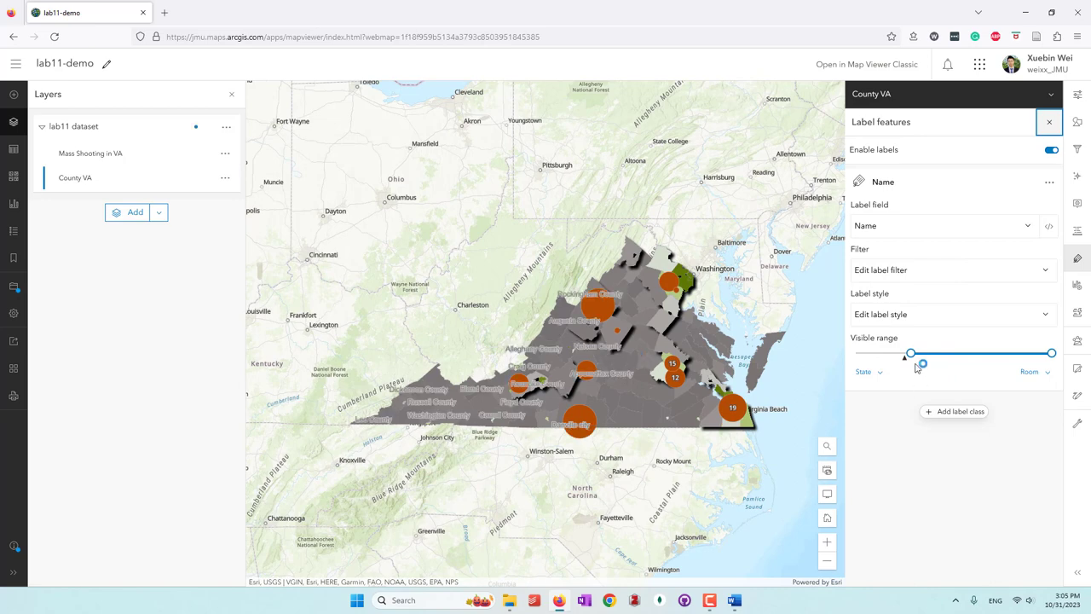
scroll(761, 372, "down", 2)
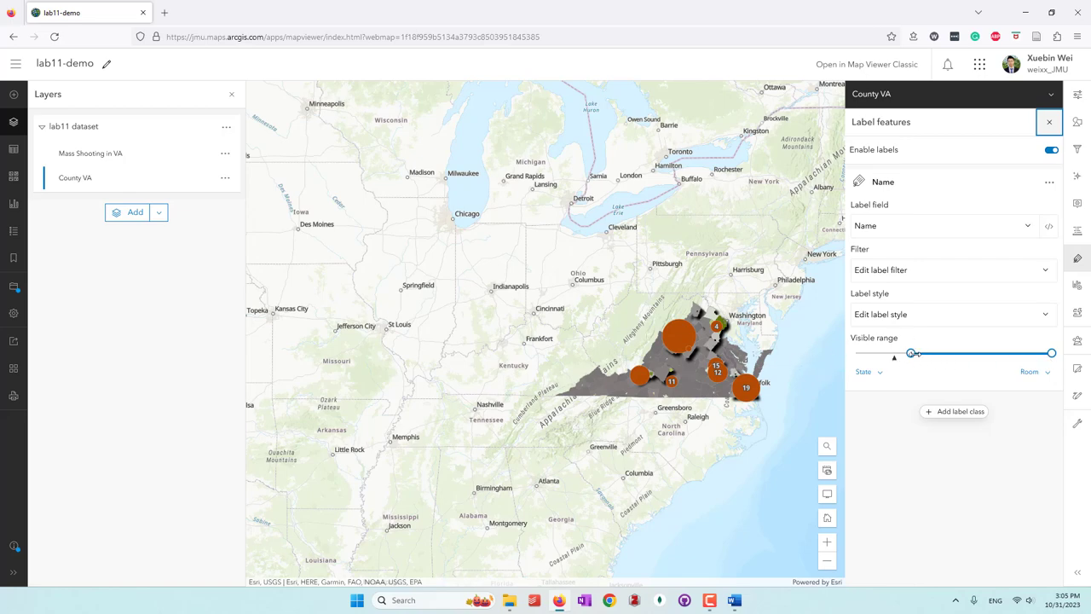
left_click_drag(912, 353, 895, 353)
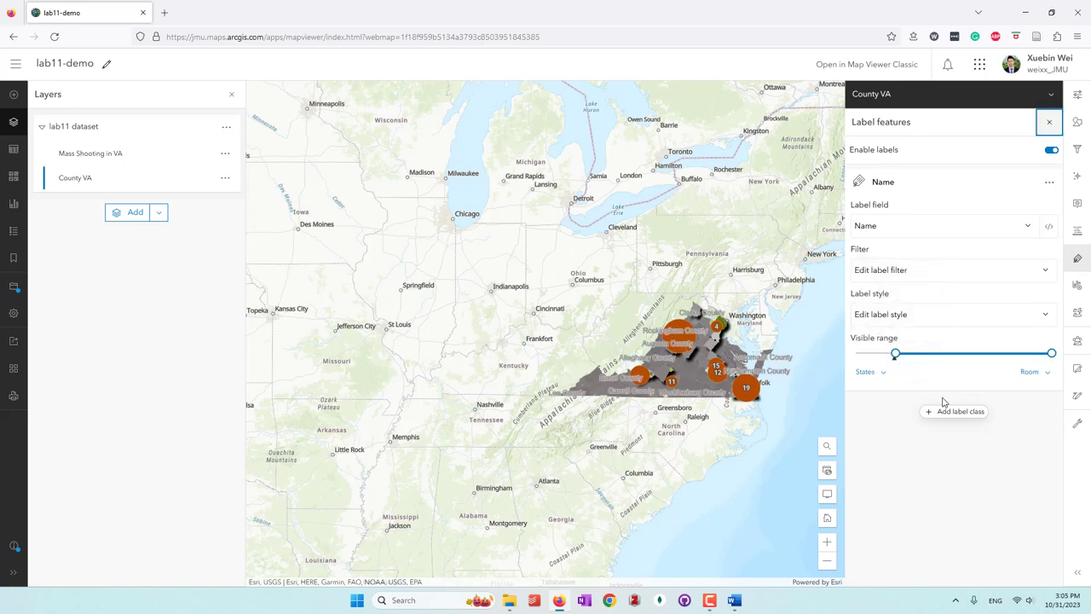
scroll(761, 369, "down", 2)
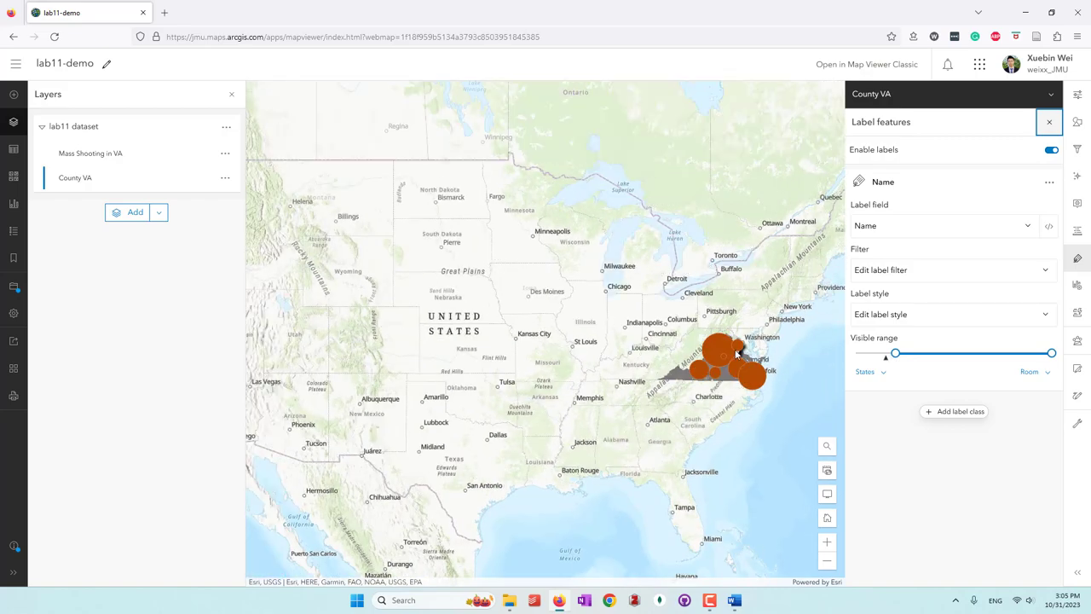
scroll(766, 356, "up", 4)
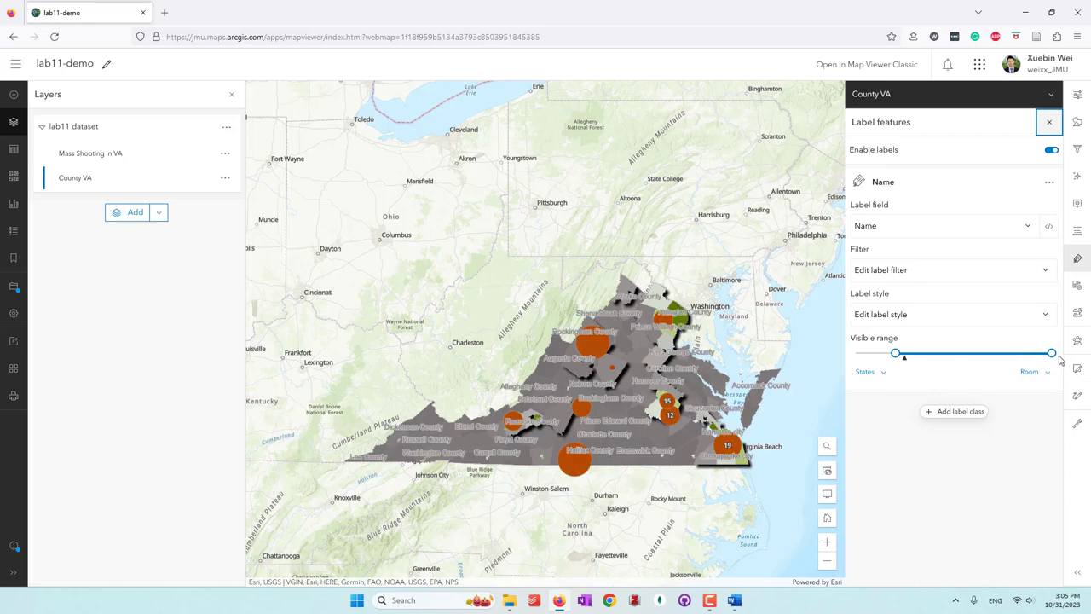
Set the zoomed-in limit of the county labels' visible range to Town and test it around Fairfax County
left_click_drag(1052, 353, 970, 353)
scroll(692, 312, "up", 3)
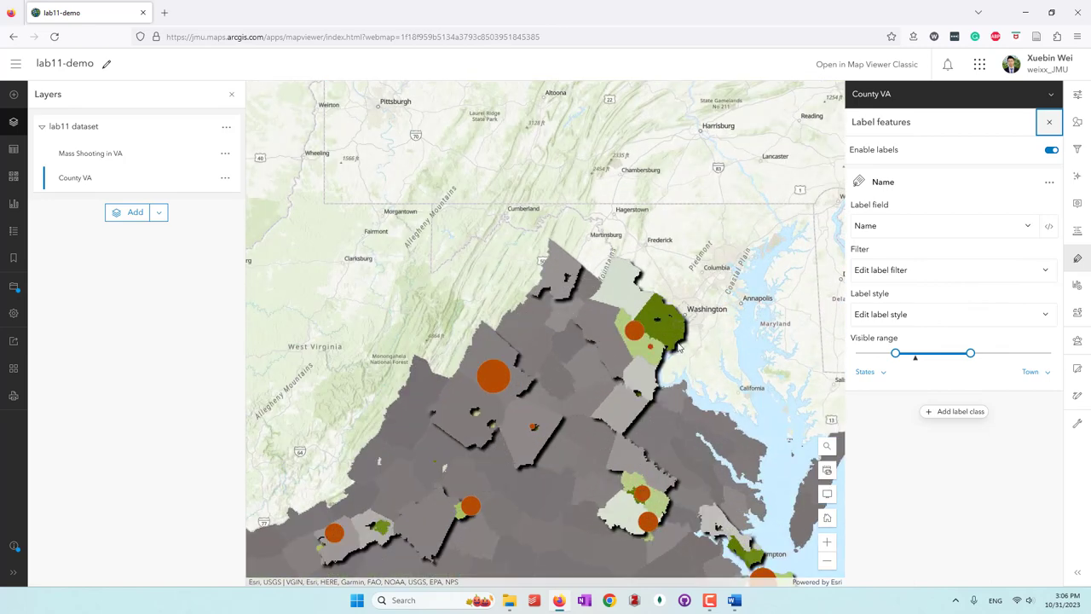
scroll(639, 298, "up", 2)
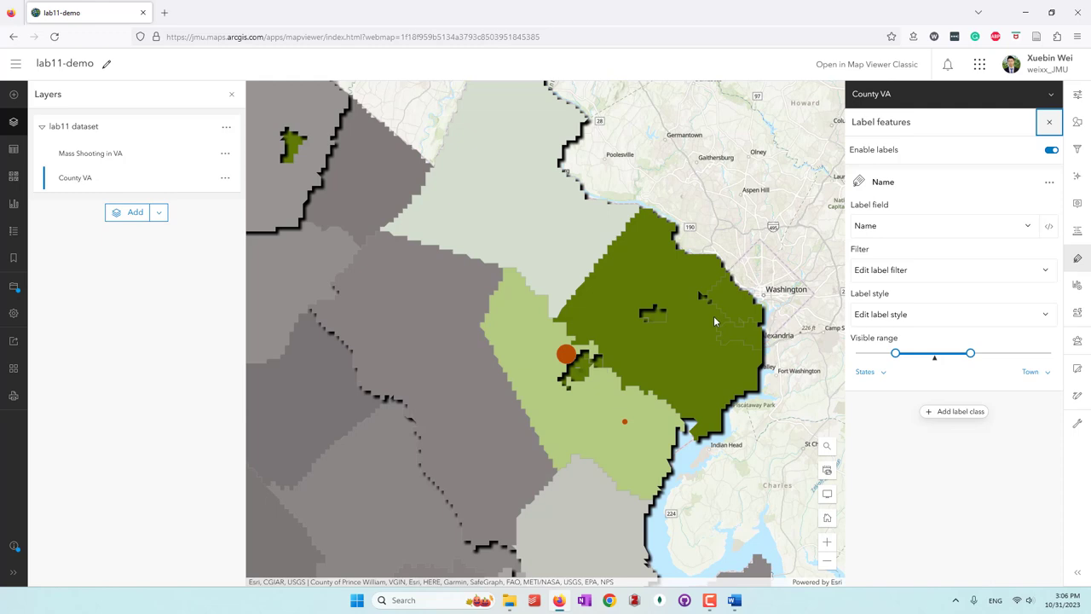
scroll(715, 321, "up", 1)
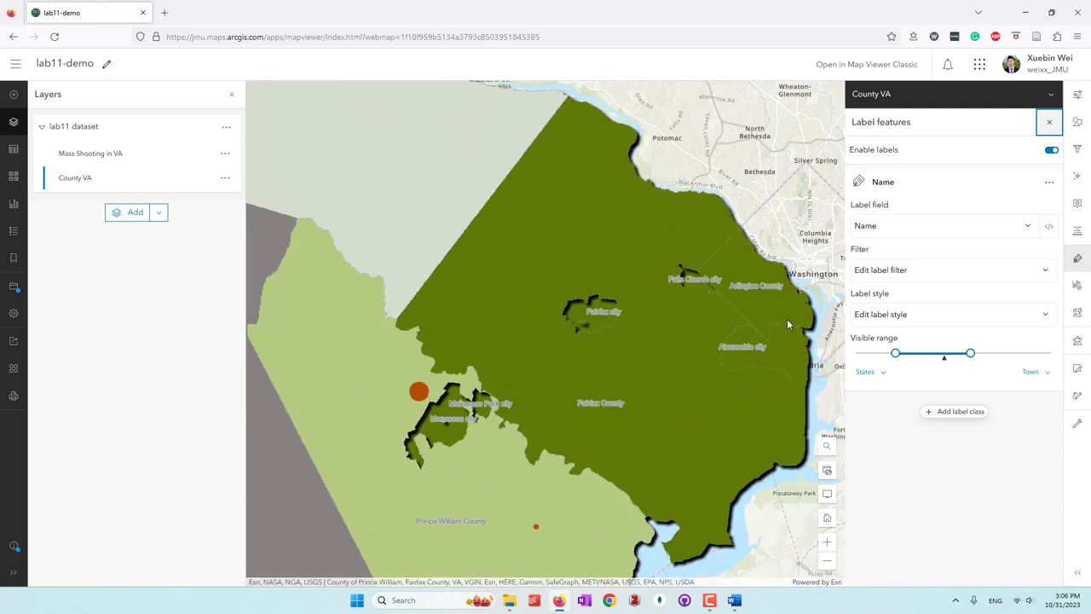
scroll(733, 312, "up", 3)
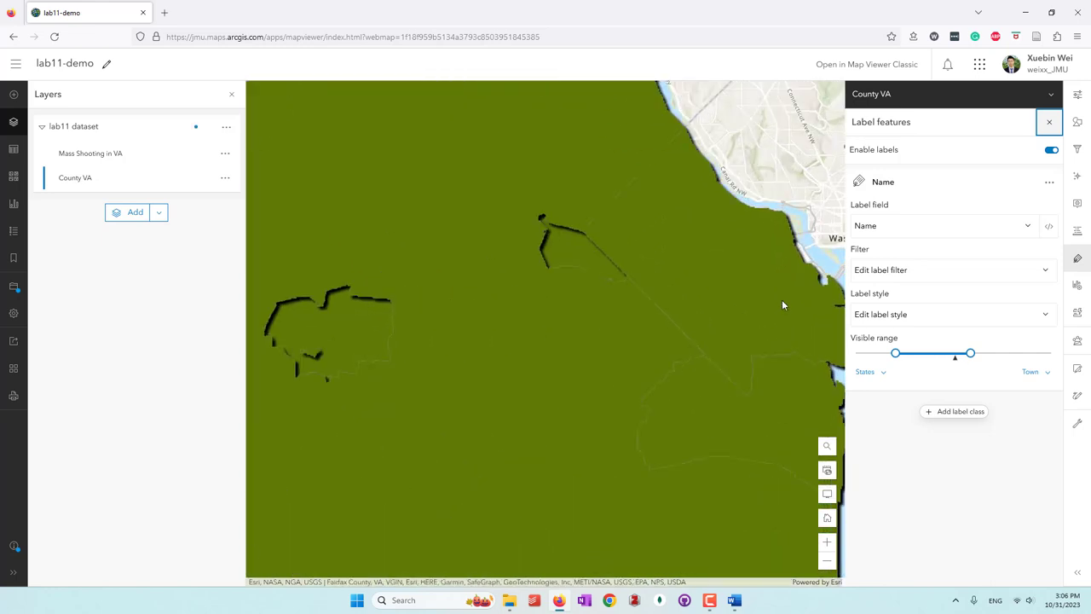
scroll(782, 299, "up", 1)
scroll(727, 277, "down", 1)
scroll(629, 321, "up", 3)
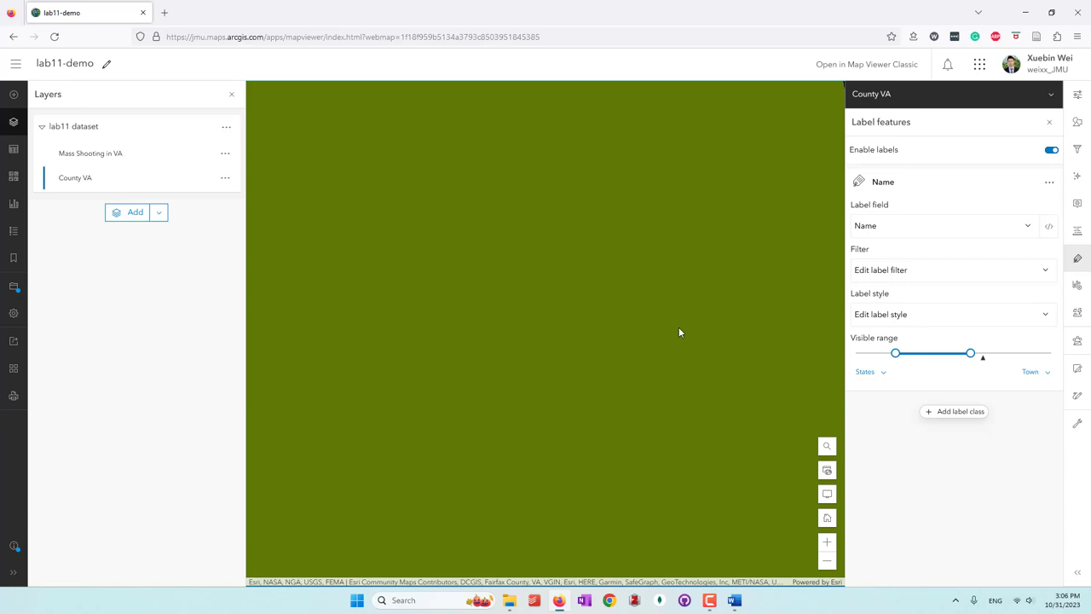
Add a label filter expression to the County VA label class based on the Total Population field
scroll(679, 329, "down", 3)
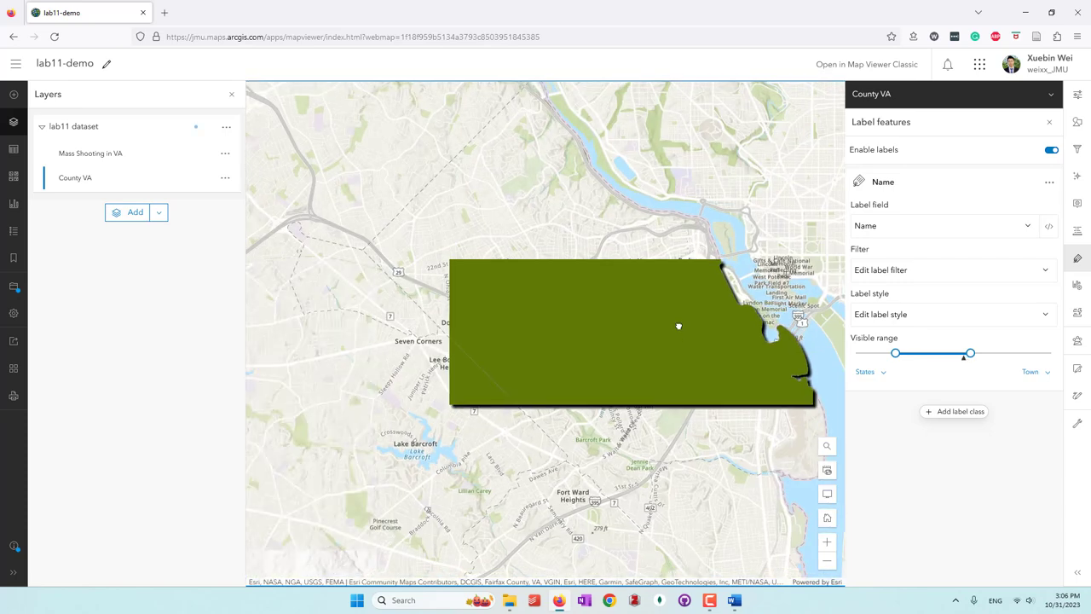
scroll(759, 303, "down", 3)
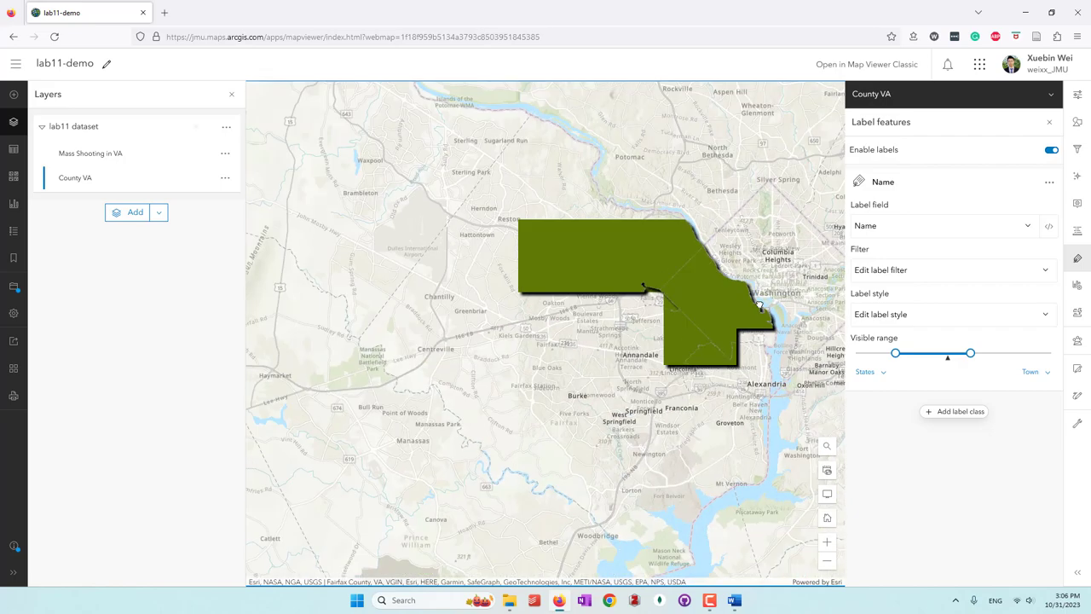
scroll(758, 303, "down", 2)
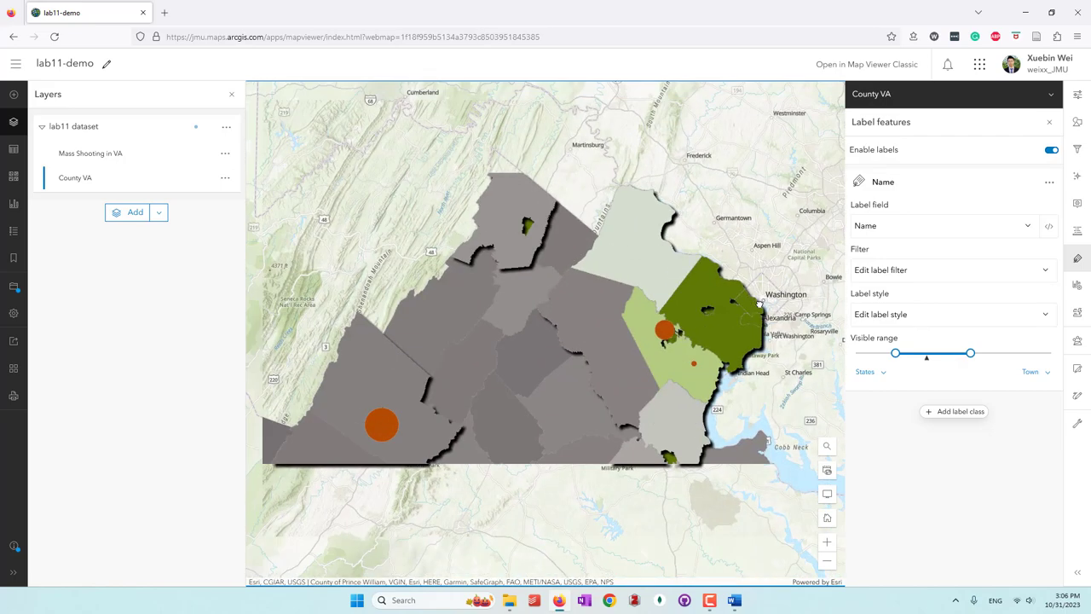
scroll(674, 354, "down", 2)
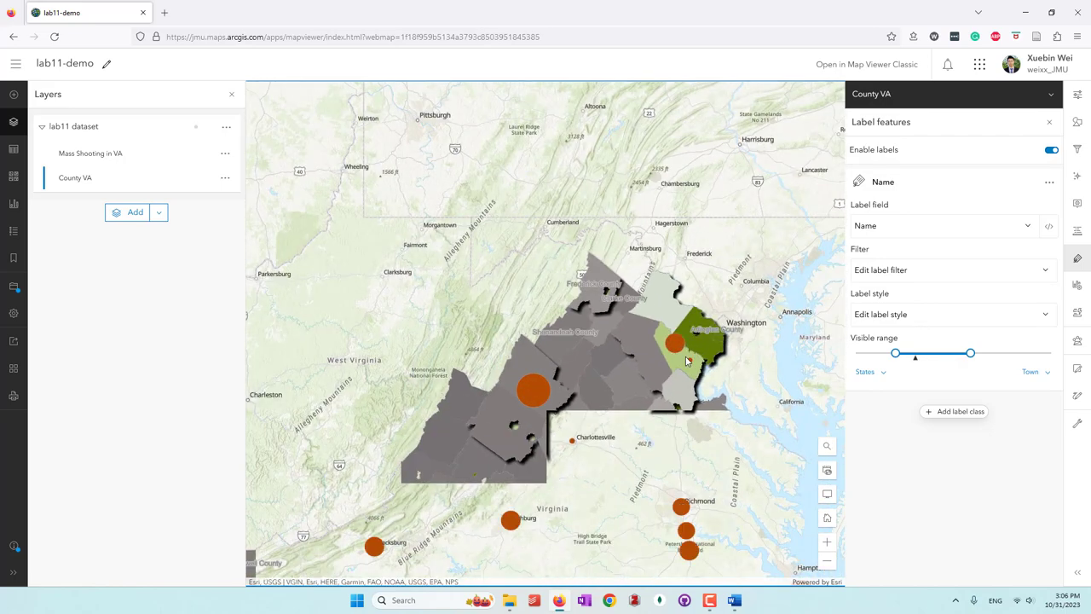
left_click_drag(714, 368, 731, 311)
scroll(733, 313, "down", 1)
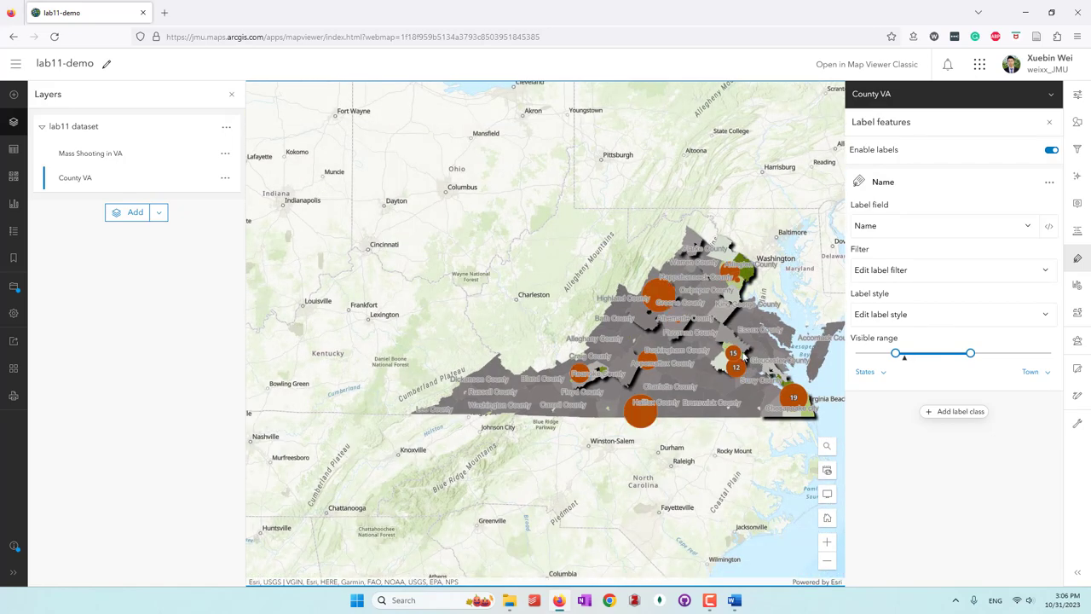
left_click(929, 269)
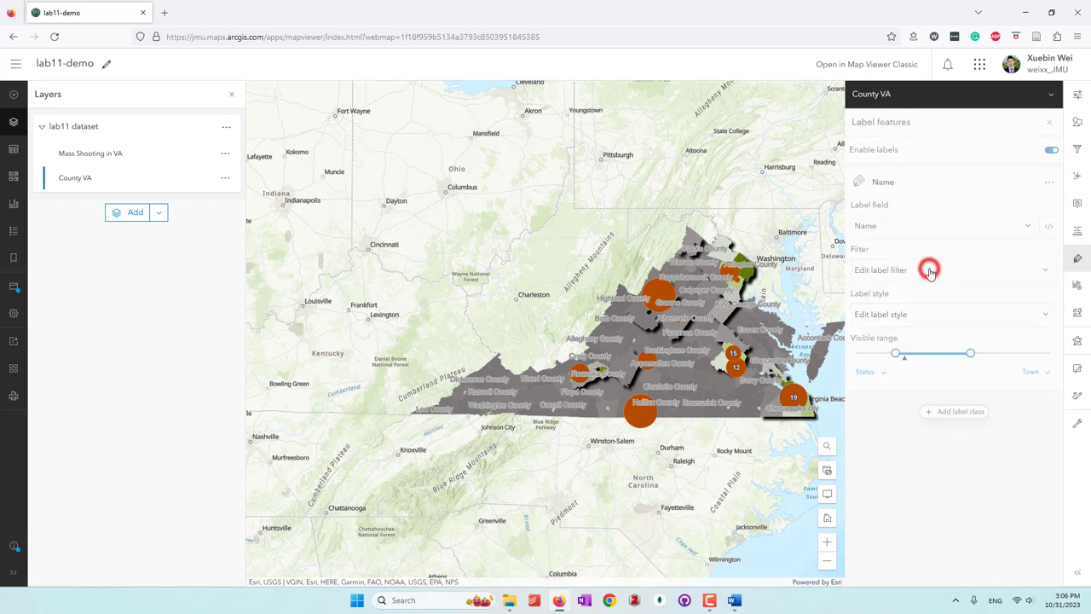
left_click(958, 222)
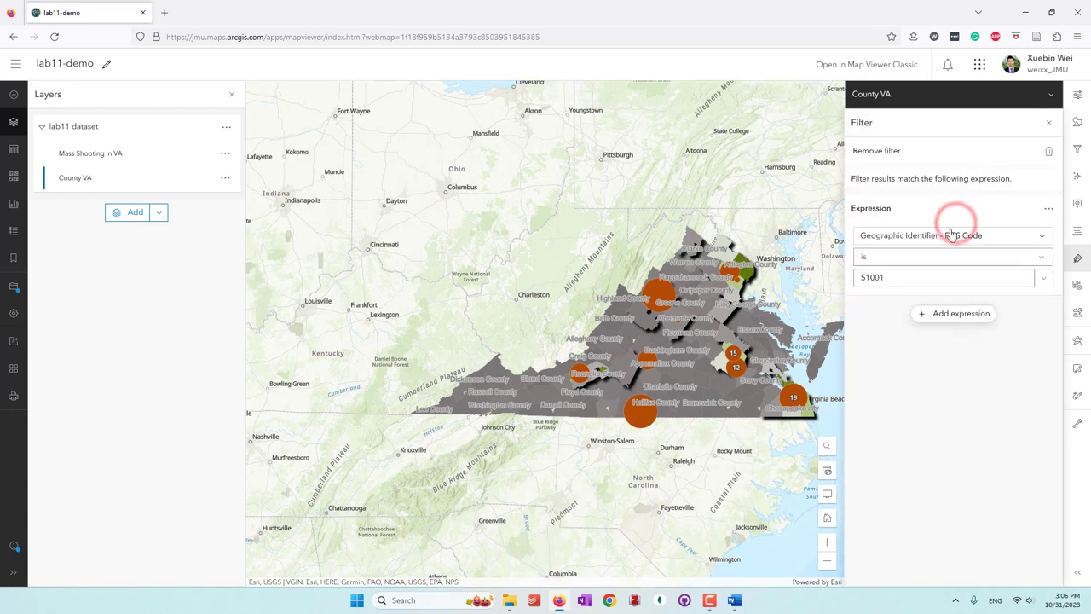
left_click(948, 236)
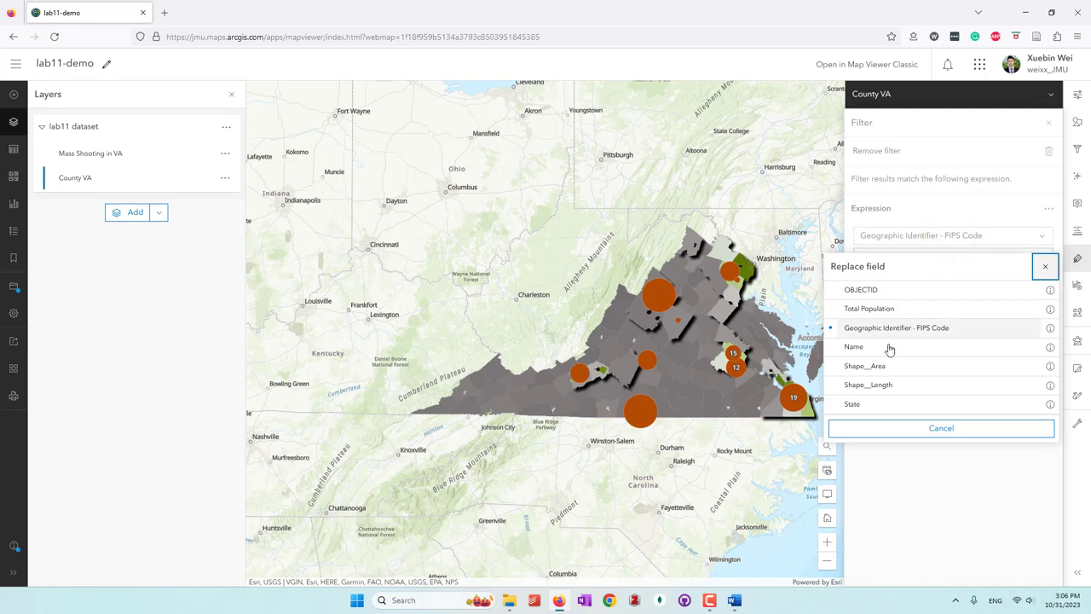
left_click(885, 310)
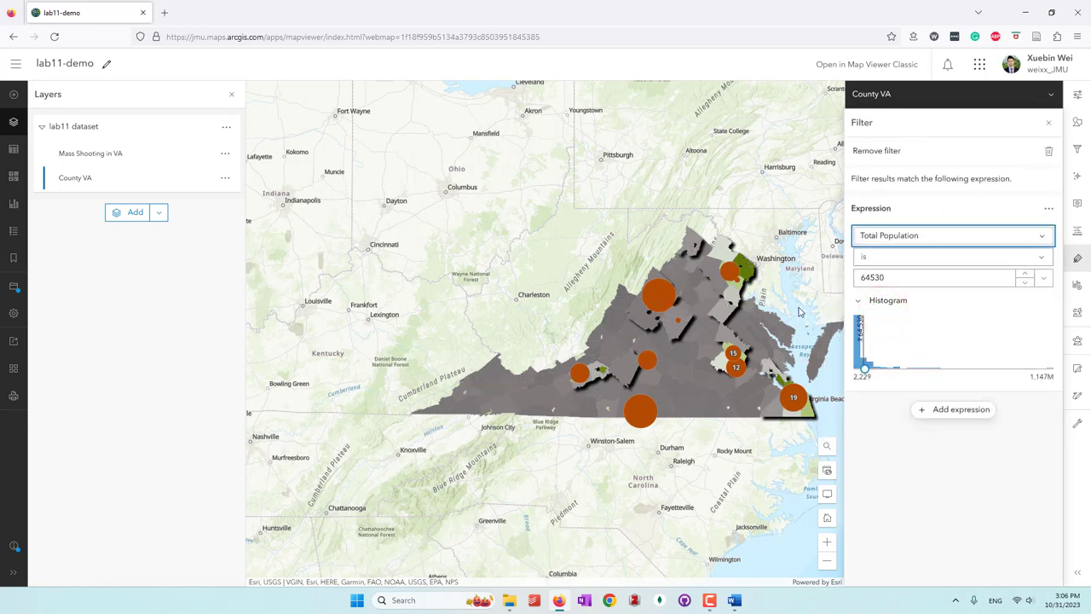
Set the label filter condition to Total Population is greater than 64530 and check the county labels on the map
scroll(800, 299, "up", 2)
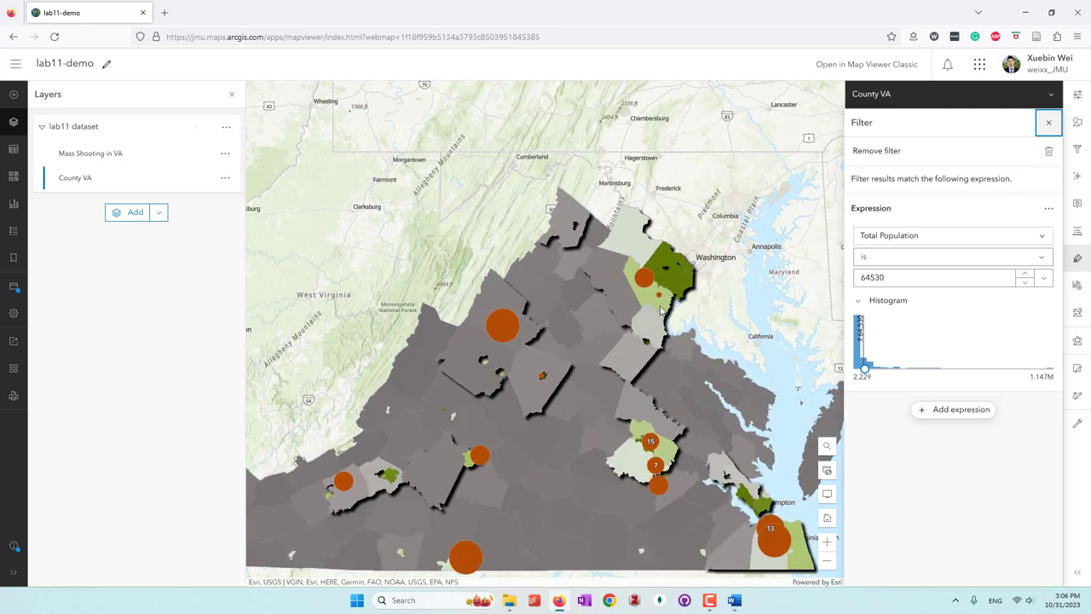
left_click_drag(584, 325, 641, 274)
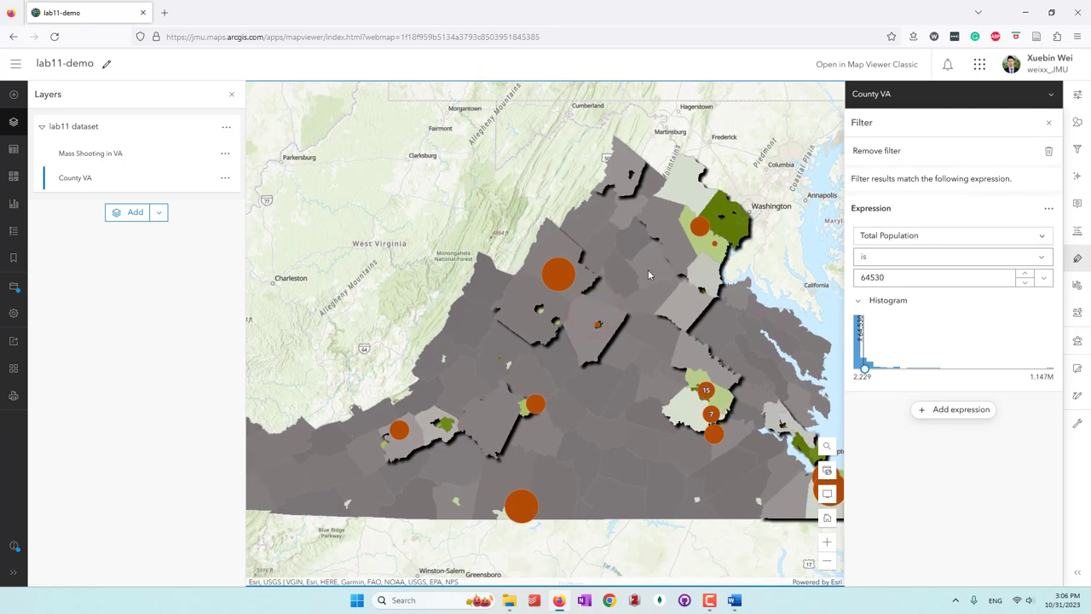
scroll(590, 266, "down", 2)
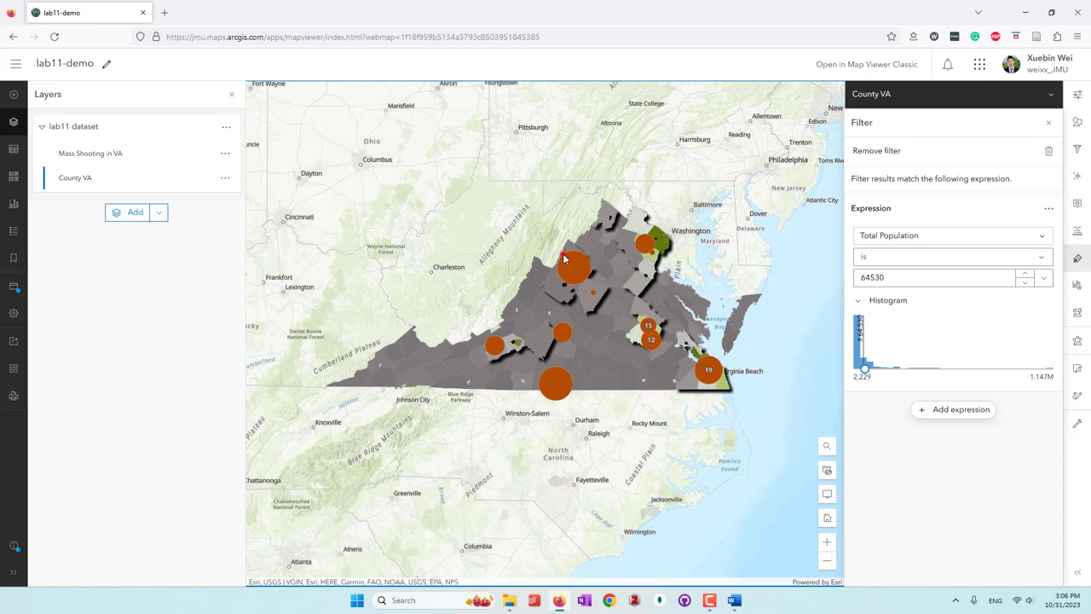
left_click_drag(562, 257, 567, 269)
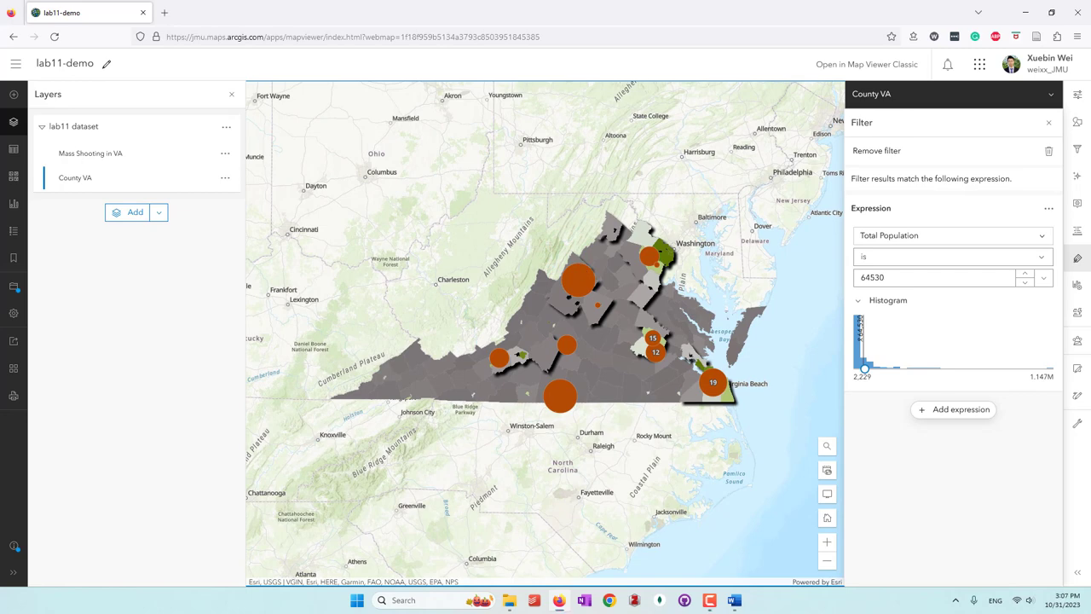
left_click(871, 258)
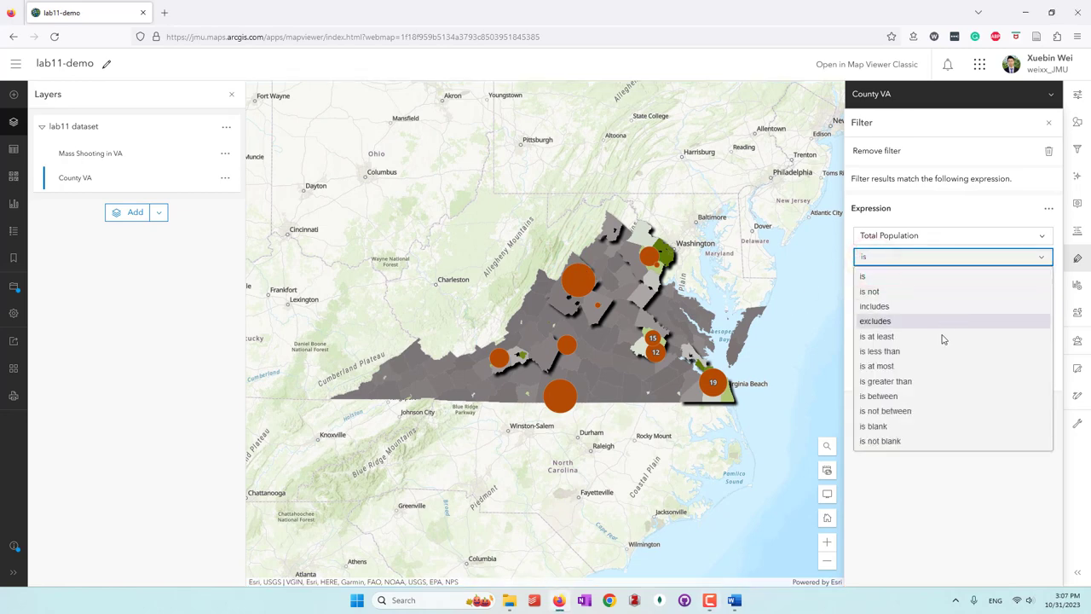
left_click(930, 381)
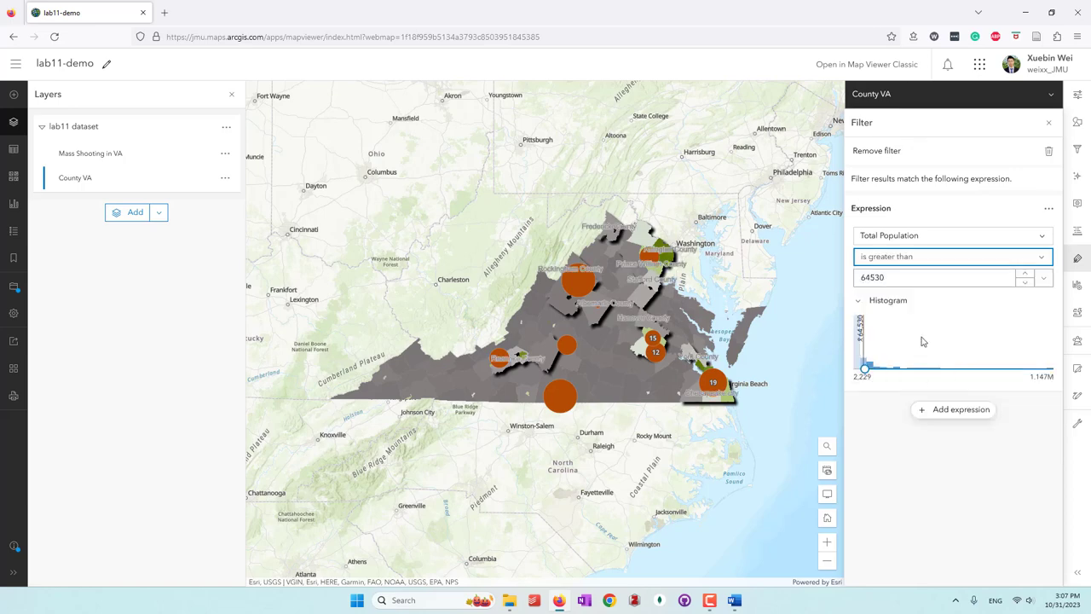
left_click(931, 445)
scroll(669, 243, "up", 3)
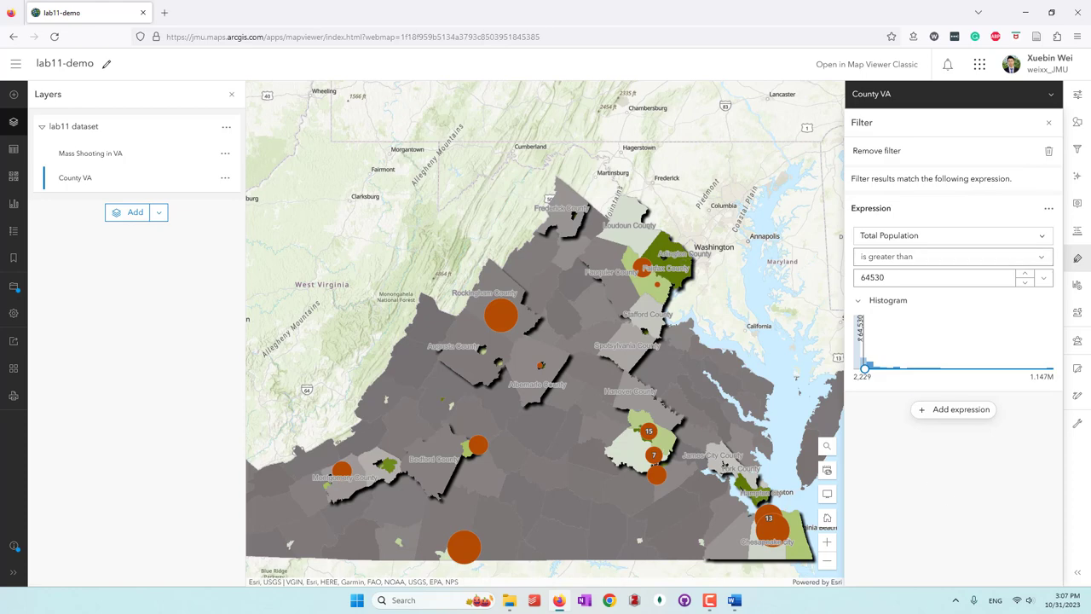
left_click(1048, 126)
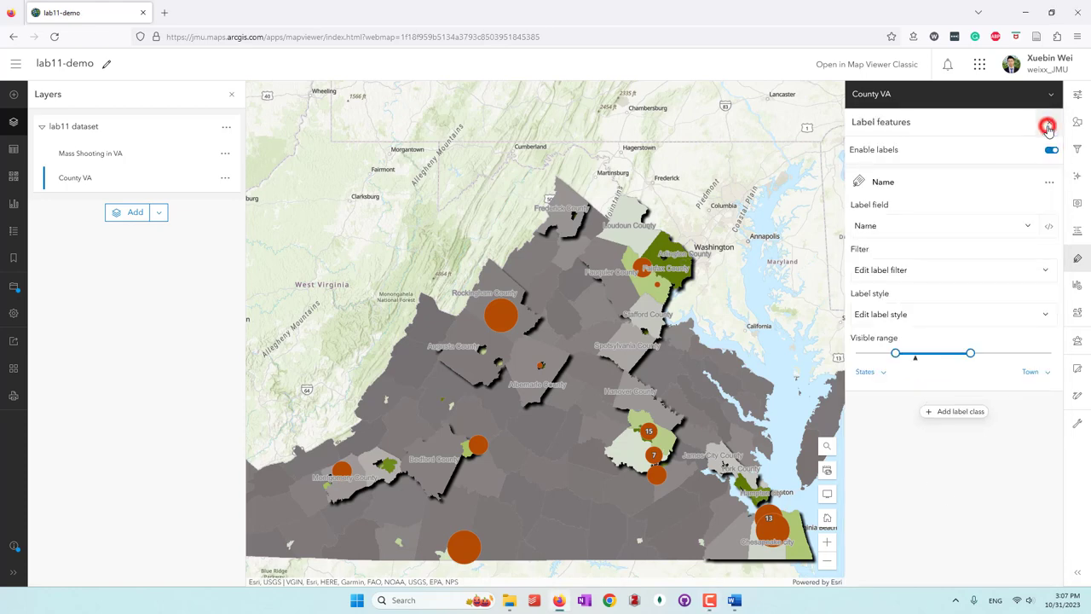
Change the county label text color to yellow and check the labels at different scales
left_click(1047, 314)
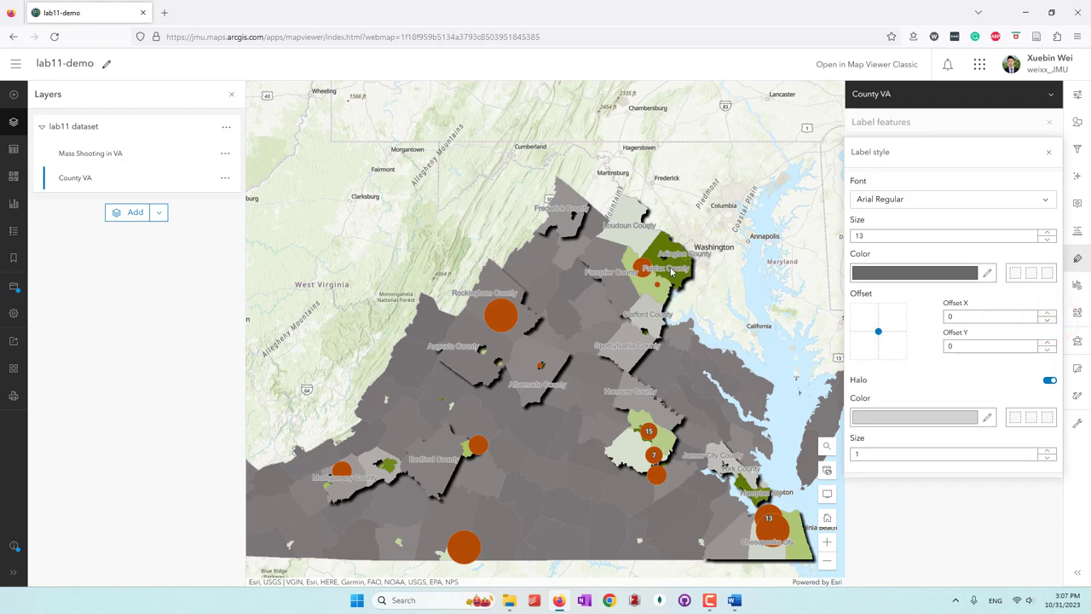
left_click(987, 272)
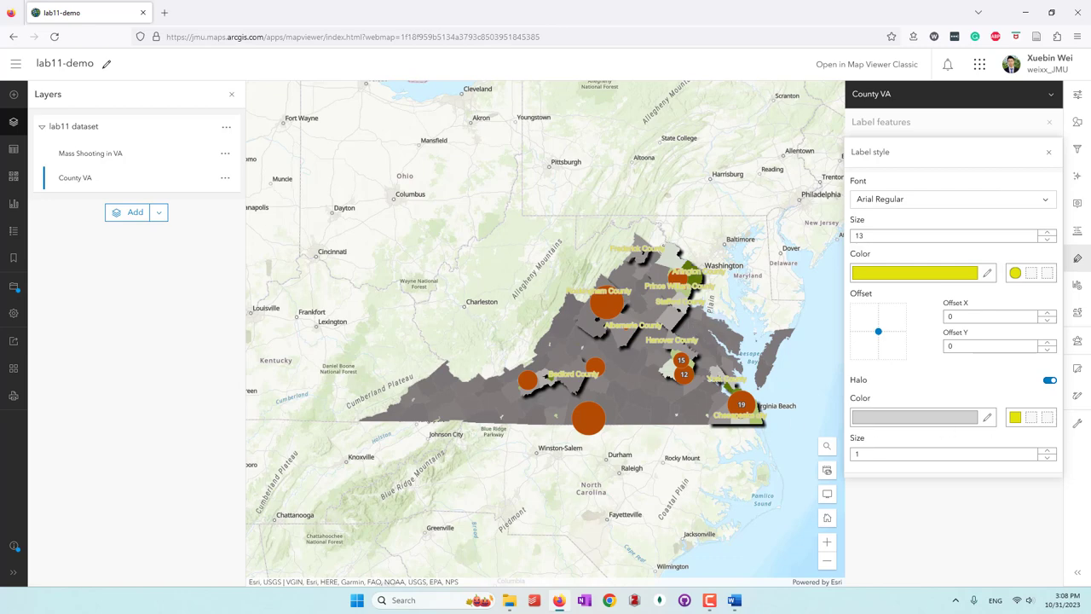
left_click(1049, 152)
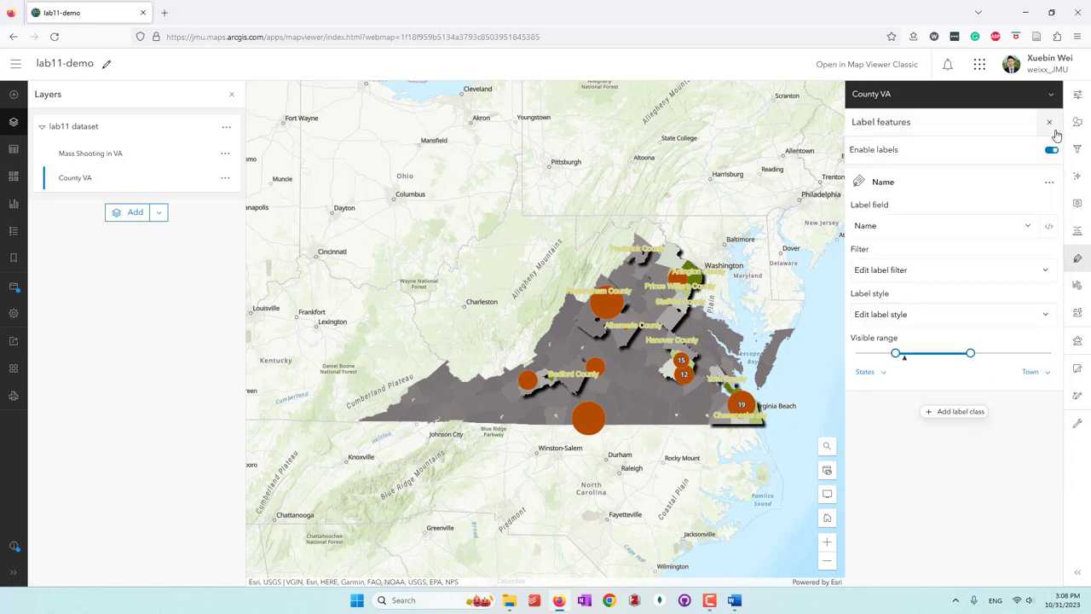
left_click(1053, 128)
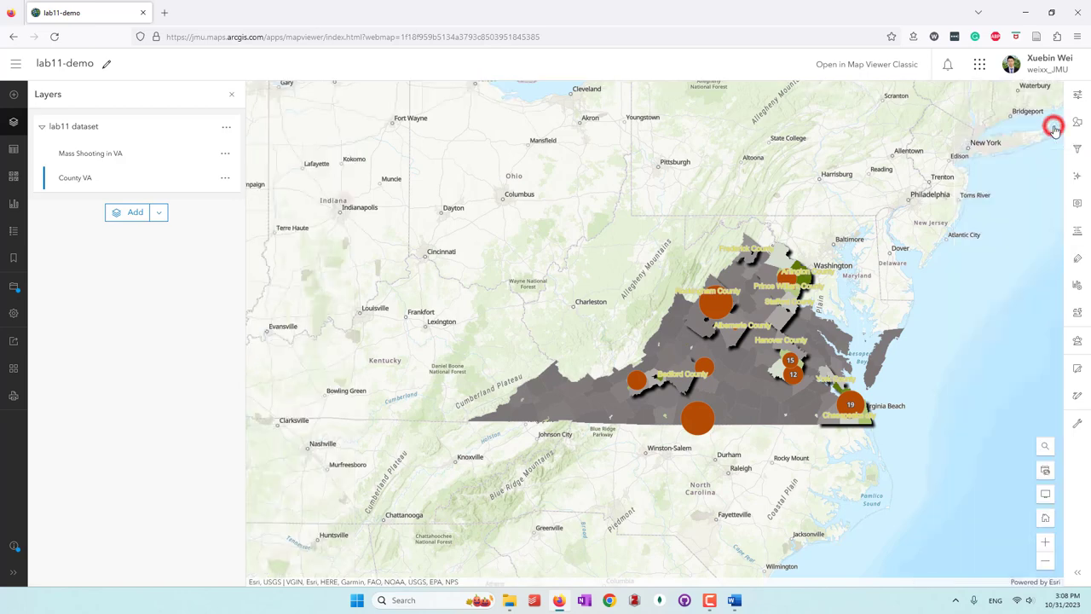
scroll(928, 322, "up", 2)
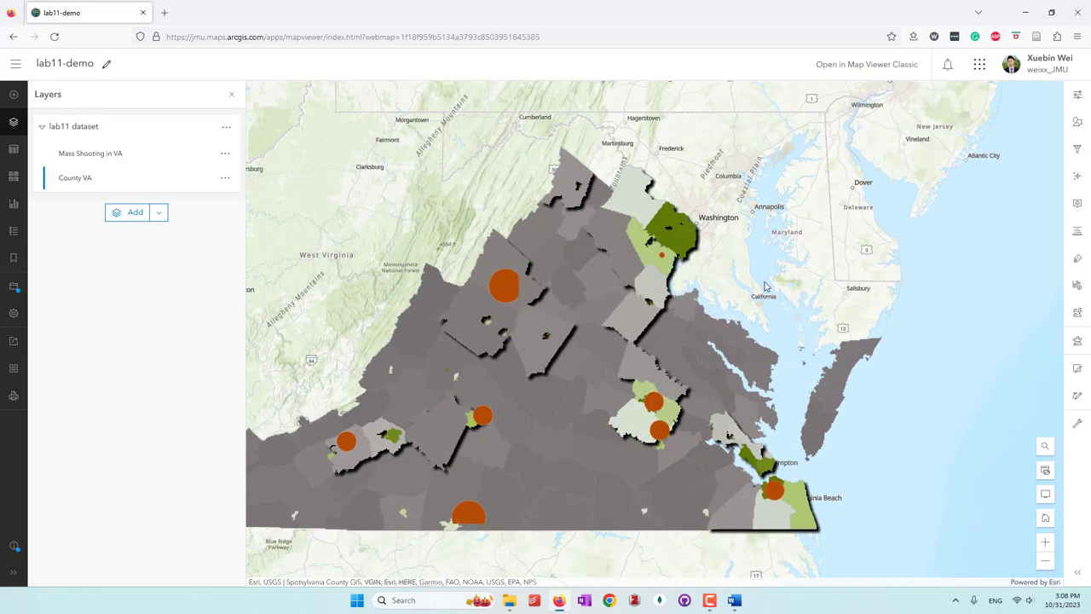
left_click_drag(728, 434, 850, 409)
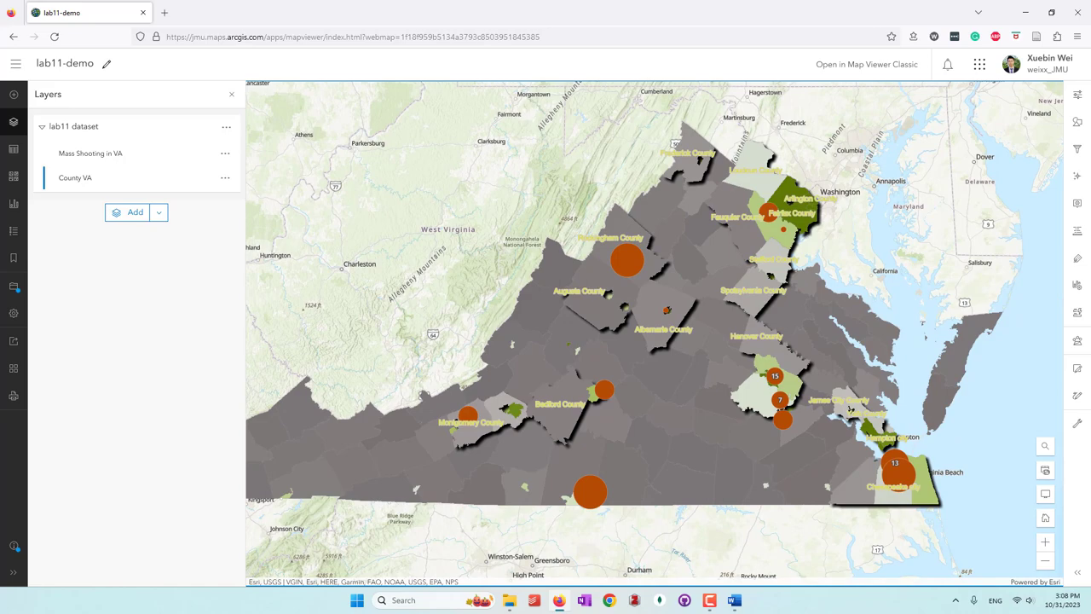
scroll(769, 301, "down", 2)
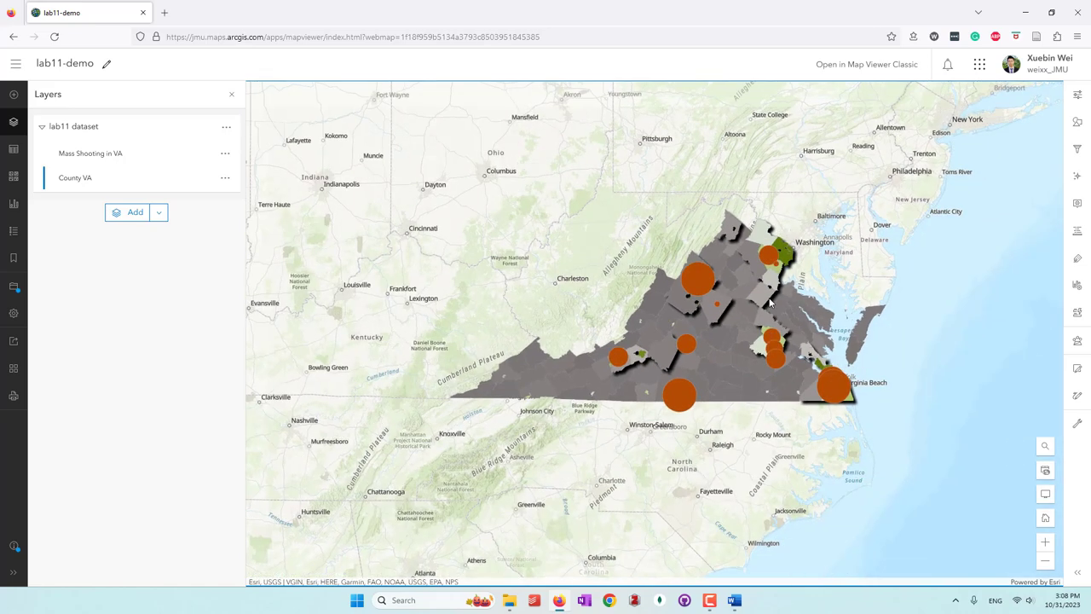
Change the basemap to Light Gray Canvas and check the map at a closer scale
left_click(13, 177)
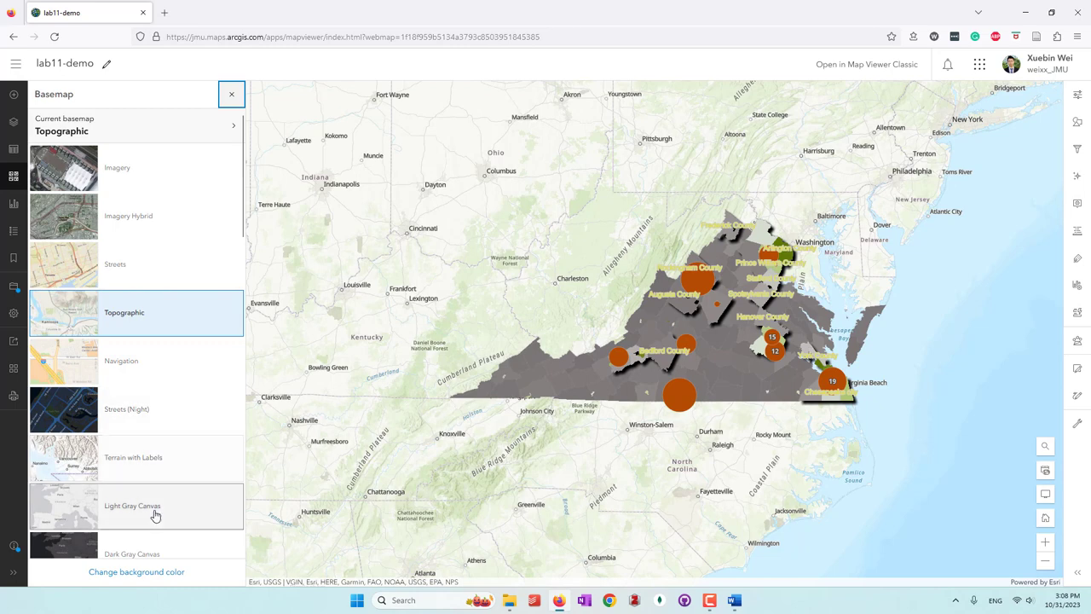
scroll(162, 508, "down", 3)
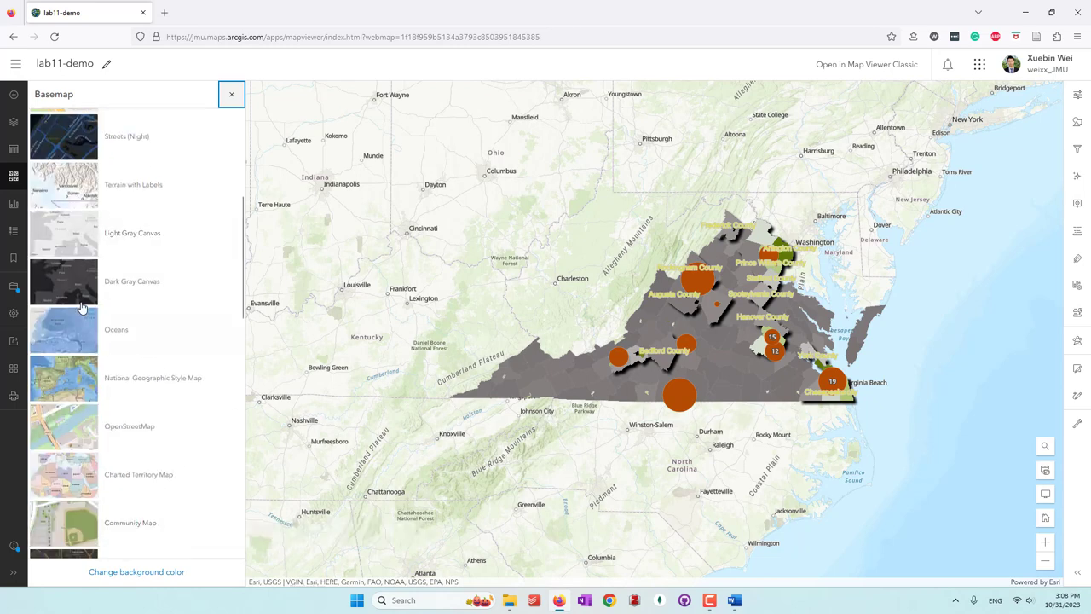
left_click(69, 247)
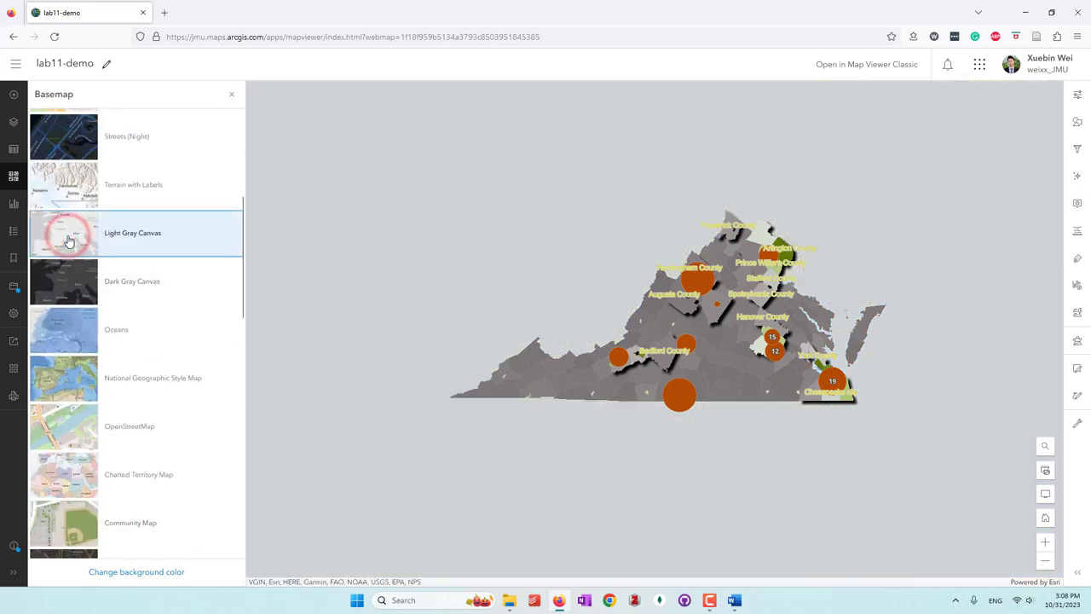
double_click(564, 282)
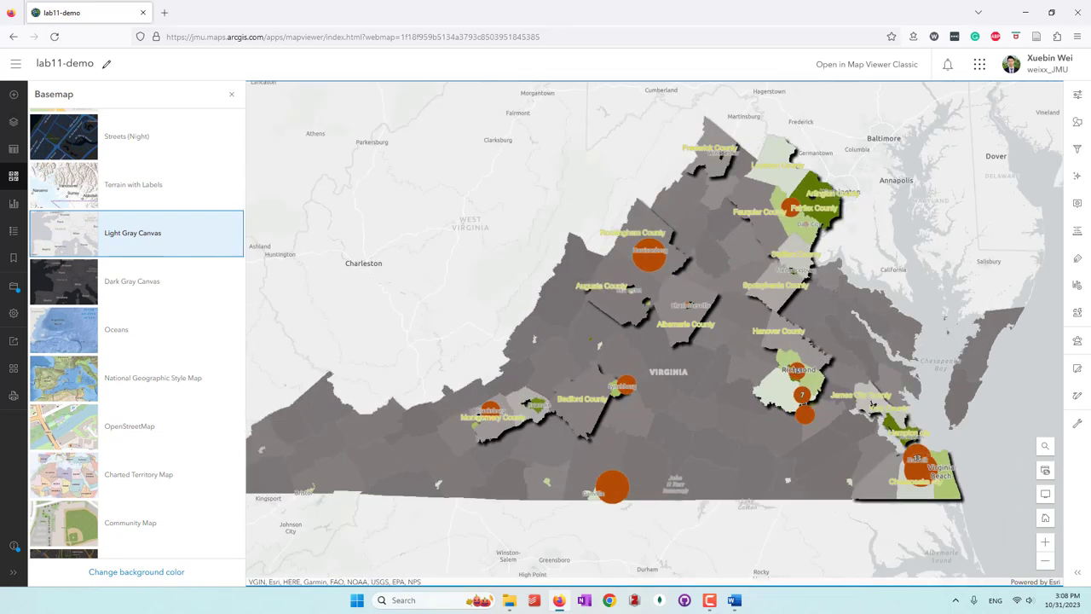
scroll(686, 341, "down", 1)
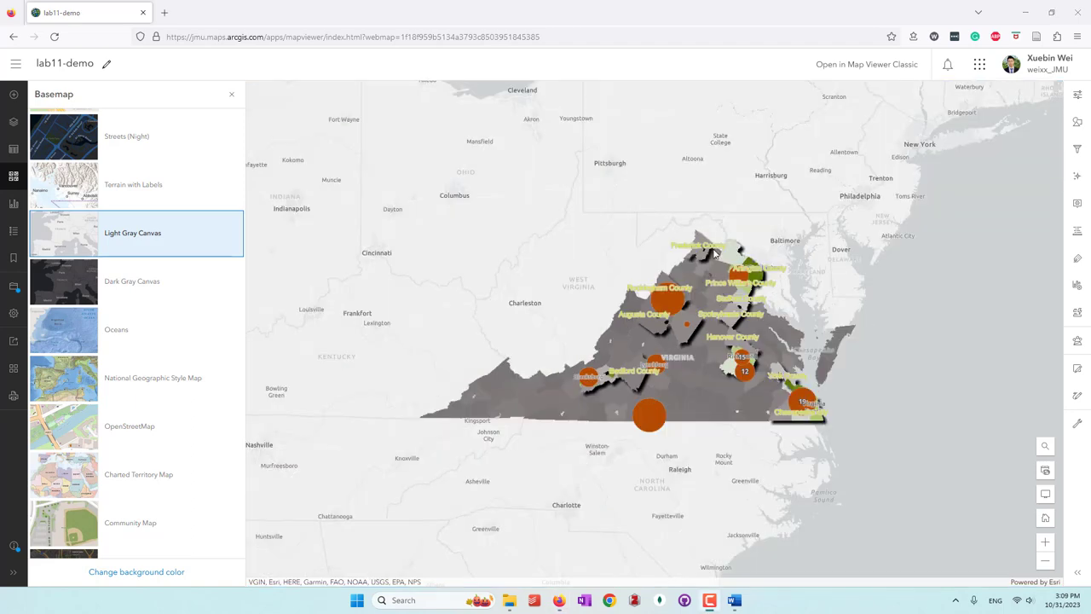
Change the fill color of the Mass Shooting in VA point symbols to bright orange (ed6102)
left_click(13, 121)
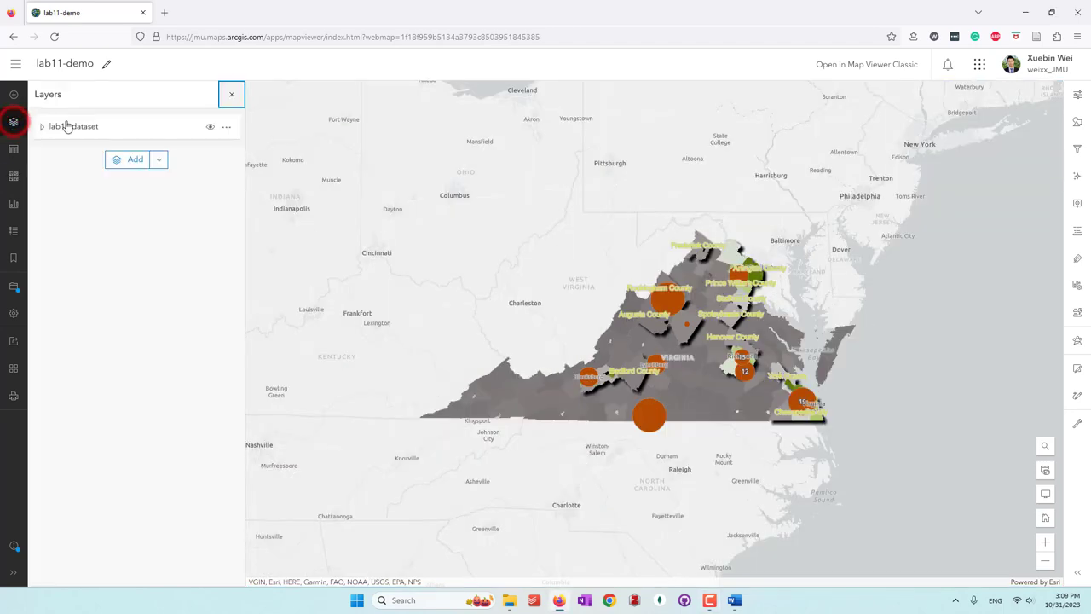
left_click(39, 126)
left_click(93, 153)
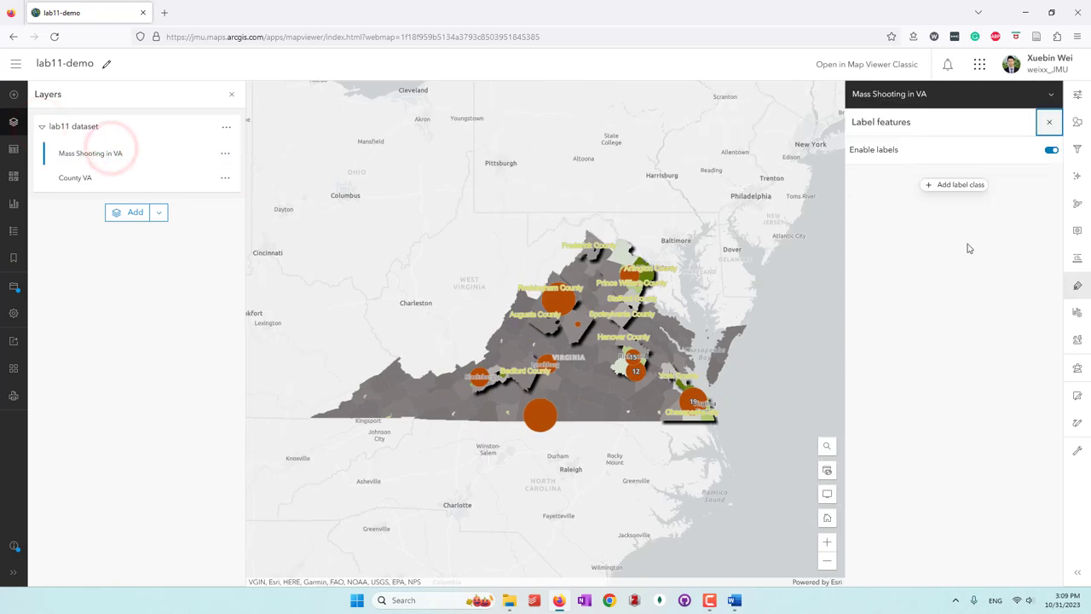
left_click(1077, 122)
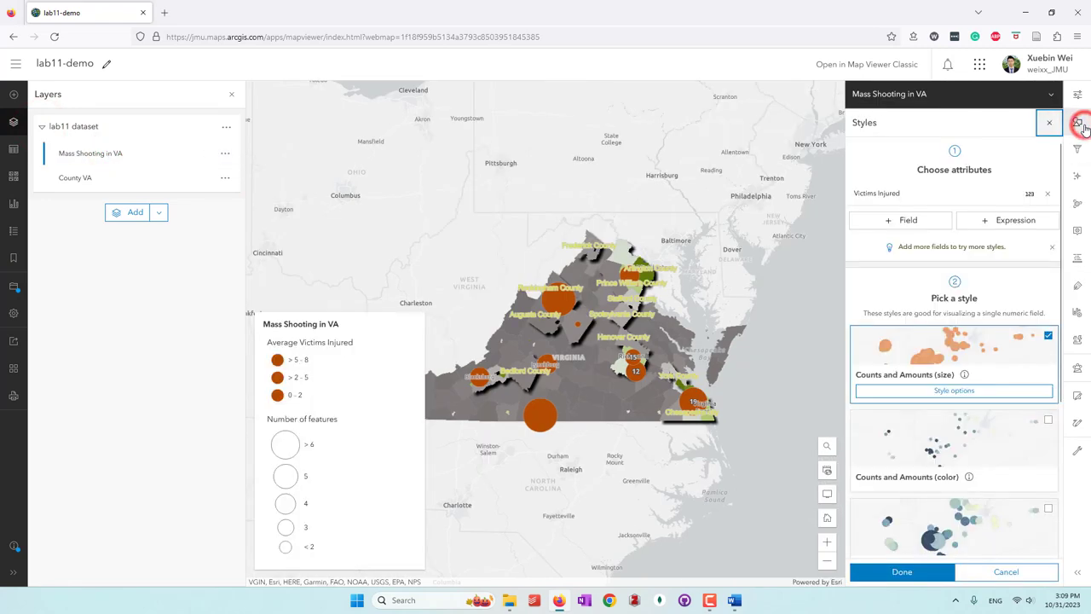
left_click(975, 392)
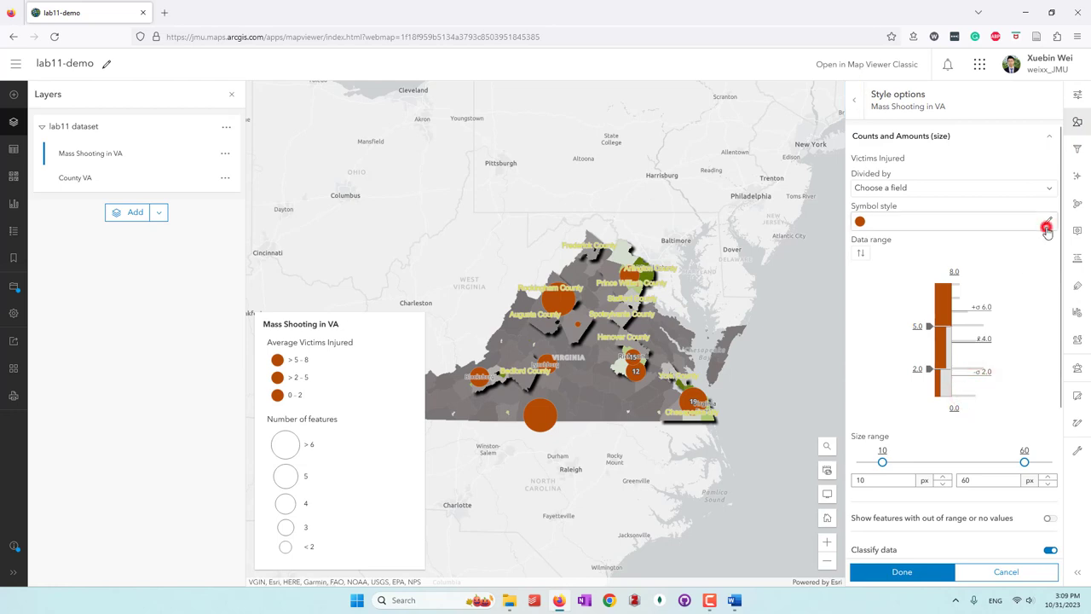
left_click(1048, 222)
left_click(728, 282)
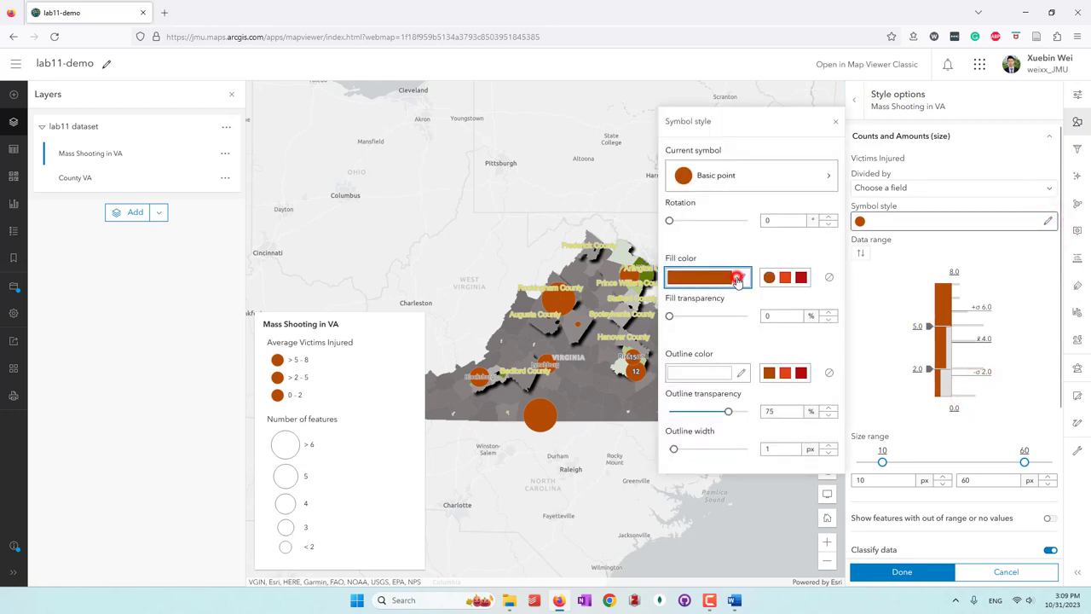
left_click(836, 176)
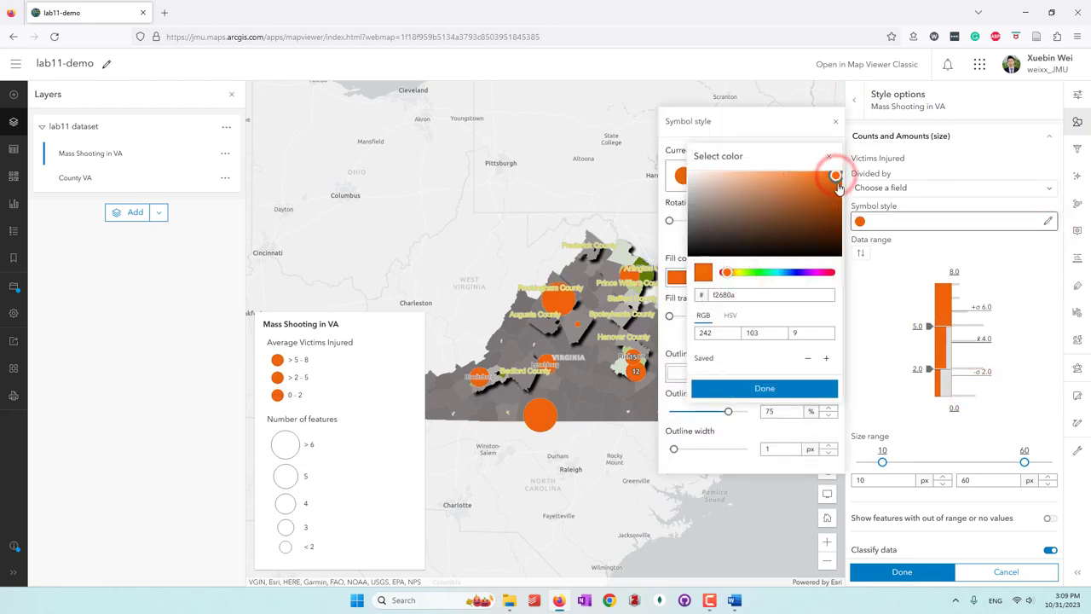
left_click(840, 179)
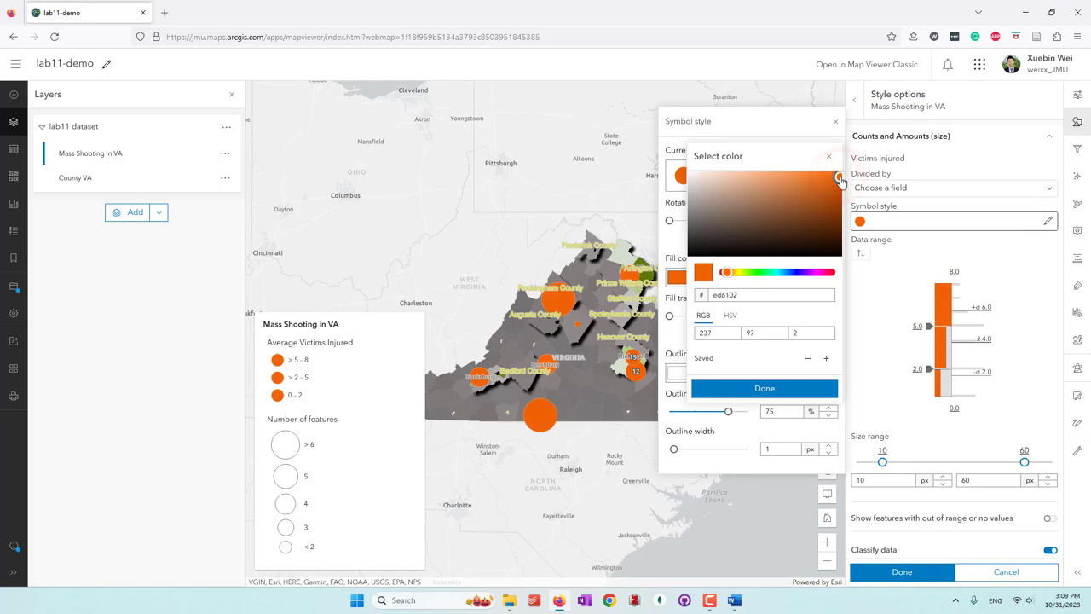
left_click(829, 156)
left_click(835, 121)
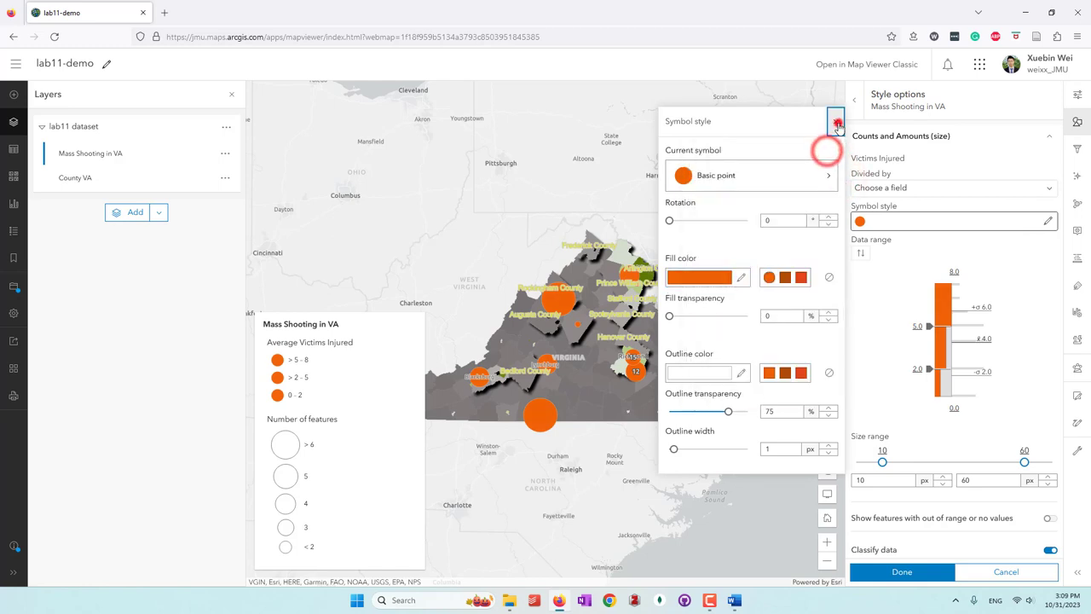
Apply the slate-and-green color ramp to the County VA layer and flip it so high population density is green
left_click(94, 178)
left_click(920, 436)
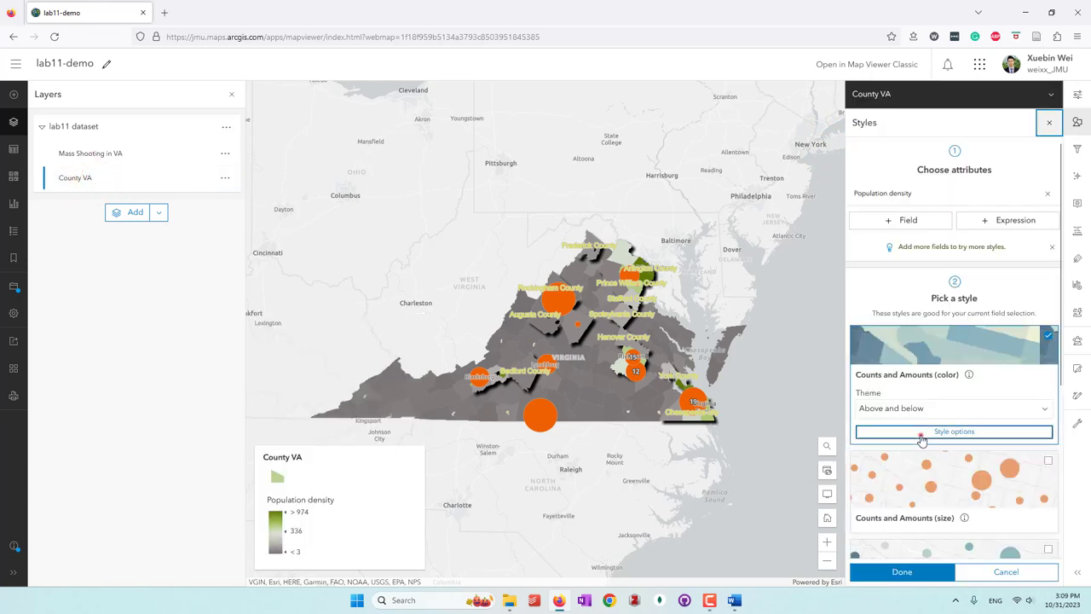
left_click(1048, 244)
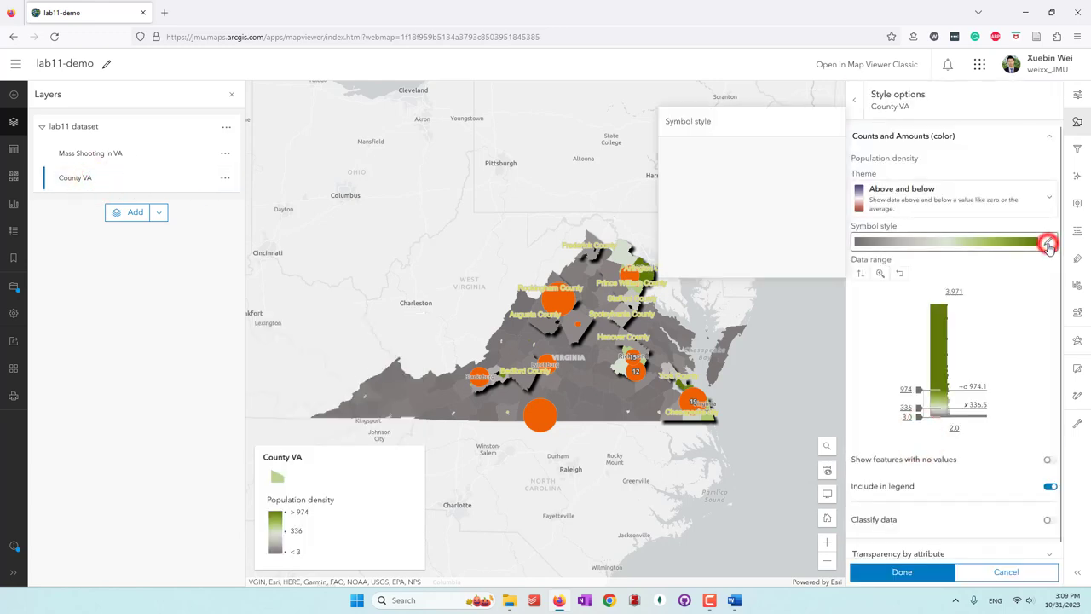
left_click(829, 244)
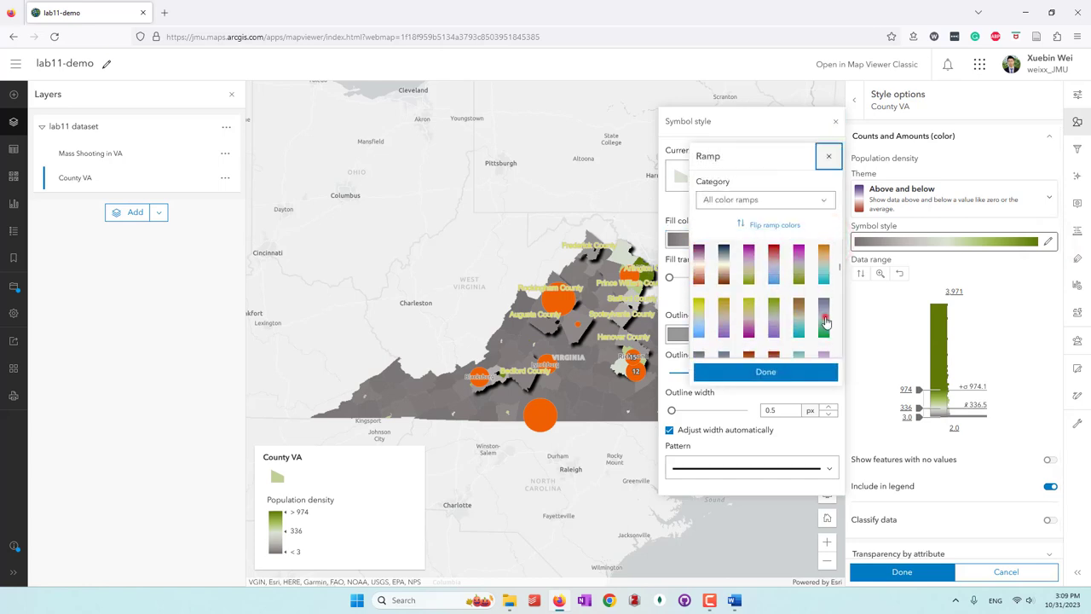
left_click(824, 319)
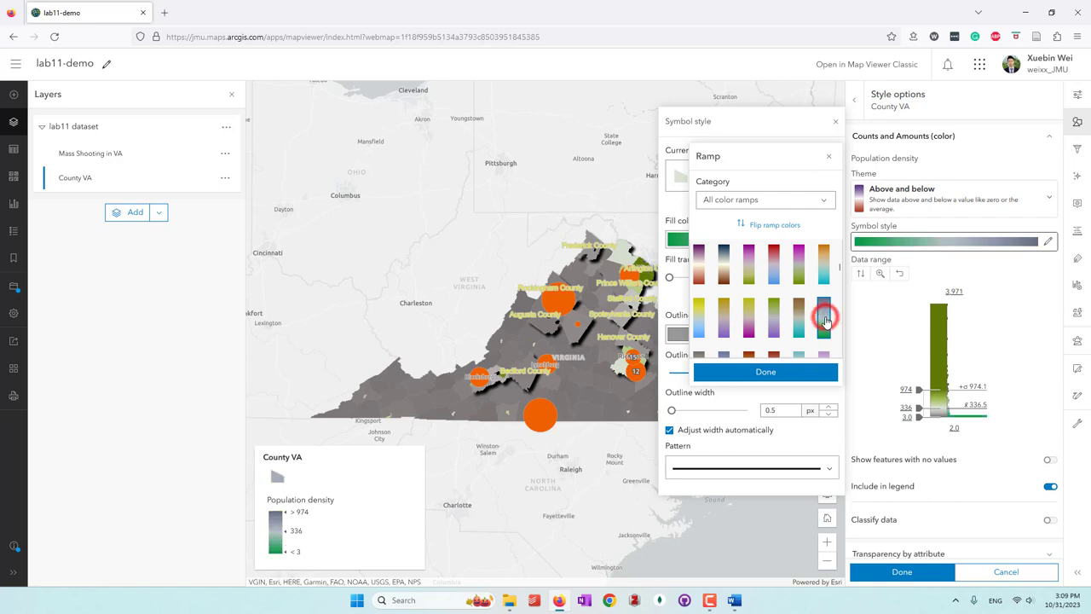
left_click(770, 225)
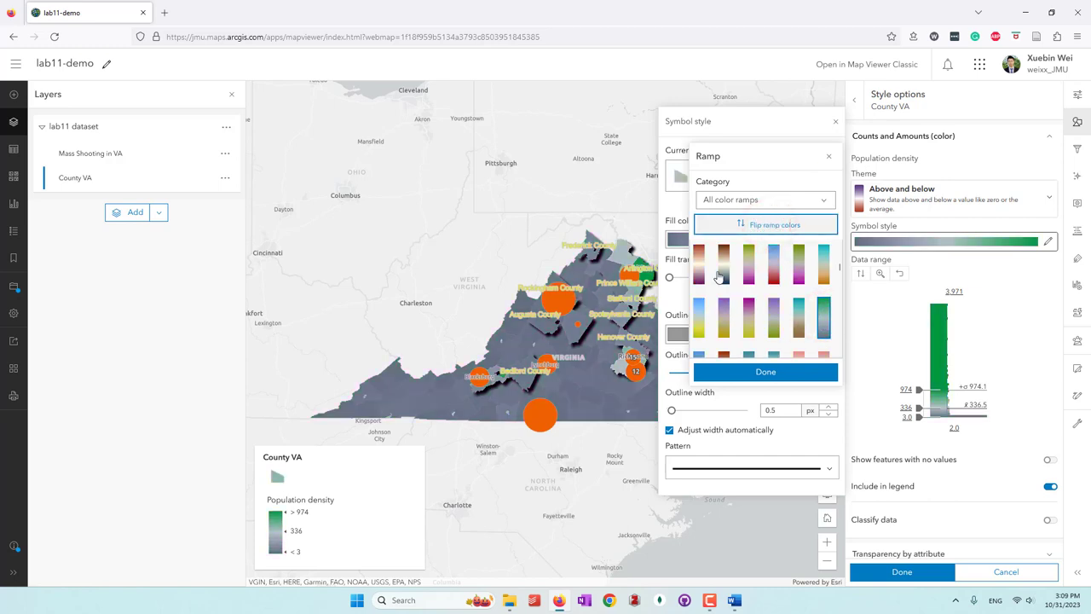
left_click(766, 373)
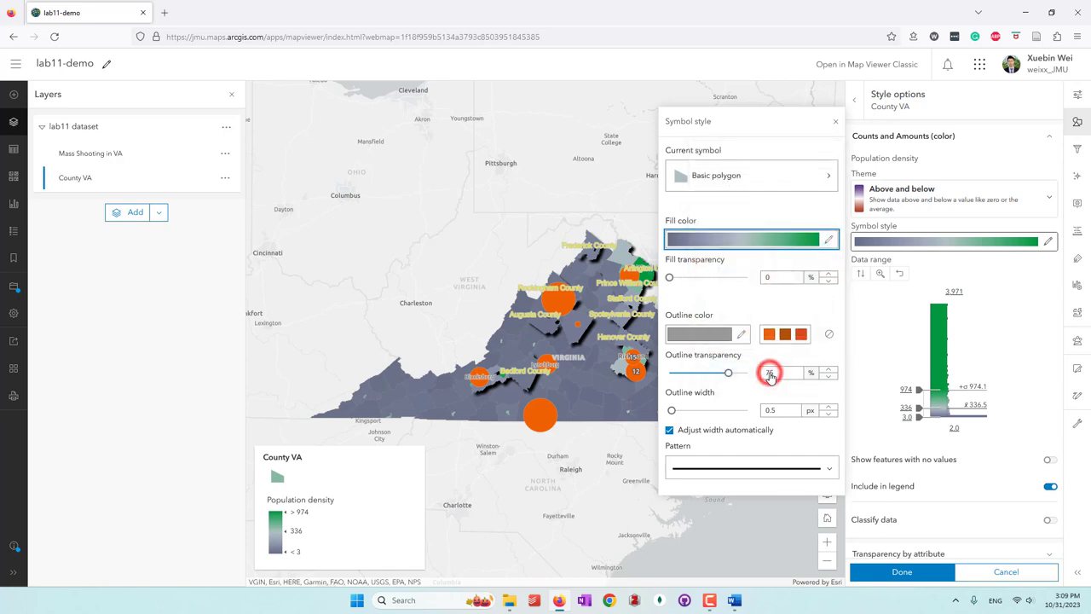
left_click(826, 127)
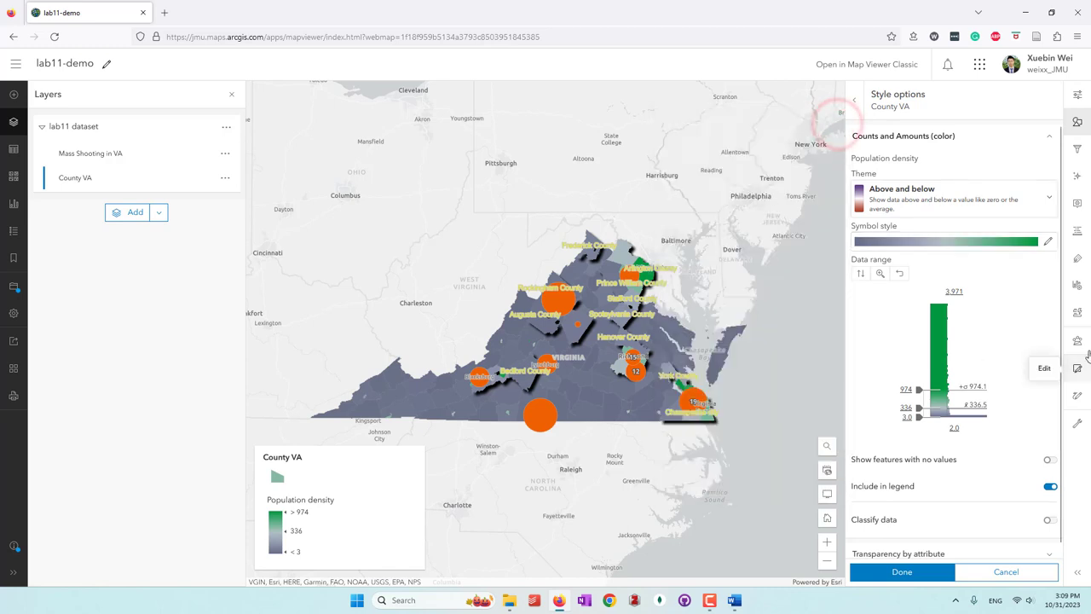
Change the County VA label text color to near-black (080807) and close the label settings
left_click(1076, 258)
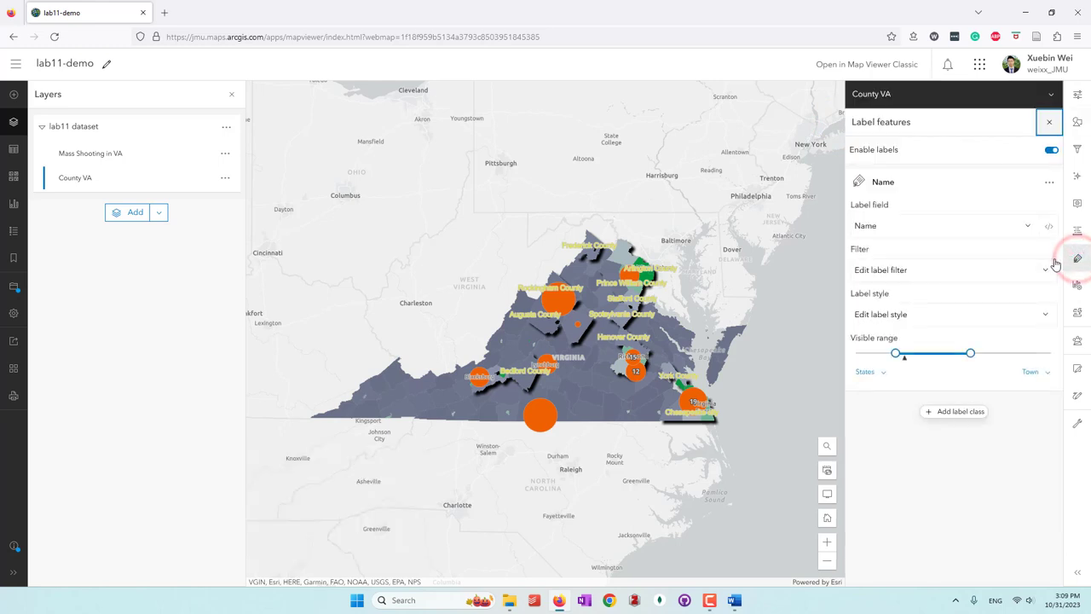
left_click(900, 313)
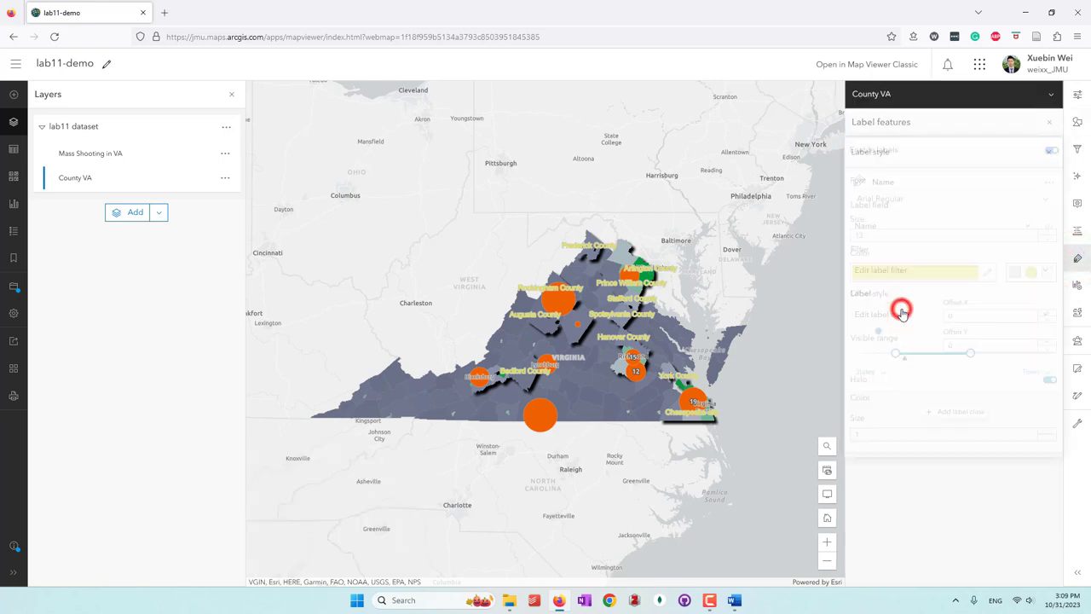
left_click(986, 273)
left_click_drag(987, 273, 911, 278)
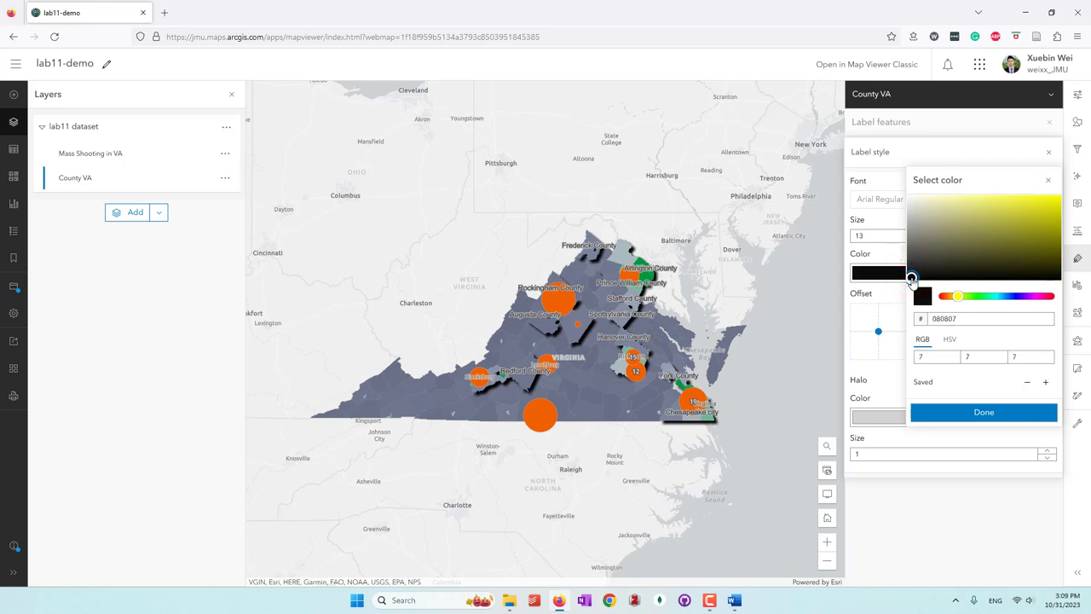
left_click(1048, 180)
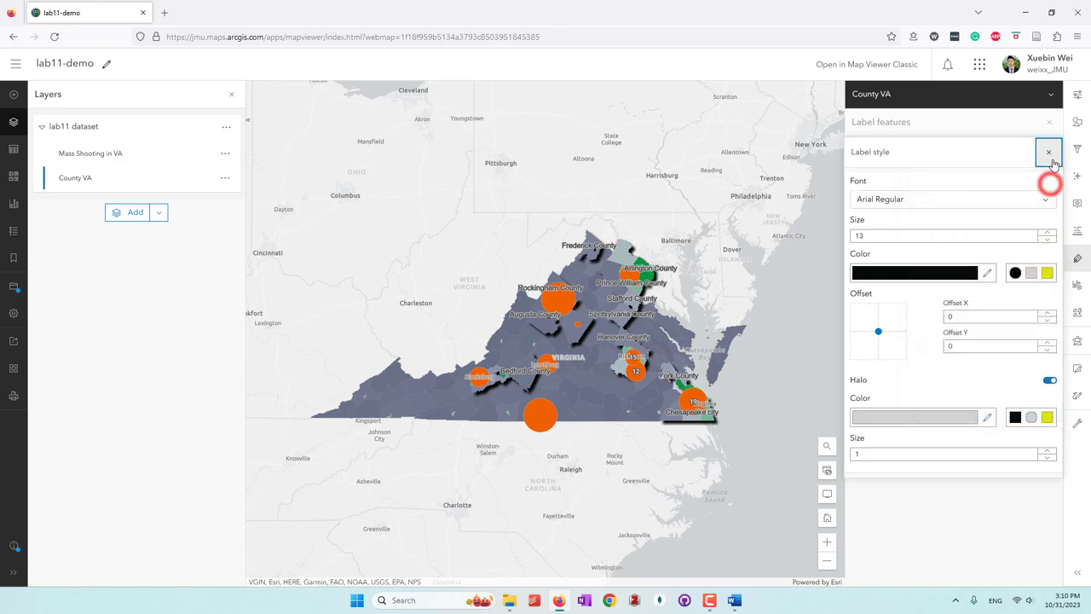
left_click(1048, 152)
left_click(1049, 122)
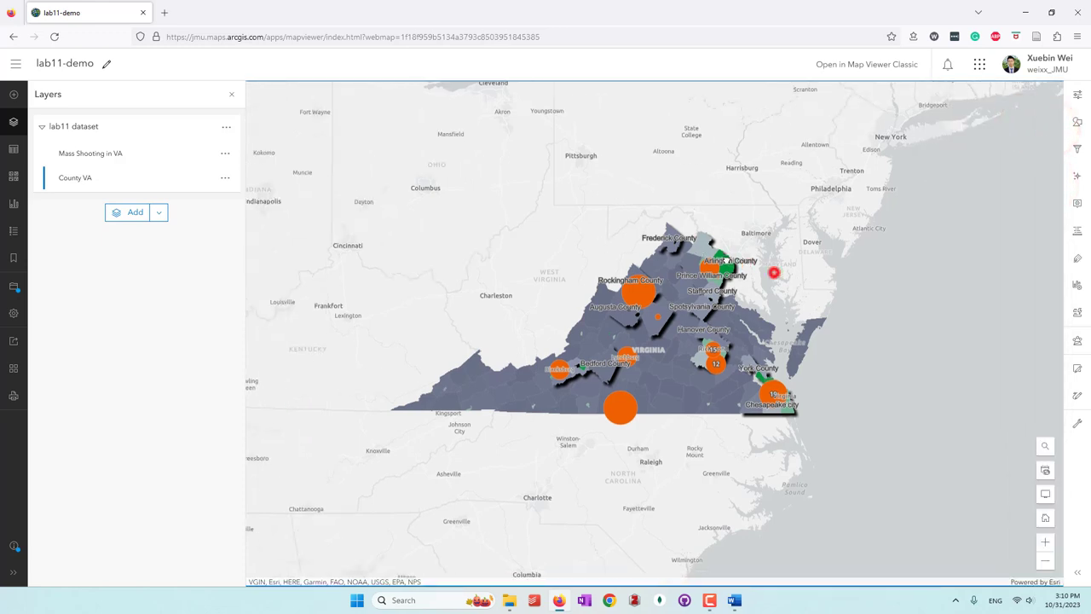
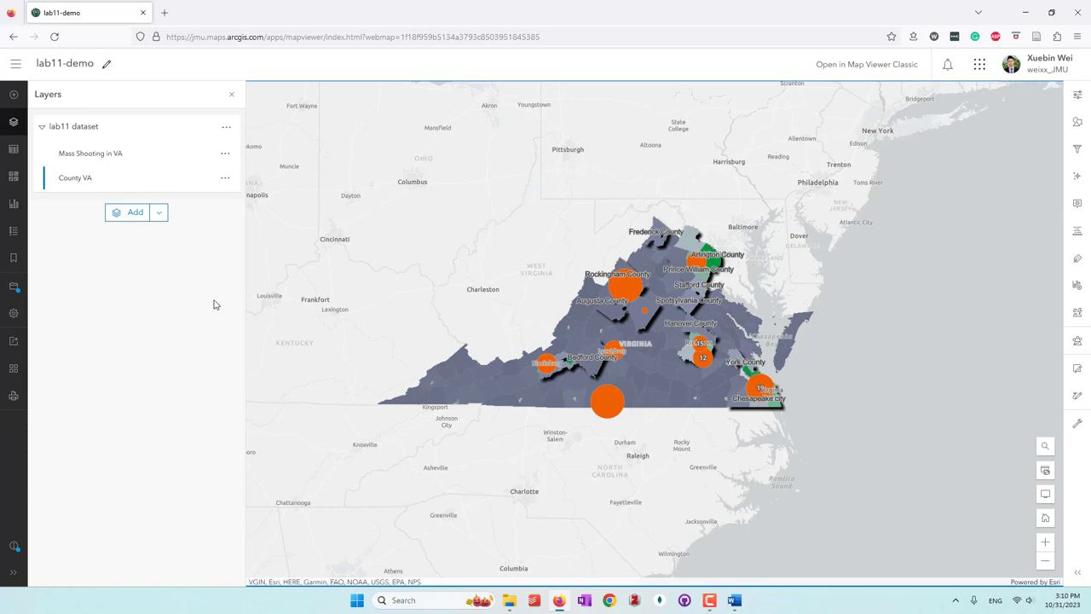
Display the map legend and examine the clusters, county labels and shadow effects from statewide scale down to Harrisonburg
scroll(628, 290, "up", 2)
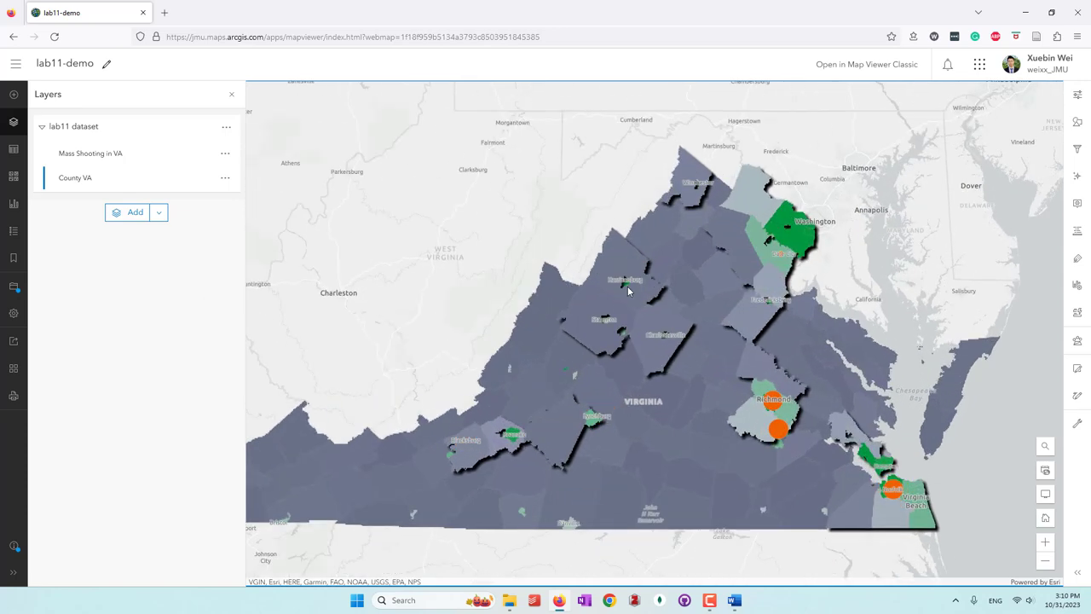
scroll(645, 280, "down", 2)
left_click(13, 231)
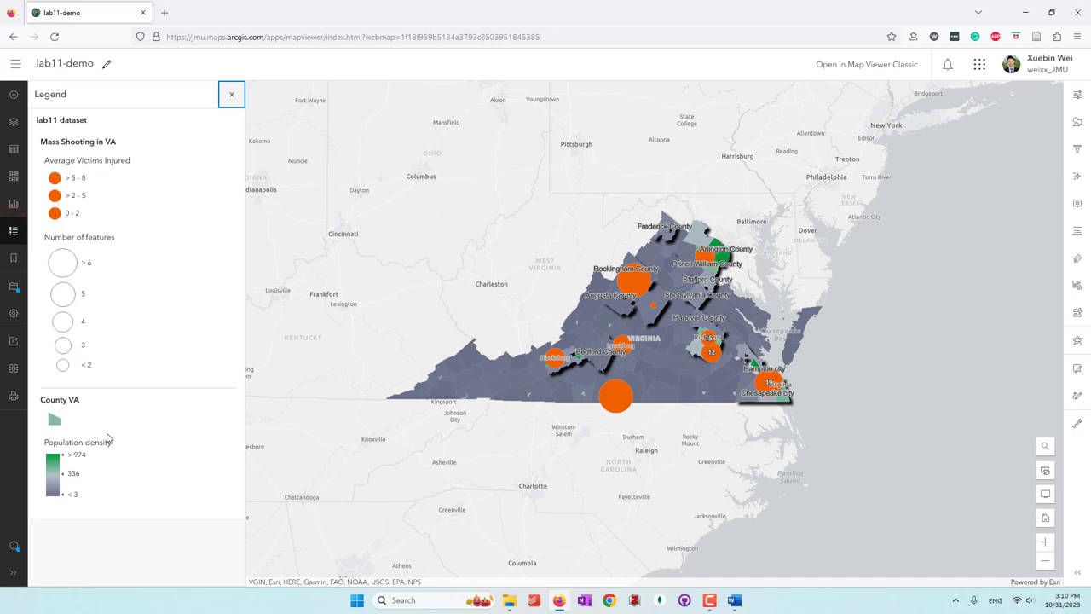
scroll(667, 290, "up", 1)
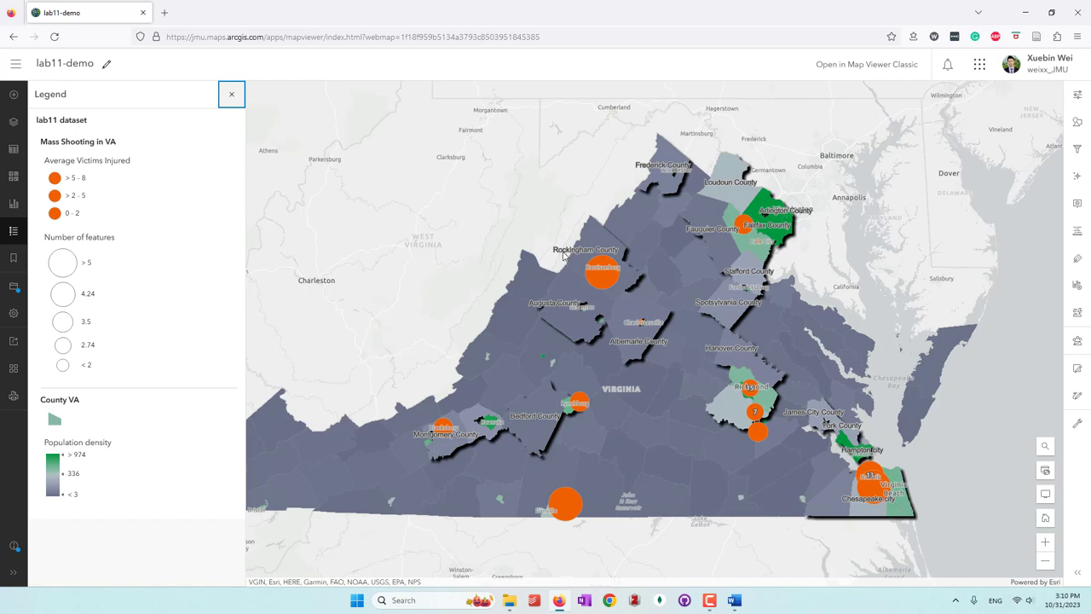
scroll(601, 271, "up", 1)
scroll(617, 281, "up", 1)
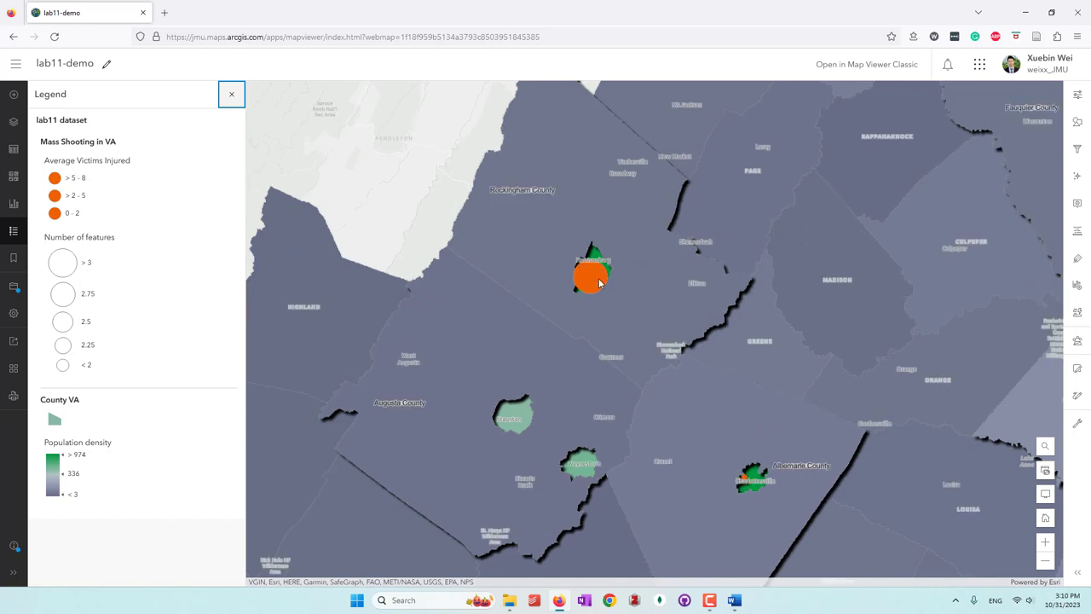
scroll(596, 271, "up", 2)
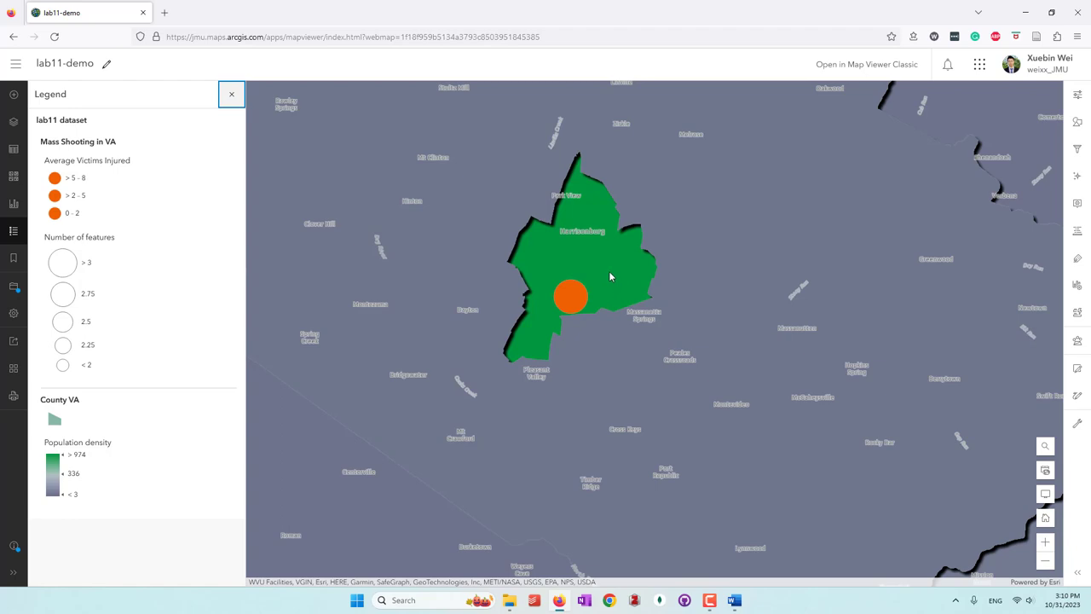
scroll(609, 273, "down", 3)
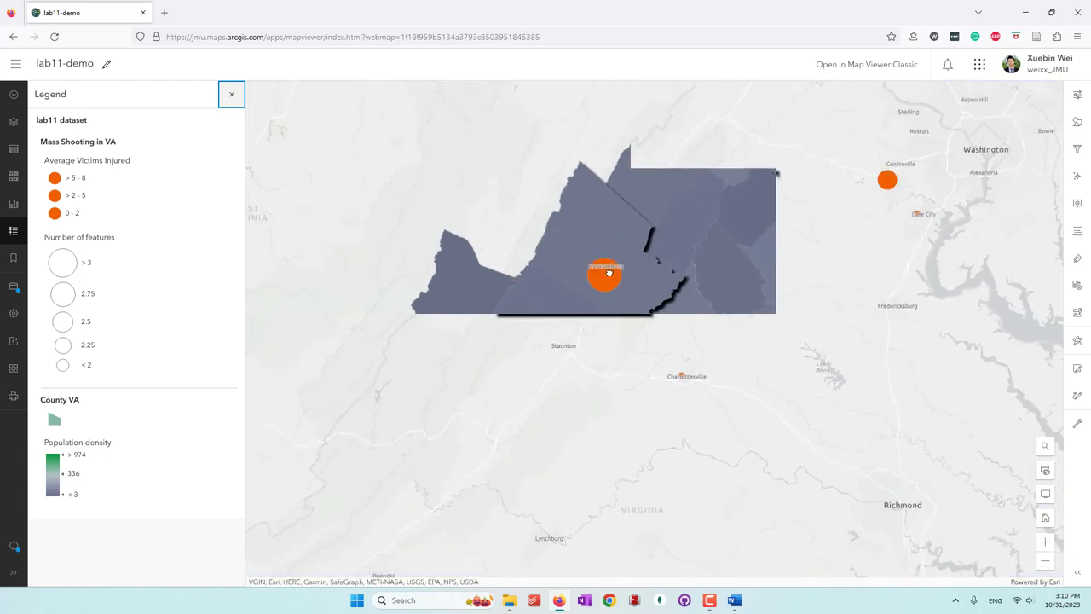
scroll(608, 273, "down", 2)
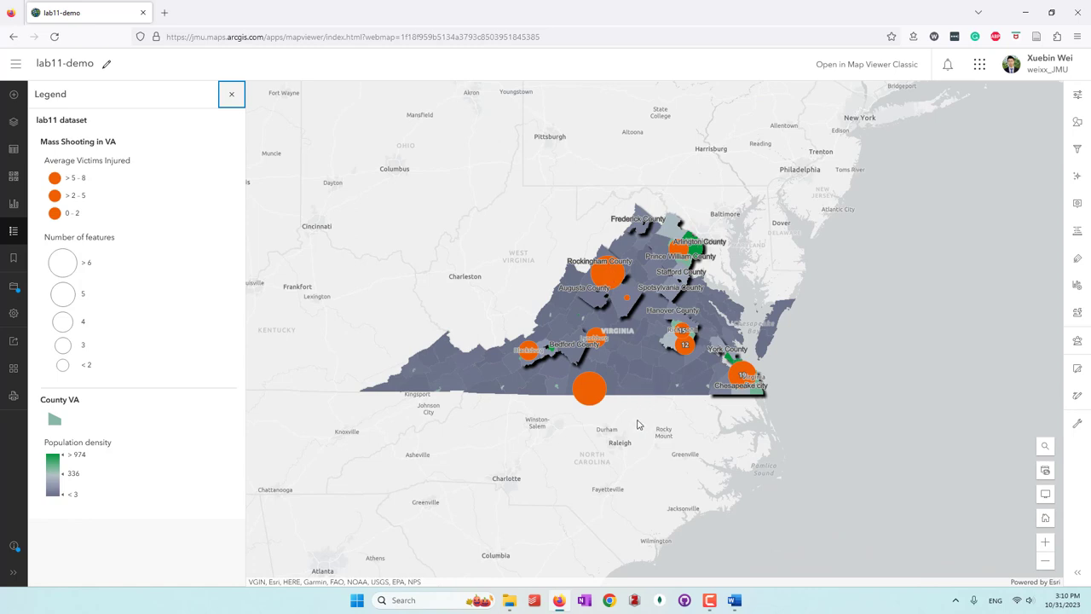
Save the lab11-demo map and share it with Everyone (public)
left_click(14, 287)
left_click(71, 289)
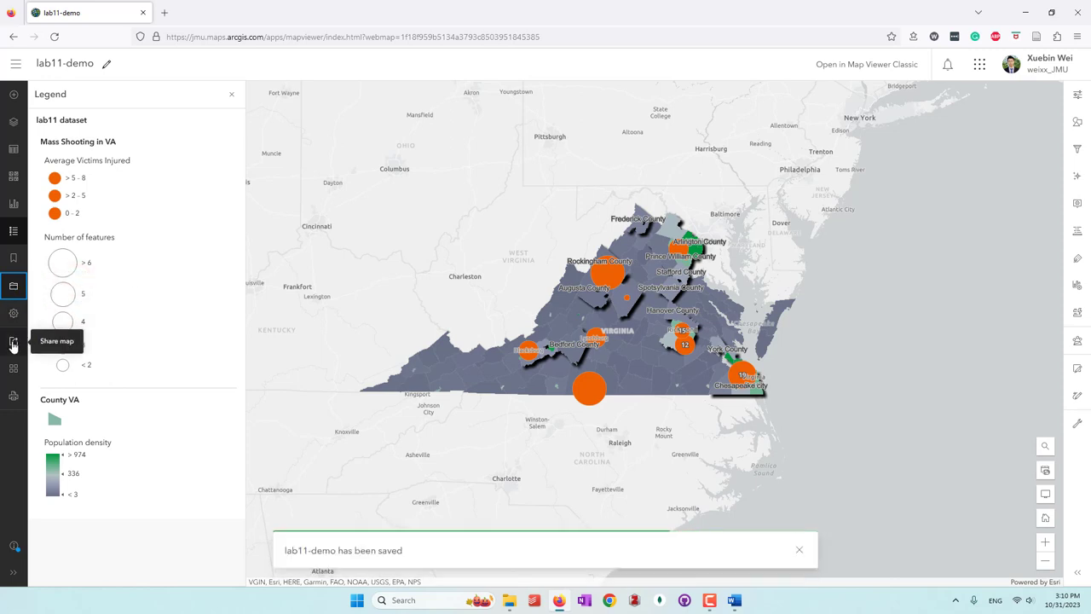
left_click(12, 343)
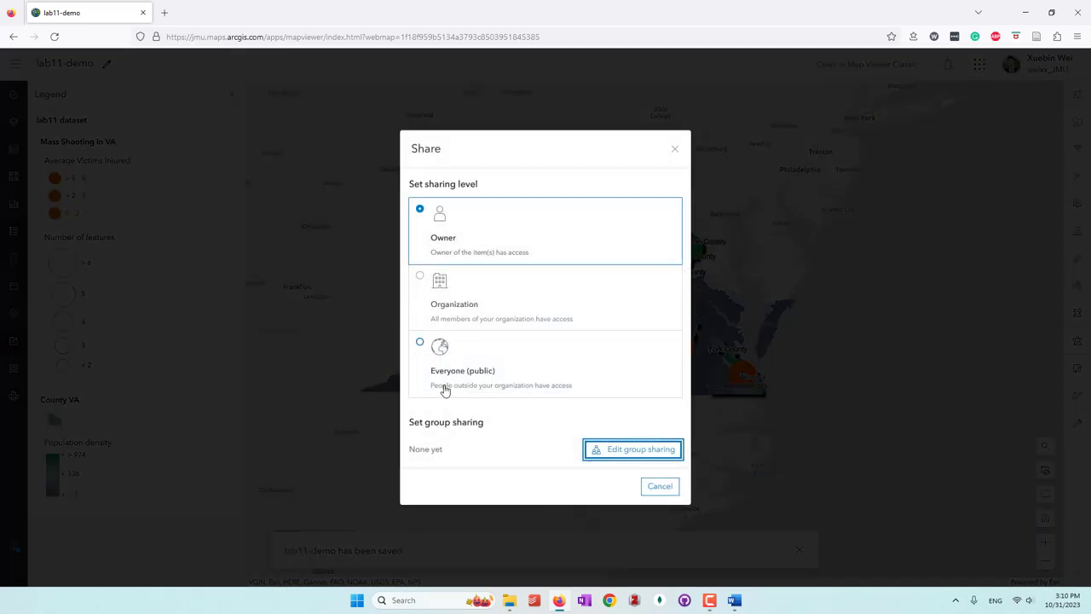
left_click(420, 343)
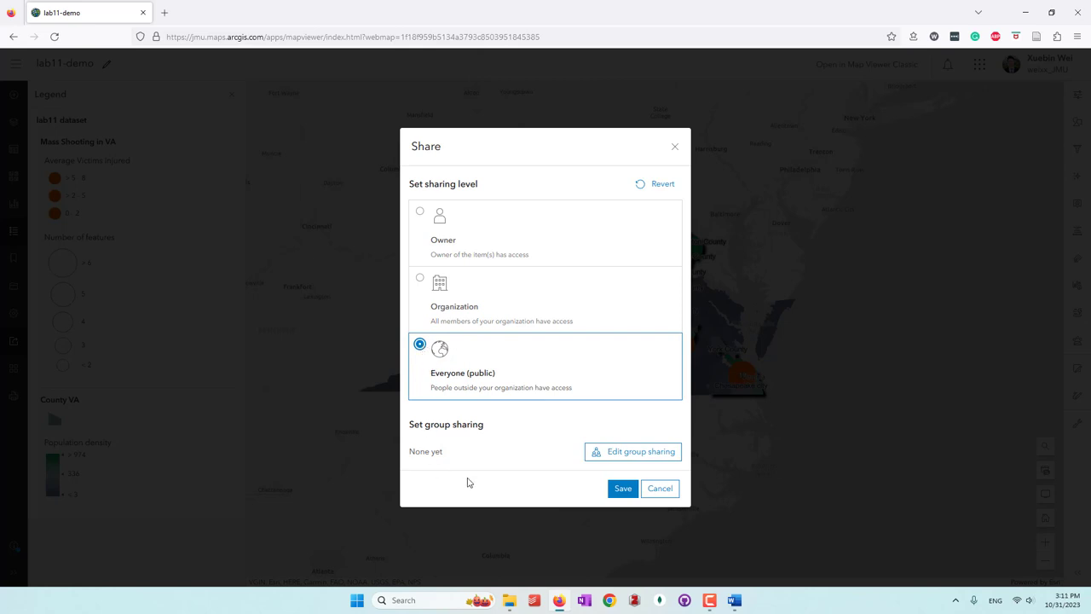
left_click(623, 487)
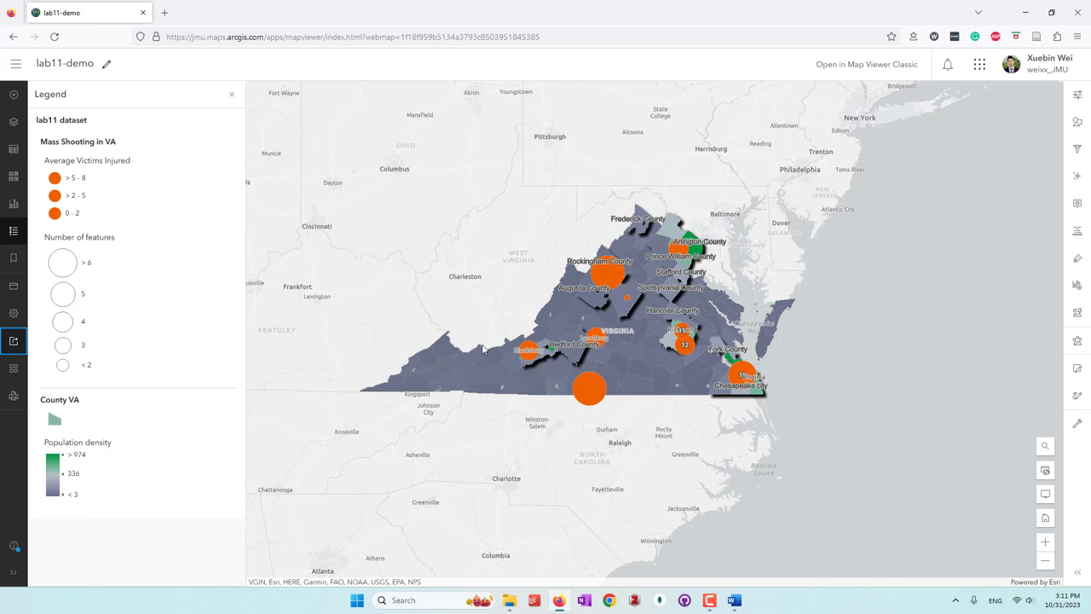
Create a Basic Instant App titled lab11-demo from the web map and dismiss the introductory Express tour
left_click(13, 370)
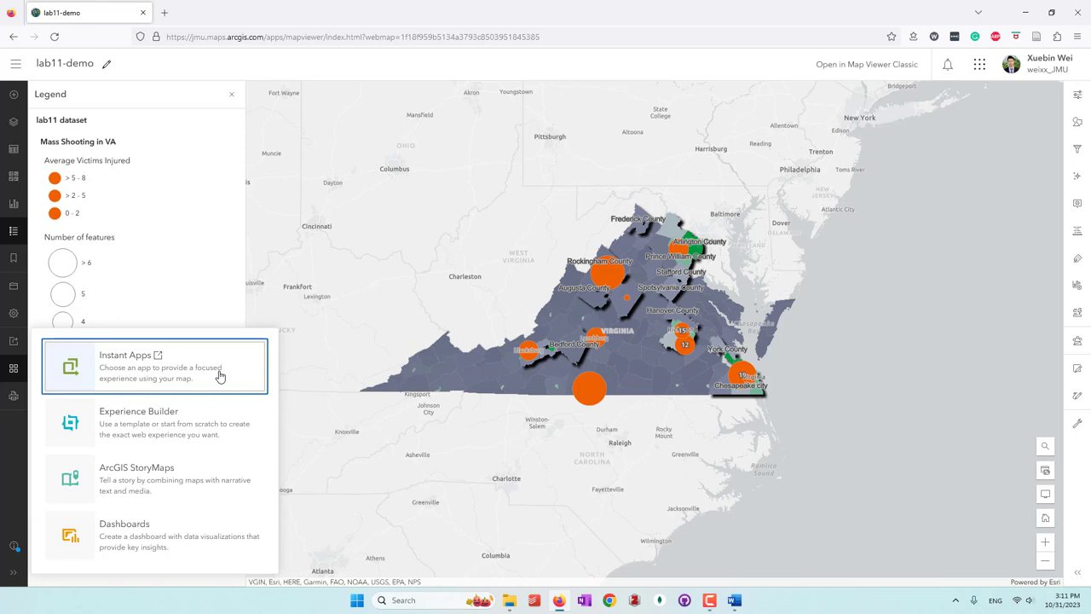
left_click(125, 368)
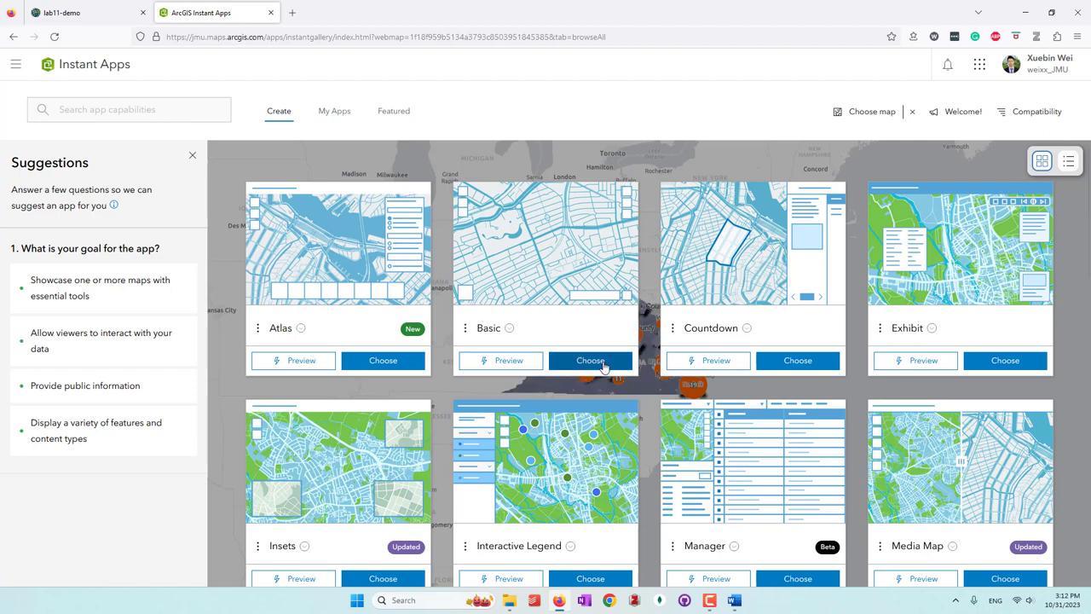
left_click(601, 365)
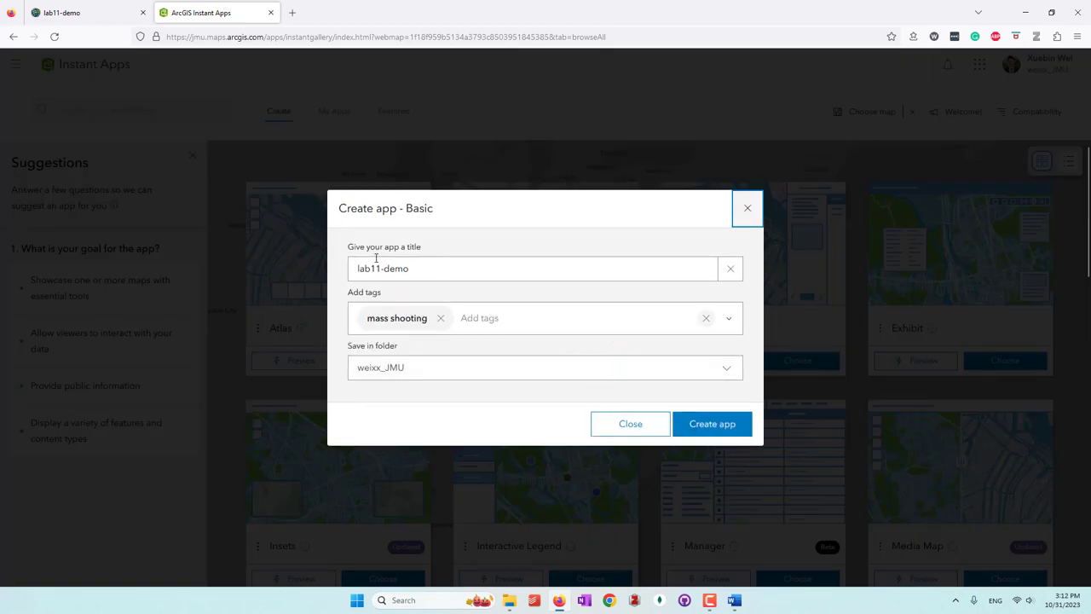
left_click(705, 426)
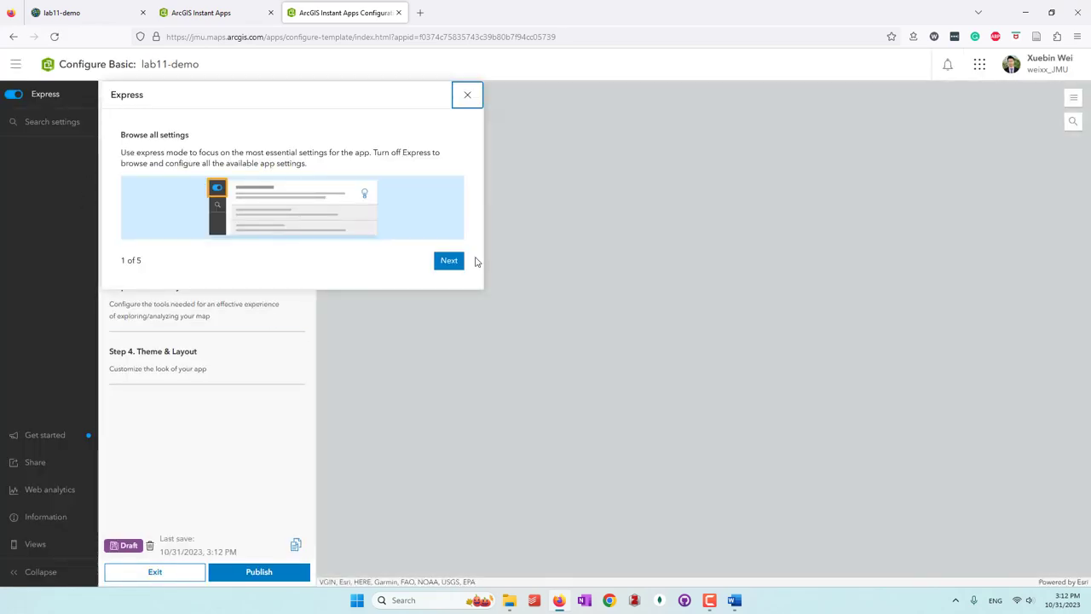
left_click(467, 95)
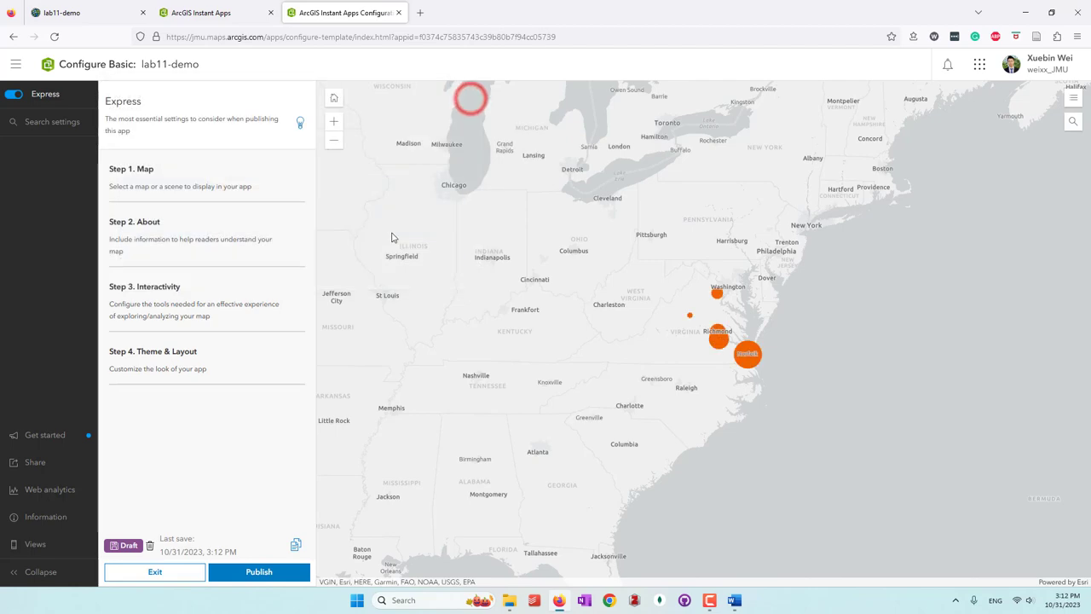
Turn on the app's header in the Step 2 About settings and check the map legend in the preview
scroll(690, 315, "up", 3)
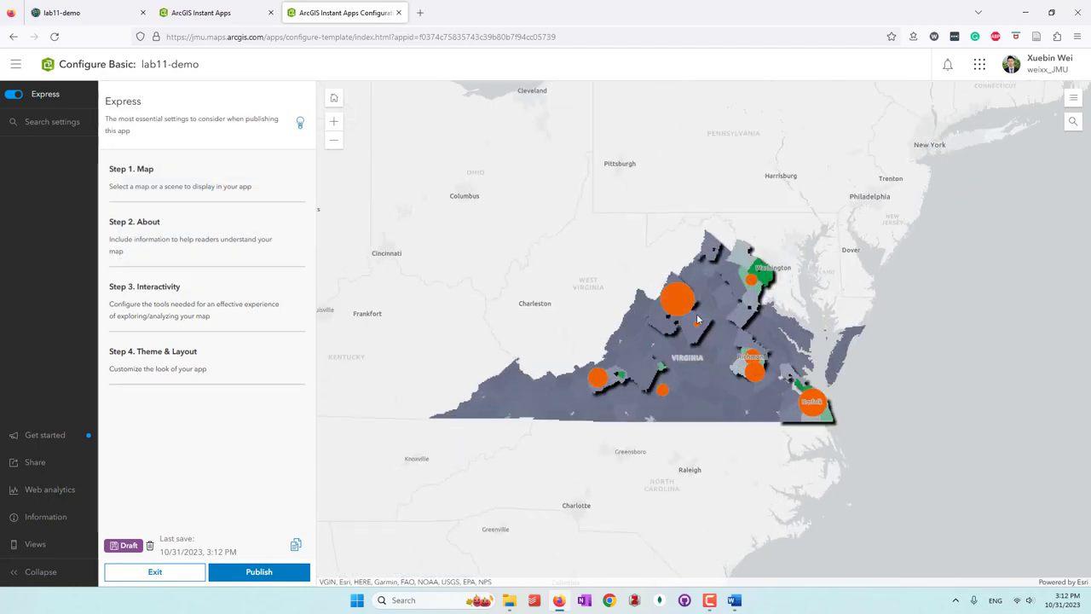
scroll(574, 285, "down", 2)
left_click_drag(575, 284, 635, 252)
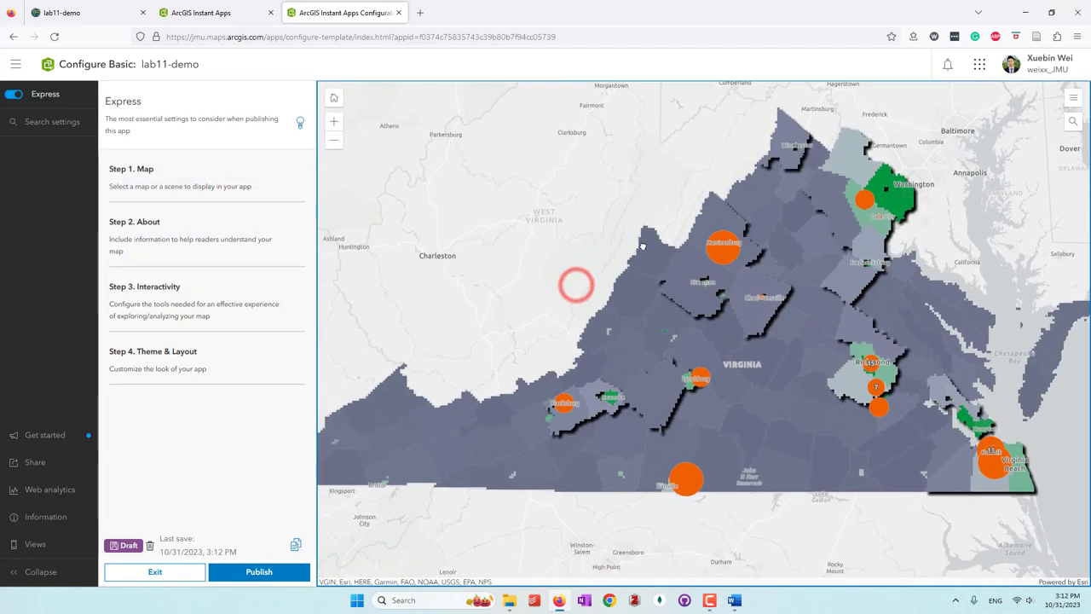
scroll(635, 252, "down", 1)
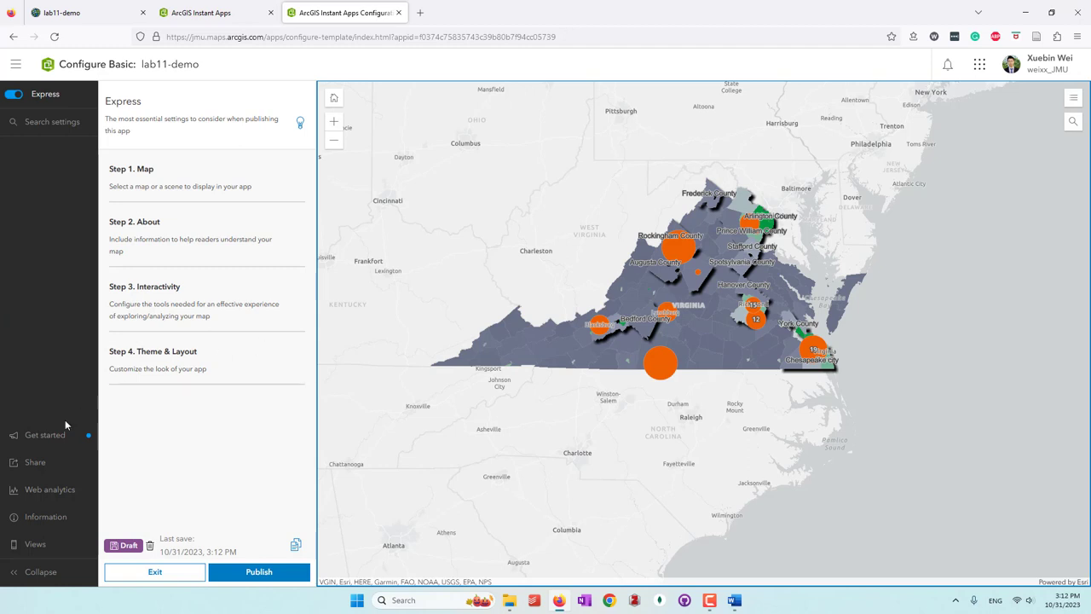
left_click(175, 259)
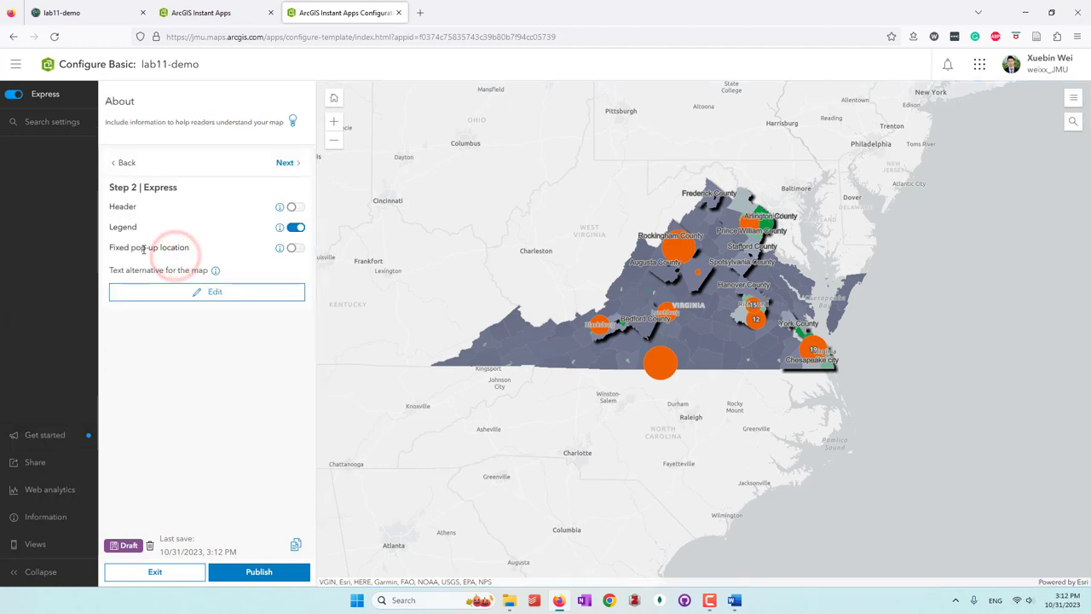
left_click(294, 208)
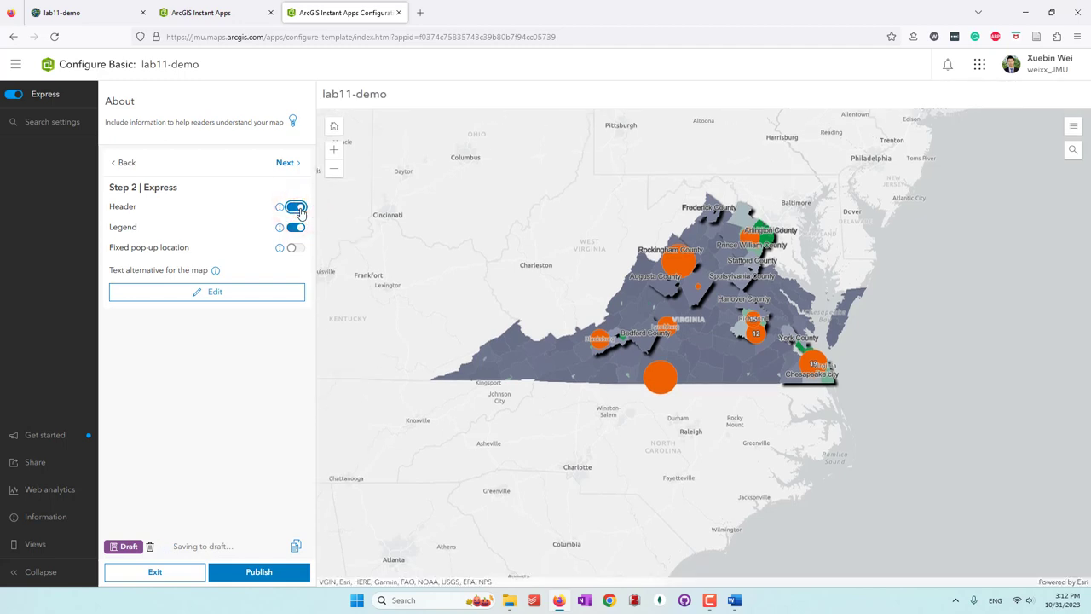
left_click(358, 96)
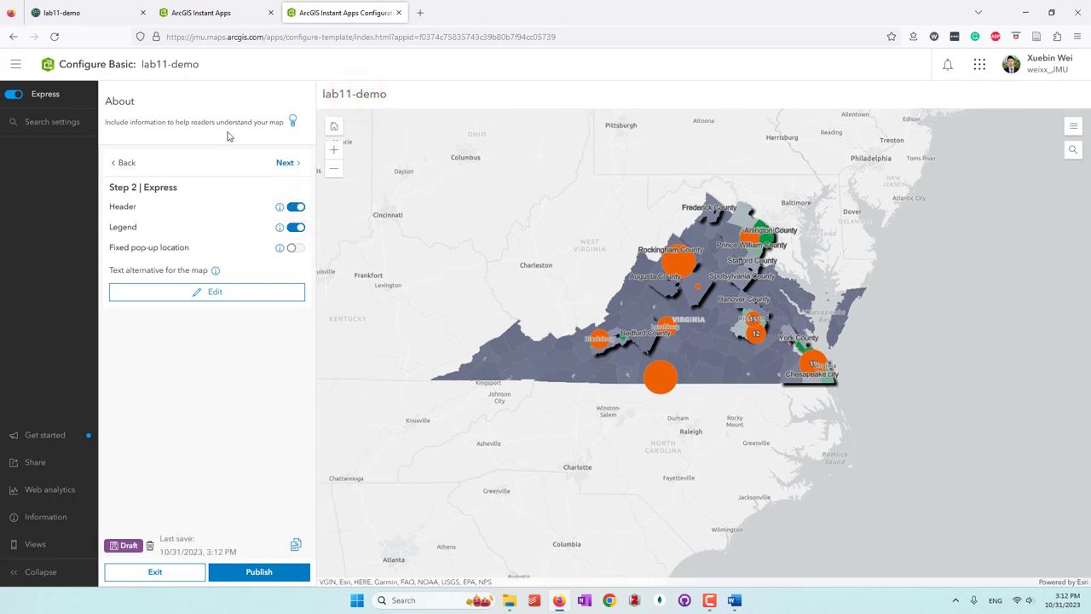
left_click(296, 227)
left_click(1076, 126)
left_click(1075, 127)
left_click(123, 162)
Enable the layer list in the Interactivity settings and test it by toggling the lab11 dataset's visibility off and on
left_click(160, 296)
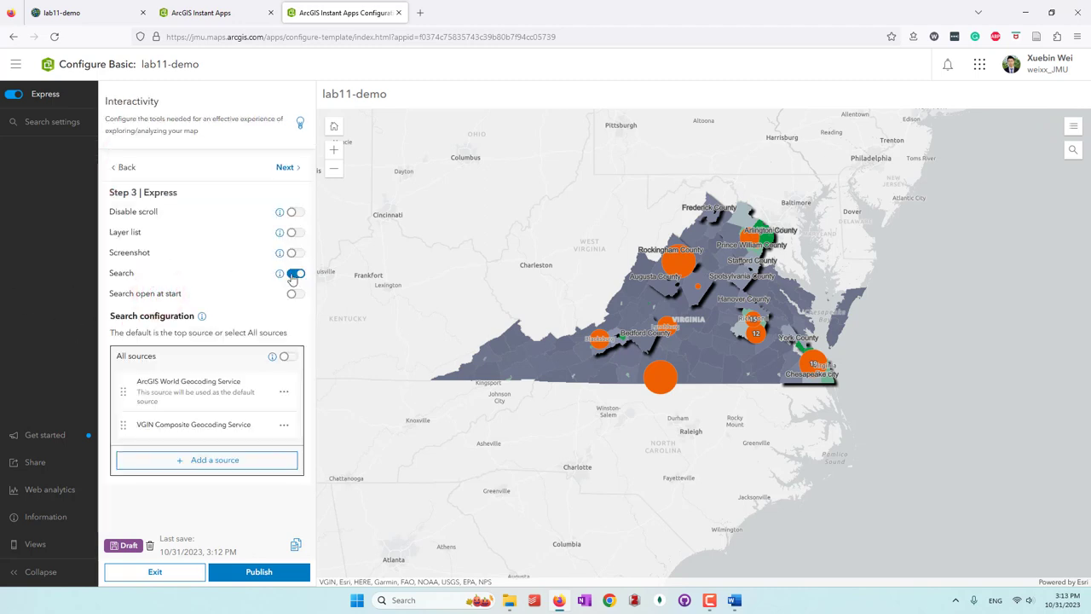
left_click(295, 232)
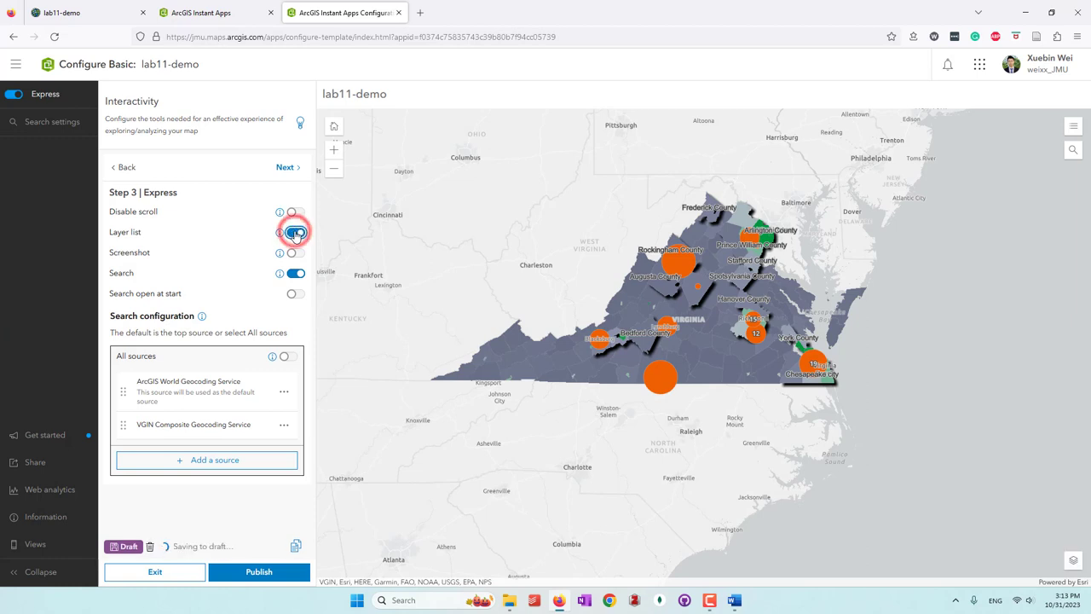
left_click(1073, 562)
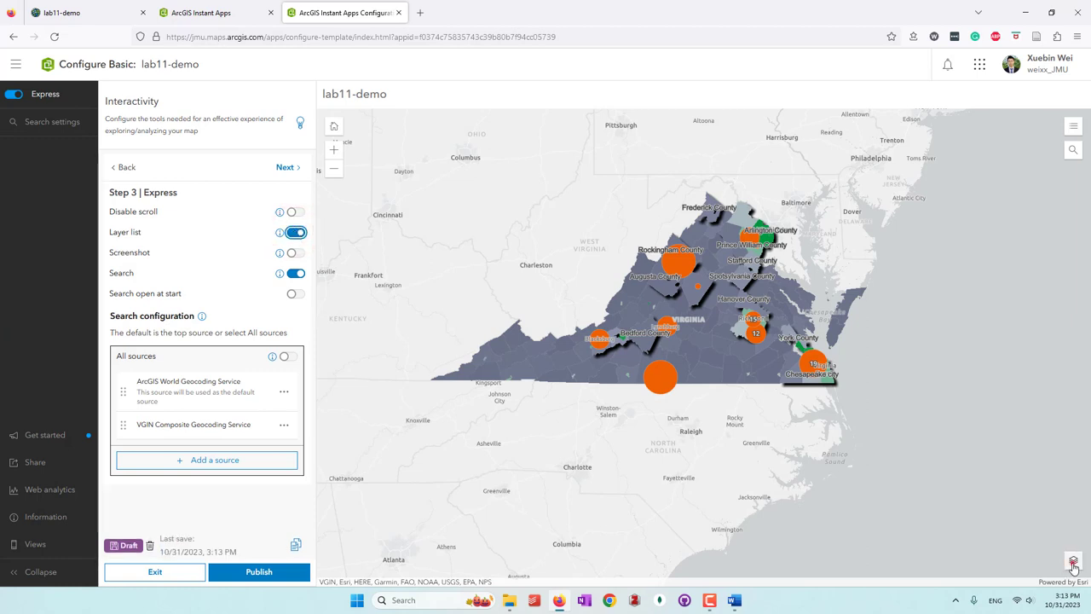
left_click(987, 550)
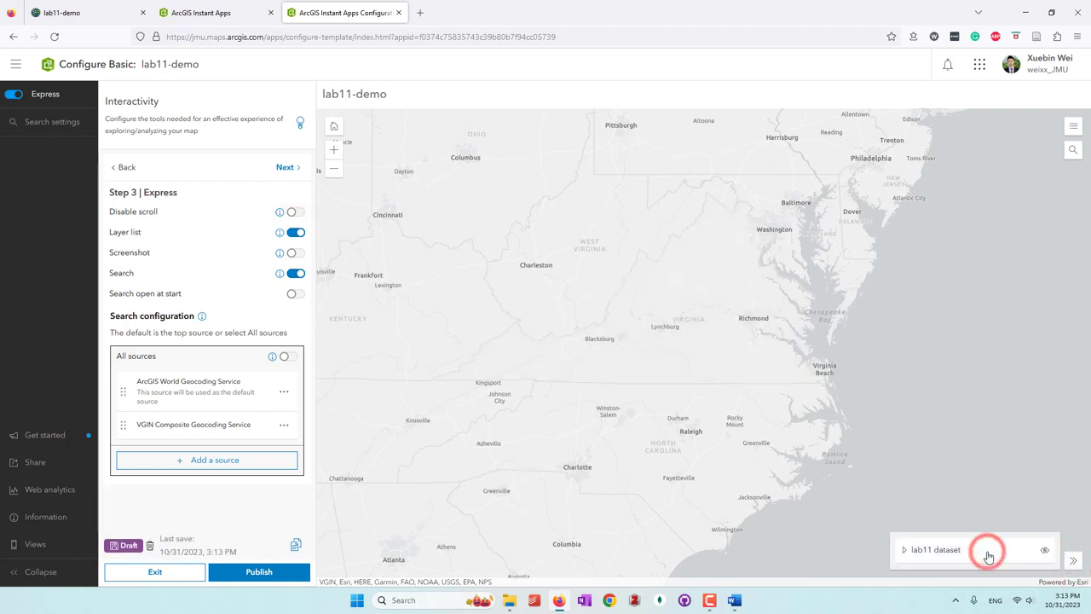
left_click(987, 551)
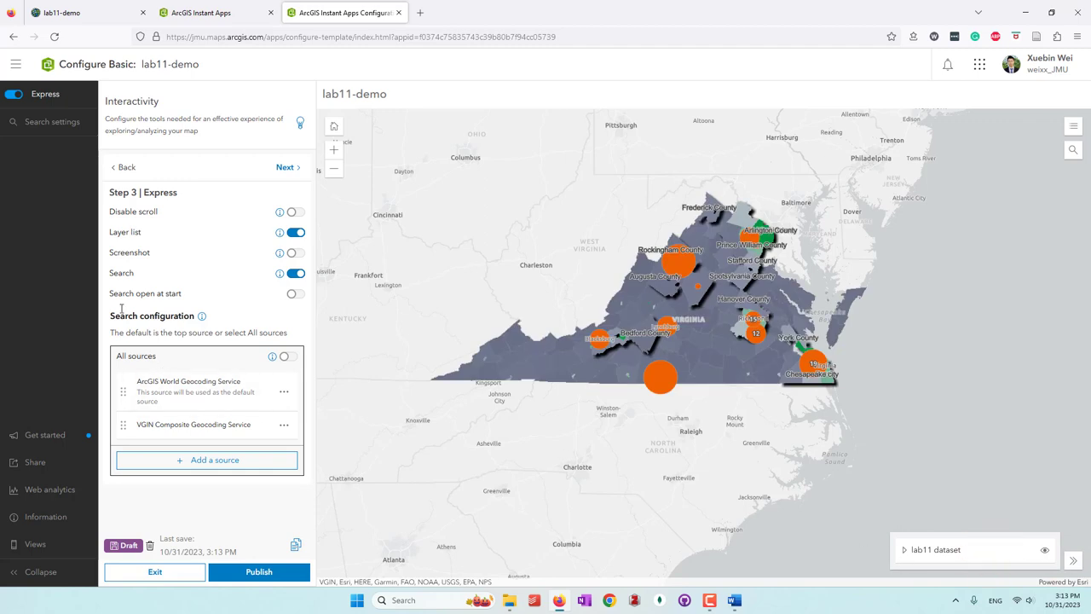
Try the Screenshot option, leave it disabled, and turn off the app's Search tool in the Interactivity settings
left_click(295, 254)
left_click(295, 254)
left_click(295, 275)
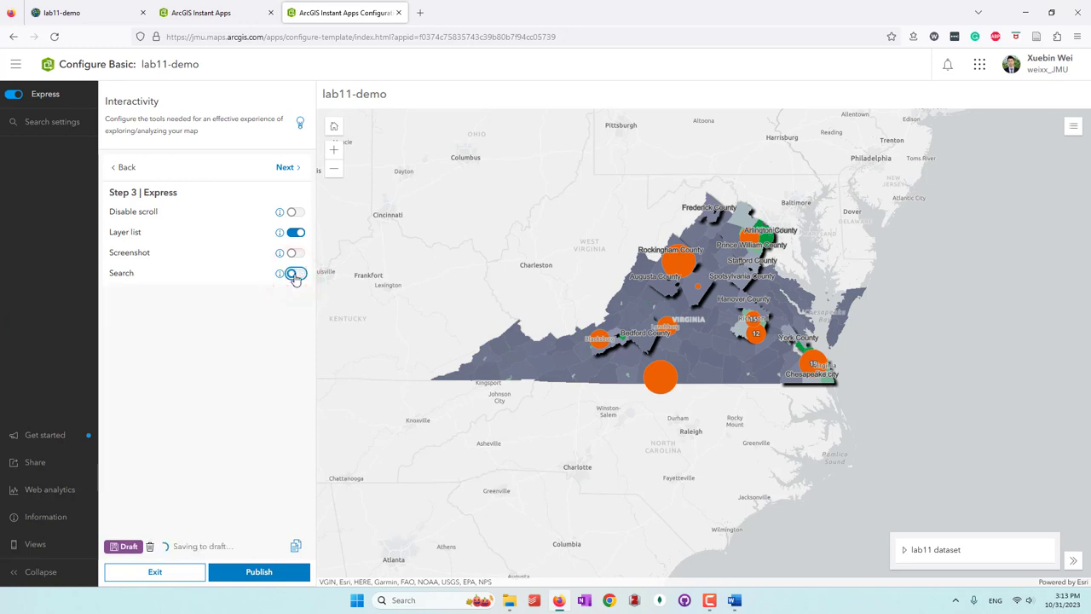
left_click(294, 273)
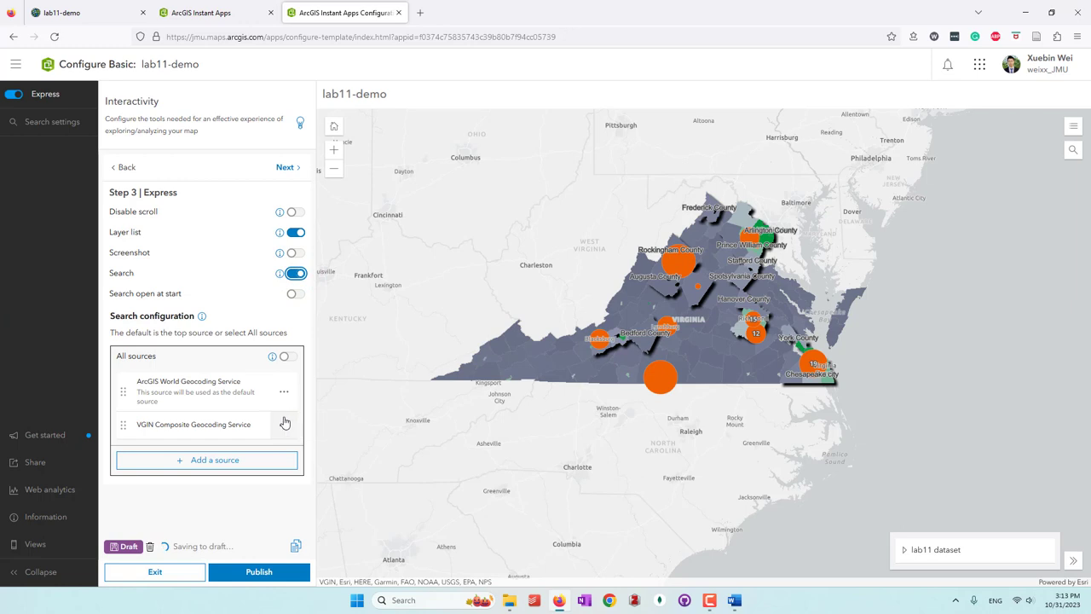
left_click(294, 273)
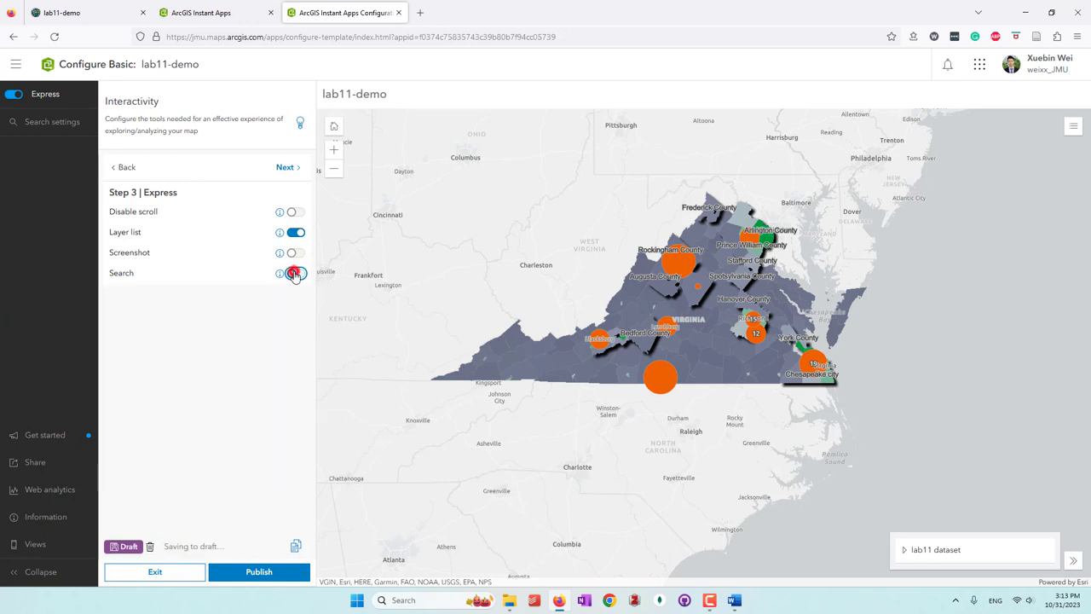
left_click(126, 169)
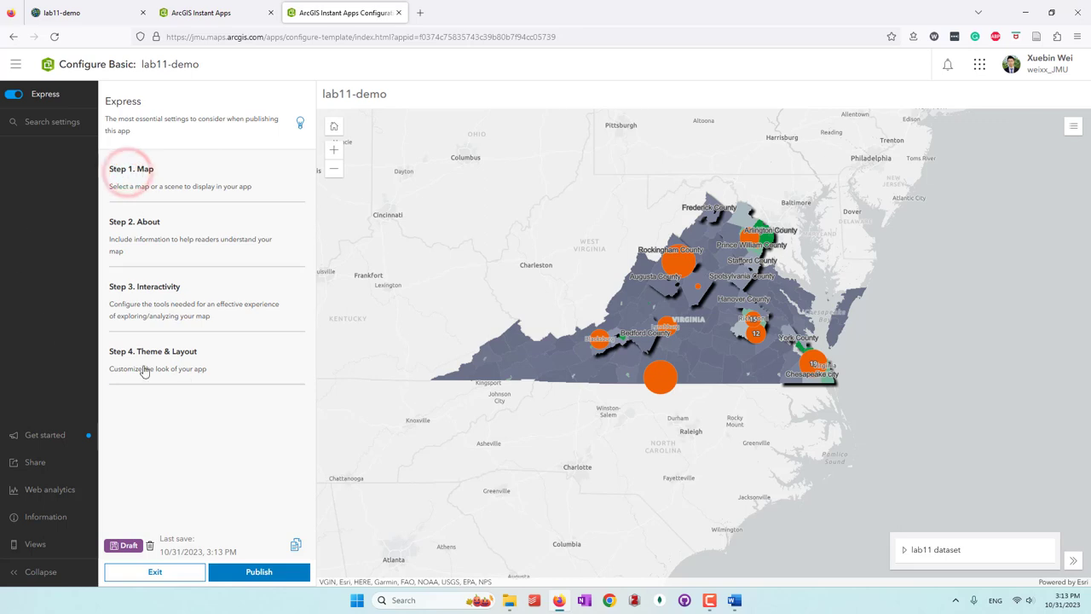
Try Dark mode in the app's Theme & Layout settings and switch the mode back to Light
left_click(214, 366)
left_click(287, 228)
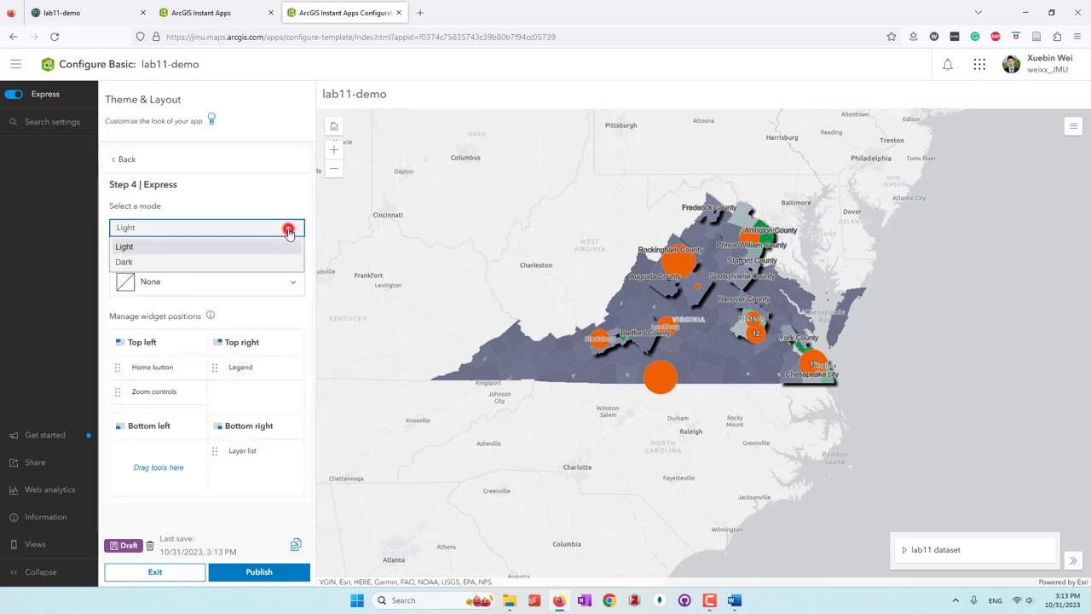
left_click(244, 262)
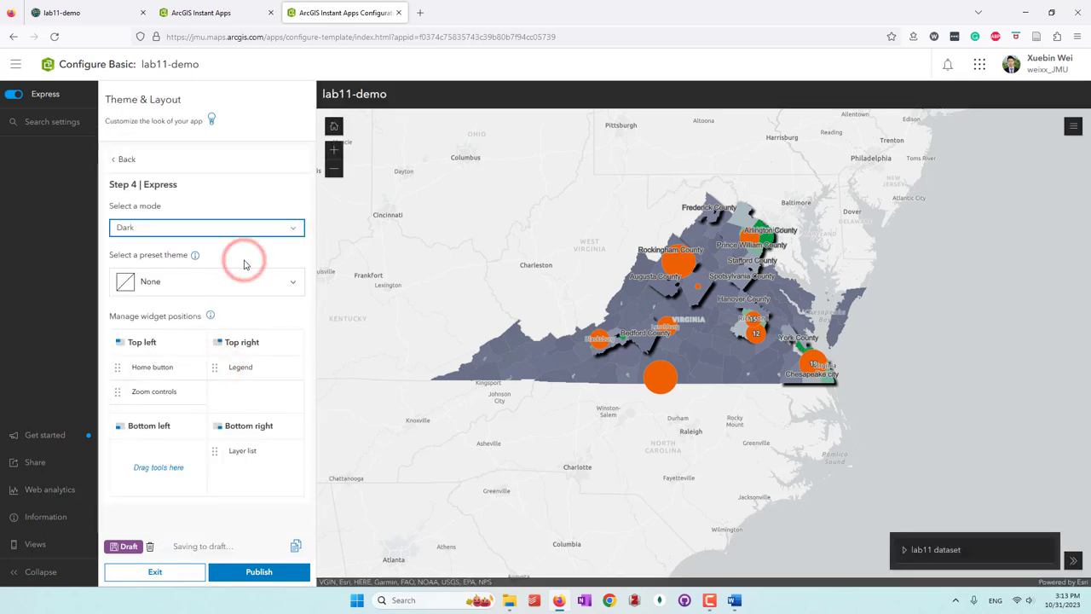
left_click(266, 228)
left_click(260, 248)
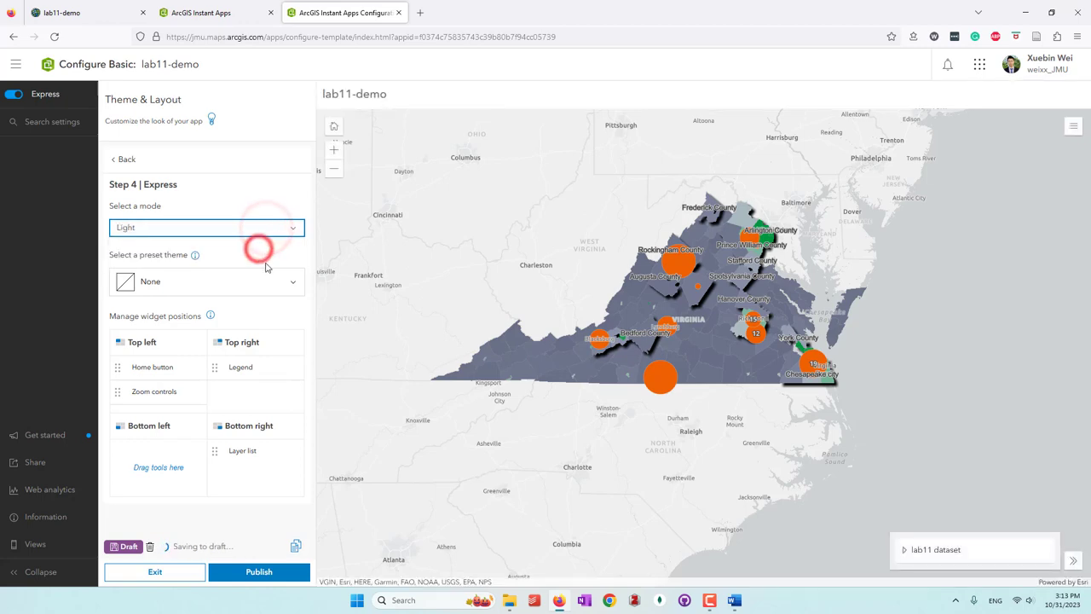
Apply the Indigo preset theme to the app and return to the Express overview
left_click(281, 283)
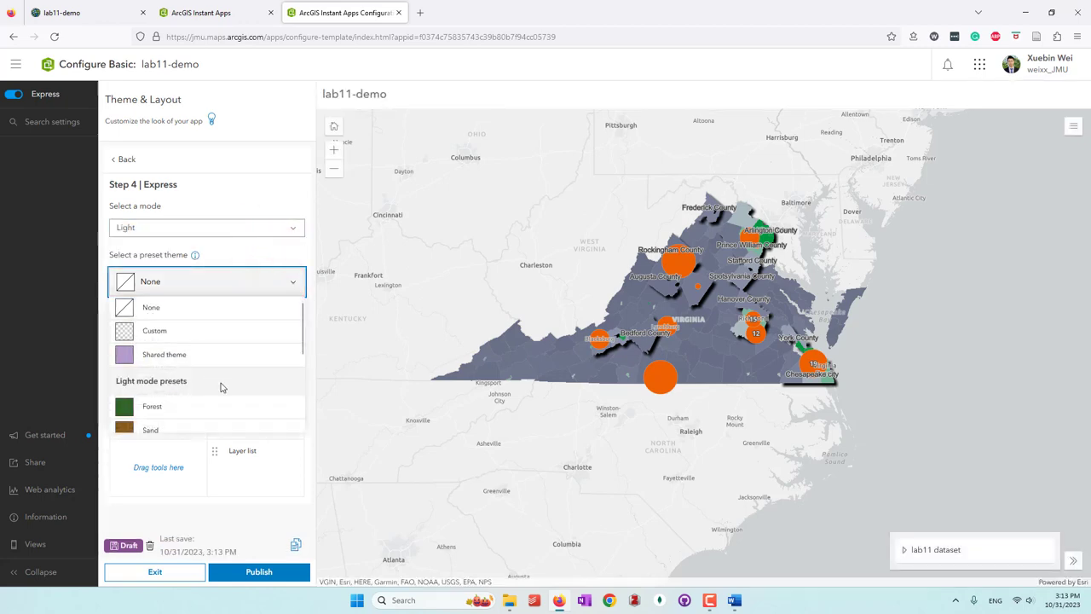
scroll(231, 327, "down", 3)
scroll(241, 388, "up", 3)
scroll(247, 363, "down", 3)
scroll(259, 414, "down", 1)
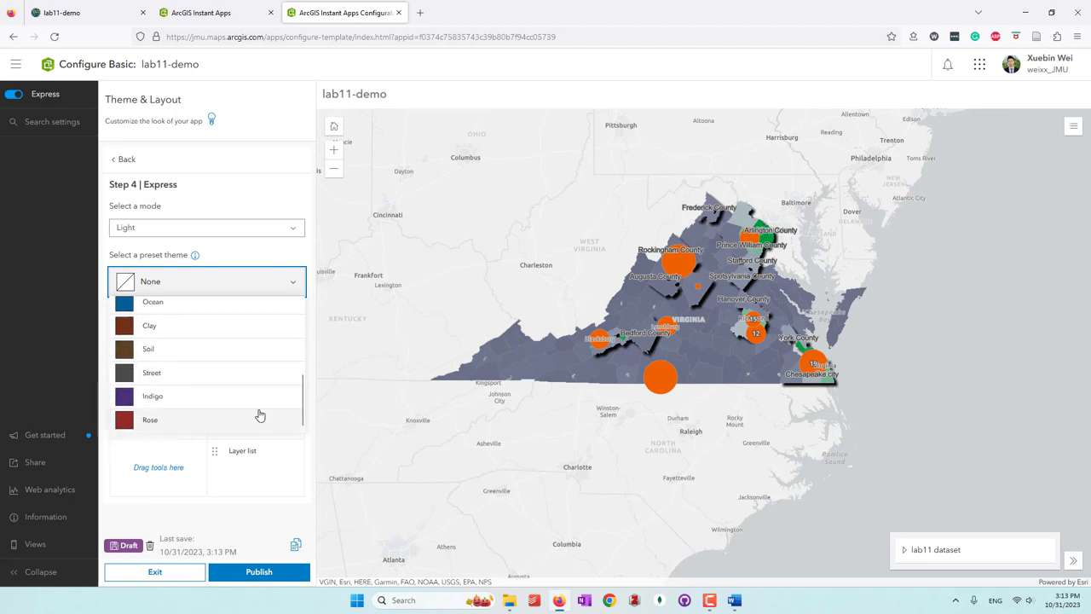
left_click(245, 393)
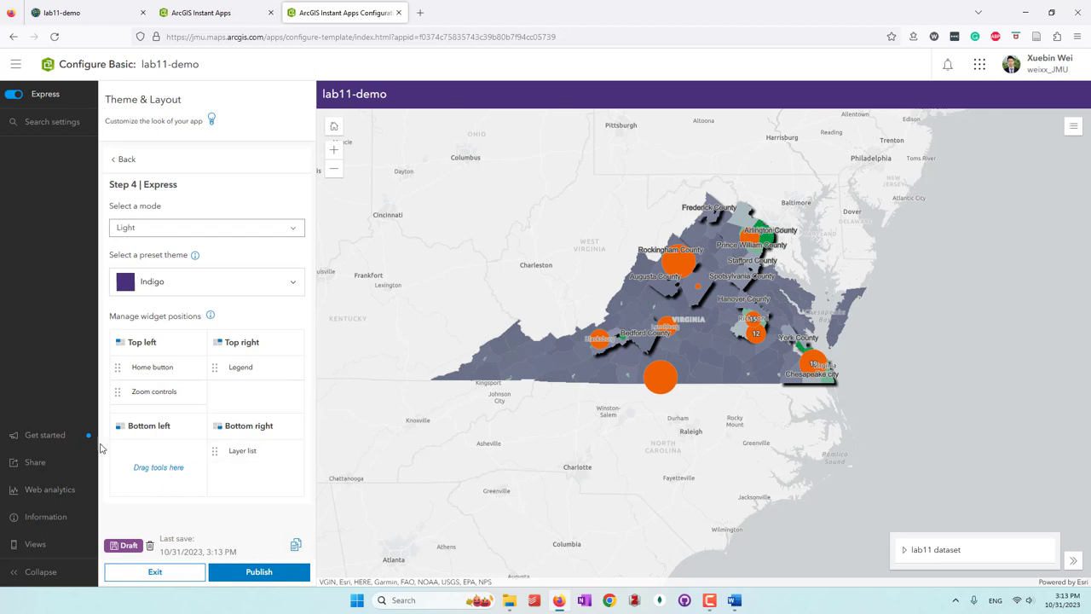
left_click(116, 158)
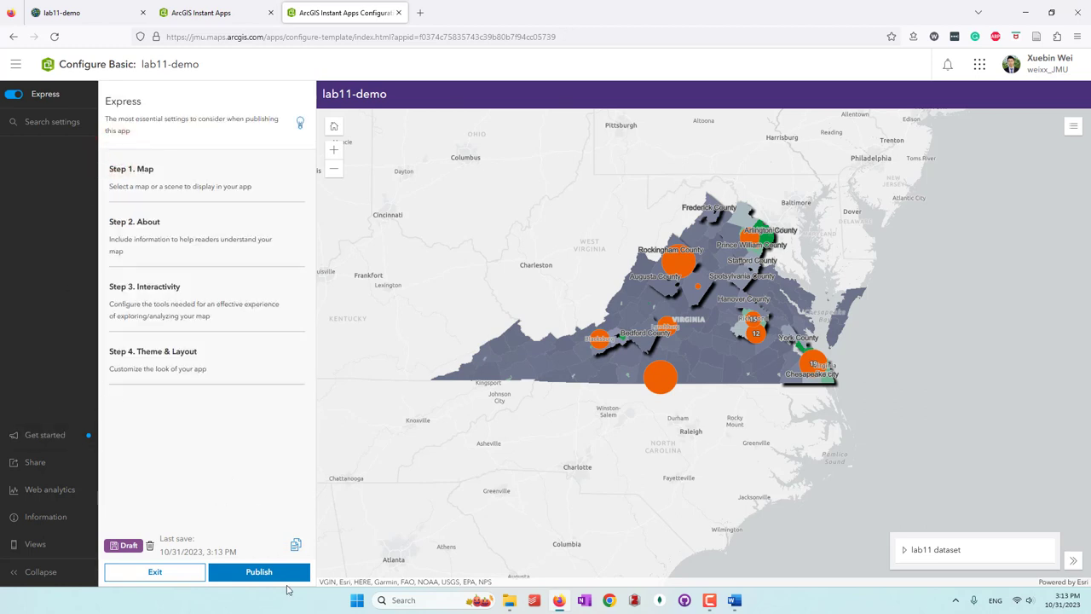
Publish the lab11-demo app and set its sharing level to Everyone (public)
left_click(278, 577)
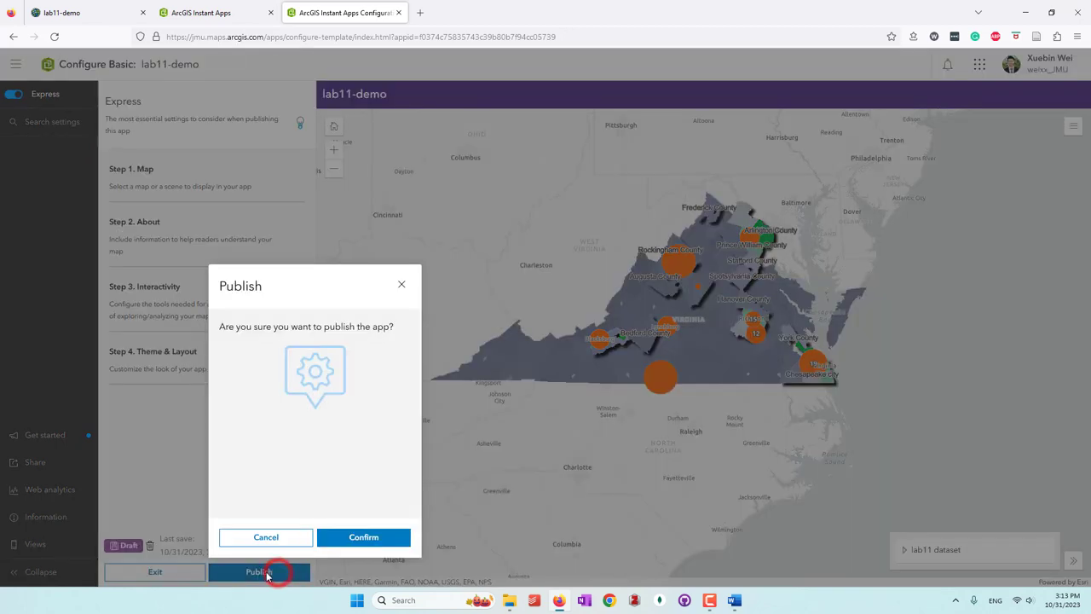
left_click(375, 545)
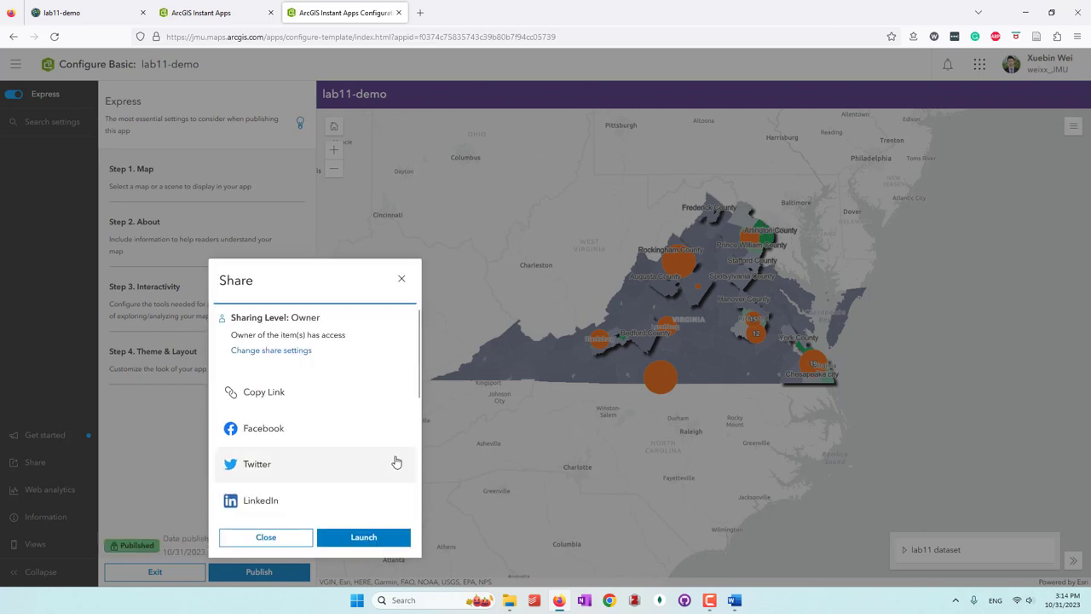
left_click(287, 351)
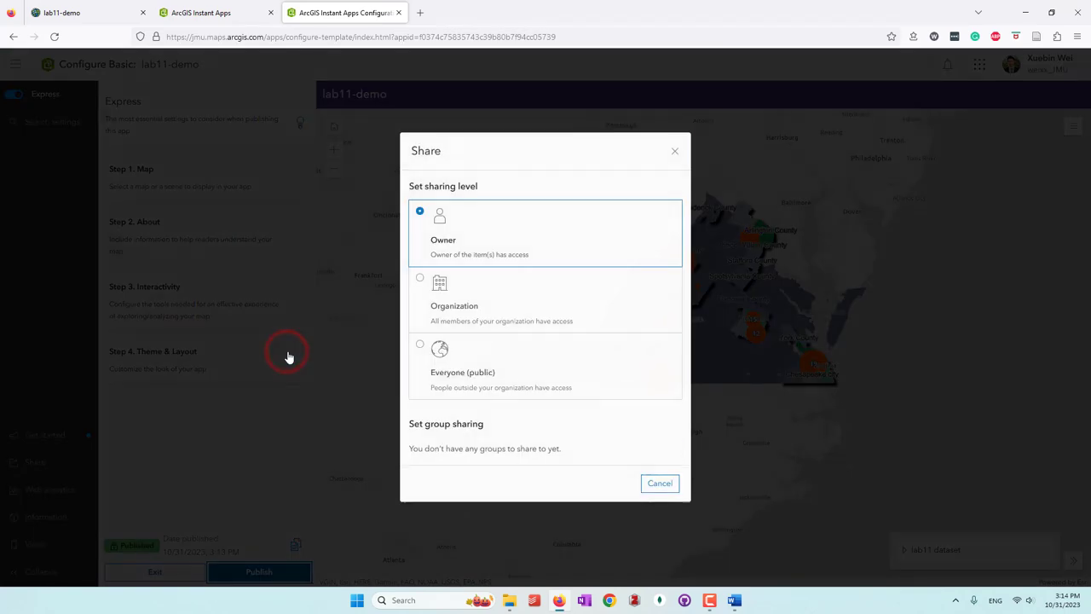
left_click(420, 345)
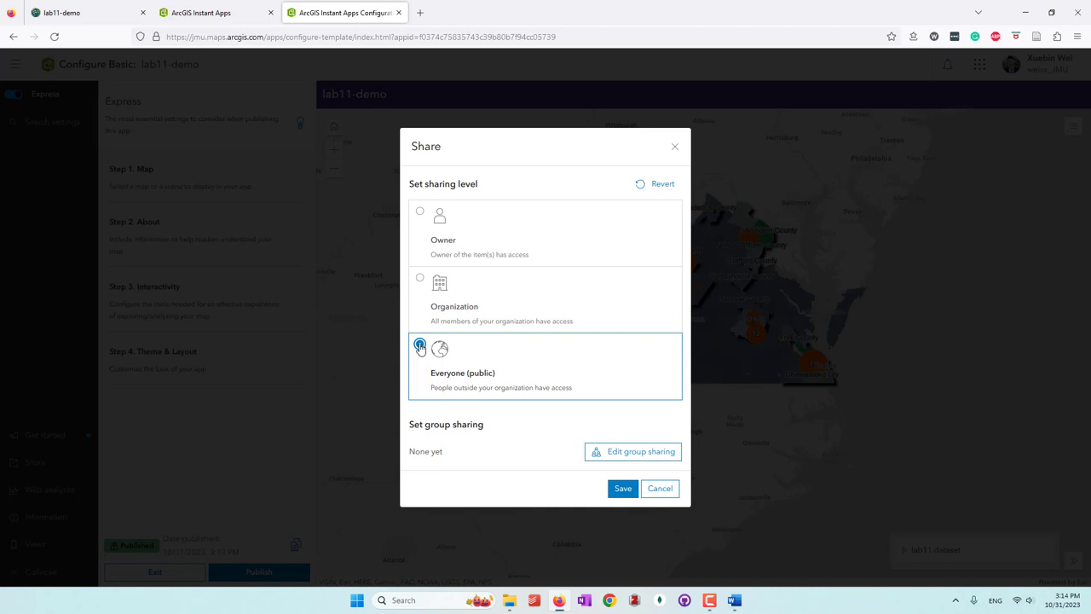
left_click(623, 488)
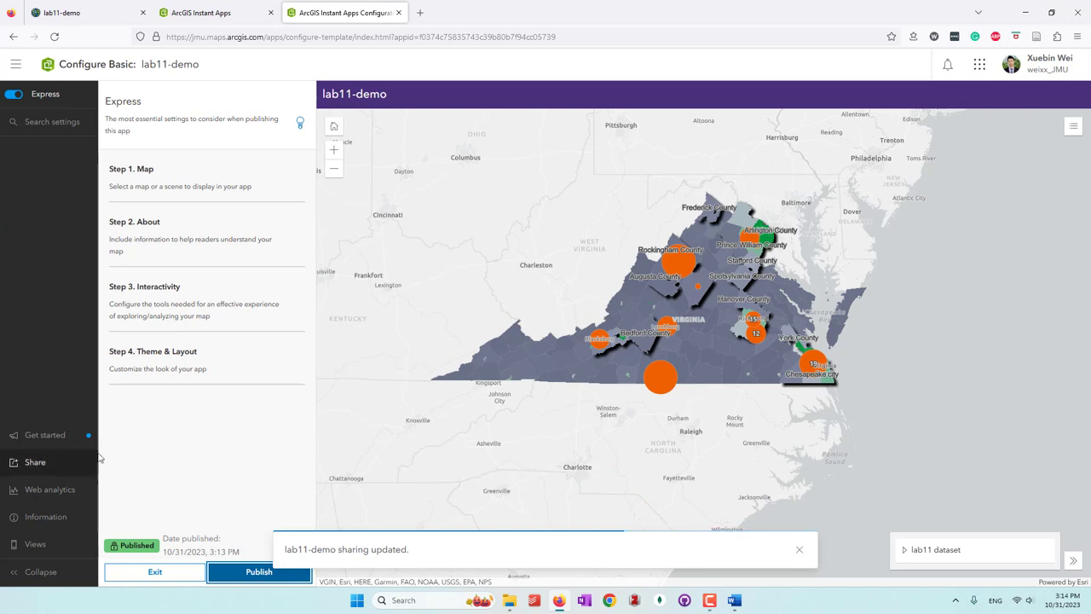
Republish the publicly shared app and copy its link to the clipboard
left_click(272, 577)
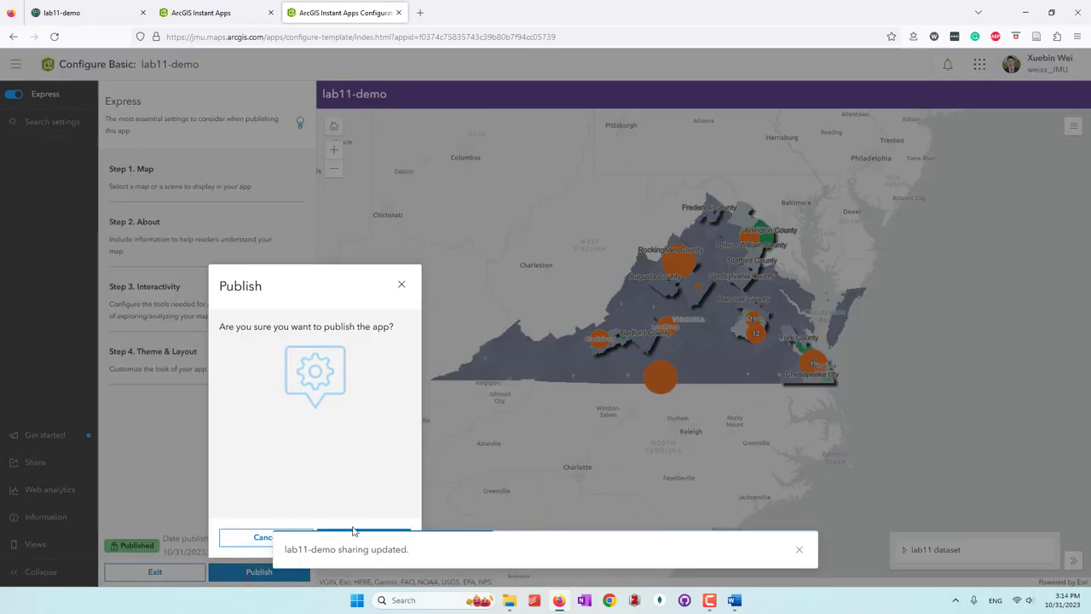
left_click(793, 550)
left_click(377, 538)
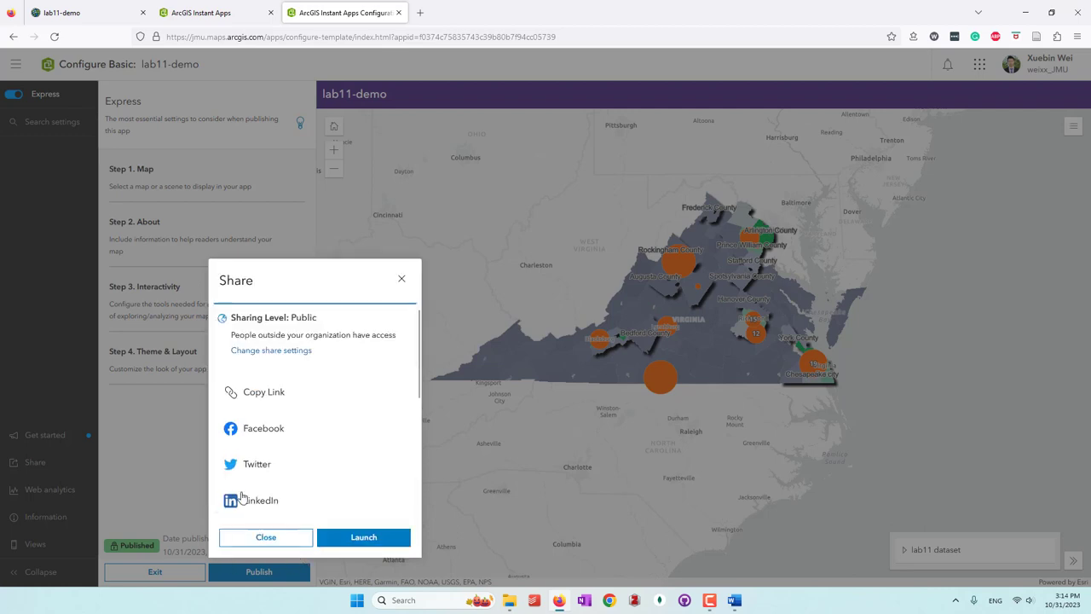
left_click(274, 398)
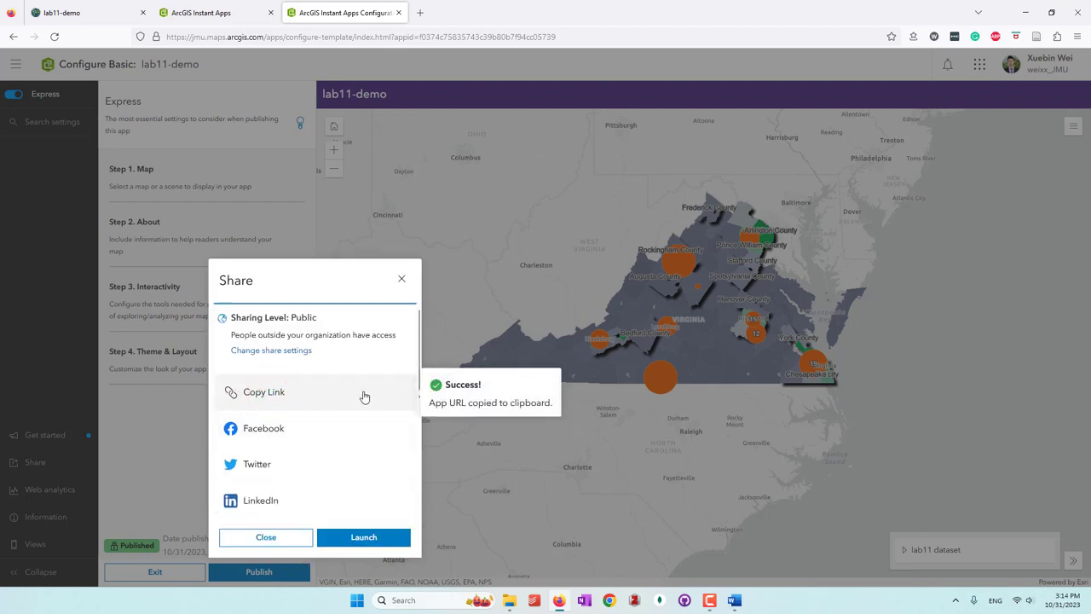
Close the sharing dialog and load the copied lab11-demo app link in a new private browser window
left_click(402, 282)
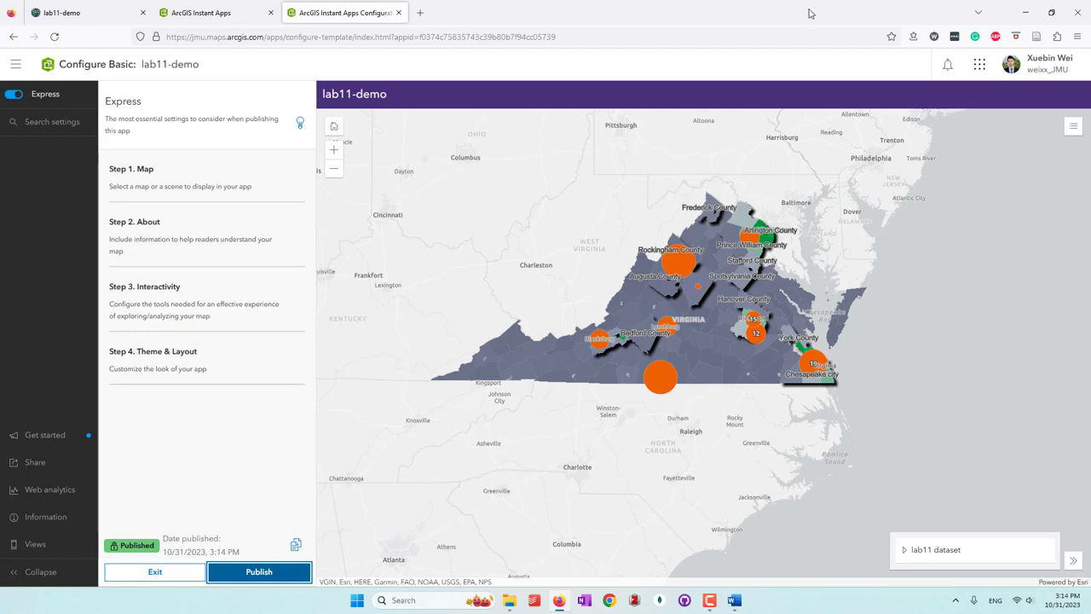
left_click(1078, 36)
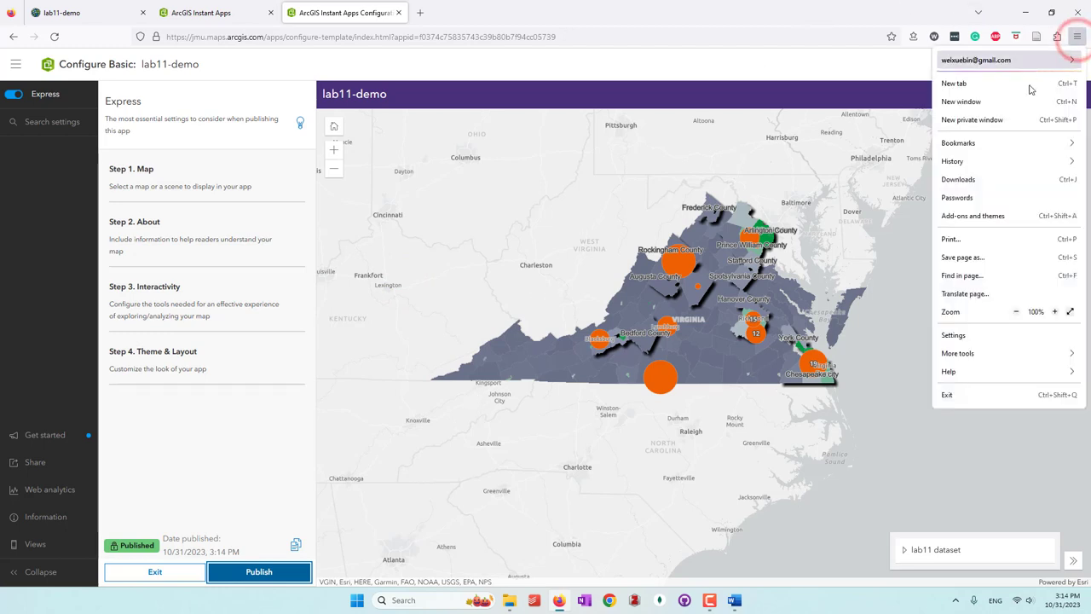
left_click(972, 120)
key("ctrl+v")
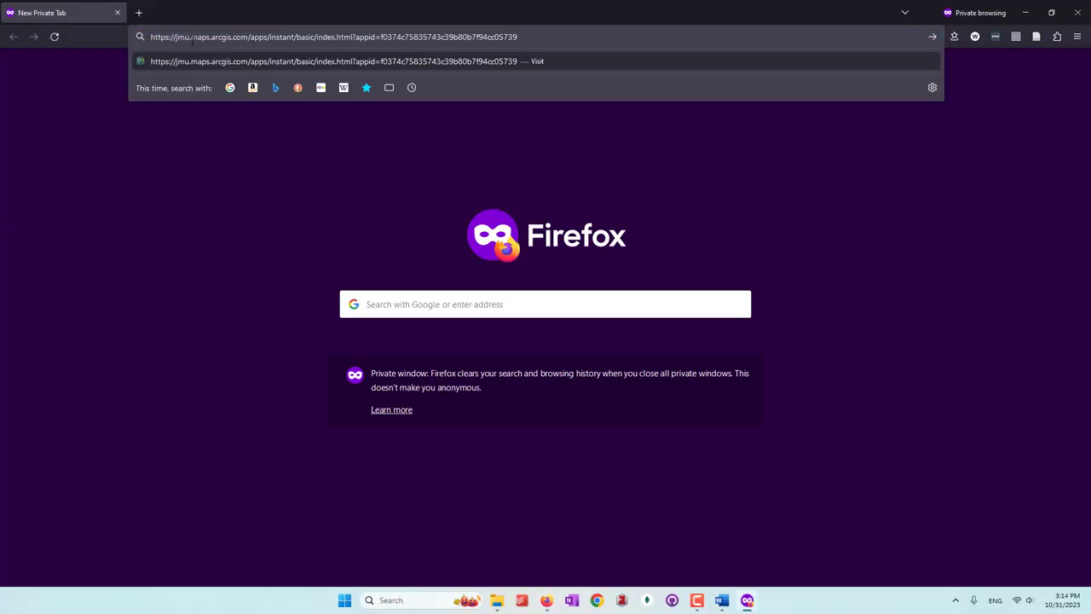
key("Return")
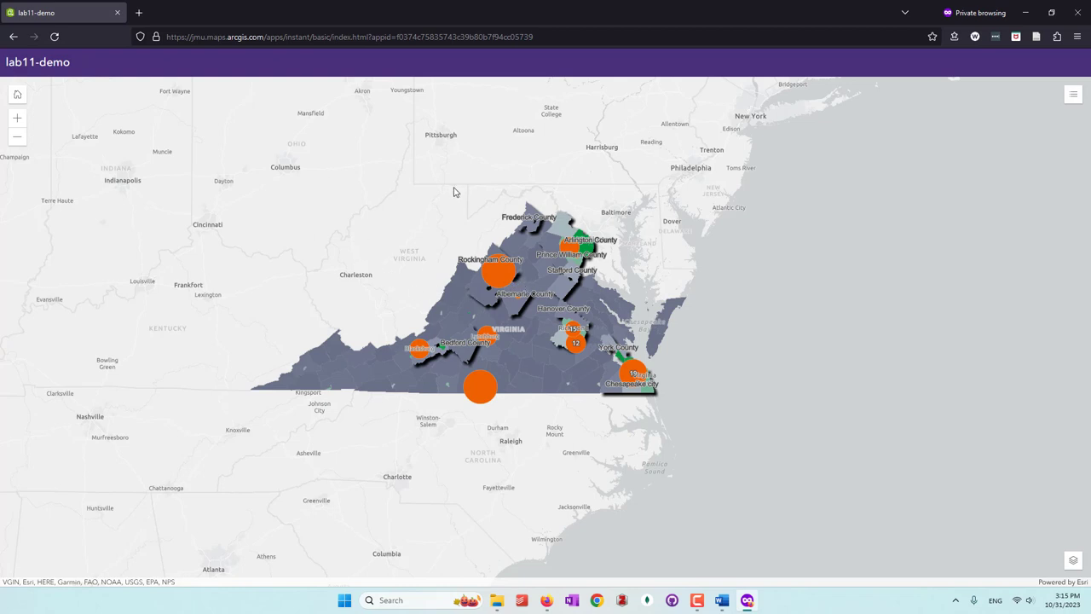
Expand the published app's legend and examine the Virginia mass shooting clusters and county population density at scales from regional to worldwide
left_click(1073, 96)
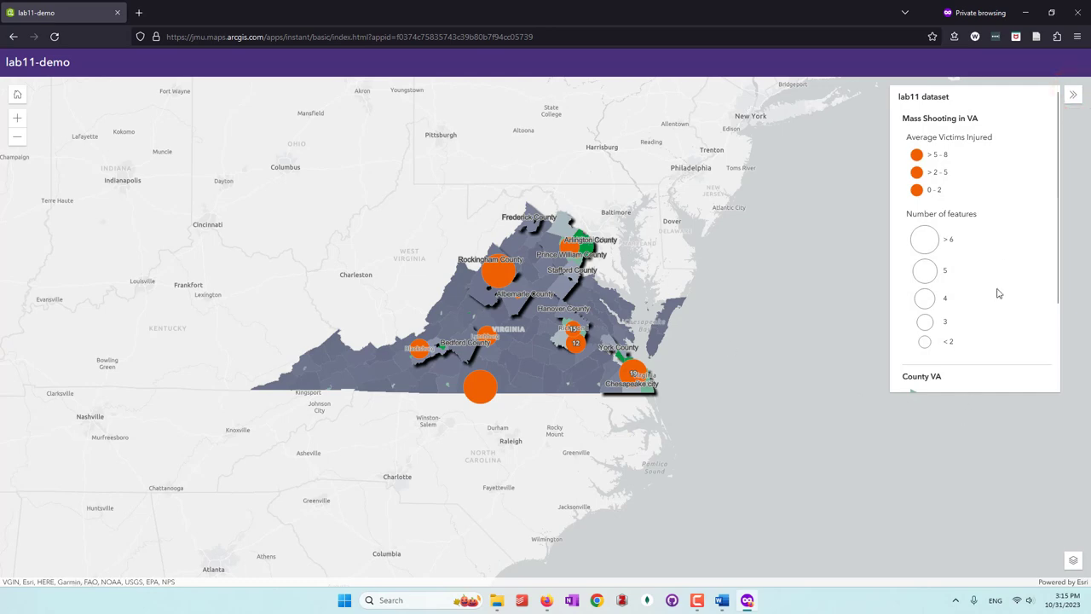
scroll(999, 295, "down", 2)
scroll(537, 300, "up", 3)
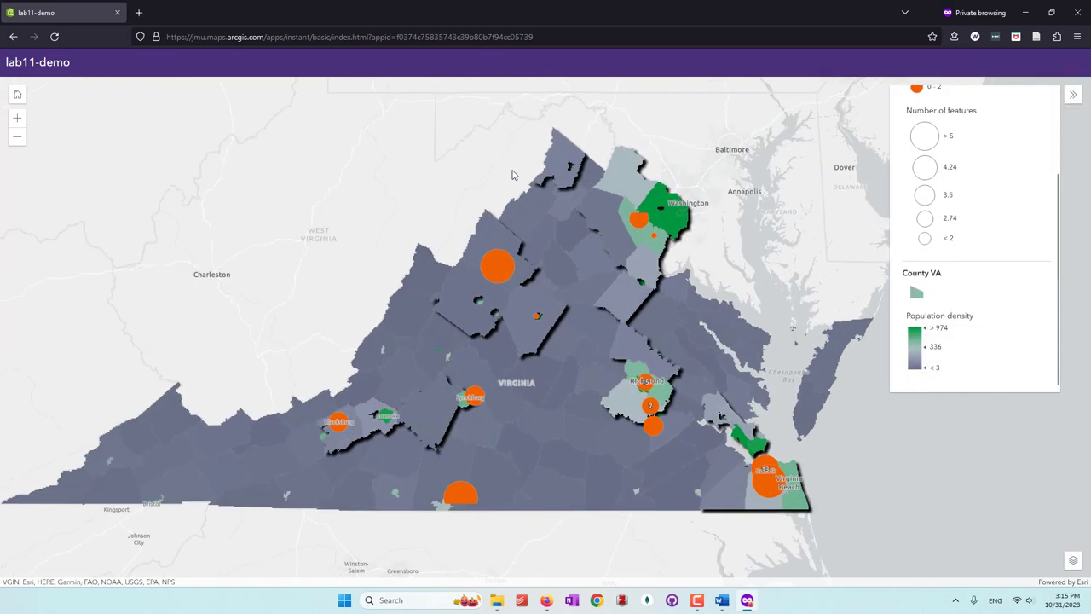
scroll(512, 172, "up", 2)
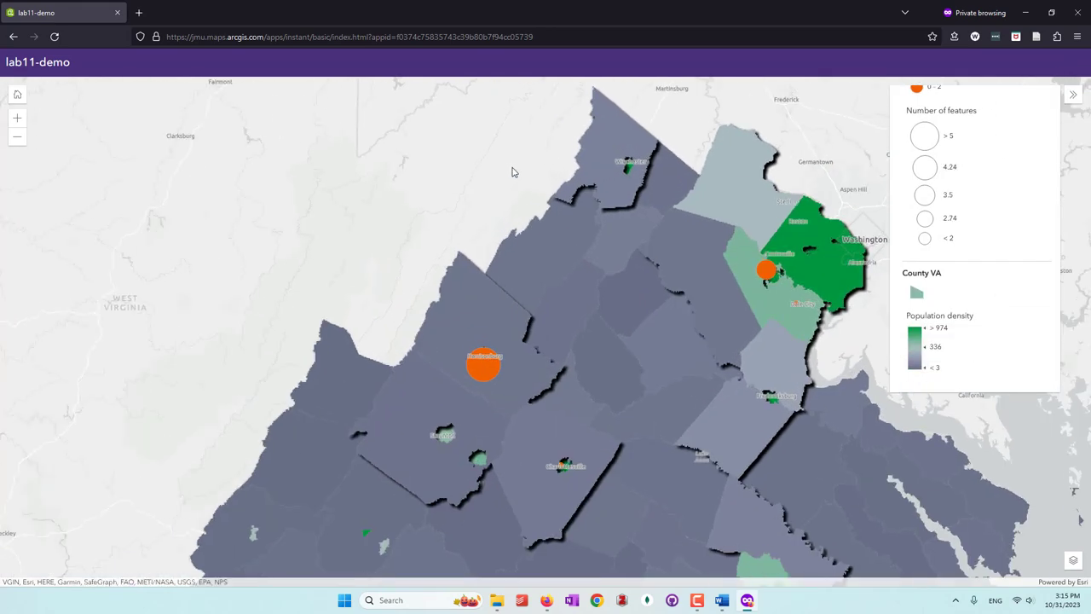
scroll(511, 170, "down", 2)
left_click_drag(582, 208, 674, 199)
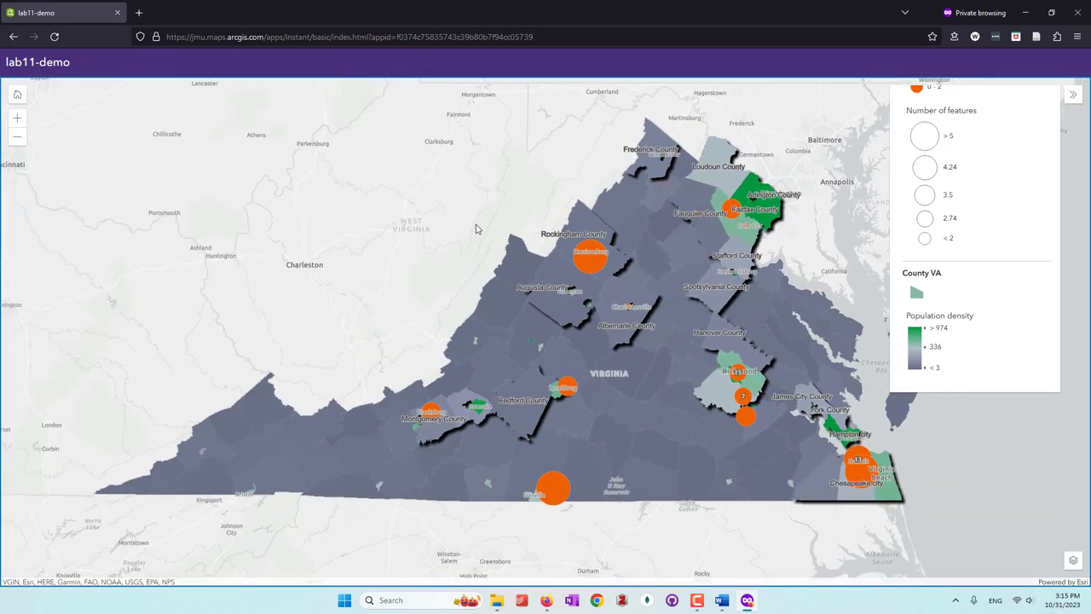
scroll(465, 234, "down", 3)
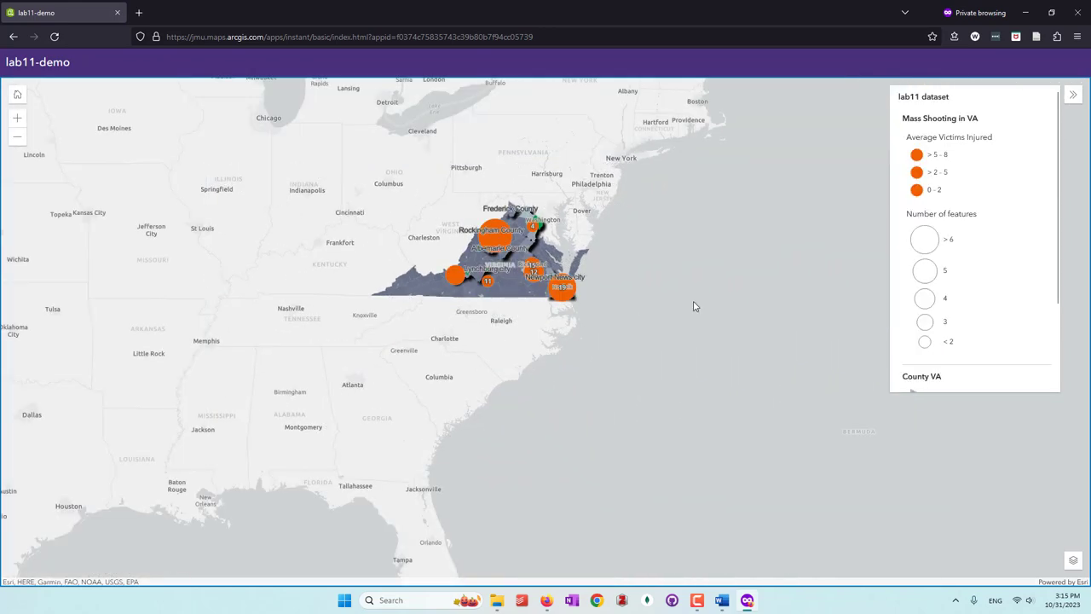
scroll(695, 305, "down", 4)
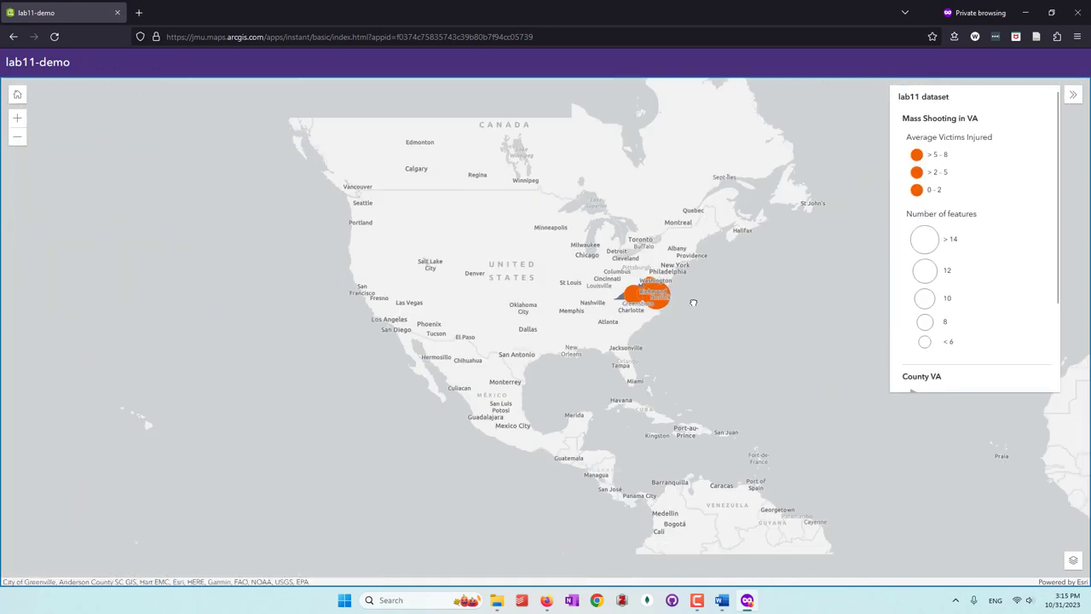
scroll(692, 302, "down", 3)
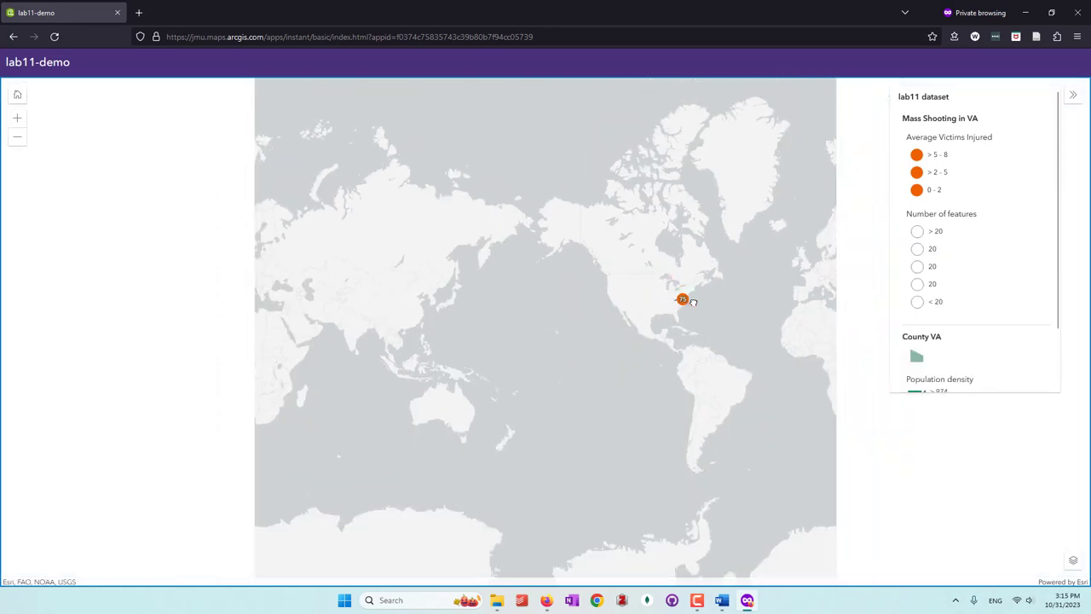
scroll(700, 308, "up", 6)
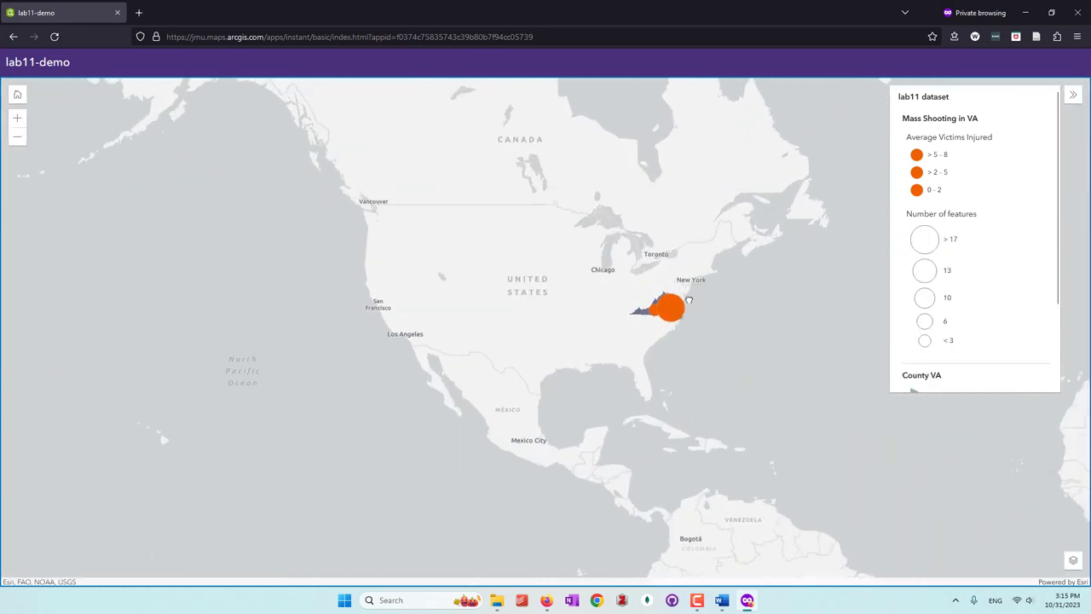
scroll(633, 287, "up", 5)
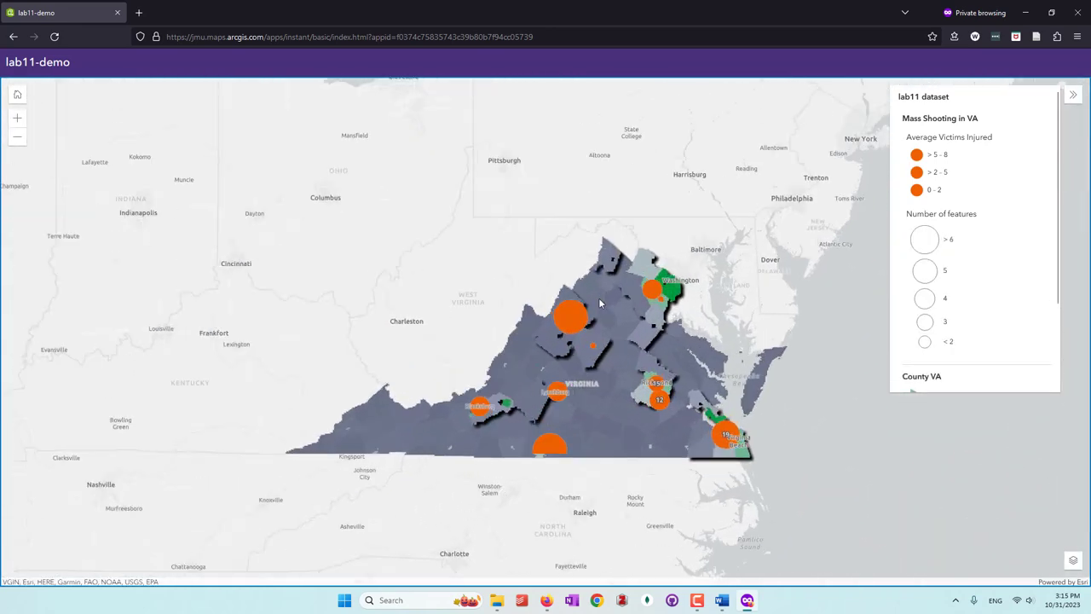
scroll(588, 292, "down", 2)
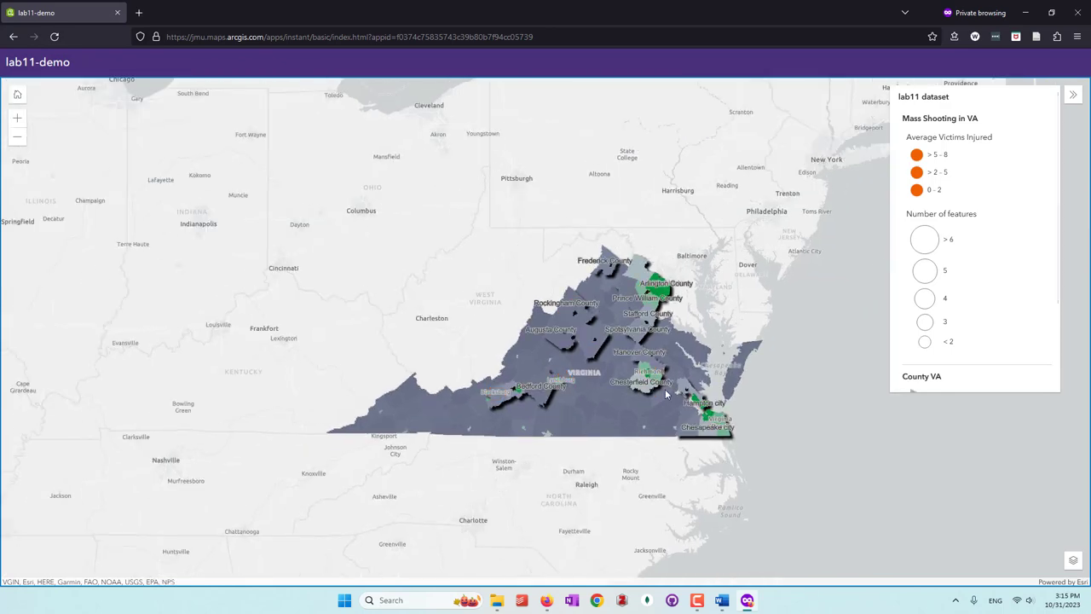